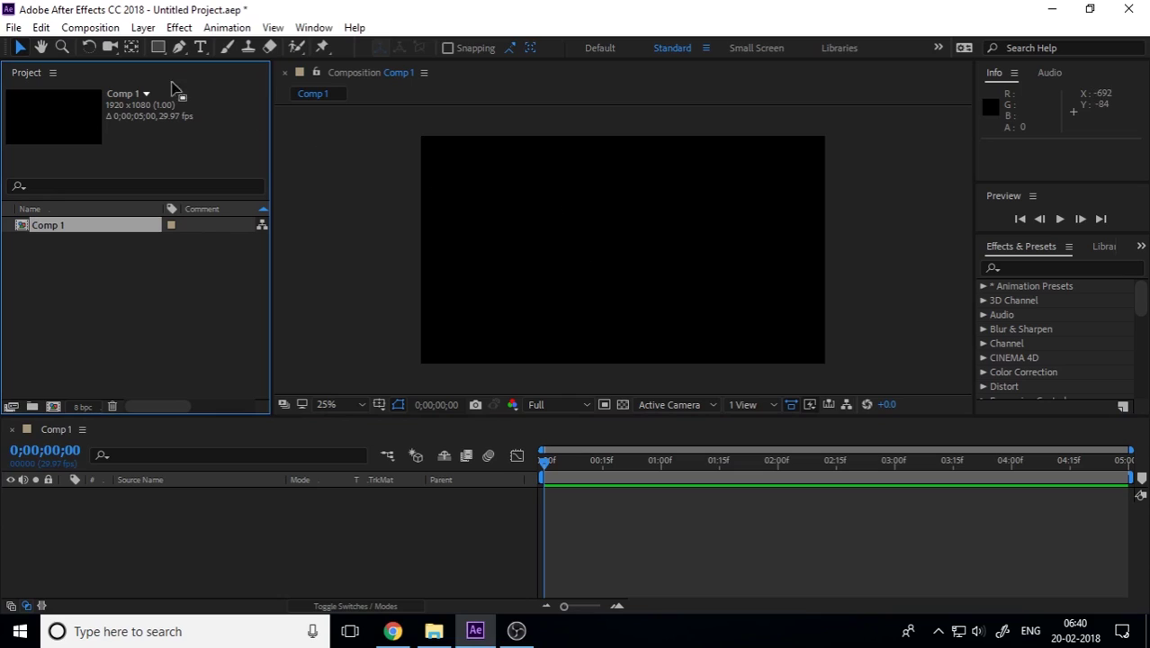
Step: Draw a small circle with the Ellipse tool slightly above and to the left of the composition's centre
left_click(143, 27)
left_click(173, 4)
mouse_move(162, 49)
left_mouse_down()
mouse_move(201, 76)
mouse_move(259, 81)
left_mouse_up()
mouse_move(596, 233)
left_mouse_down()
mouse_move(615, 252)
mouse_move(598, 236)
left_mouse_up()
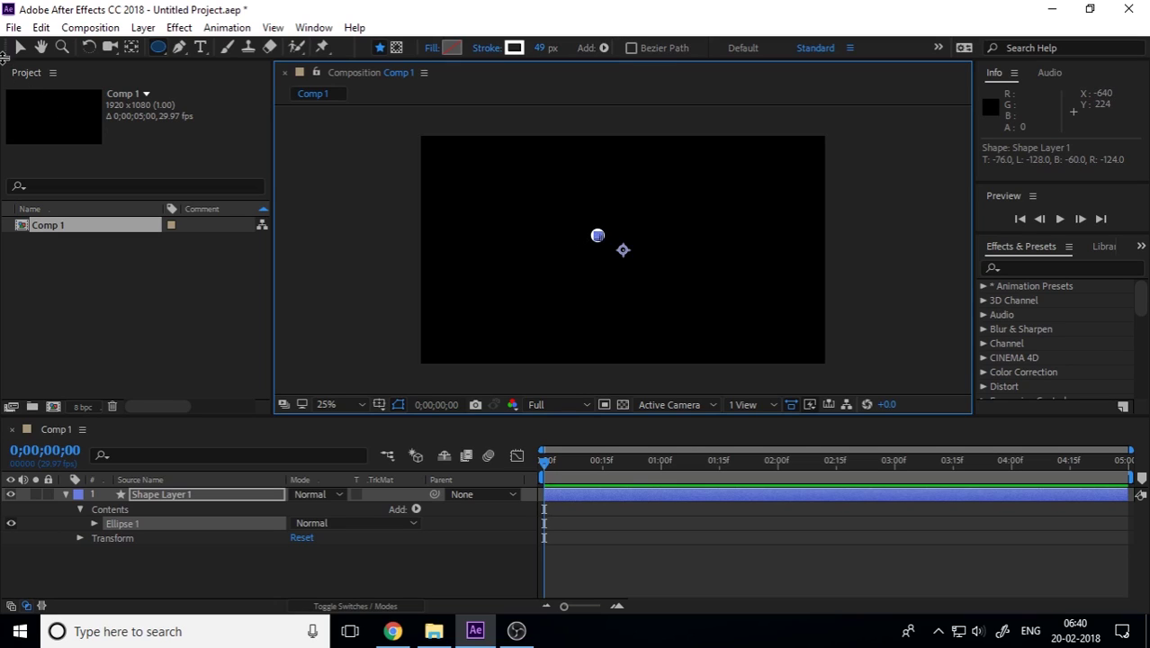
Step: Select the small circle on Shape Layer 1 and set its stroke width to 0 px
left_click(19, 48)
left_click(504, 279)
left_click(597, 235)
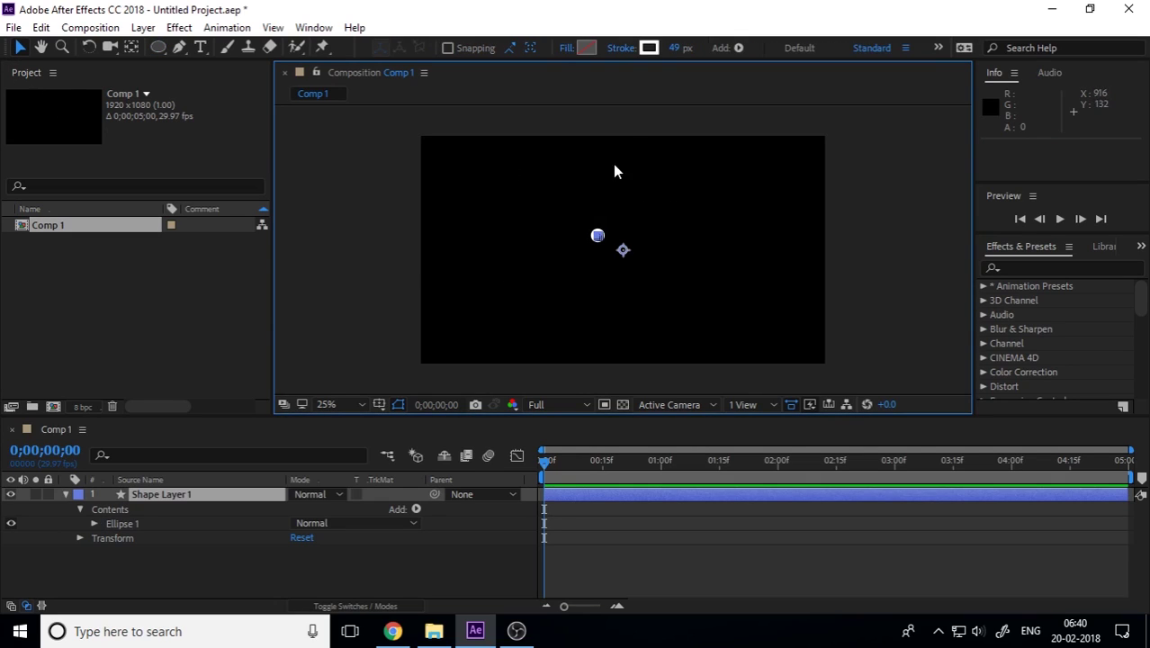
scroll(628, 212, "up", 4)
left_click_drag(561, 186, 695, 79)
left_click_drag(403, 171, 673, 372)
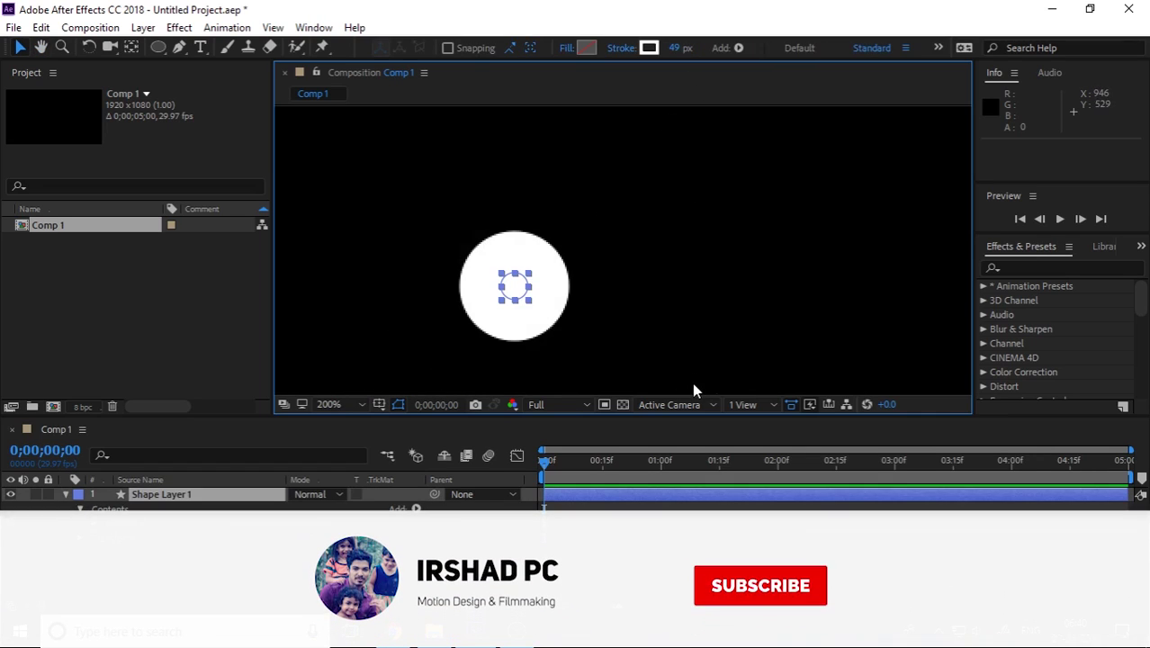
left_click_drag(676, 48, 642, 52)
left_click(647, 50)
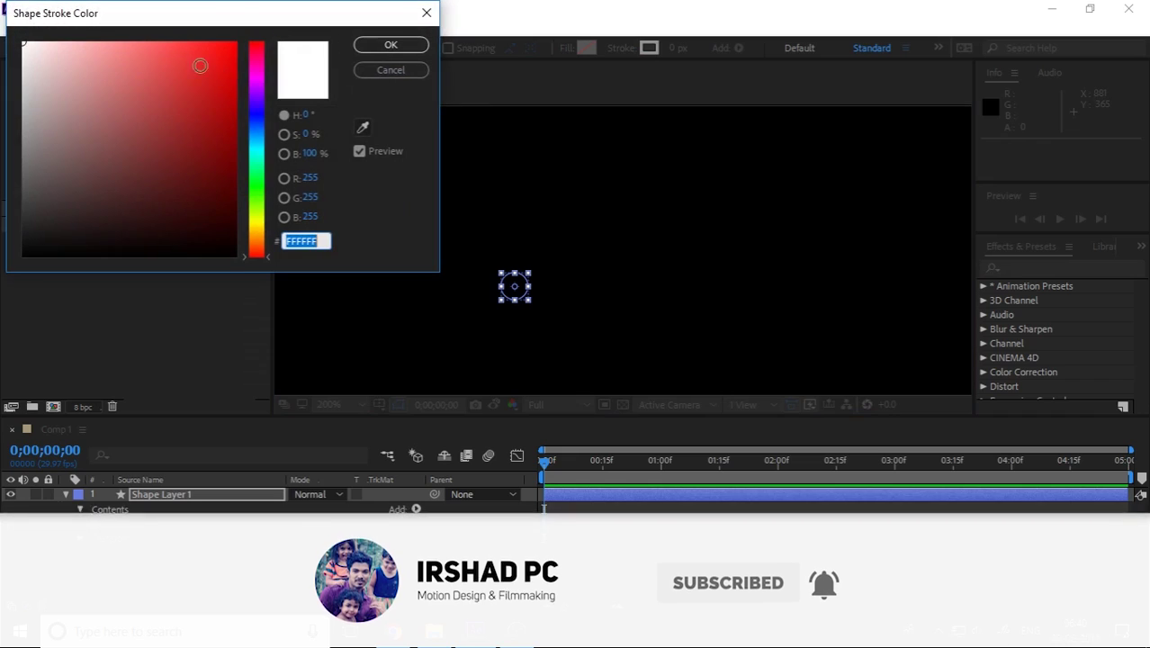
key("Escape")
left_click(620, 50)
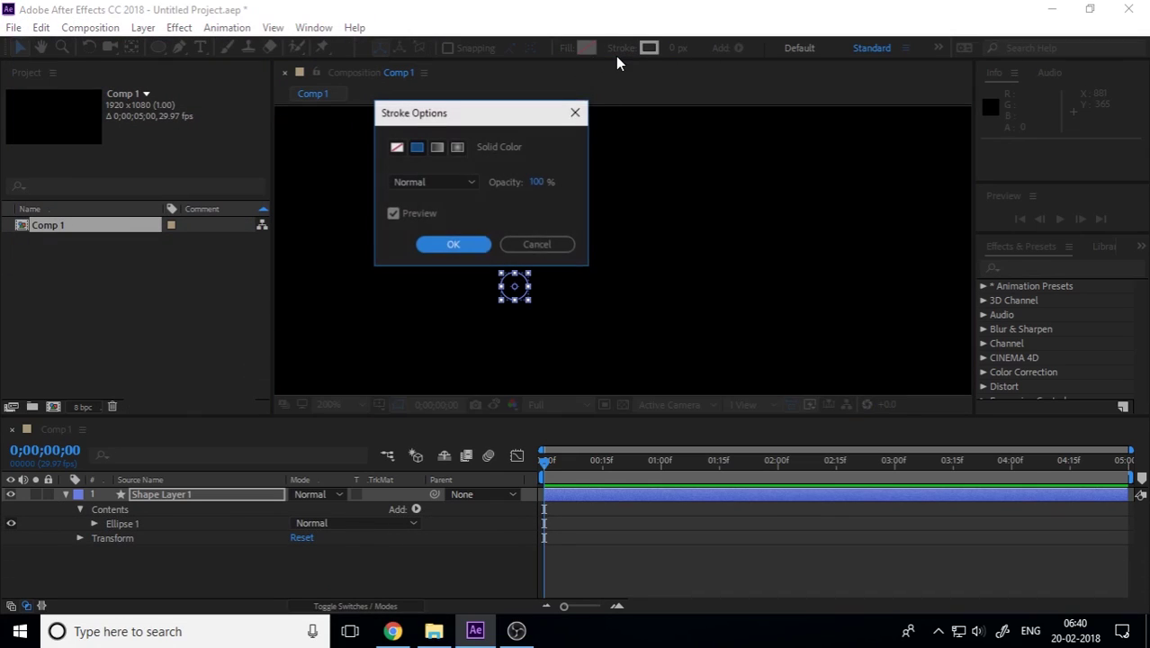
left_click(541, 249)
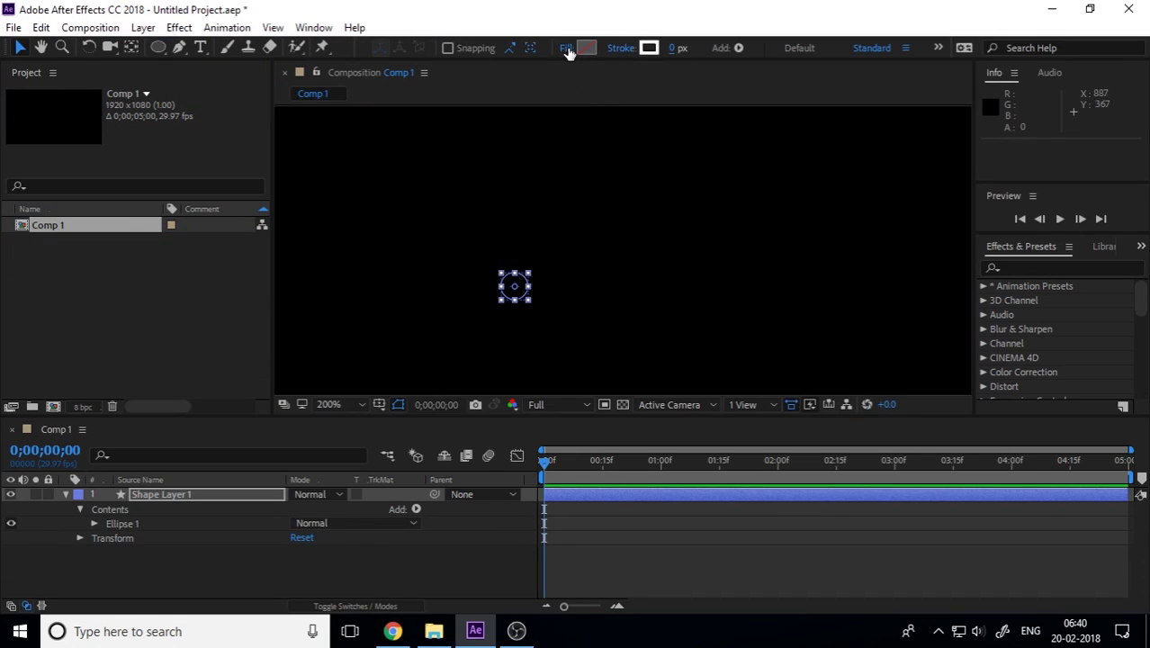
Step: Give the circle a solid colour fill and make the fill white
left_click(566, 48)
left_click(417, 148)
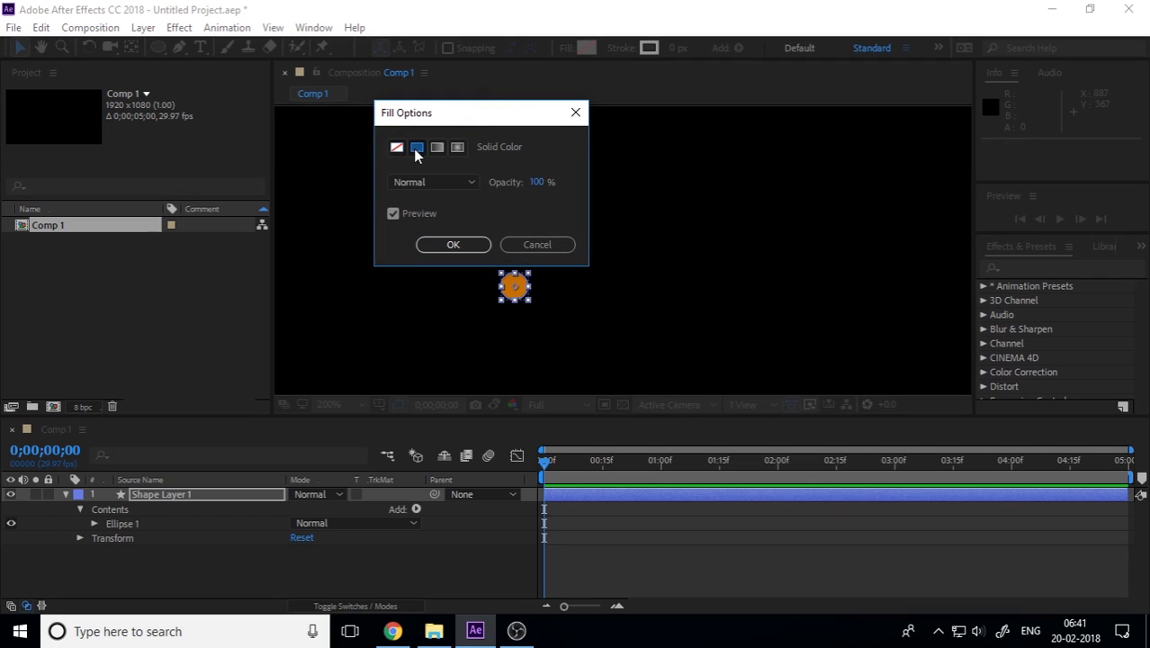
left_click(453, 245)
left_click(585, 47)
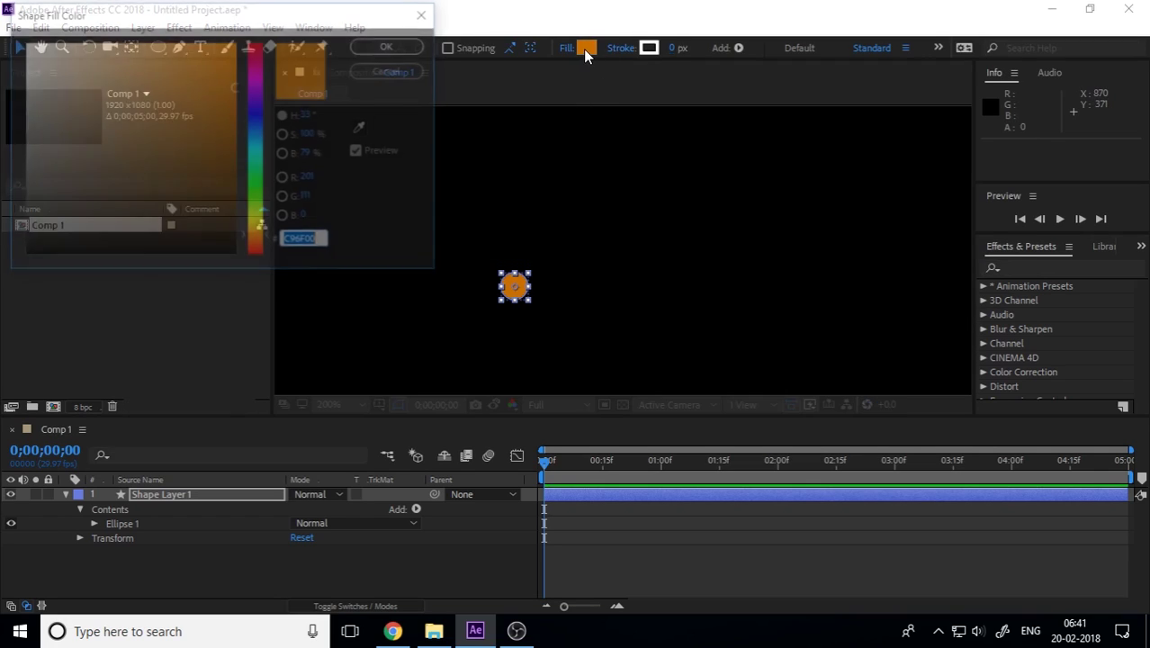
left_click_drag(73, 121, 23, 42)
left_click(374, 46)
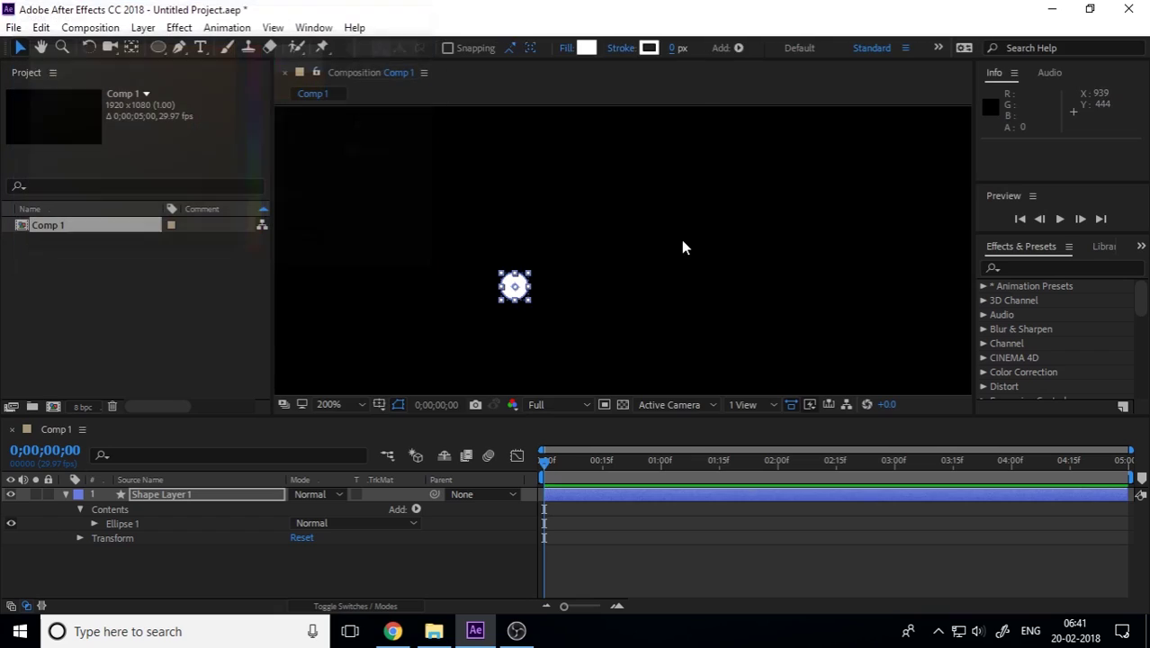
Step: Move the shape layer's anchor point onto the centre of the circle with the Pan Behind tool and snapping
scroll(682, 239, "down", 4)
left_click_drag(738, 251, 625, 220)
left_click_drag(611, 178, 467, 253)
scroll(521, 243, "up", 3)
scroll(689, 144, "up", 4)
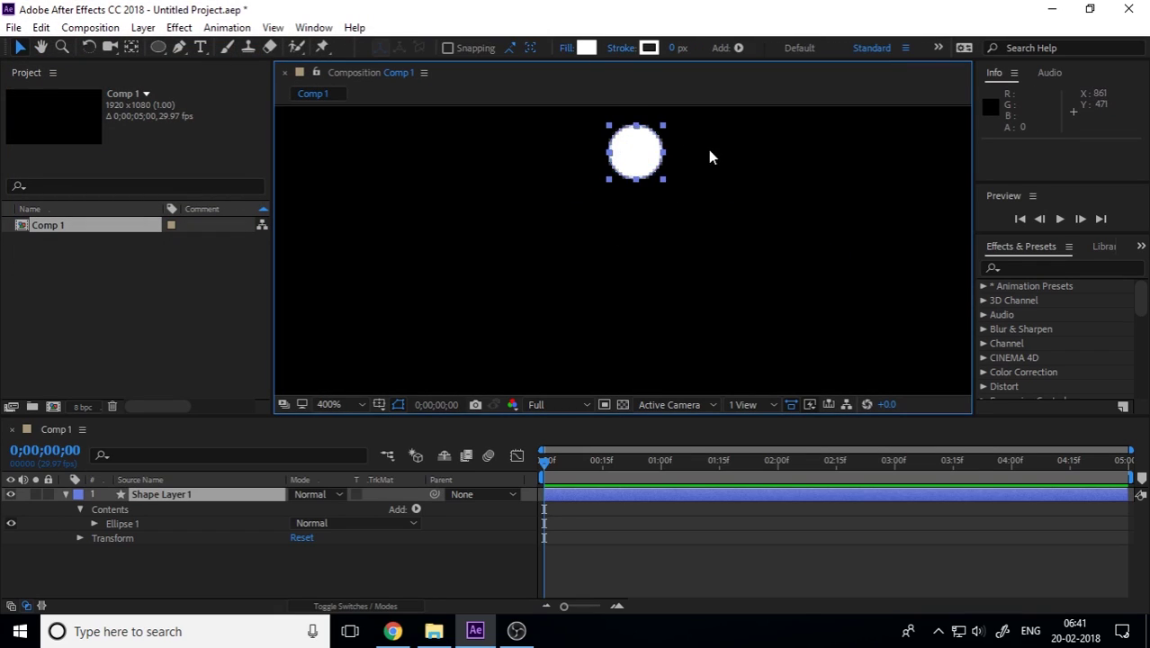
key("h")
left_click_drag(598, 194, 588, 202)
scroll(589, 210, "down", 1)
key("v")
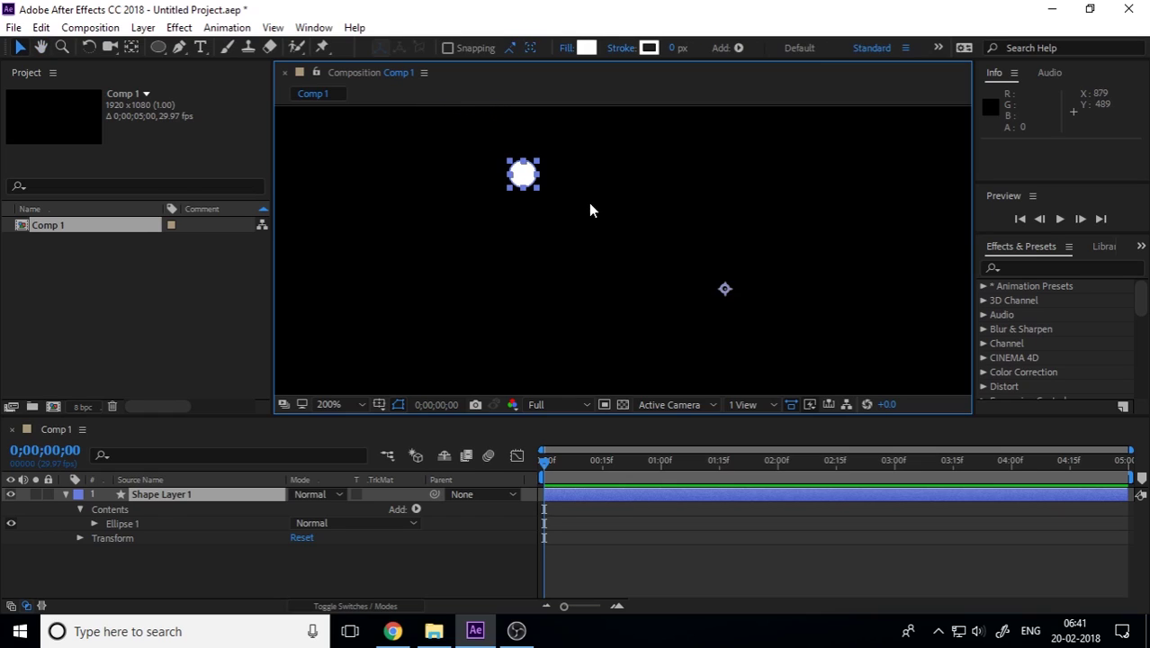
left_click(132, 47)
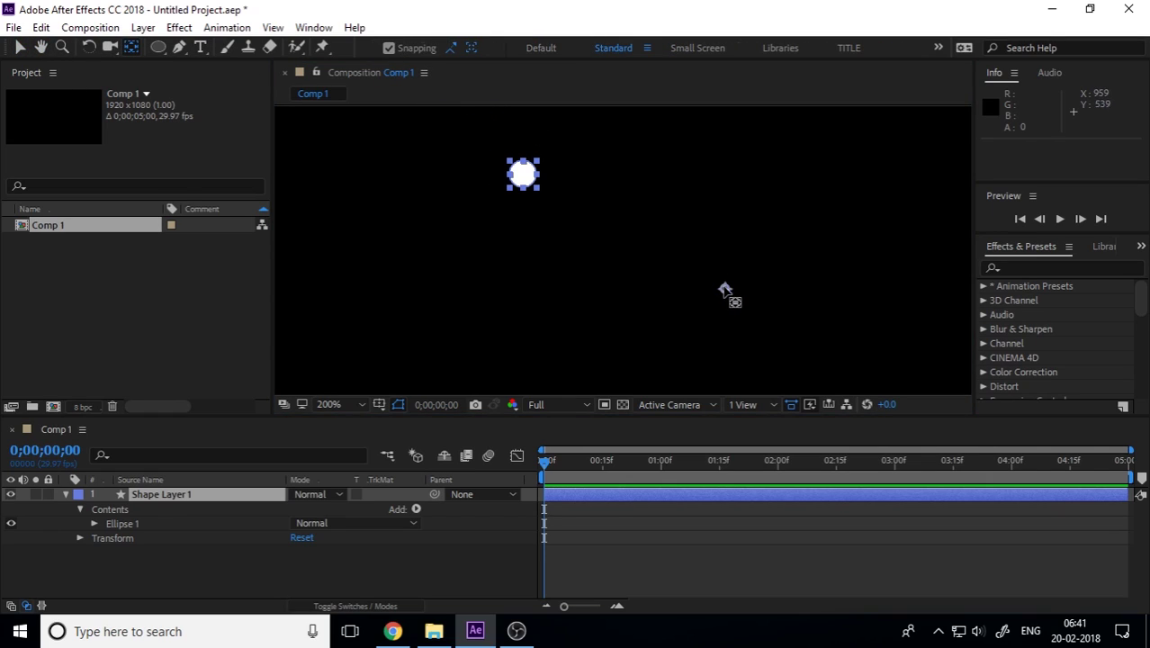
left_click_drag(725, 289, 522, 175)
scroll(524, 177, "up", 2)
key("v")
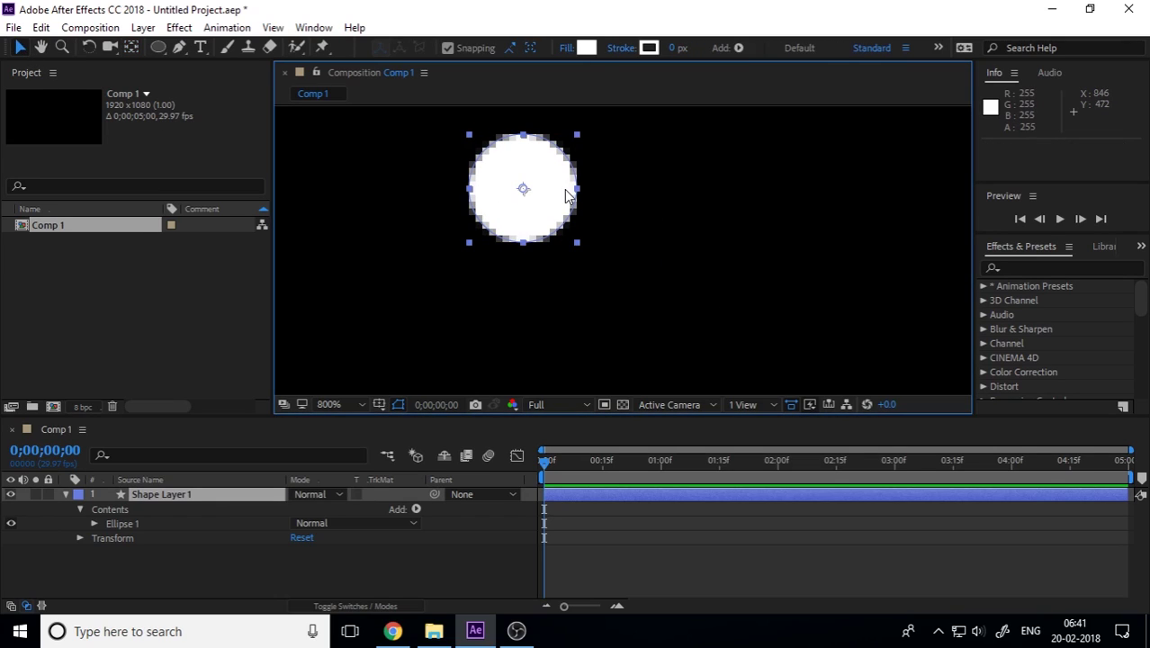
scroll(564, 190, "down", 3)
left_click(580, 262)
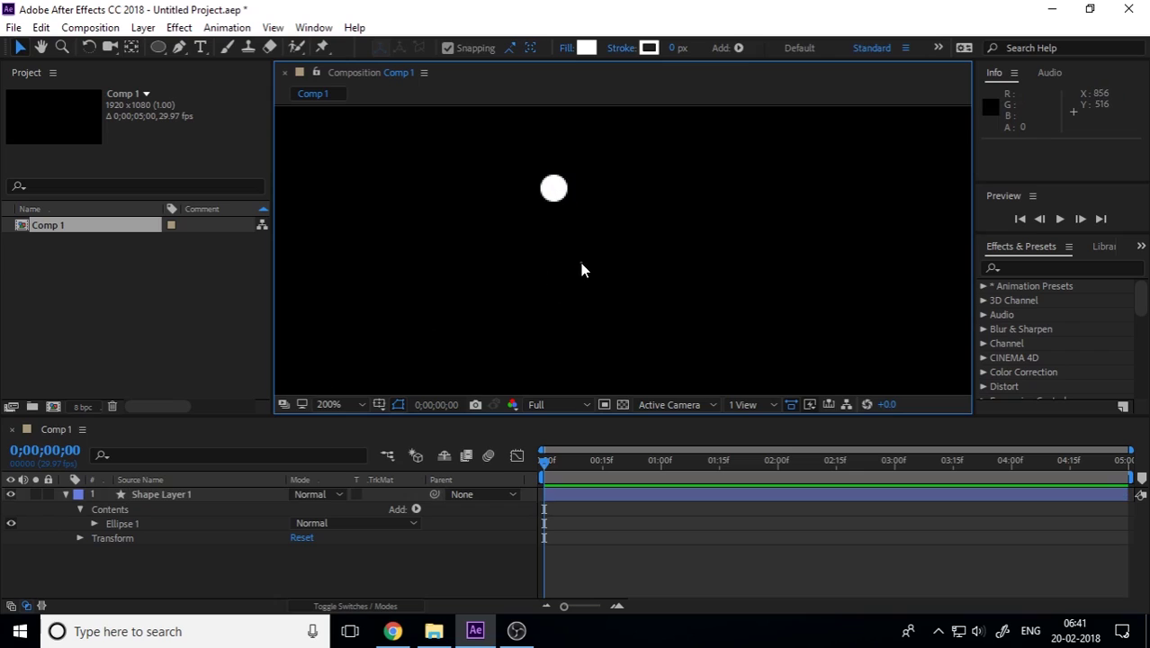
Step: Reveal the Scale property of Shape Layer 1 and set the circle's scale to 50%
left_click(554, 191)
key("s")
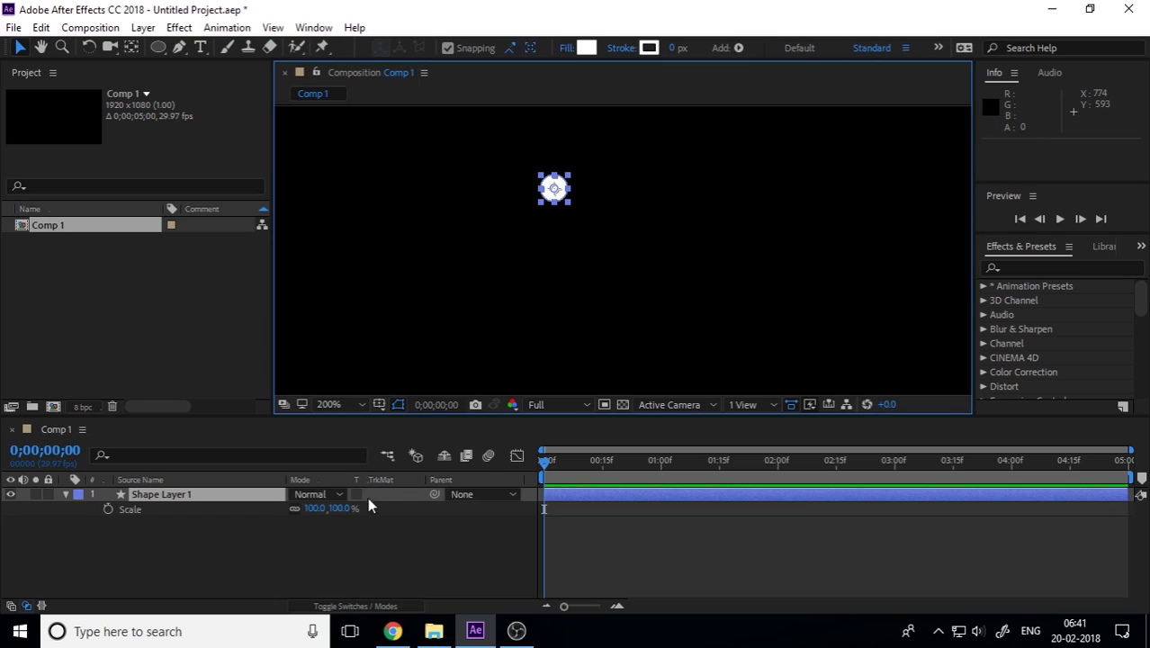
left_click(345, 508)
type("5")
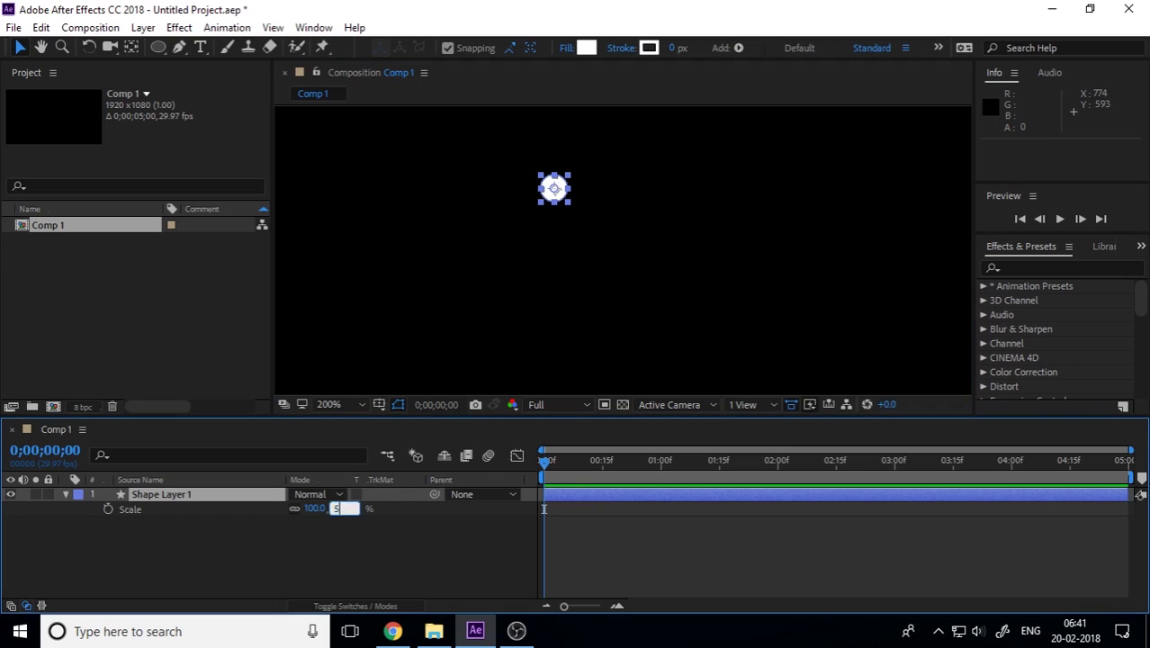
type("0")
key("Return")
left_click(694, 315)
scroll(697, 319, "down", 6)
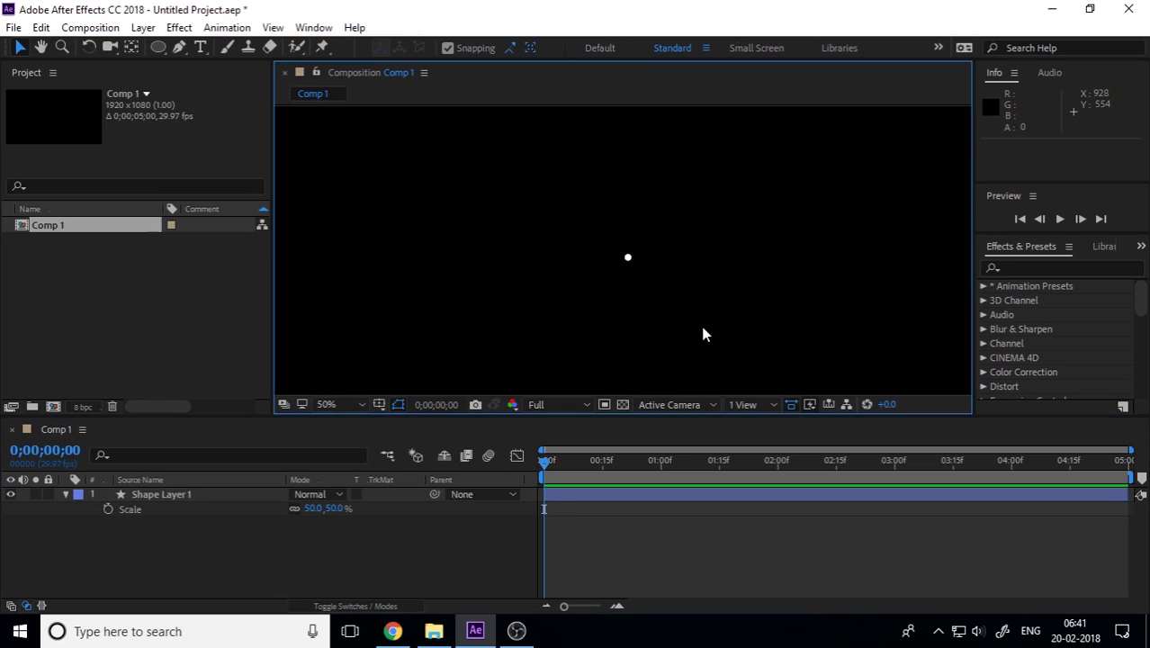
left_click_drag(731, 333, 621, 256)
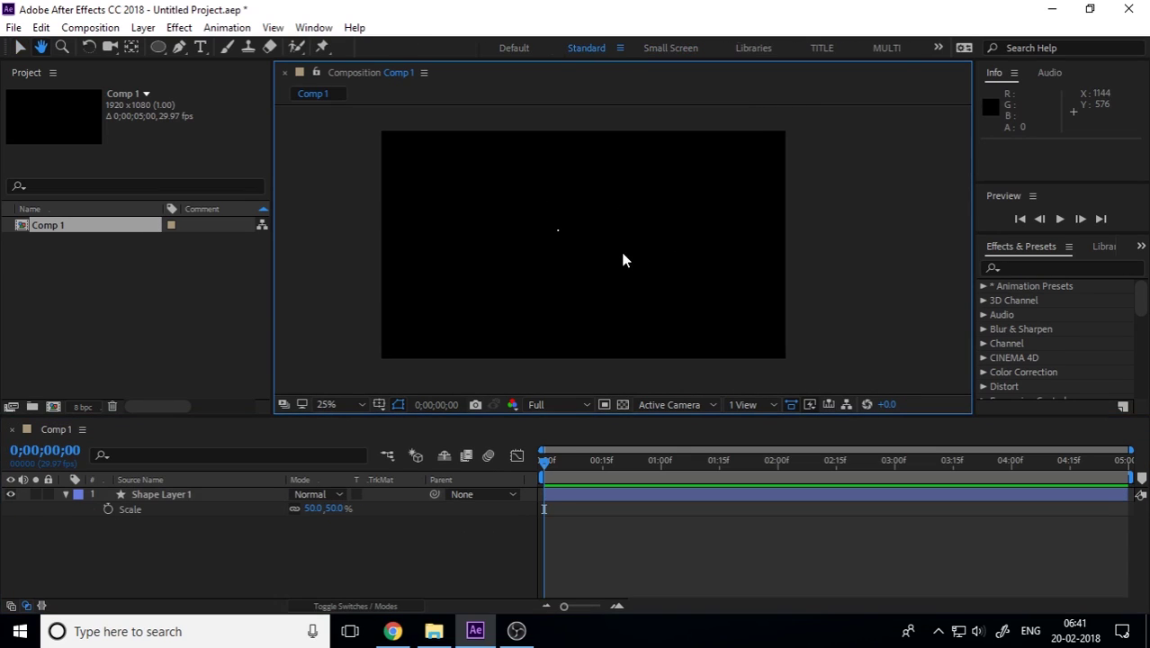
Step: Set the scale of Shape Layer 1 to 30% and check the dot's size in the whole composition
scroll(563, 239, "up", 6)
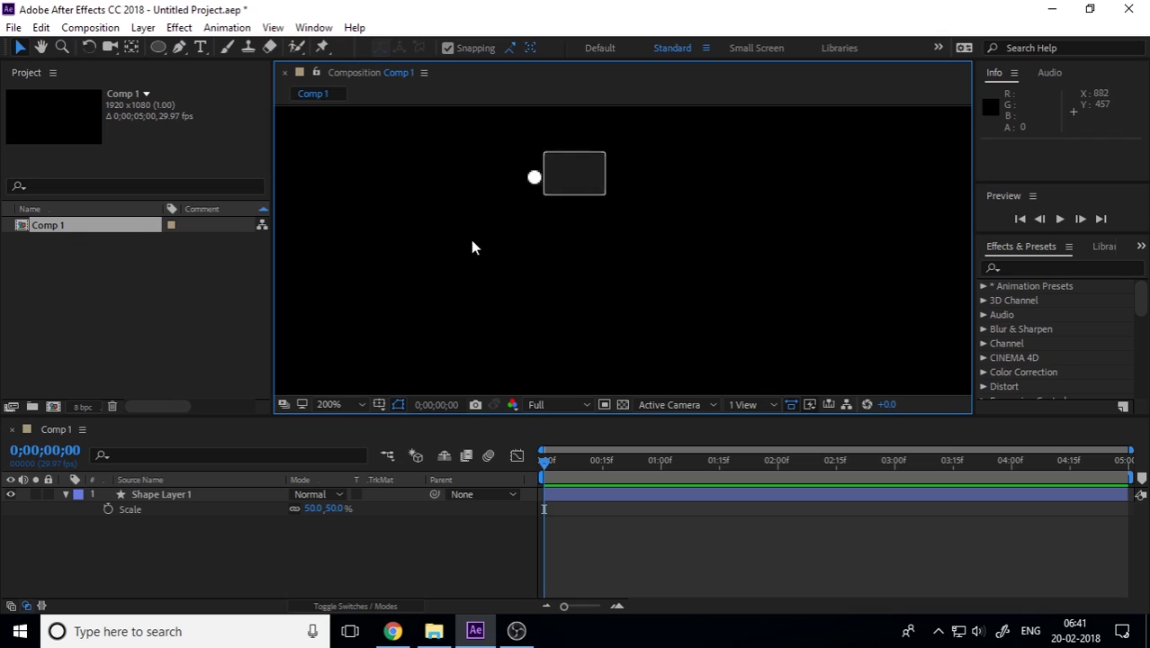
left_click(275, 494)
left_click(336, 508)
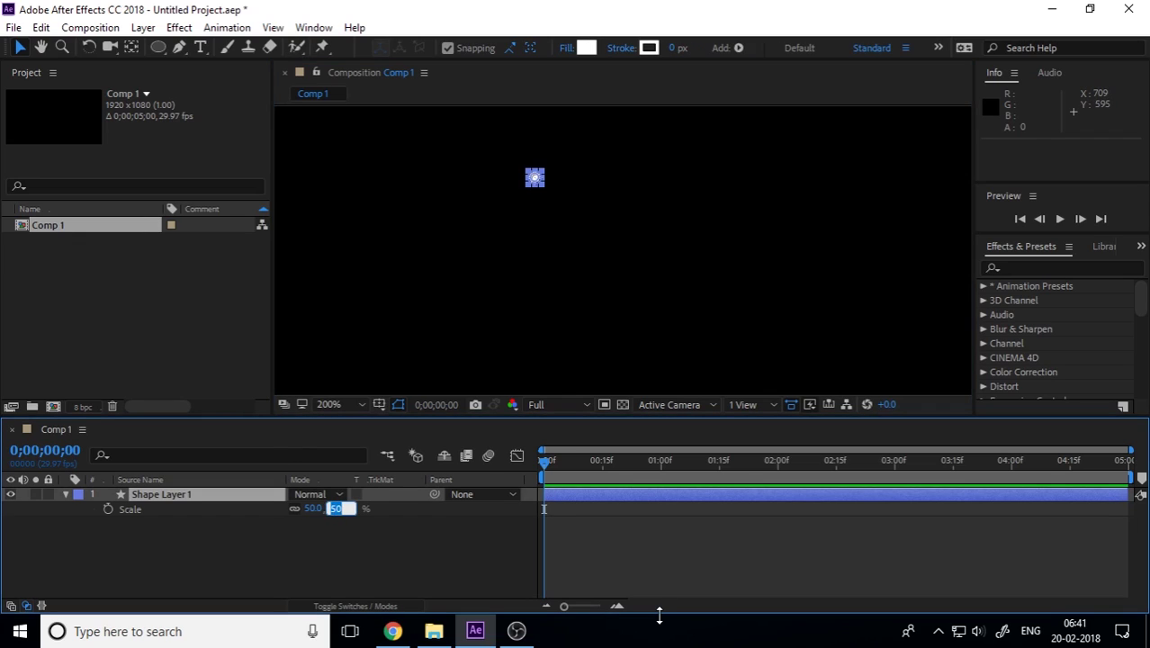
type("30")
key("Return")
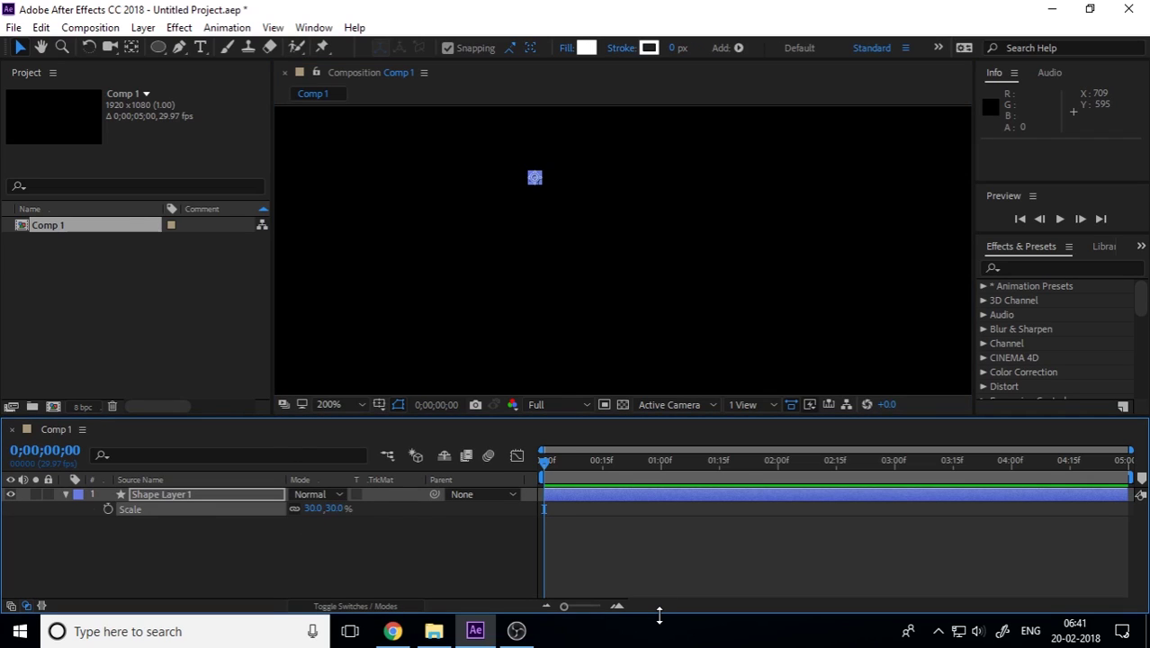
left_click(823, 292)
scroll(810, 284, "down", 6)
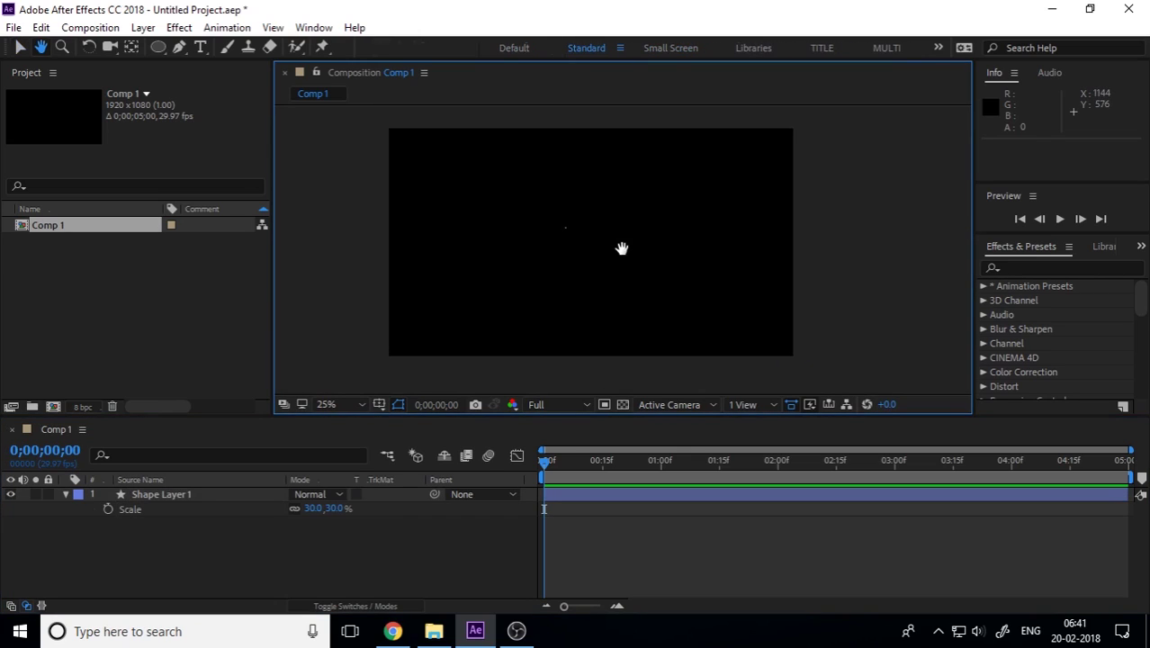
scroll(512, 260, "up", 2)
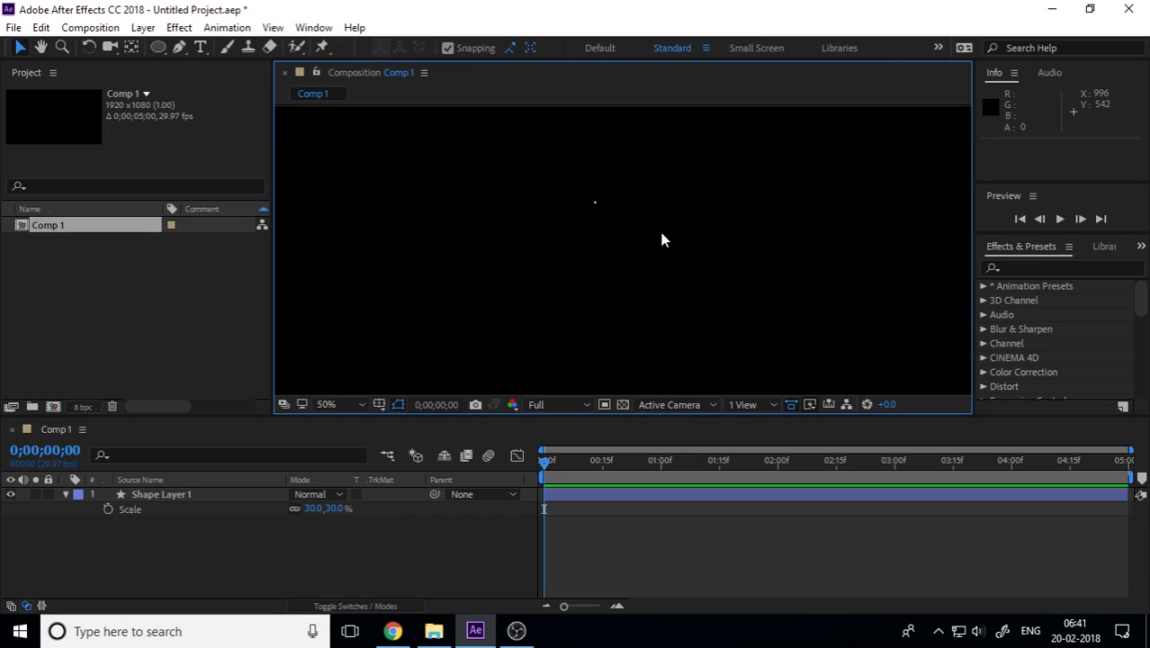
scroll(661, 239, "down", 2)
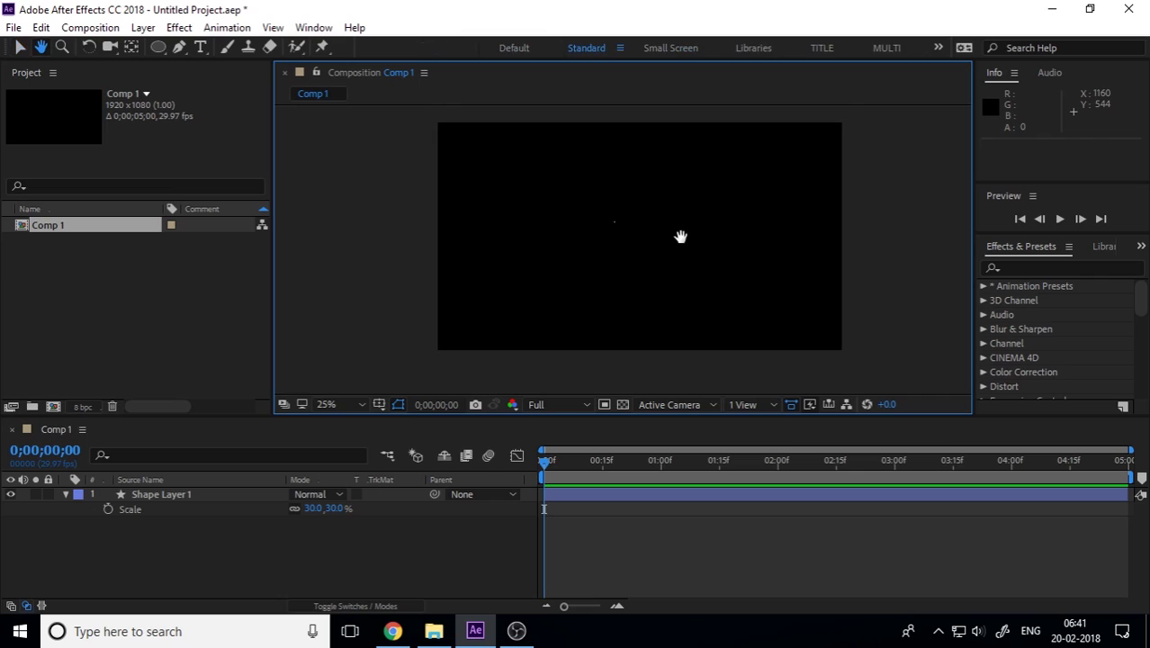
Step: Set the scale of Shape Layer 1 to 40% and compare the dot's size close up and in full view
left_click(332, 508)
type("40")
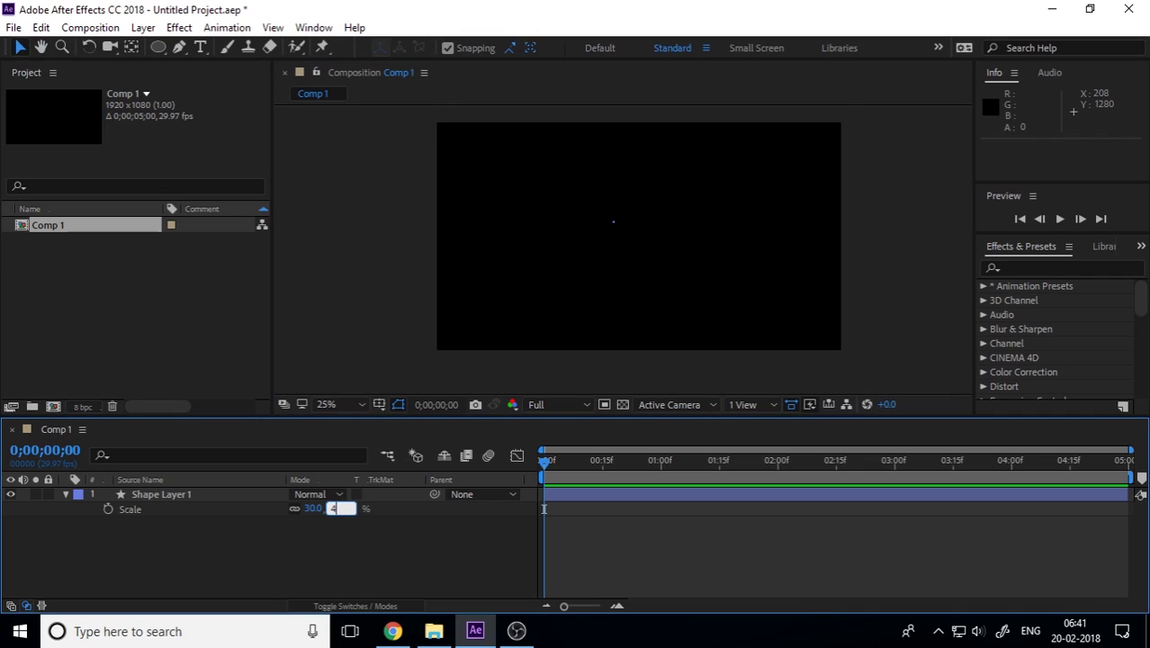
key("Return")
scroll(641, 220, "up", 5)
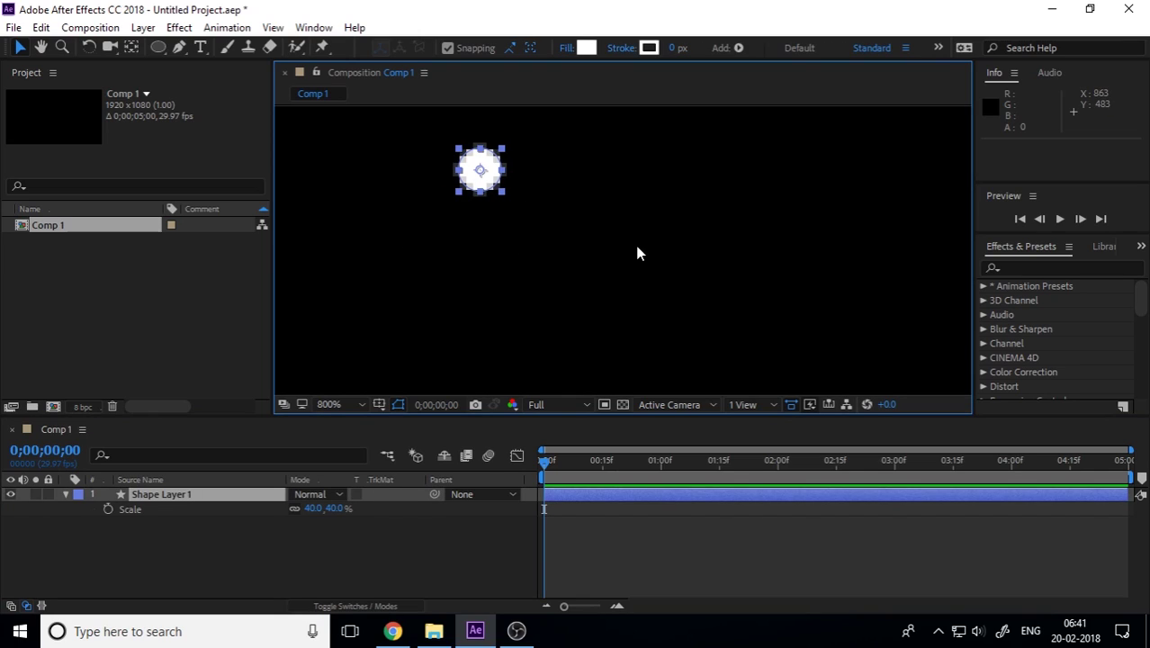
left_click(634, 241)
scroll(635, 241, "down", 8)
scroll(723, 286, "up", 1)
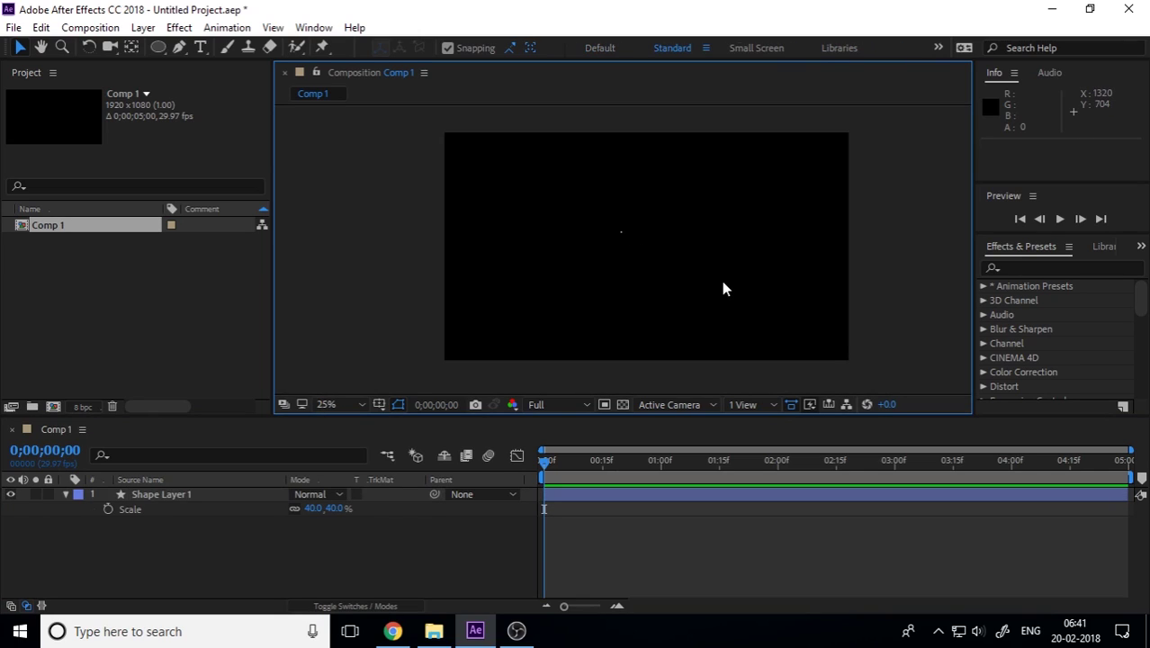
Step: Set the scale of Shape Layer 1 to 35%
scroll(646, 222, "up", 2)
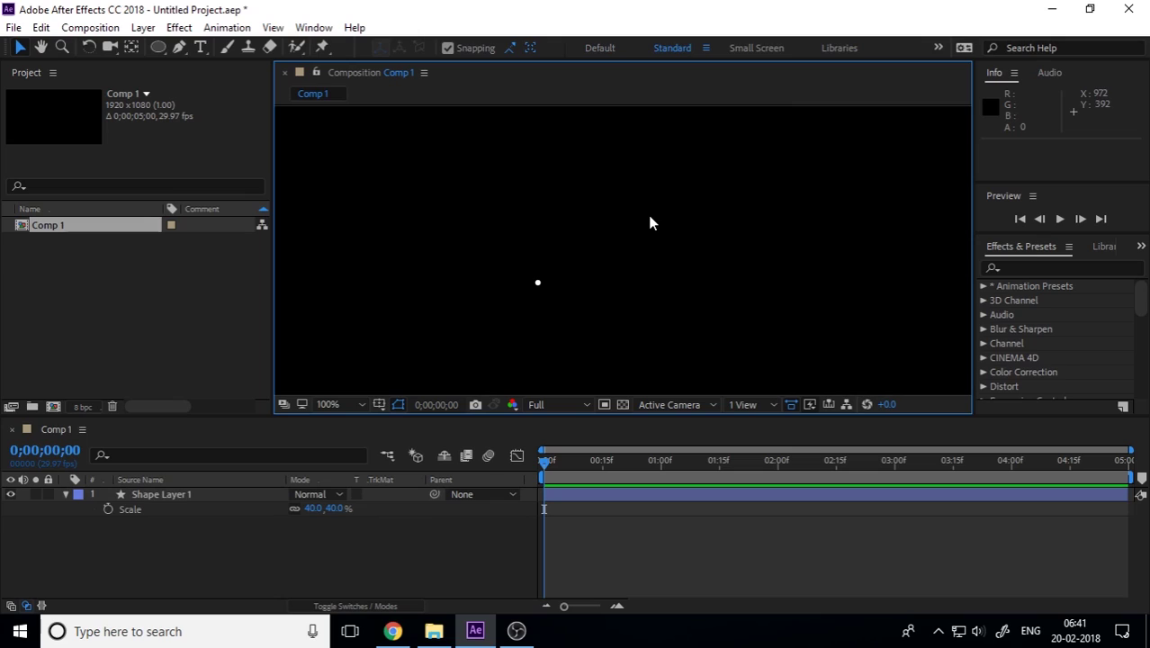
left_click(338, 510)
key("Return")
scroll(735, 246, "down", 4)
left_click_drag(764, 254, 684, 223)
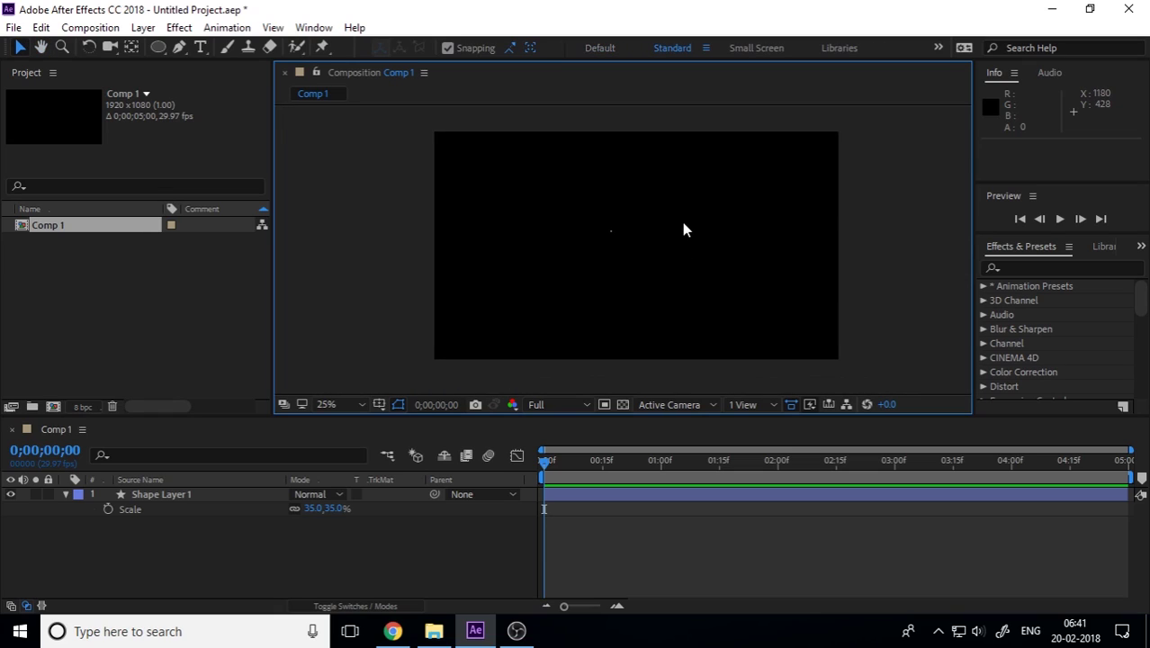
Step: Collapse the properties of Shape Layer 1 and rename the layer as 1
scroll(641, 226, "up", 4)
left_click_drag(574, 246, 698, 236)
left_click(66, 495)
left_click(120, 494)
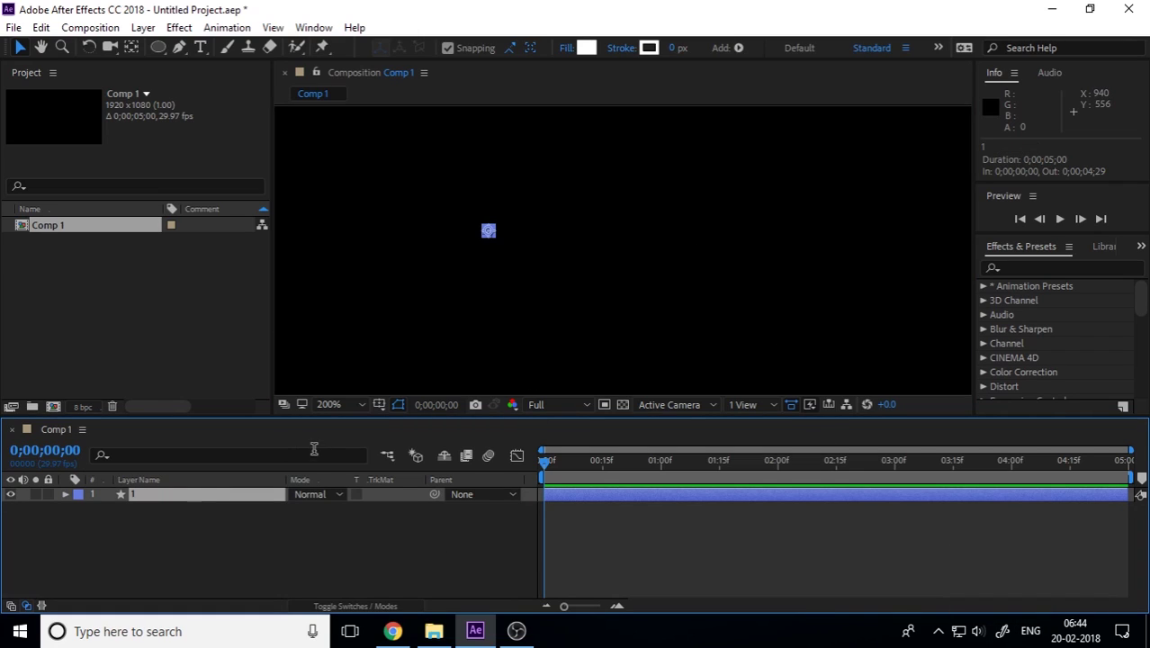
left_click(194, 543)
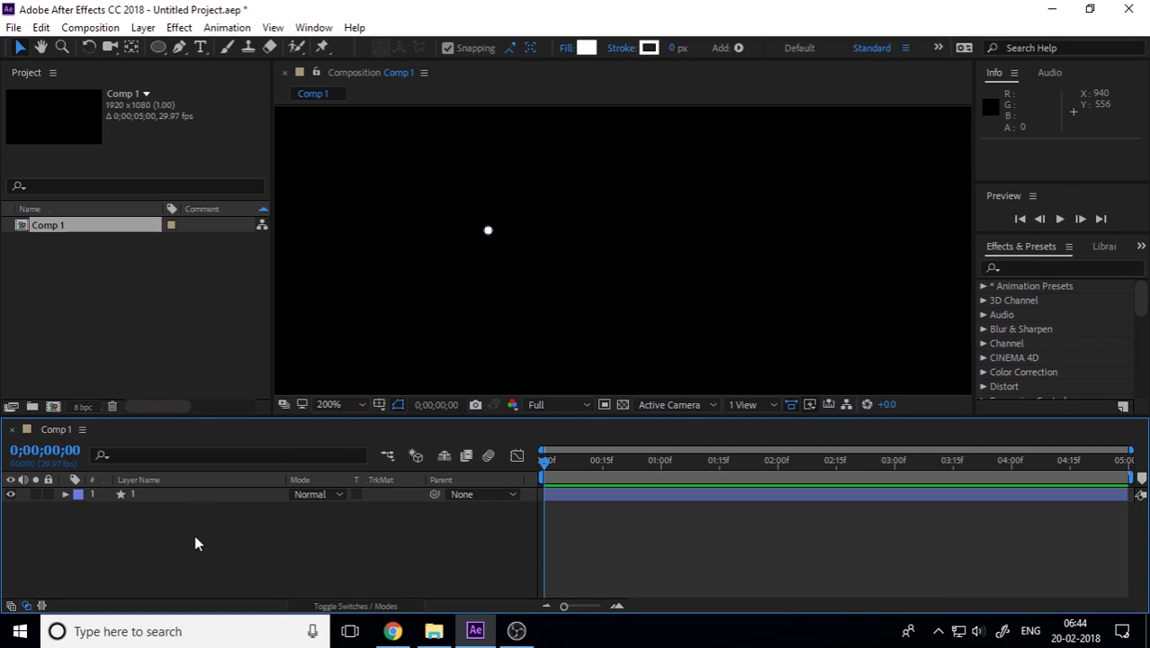
left_click(158, 494)
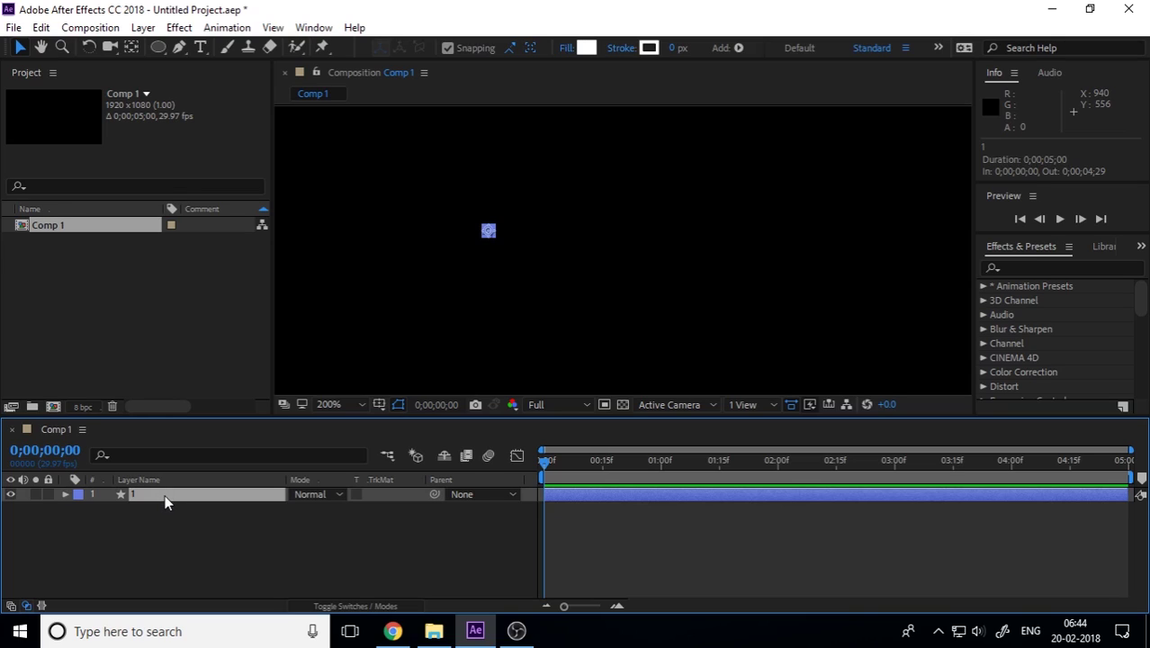
left_click(194, 548)
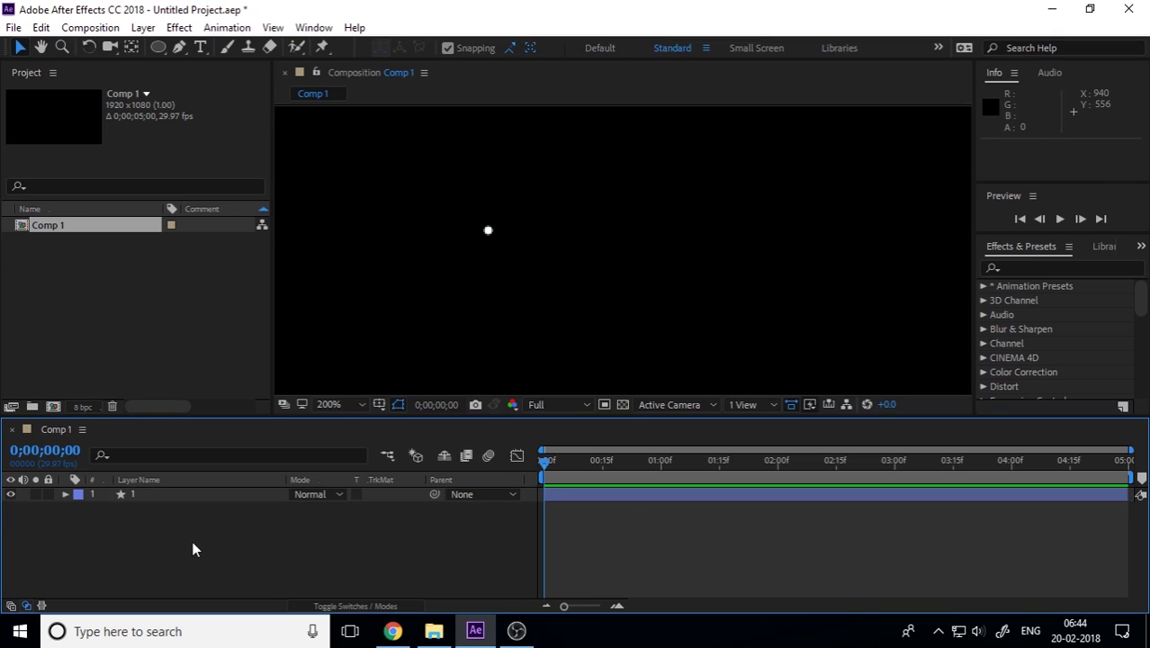
left_click(135, 497)
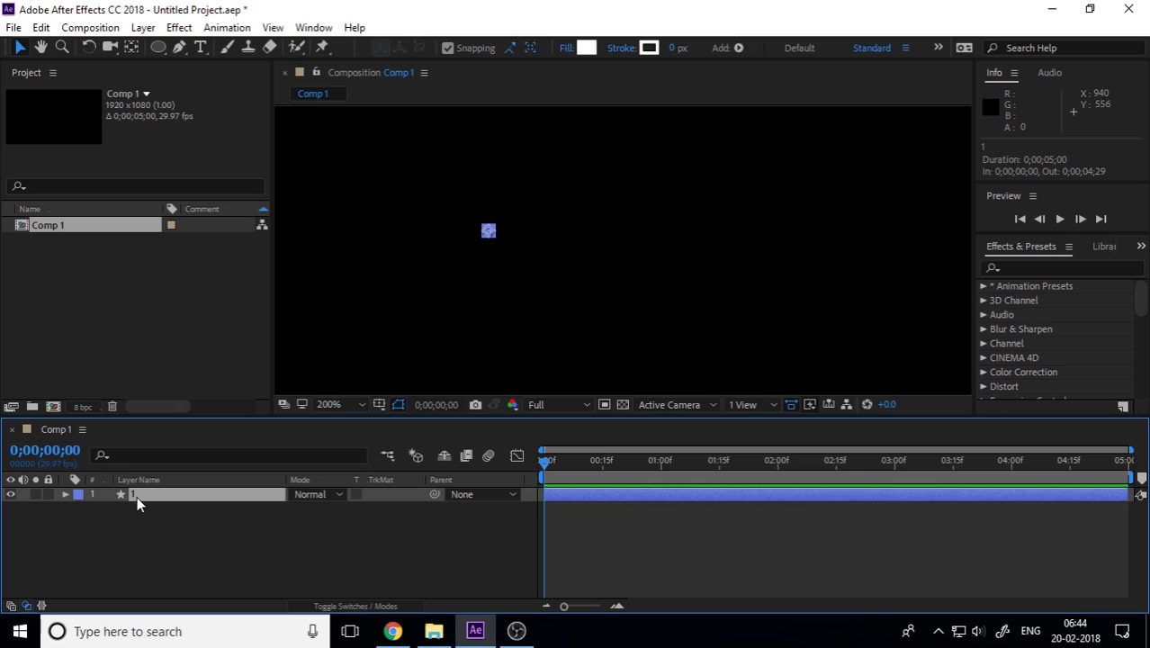
left_click(186, 527)
scroll(538, 310, "down", 2)
scroll(540, 313, "up", 4)
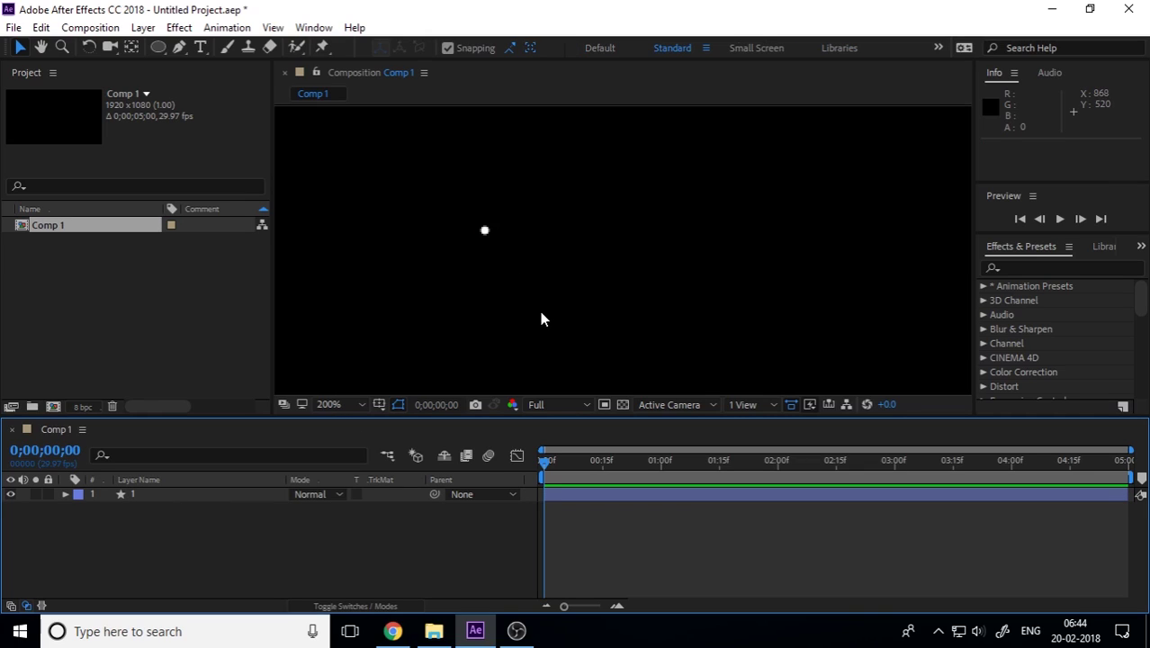
Step: Add a Wiggle Transform to the contents of layer 1 and expand its Transform properties
left_click(151, 498)
left_click(65, 494)
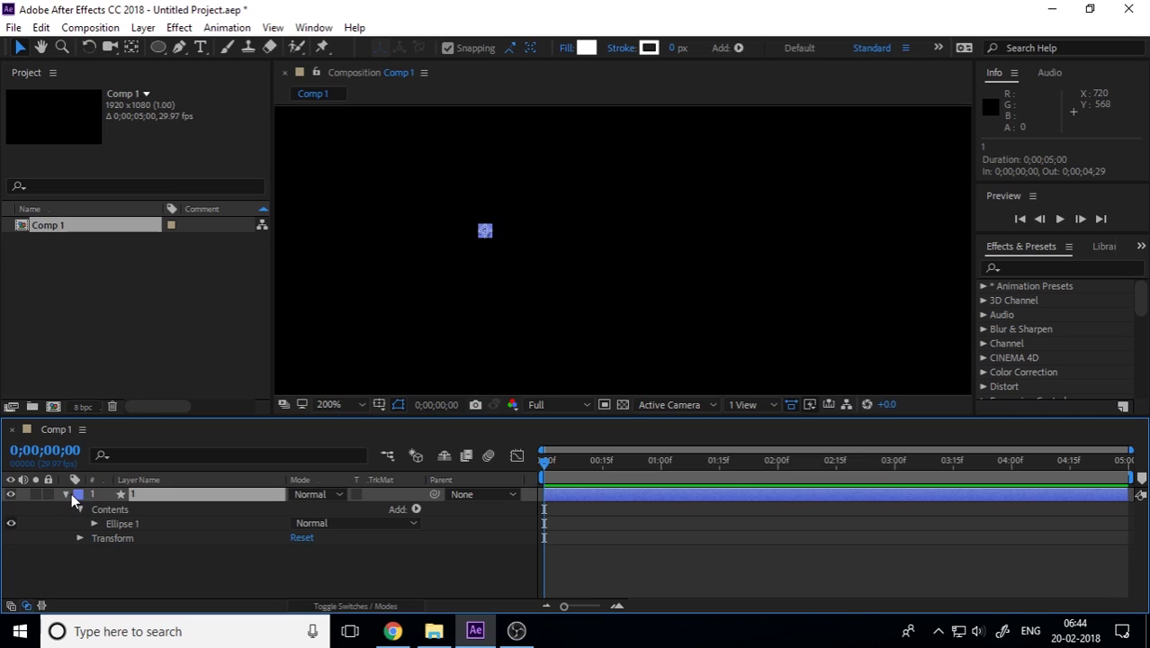
left_click(416, 509)
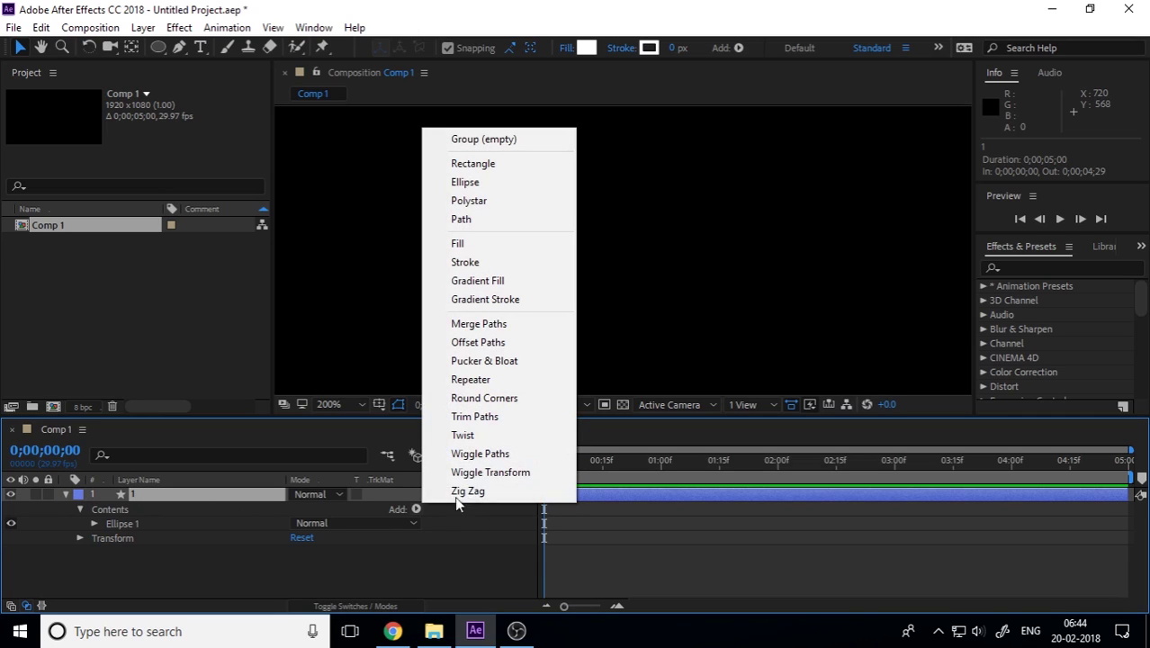
left_click(513, 470)
left_click(93, 537)
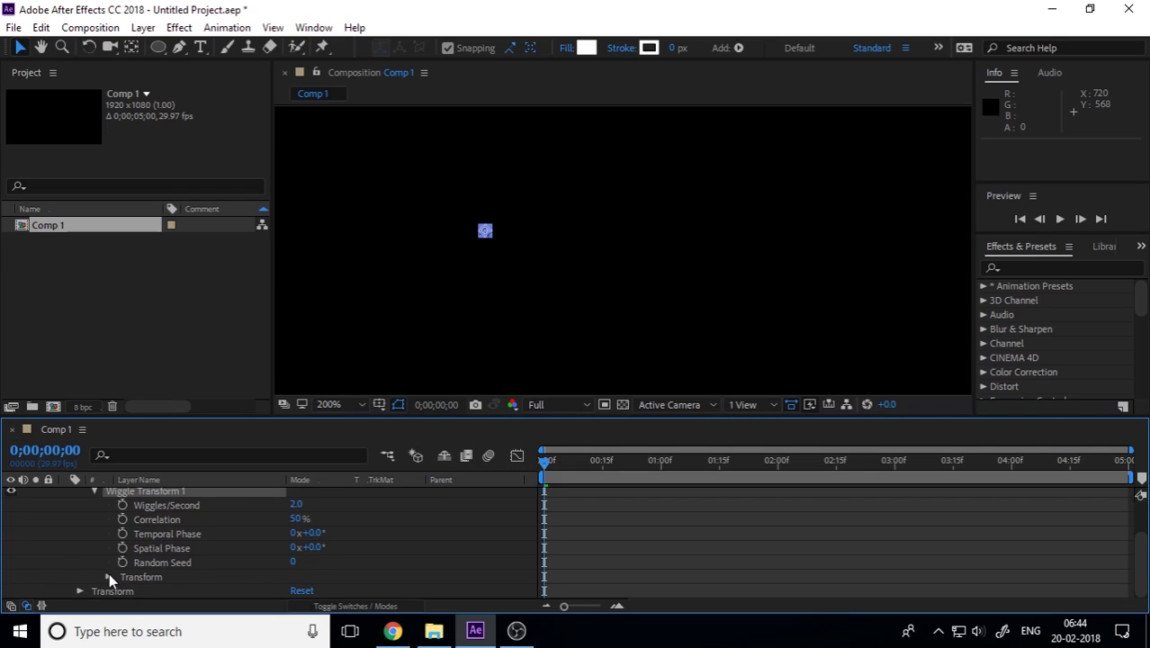
left_click(108, 576)
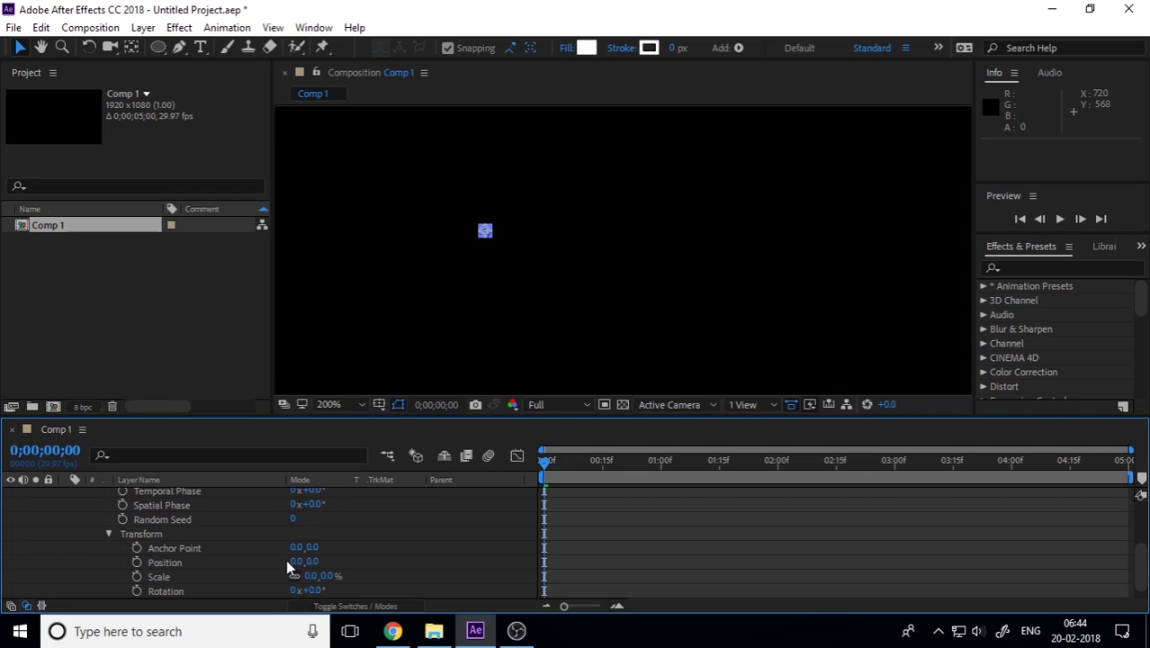
Step: Preview the Wiggle Transform on layer 1 with a horizontal position of 59 and raise that position to 100
left_click_drag(289, 560, 342, 560)
key("space")
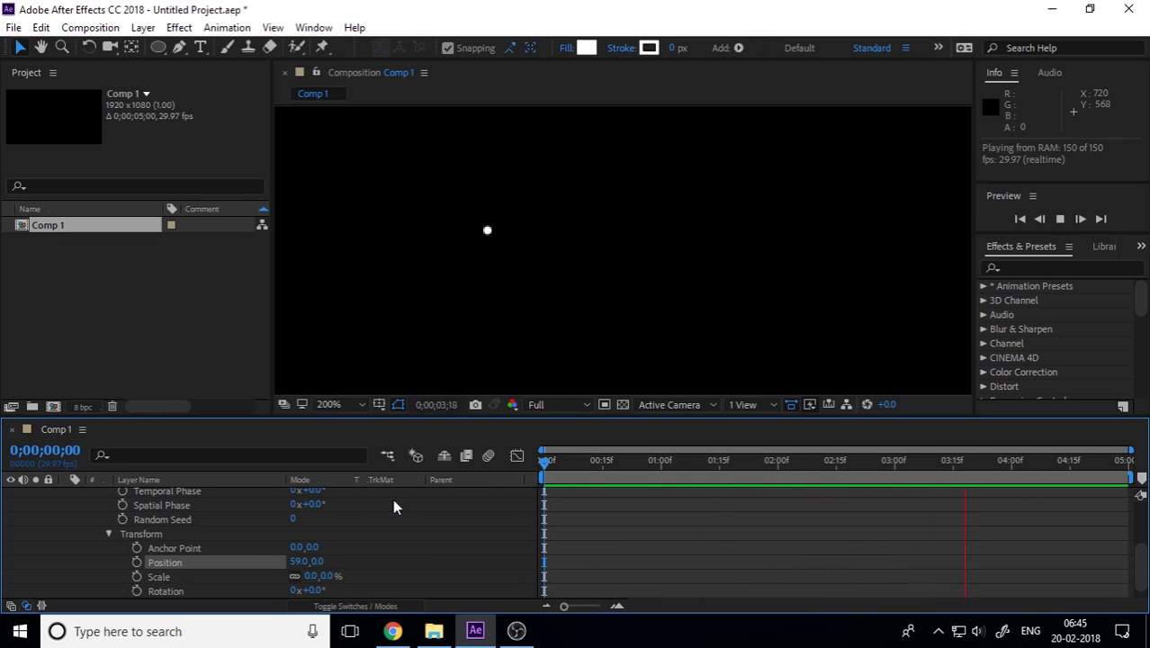
left_click(300, 560)
type("100")
key("Return")
Step: Set layer 1's Wiggle Transform to 1 wiggle per second with a random seed of 61, and preview the motion
scroll(182, 549, "up", 3)
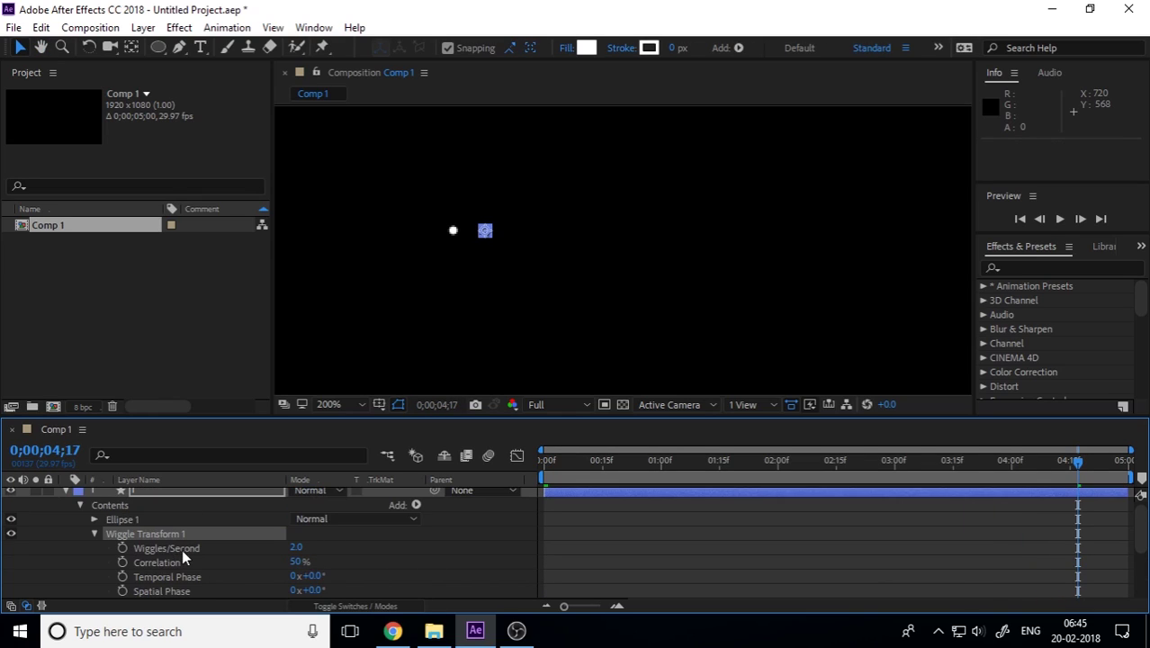
key("ctrl+z")
left_click_drag(293, 565, 348, 561)
key("Home")
key("space")
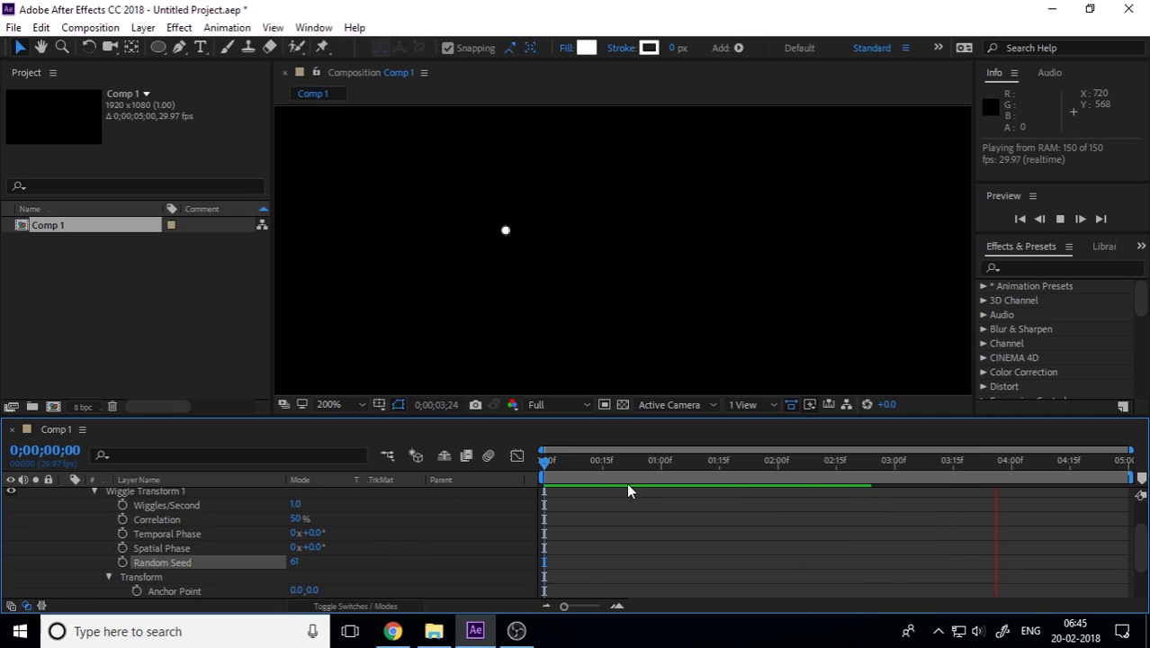
key("space")
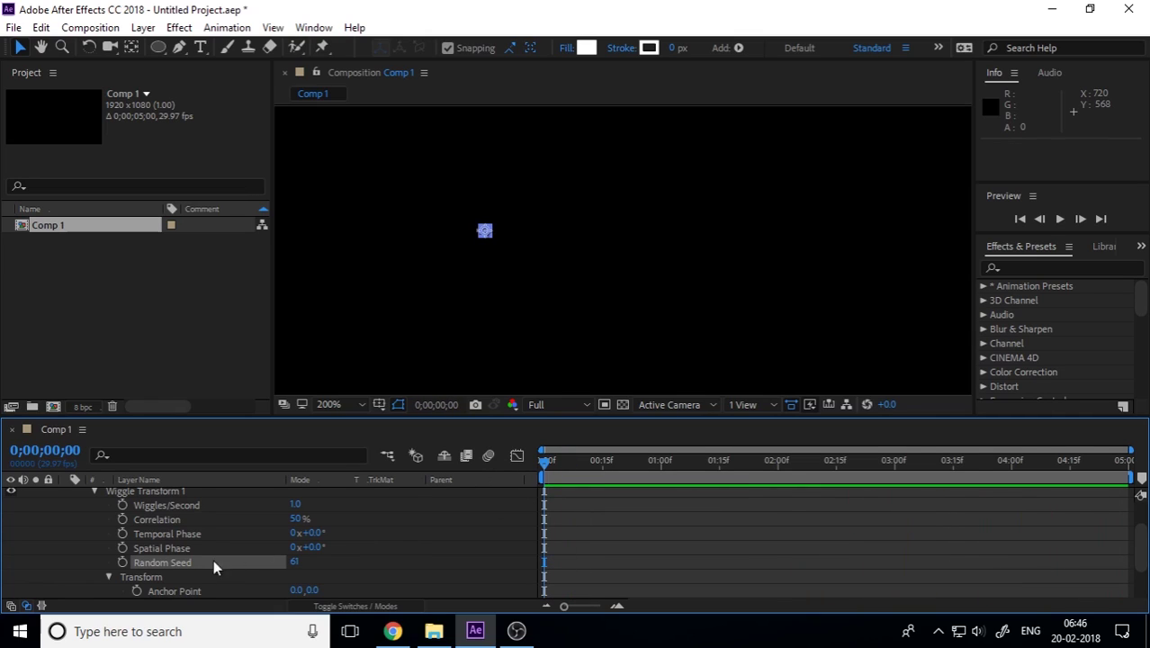
Step: Collapse the properties of layer 1 and duplicate the layer three times
scroll(168, 557, "down", 4)
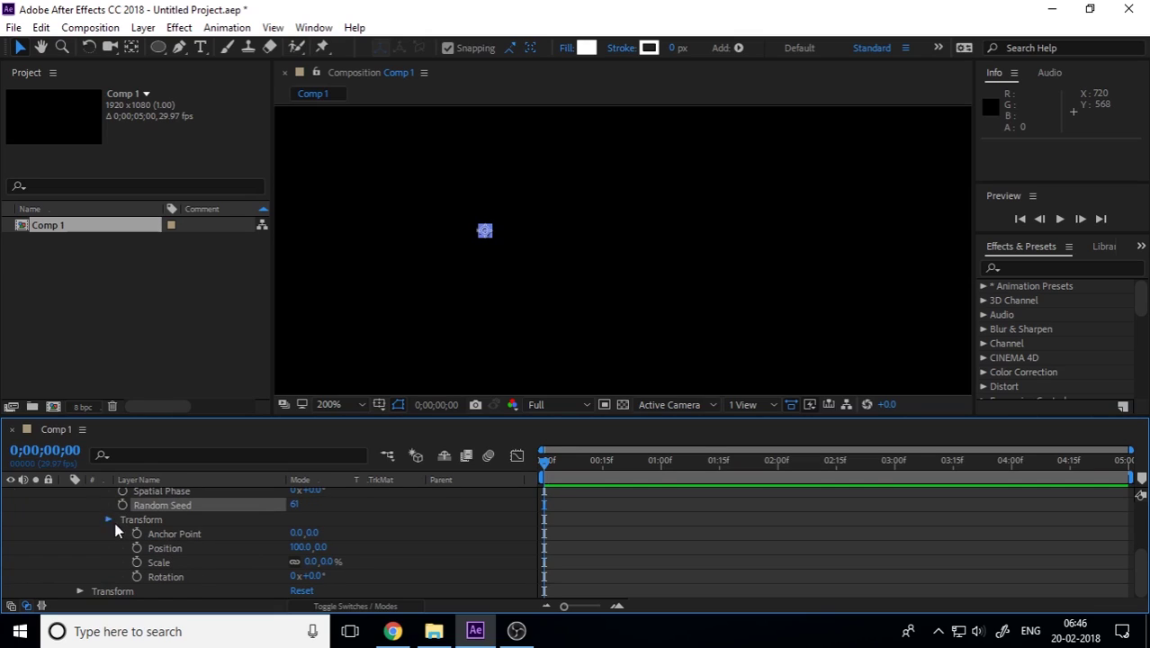
scroll(113, 522, "up", 5)
left_click(67, 492)
left_click(155, 498)
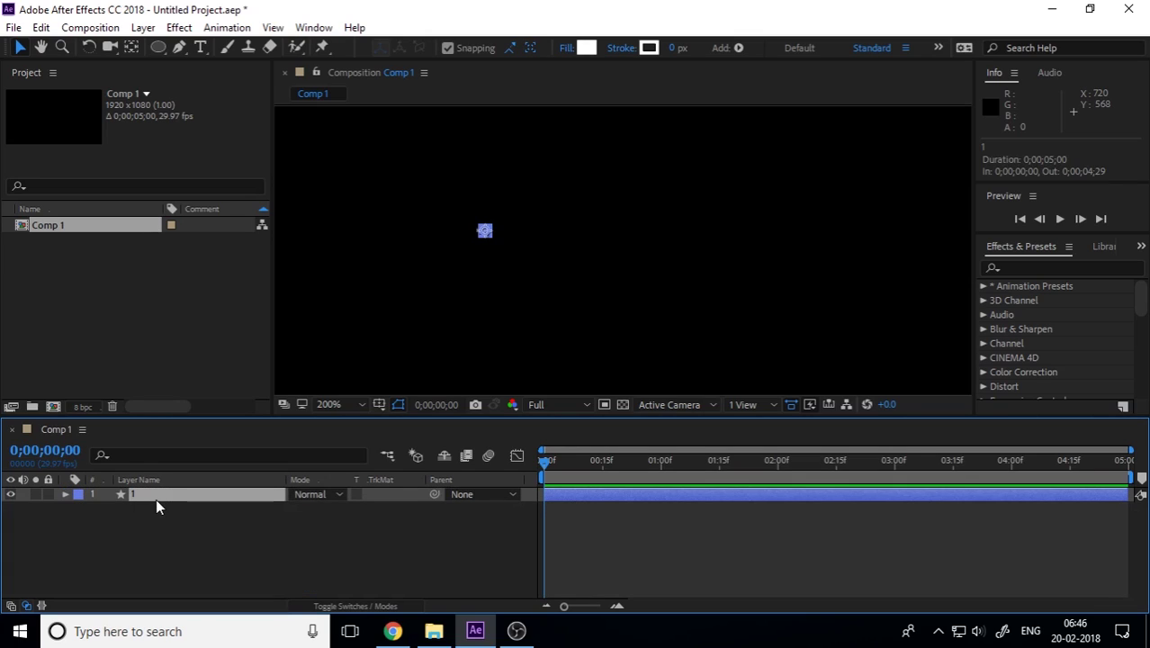
key("ctrl+d")
key("ctrl+d")
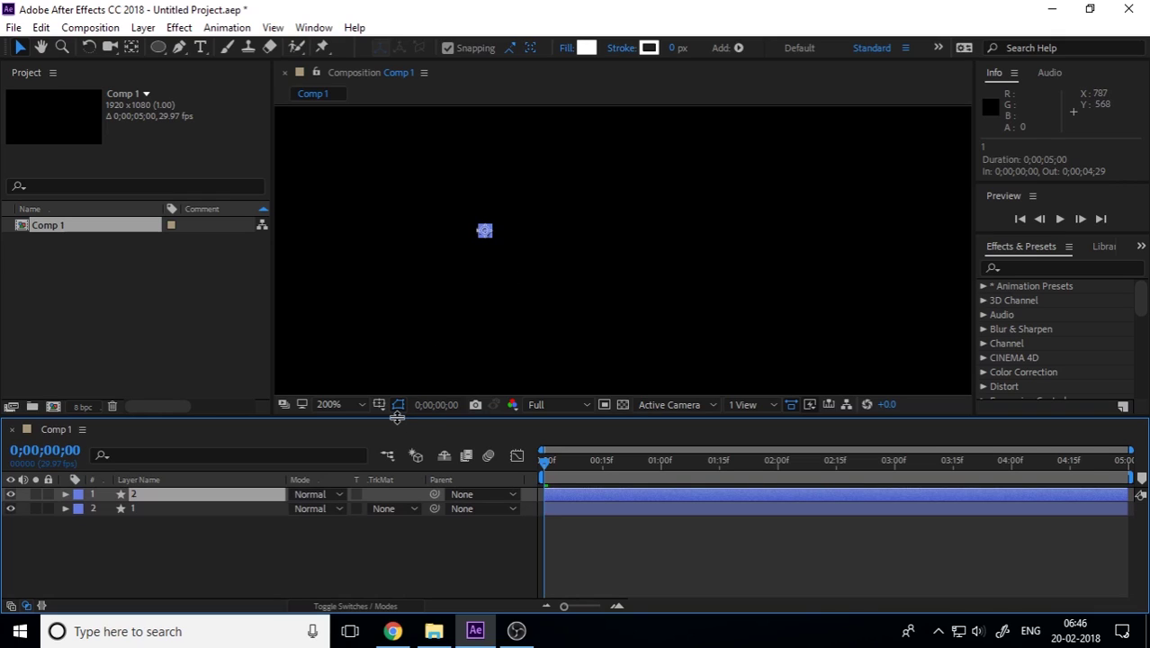
key("ctrl+d")
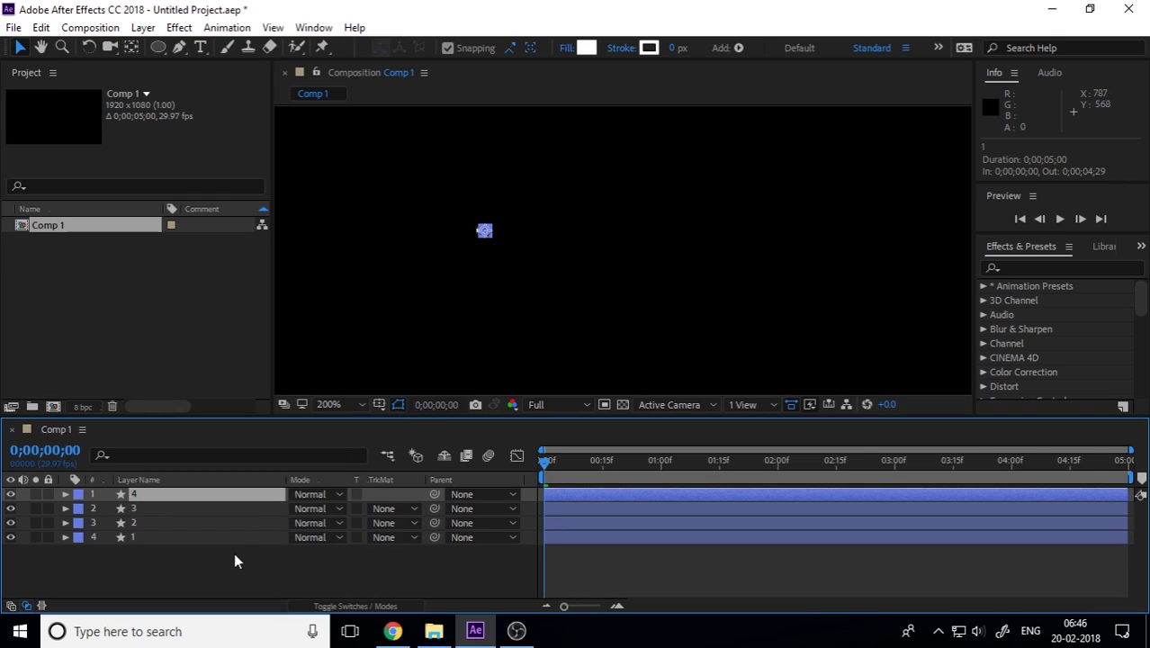
Step: Shift layers 2, 3 and 4 together horizontally to the right, clear of layer 1's dot
left_click(175, 523, "shift")
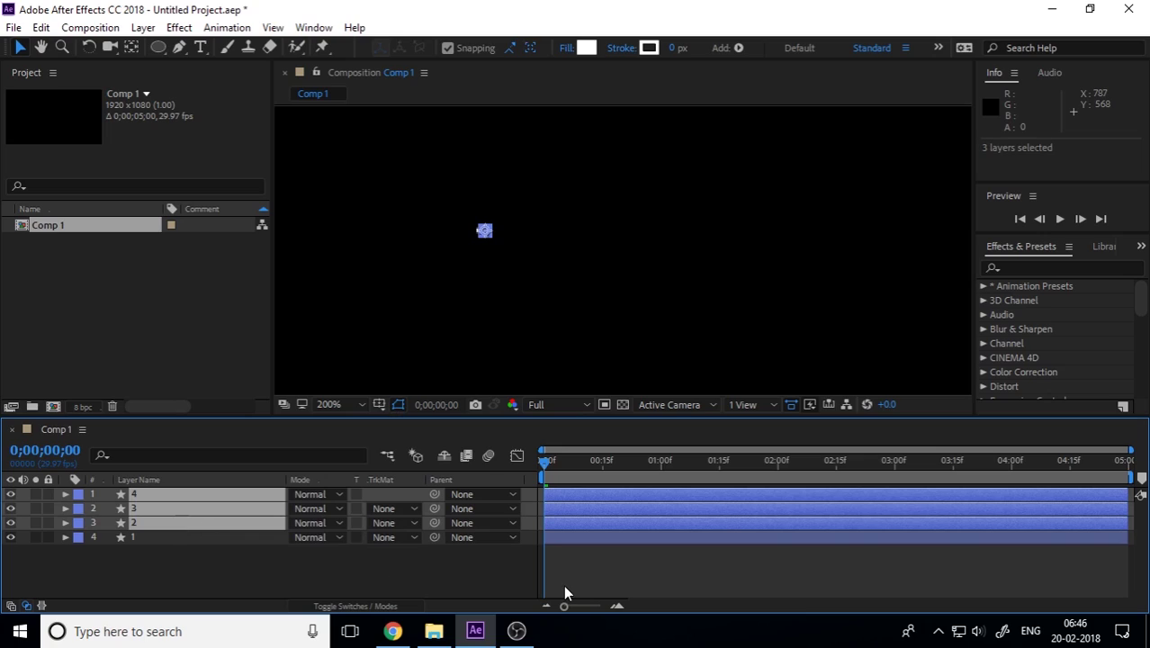
key("shift+Right")
key("shift+Right")
key("shift+Right")
key("shift+Right")
key("shift+Right")
key("shift+Right")
key("shift+Right")
key("shift+Right")
key("shift+Right")
key("shift+Right")
key("shift+Right")
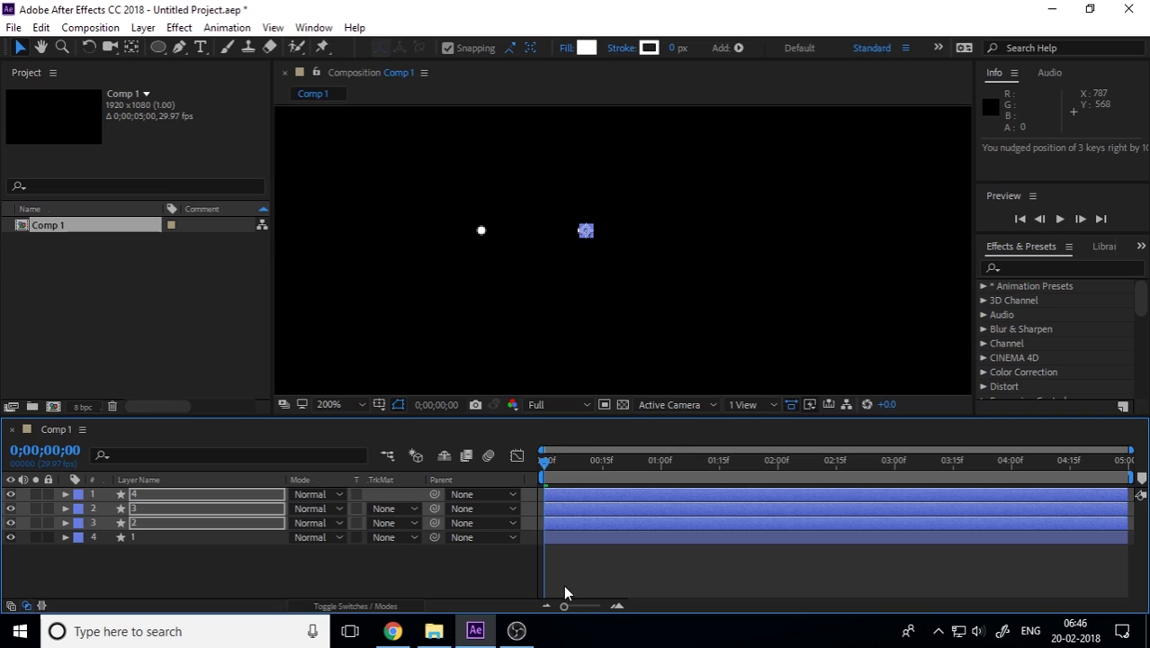
Step: Shift layers 3 and 4 together farther right of layer 2's dot, with a slightly smaller gap than between dots 1 and 2
left_click(229, 555)
left_click(183, 510)
left_click(181, 495, "shift")
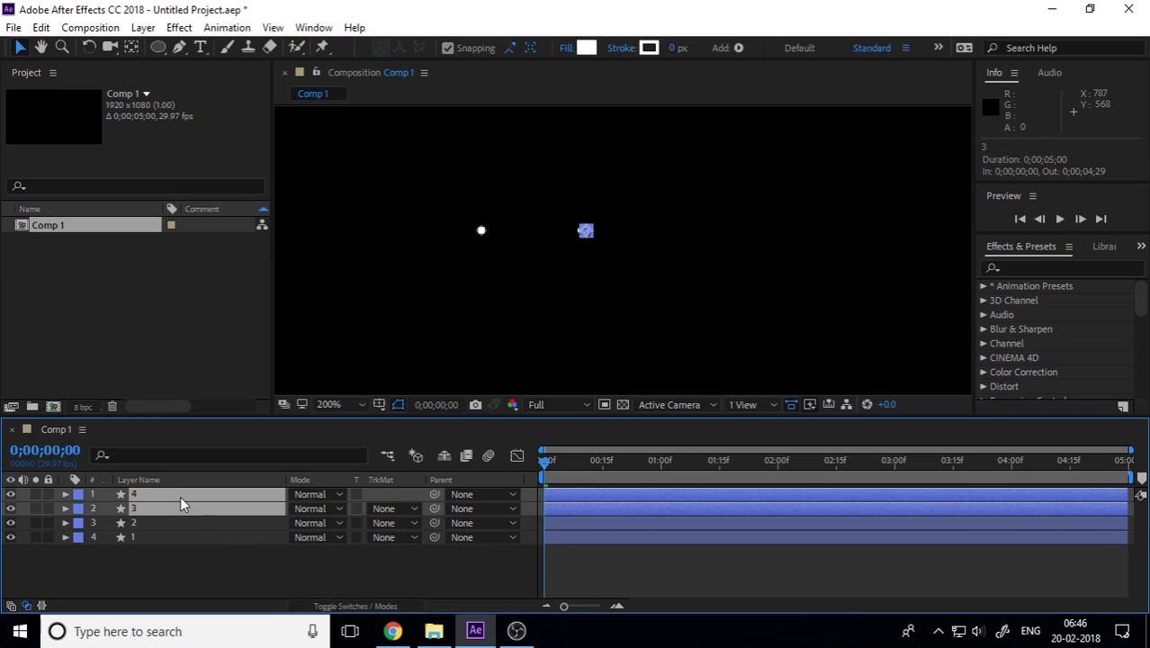
key("shift+Right")
key("shift+Right")
key("shift+Right")
key("shift+Right")
key("shift+Right")
key("shift+Right")
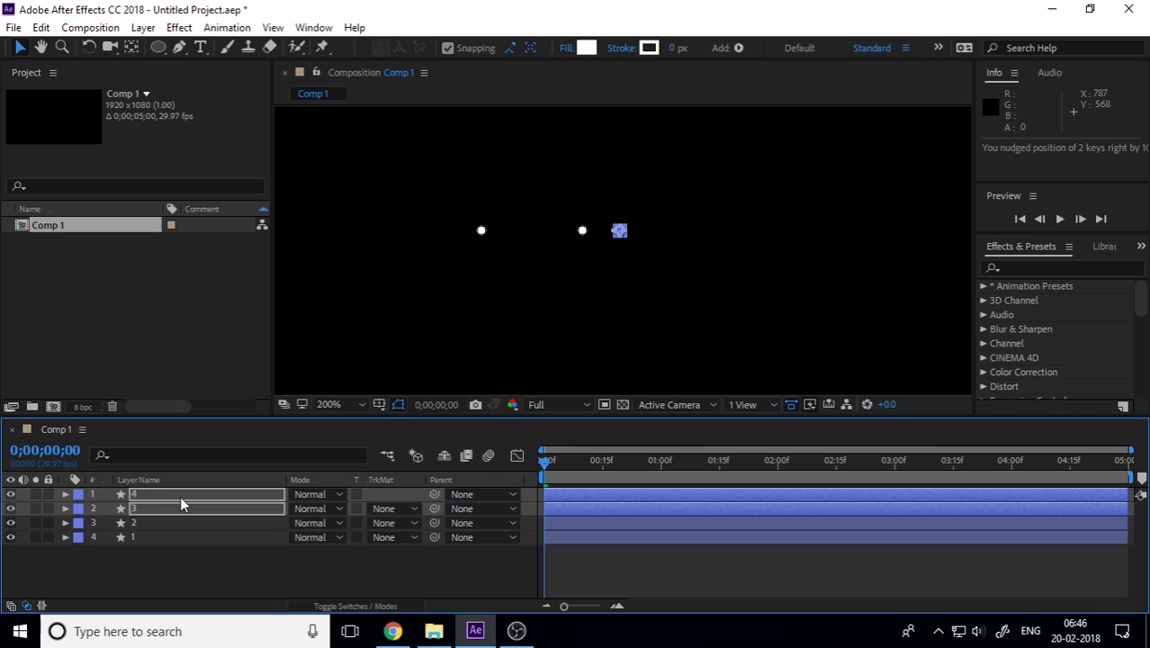
key("shift+Right")
key("shift+Right")
key("shift+Right")
key("shift+Right")
key("shift+Left")
key("shift+Left")
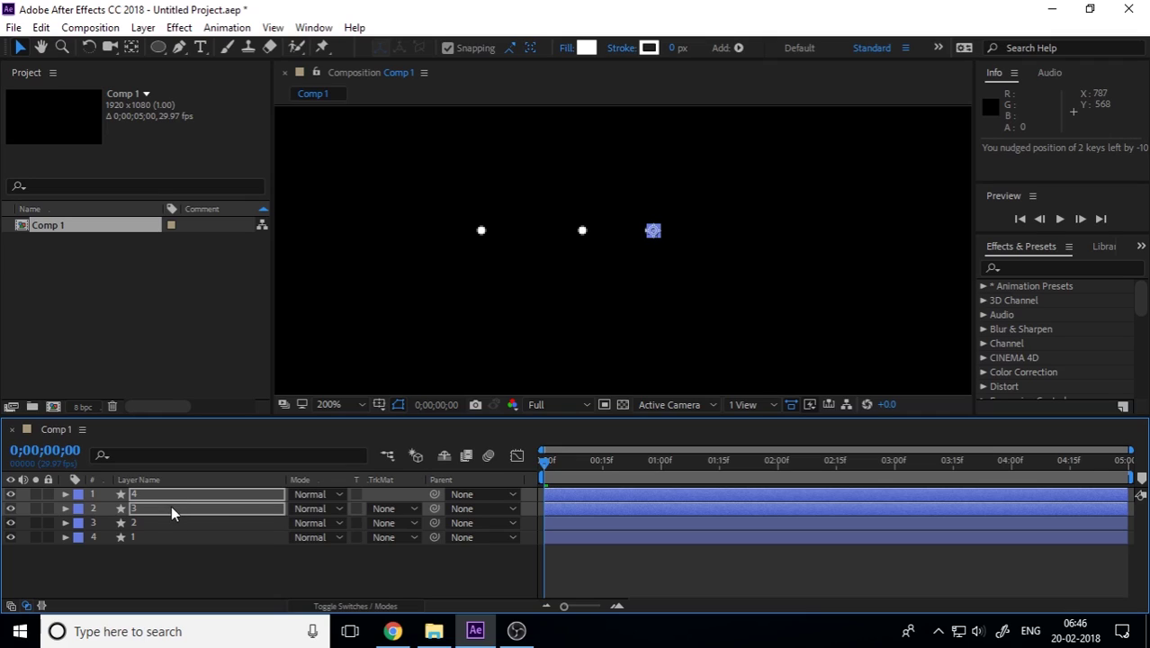
left_click(169, 499)
key("shift+Right")
key("shift+Right")
key("shift+Right")
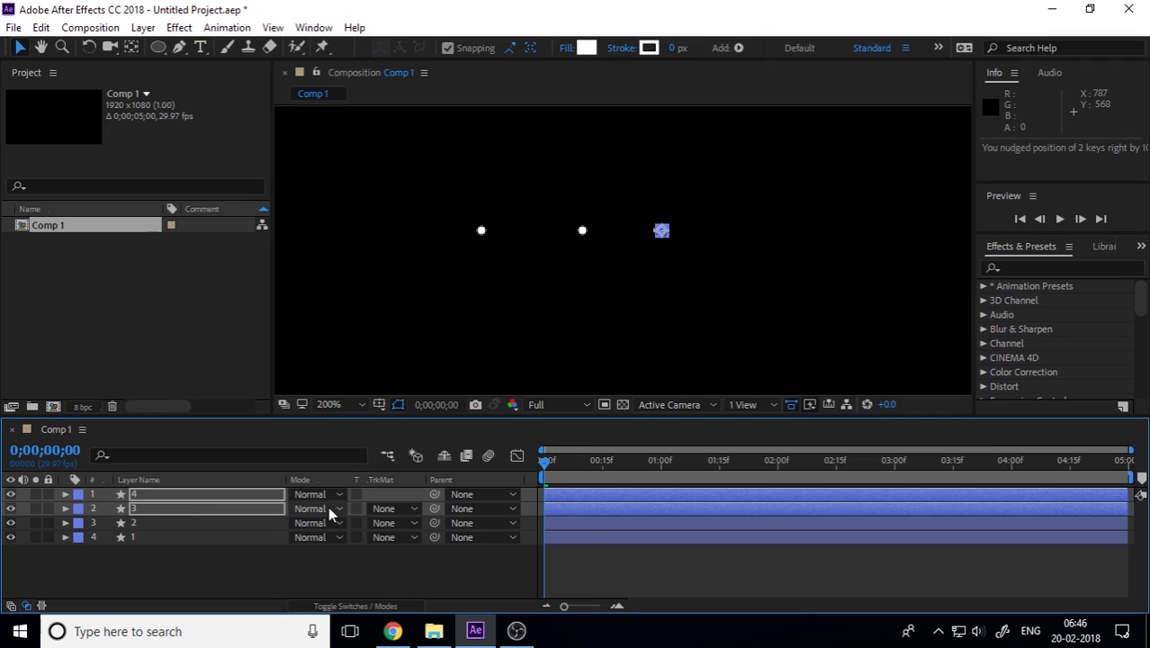
key("shift+Left")
key("shift+Left")
key("shift+Left")
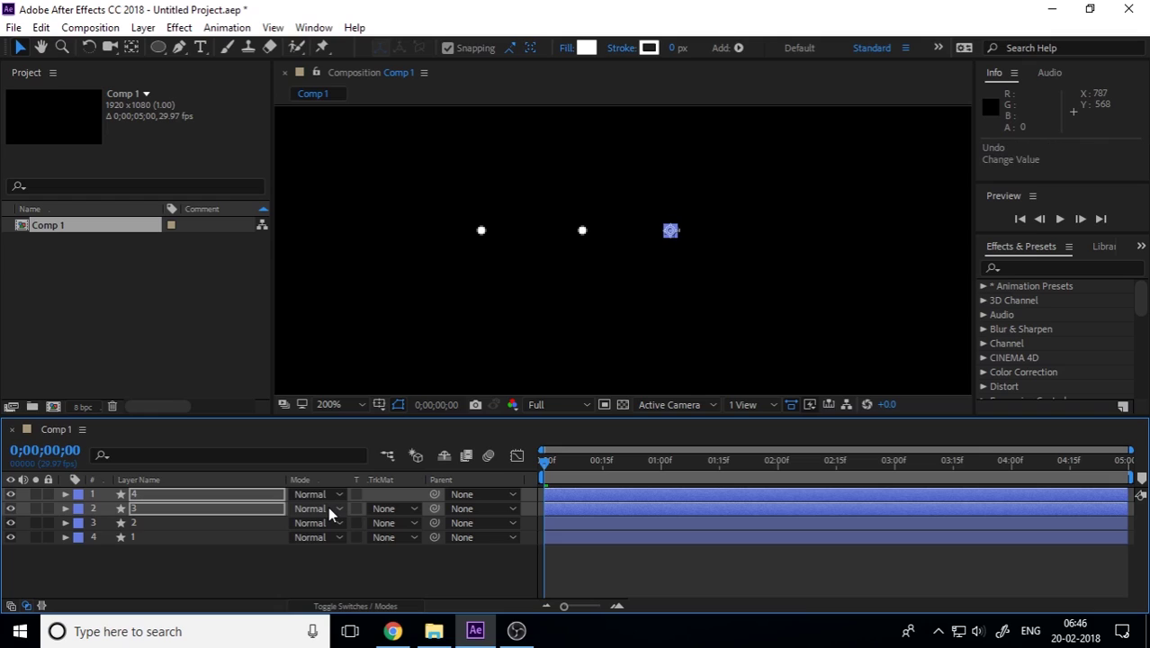
Step: Shift only layer 4 to the right of layer 3's dot, with a gap like the one between dots 1 and 2
left_click(191, 581)
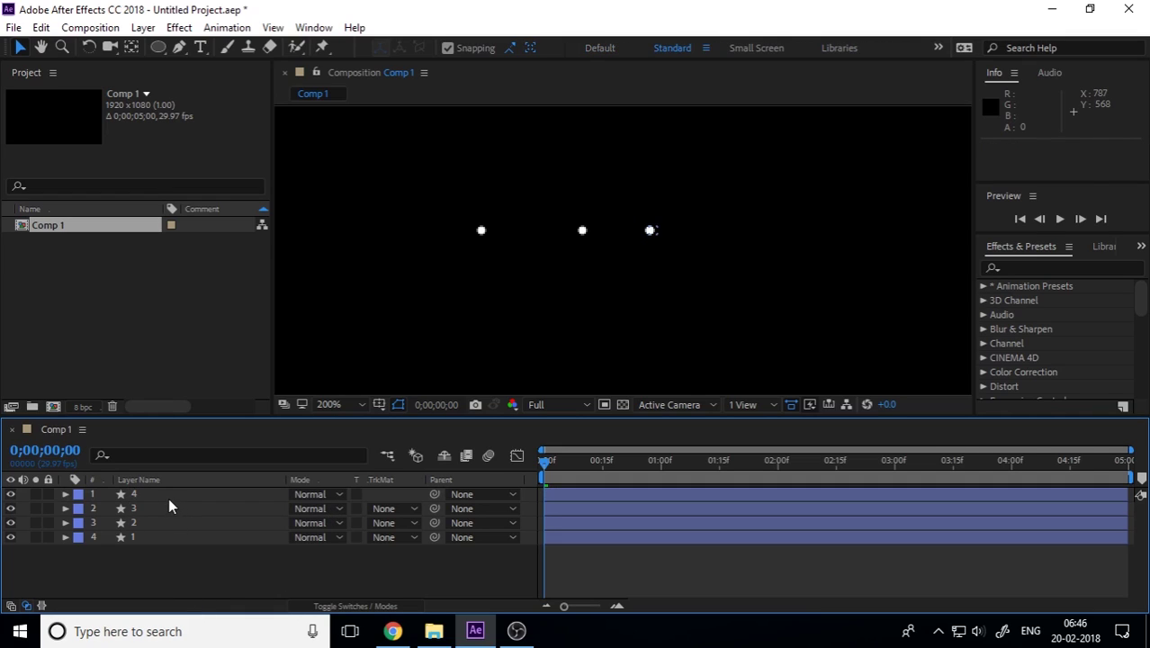
left_click(169, 499)
key("shift+Right")
key("shift+Right")
key("shift+Right")
key("shift+Right")
key("shift+Right")
key("shift+Right")
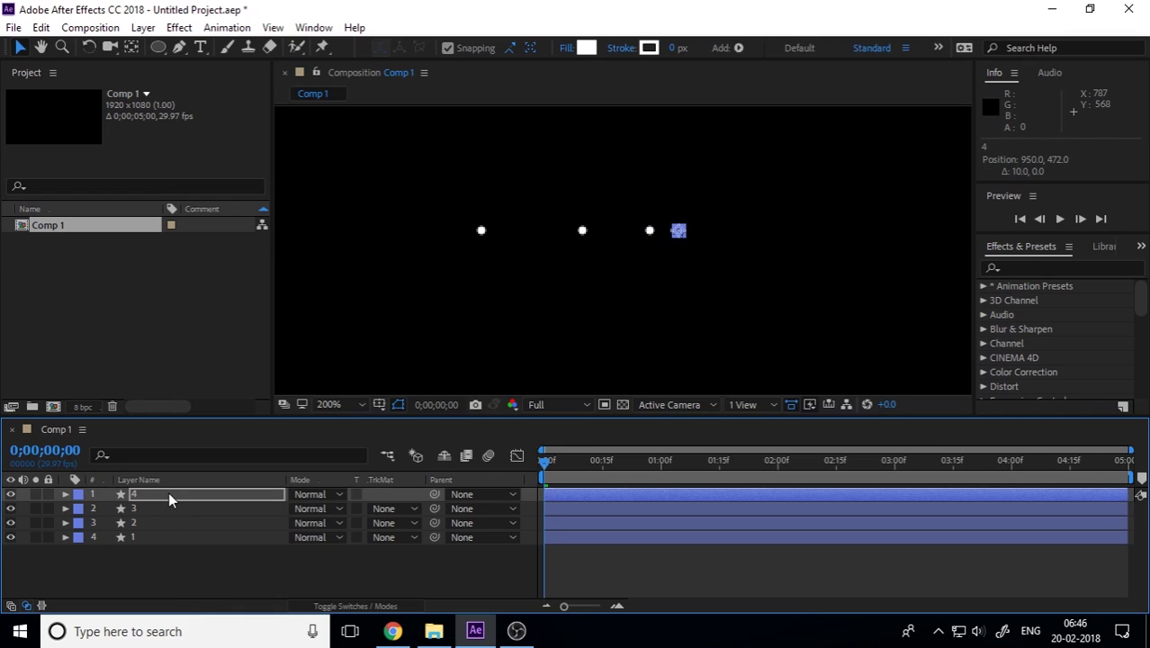
key("shift+Right")
key("shift+Right")
key("shift+Right")
key("shift+Right")
key("shift+Right")
Step: Deselect the layers and preview the motion of the four dots
left_click(553, 310)
left_click(576, 469)
key("space")
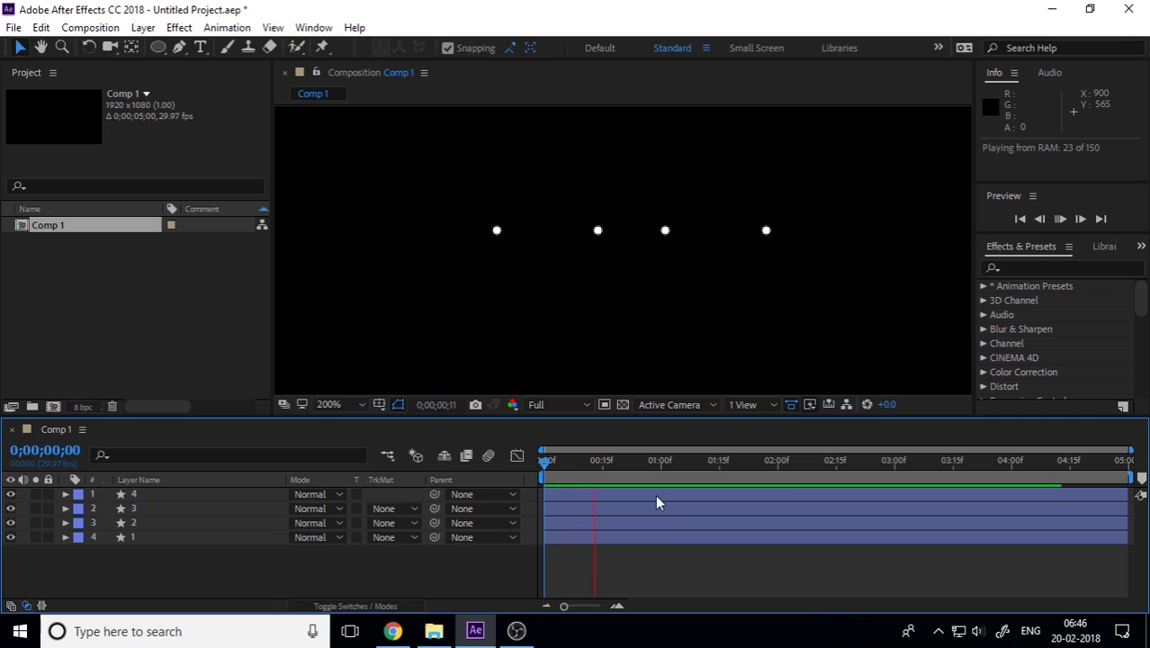
key("space")
Step: At frame 3, set the random seed of layer 2's Wiggle Transform to 80 and collapse the layer
left_click_drag(572, 467, 556, 467)
left_click(168, 522)
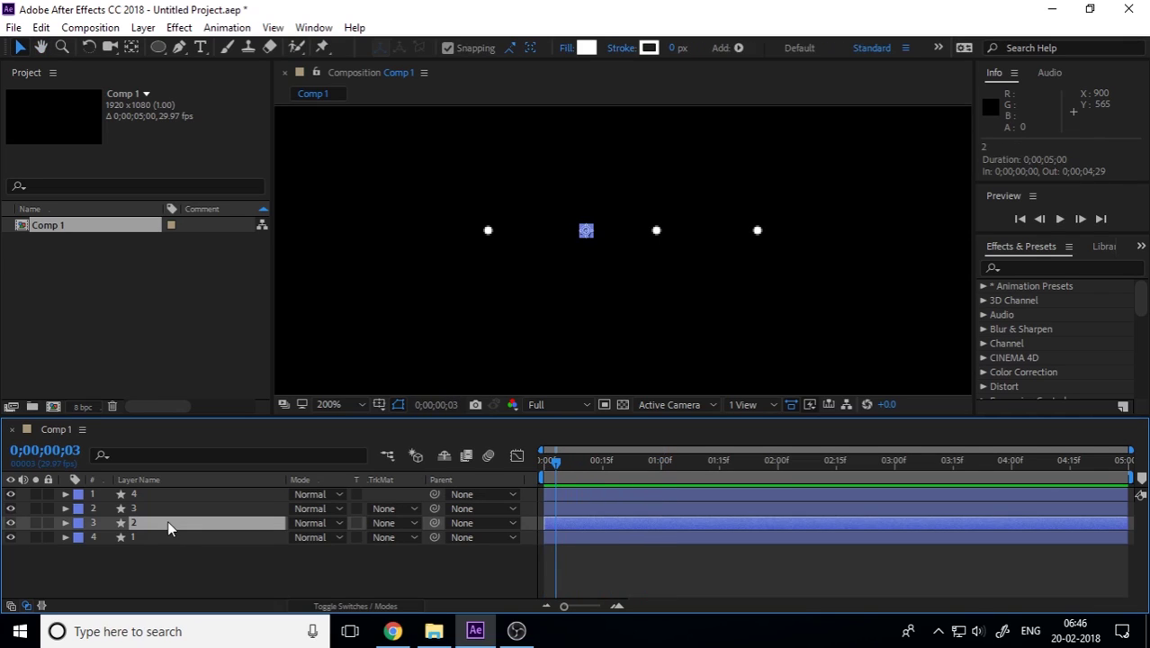
left_click(67, 523)
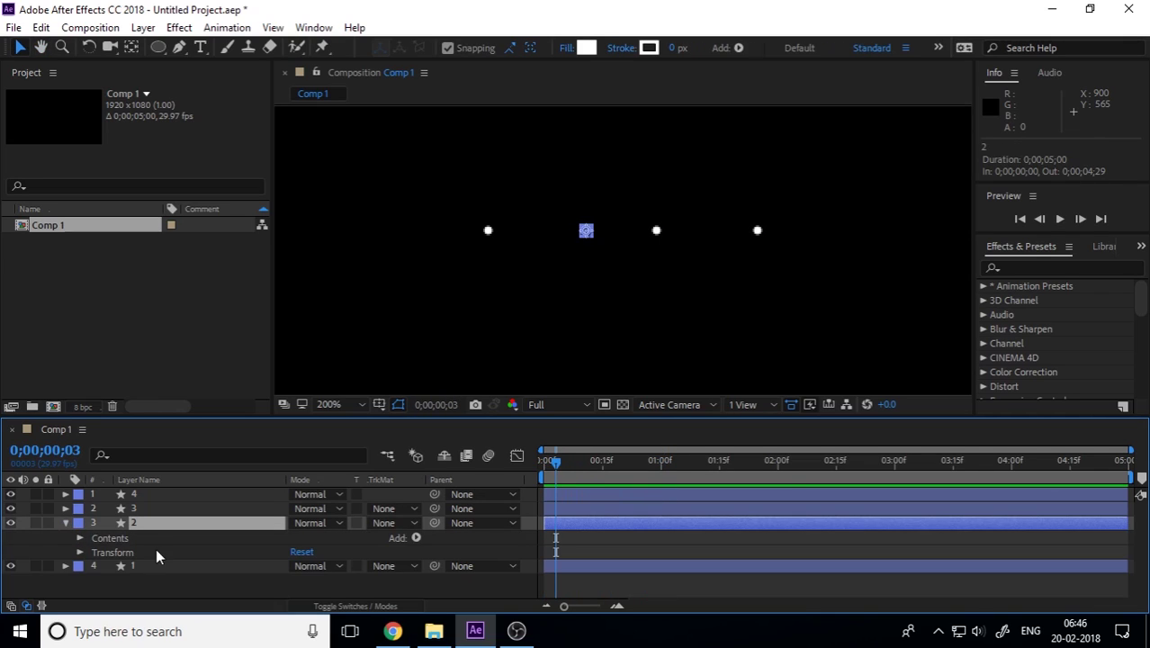
left_click(80, 538)
left_click(94, 566)
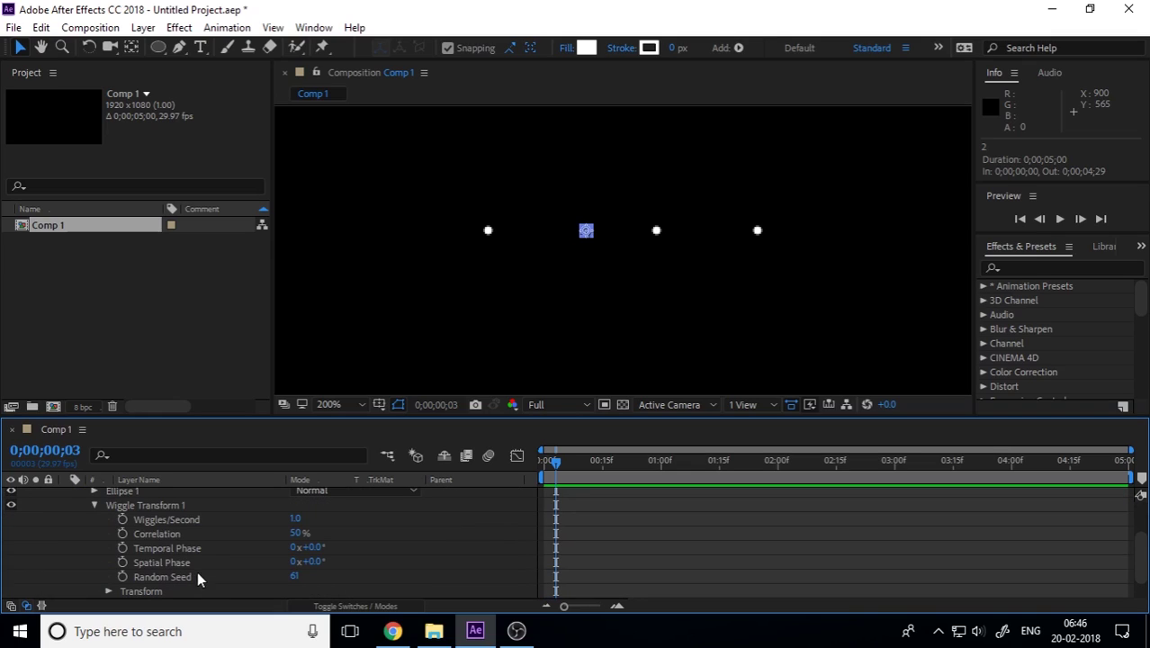
left_click_drag(294, 576, 310, 575)
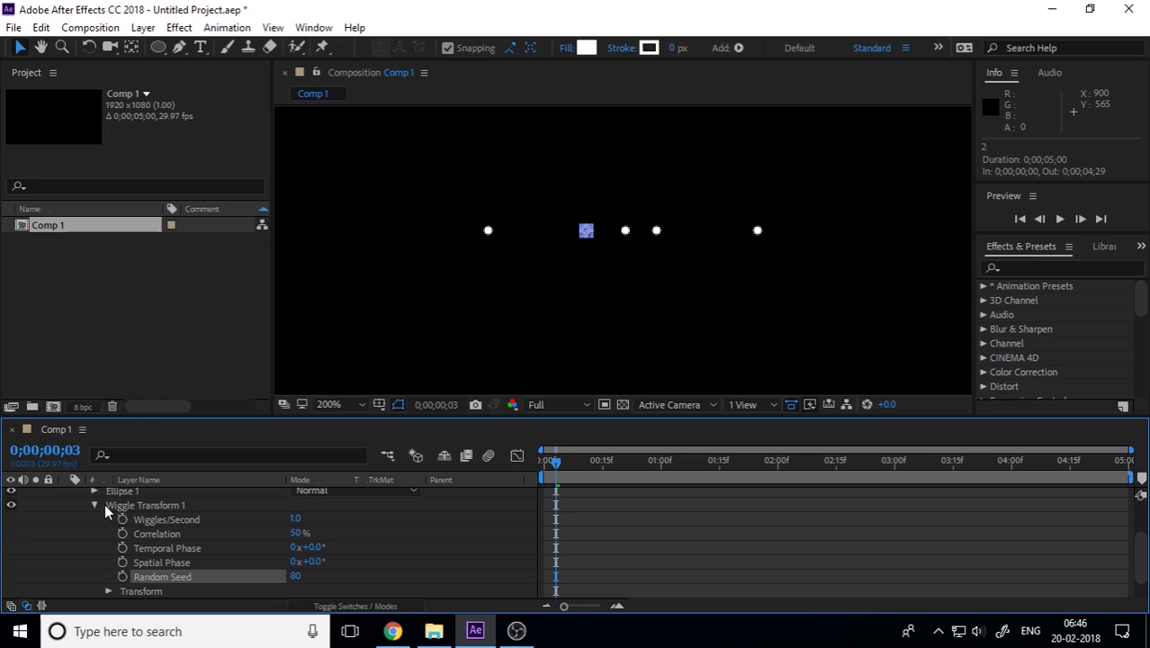
scroll(104, 553, "up", 3)
left_click(66, 523)
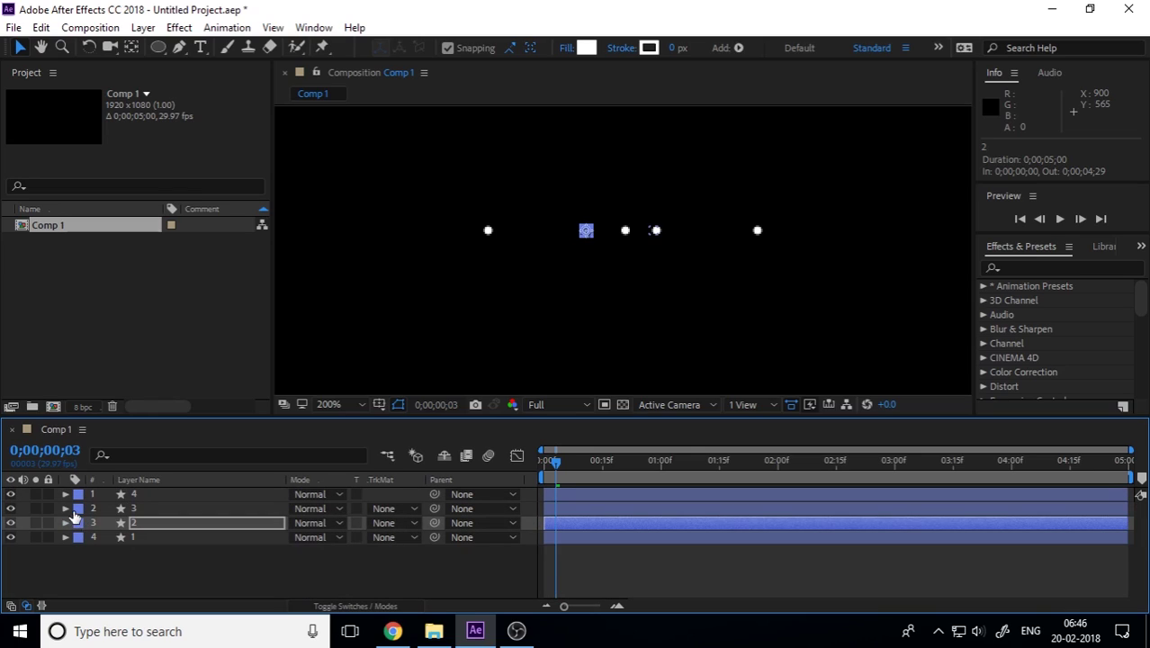
Step: Change the random seed of layer 3's Wiggle Transform so its dot moves differently from the others
left_click(73, 512)
left_click(65, 509)
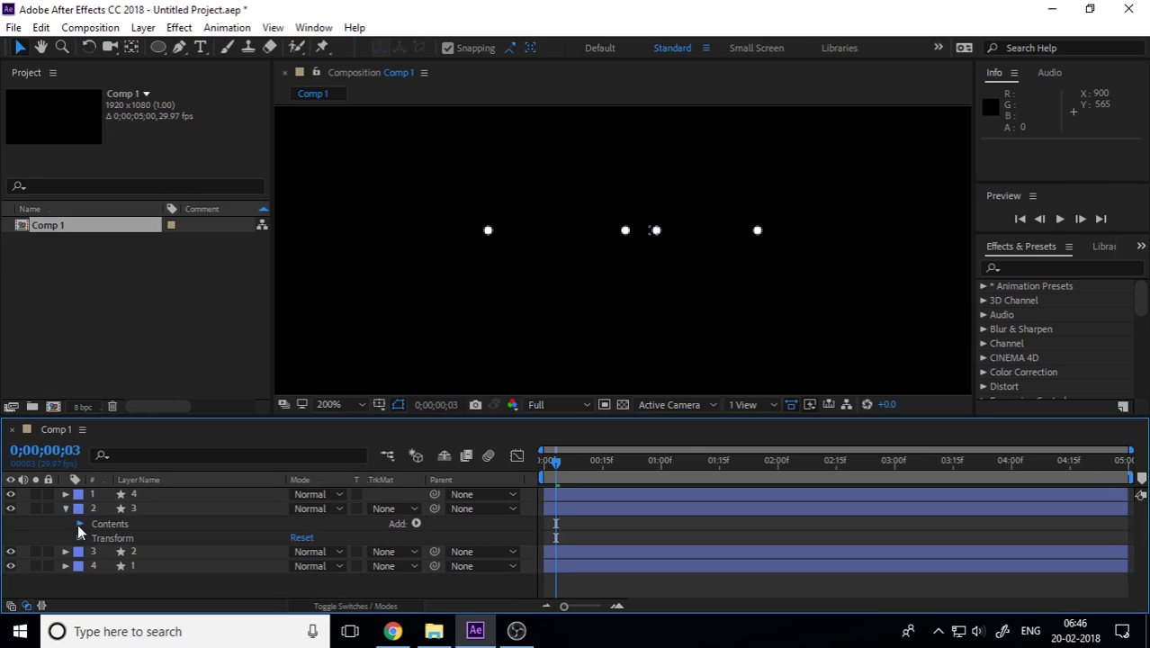
left_click(78, 523)
left_click(94, 550)
left_click(240, 577)
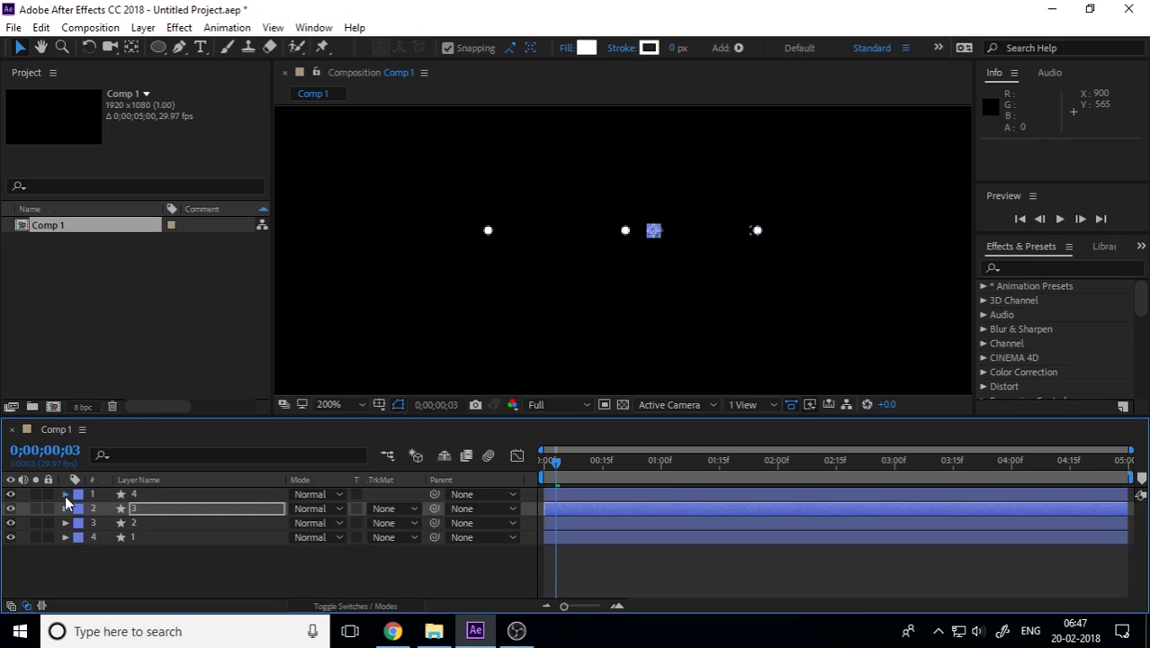
Step: Set the random seed of layer 4's Wiggle Transform to 43, preview the motion and collapse the layer
left_click(65, 495)
left_click(87, 514)
left_click(93, 535)
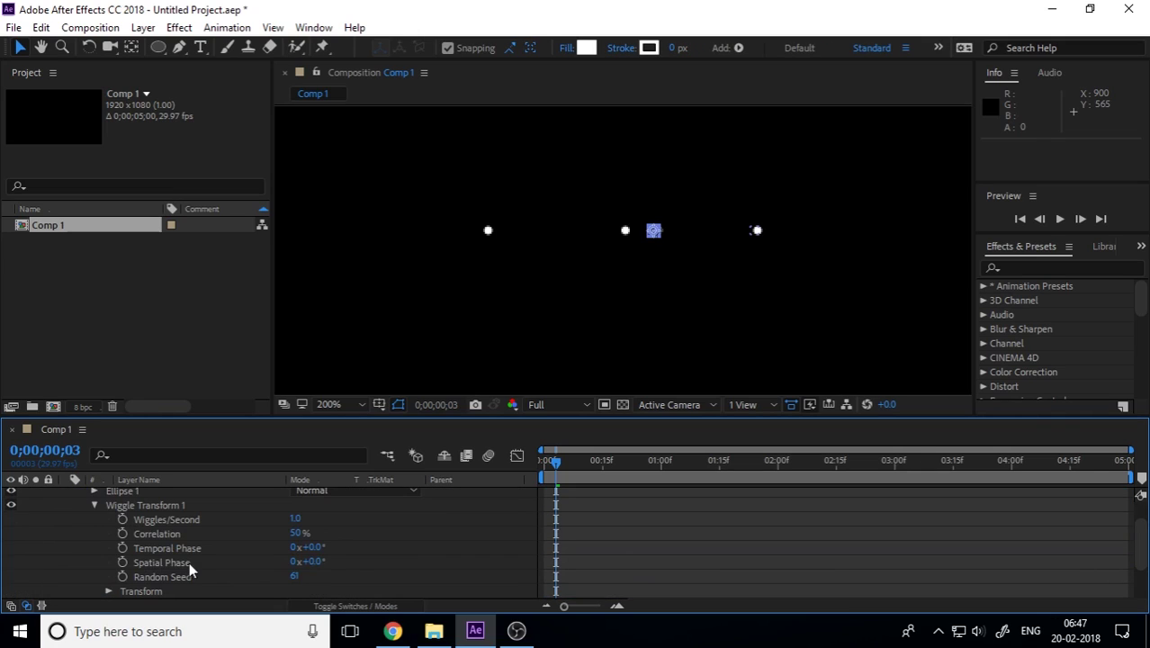
left_click_drag(295, 576, 278, 575)
key("space")
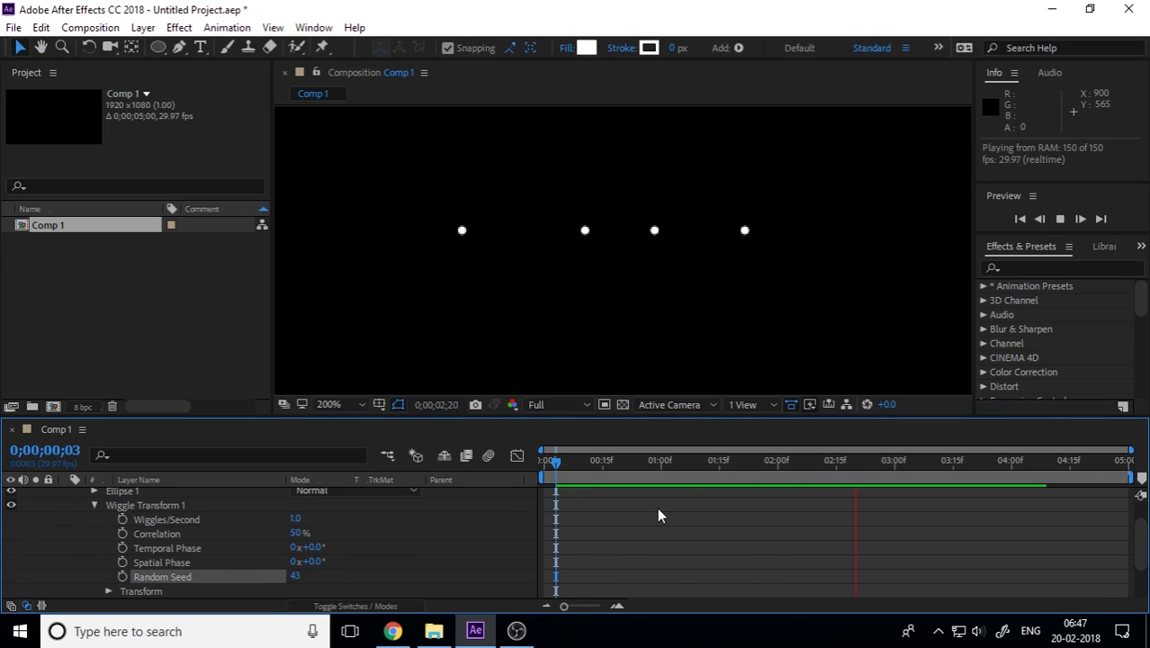
key("space")
left_click(64, 493)
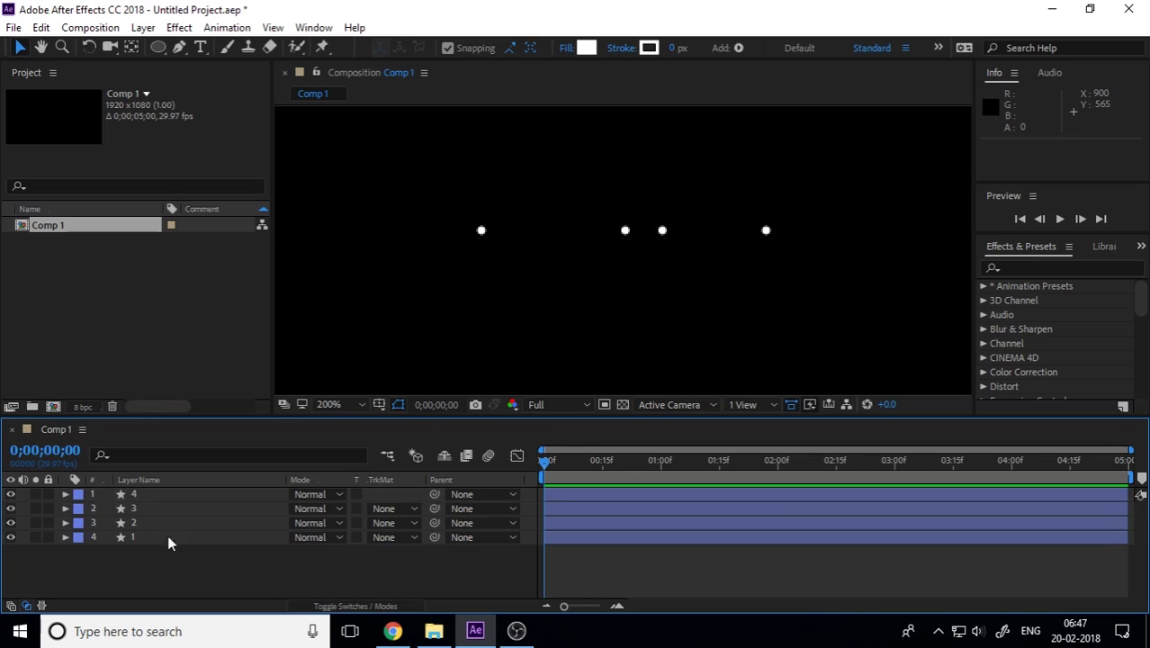
Step: Check the size and placement of the four dots within the whole composition
key("ctrl+a")
scroll(697, 267, "down", 5)
left_click_drag(729, 308, 603, 254)
scroll(593, 233, "up", 4)
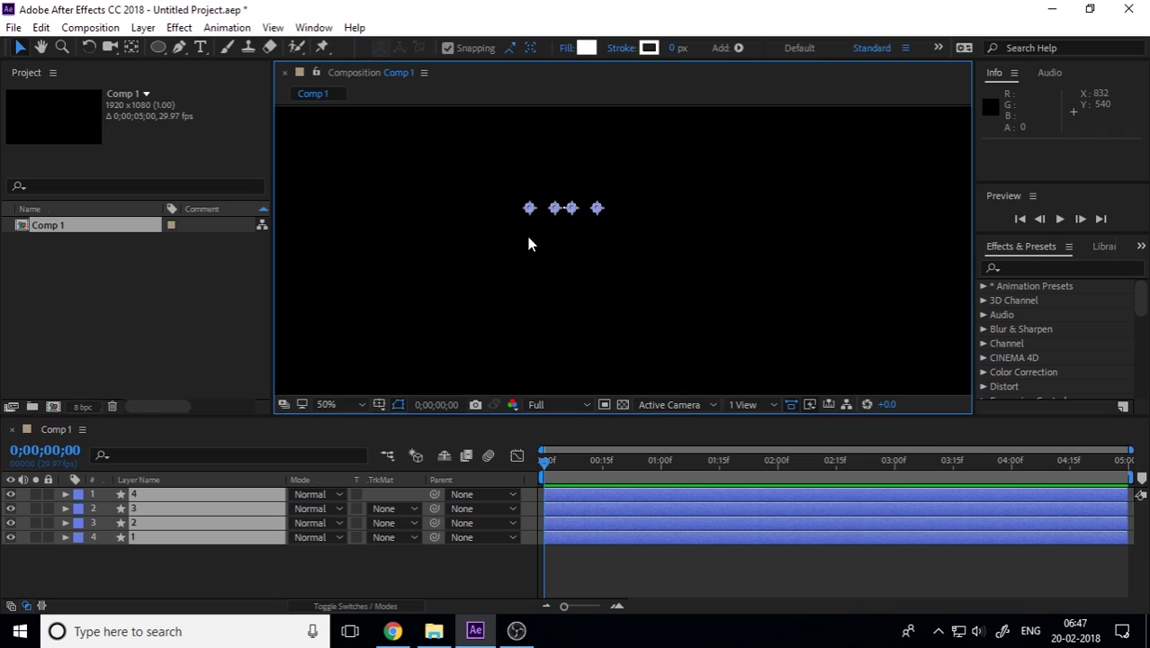
left_click(645, 243)
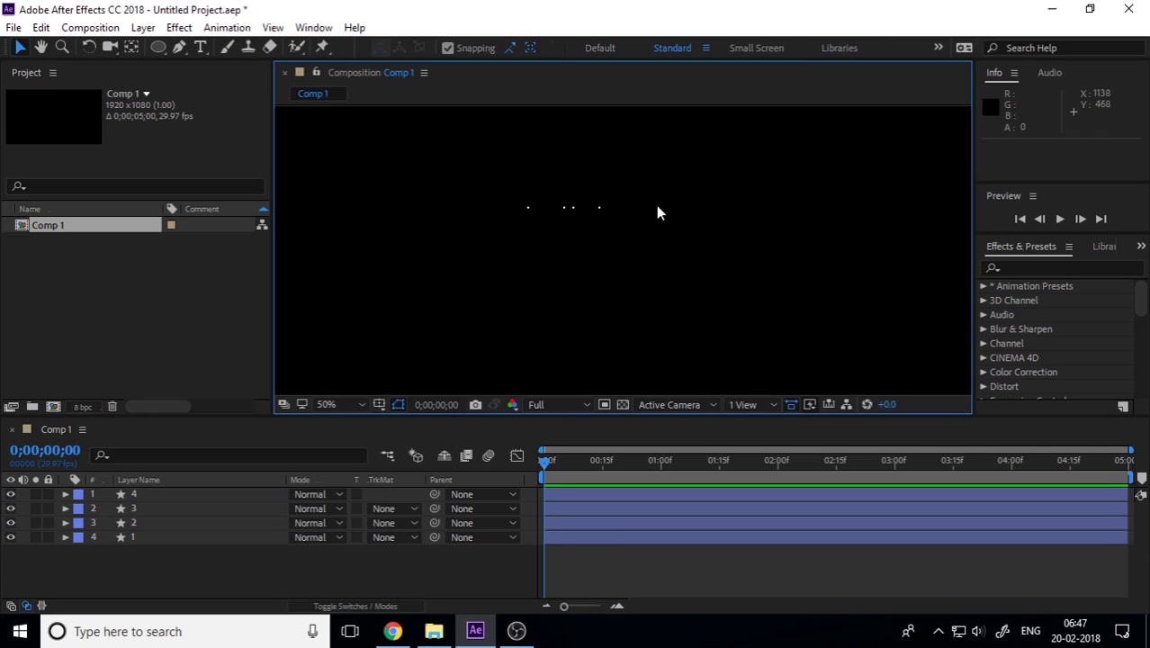
scroll(652, 202, "down", 1)
scroll(652, 202, "up", 1)
scroll(653, 202, "down", 2)
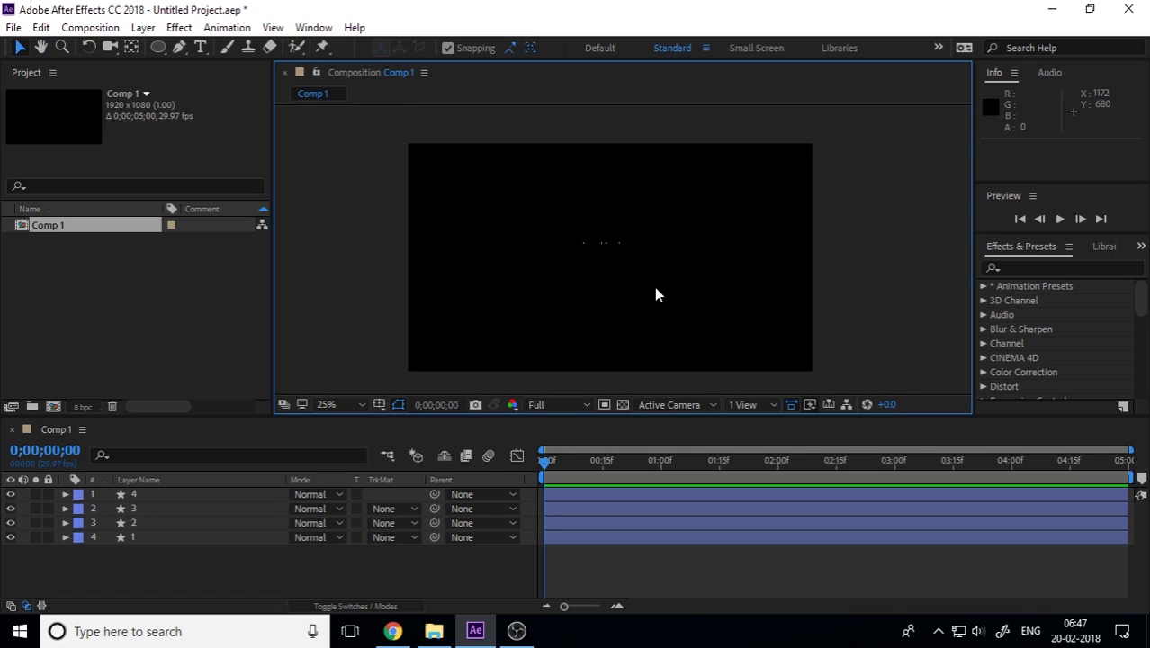
Step: Add a Repeater to the contents of shape layer 1
scroll(596, 243, "up", 2)
left_click_drag(725, 212, 534, 278)
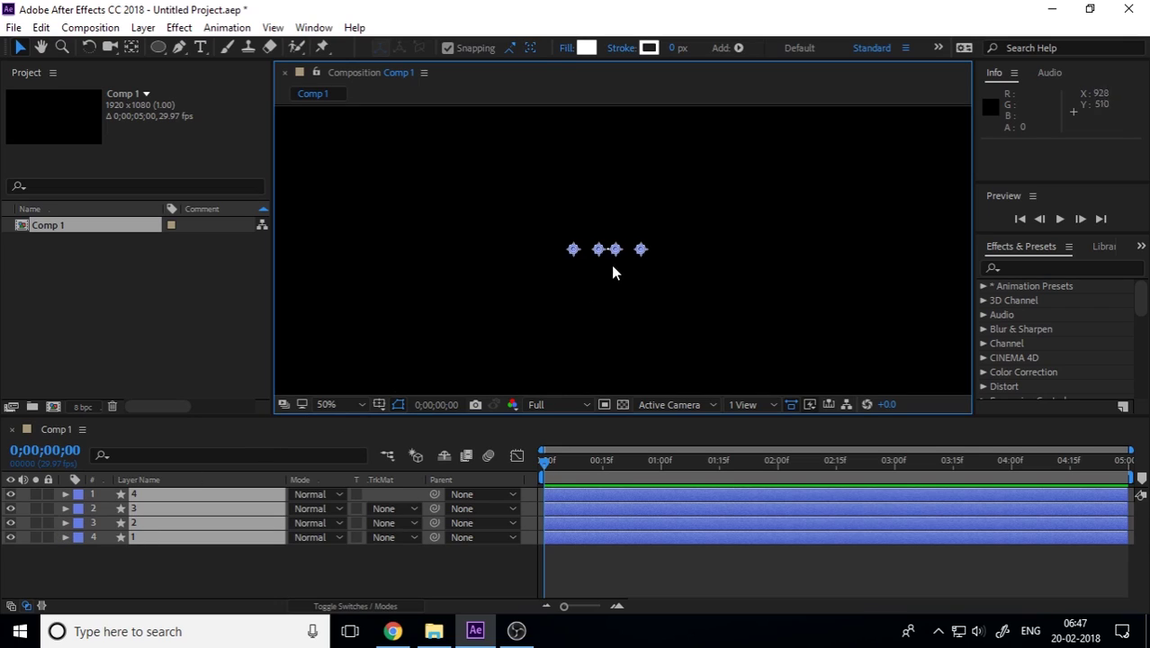
left_click(65, 537)
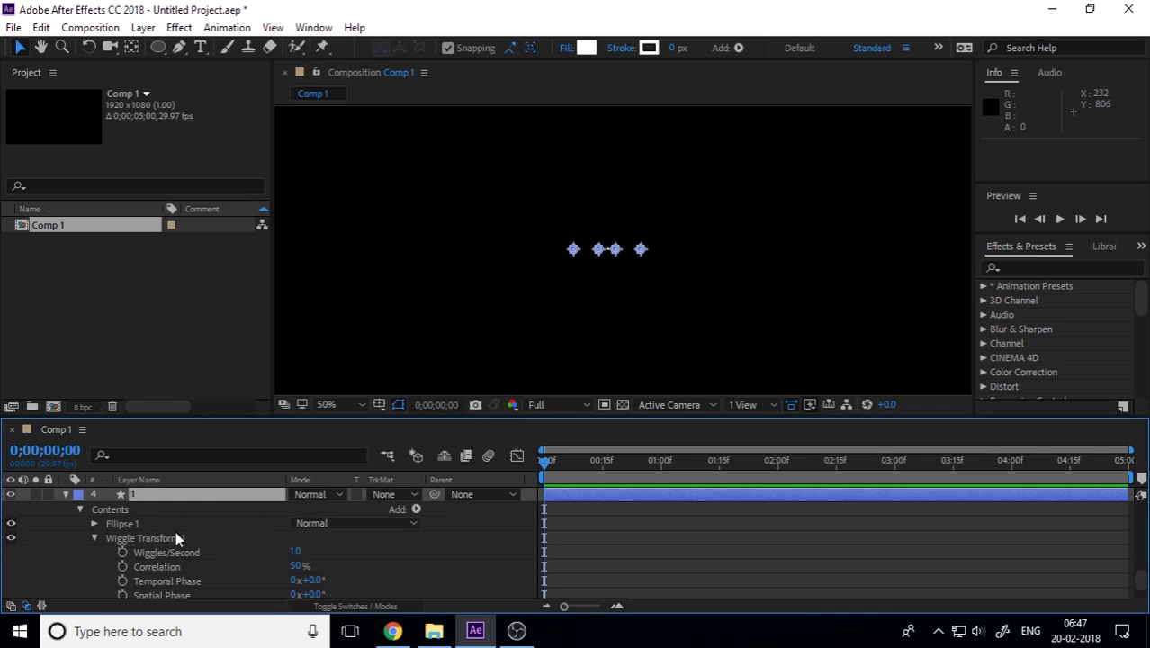
left_click(63, 579)
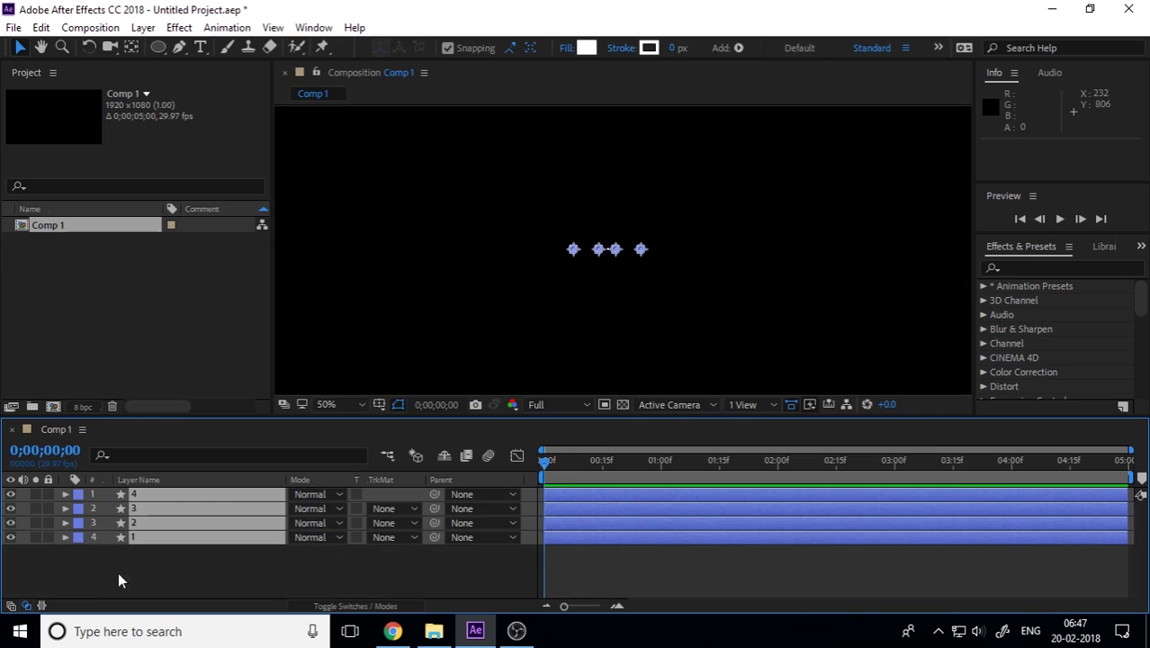
left_click(160, 559)
left_click(67, 533)
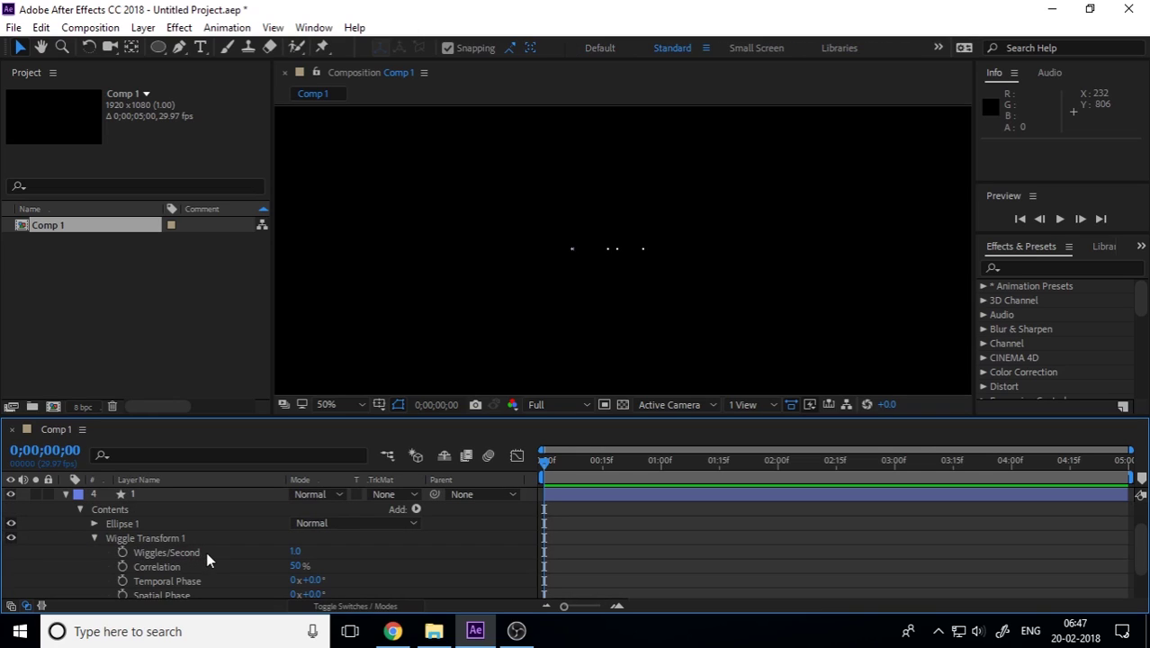
left_click(96, 537)
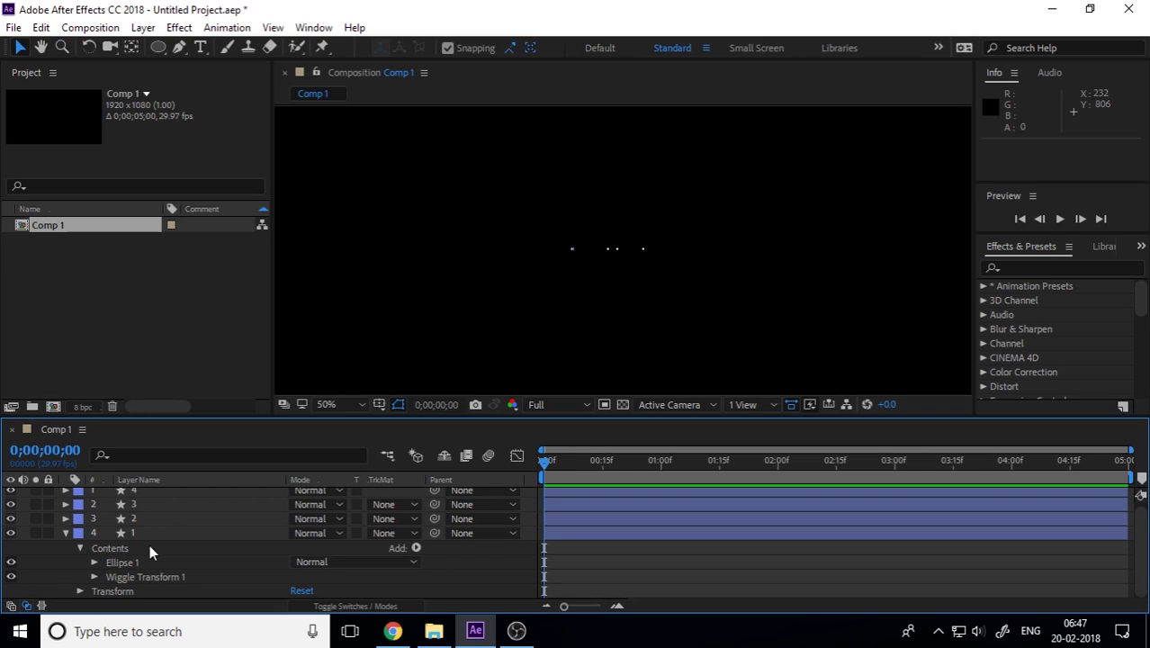
left_click(415, 548)
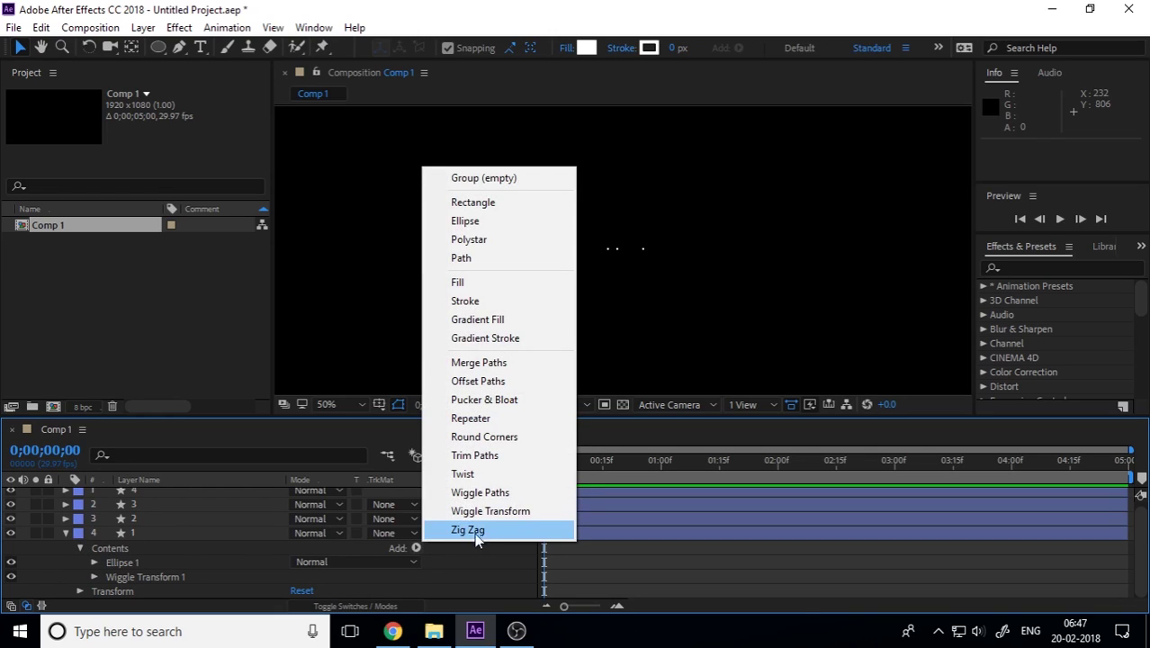
left_click(512, 418)
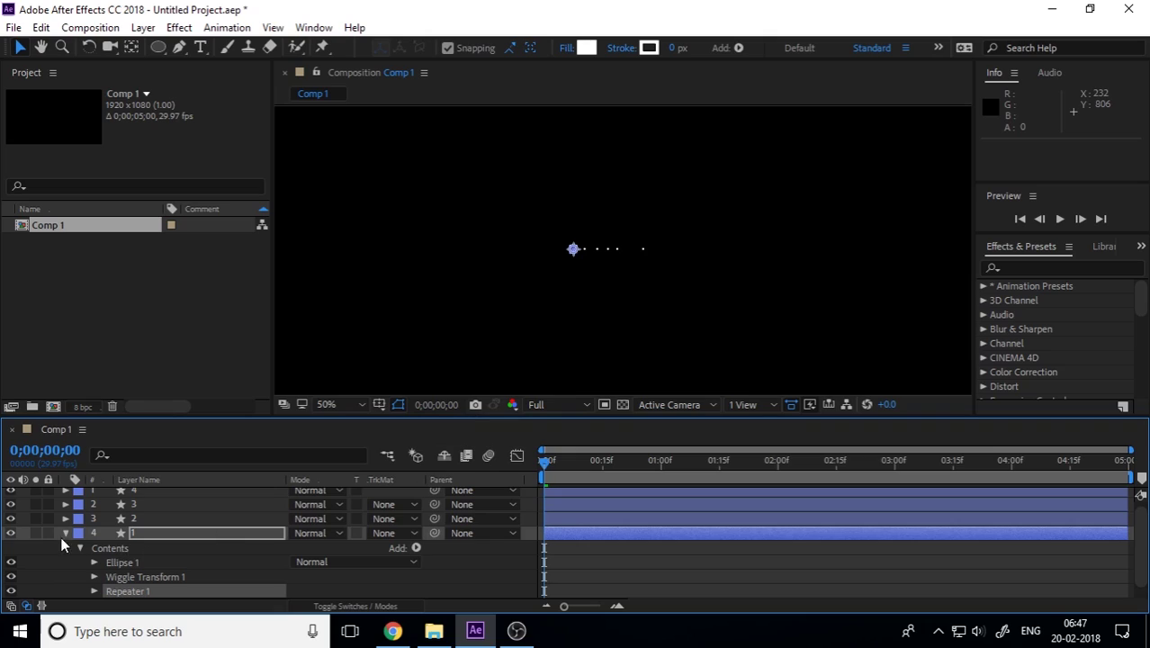
Step: Solo layer 1 and preview the motion of its repeated dots
scroll(72, 531, "up", 1)
left_click(35, 537)
scroll(563, 259, "up", 2)
key("space")
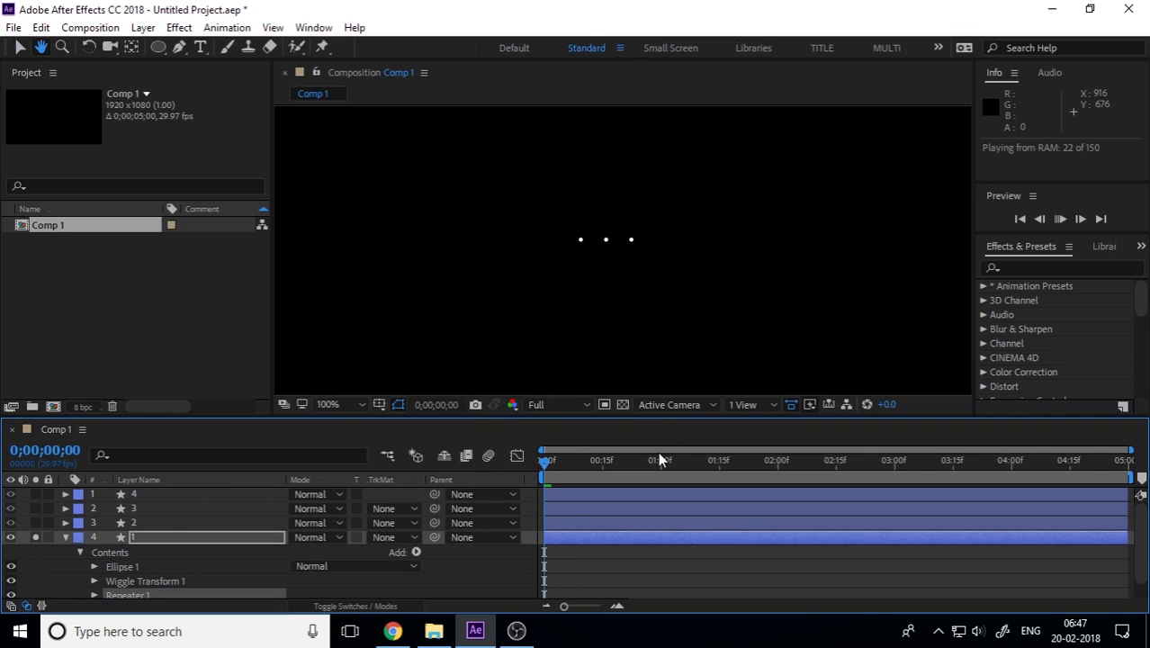
key("space")
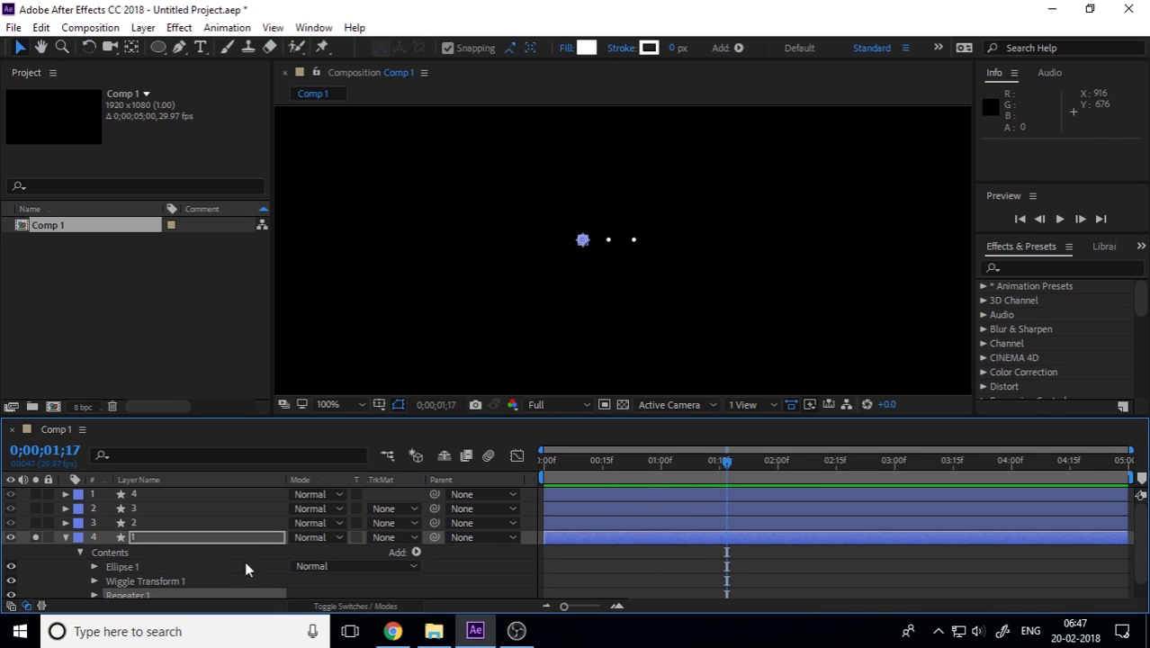
Step: Set the number of copies in layer 1's Repeater to 10
scroll(147, 562, "down", 1)
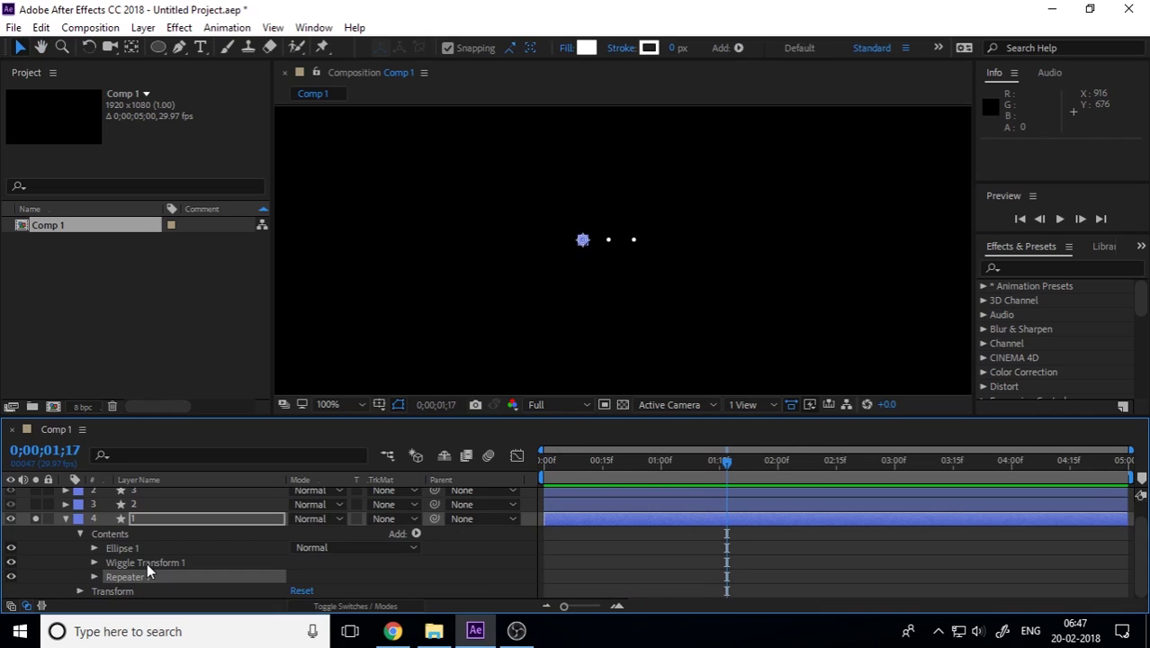
left_click(95, 577)
scroll(99, 583, "down", 2)
left_click(296, 547)
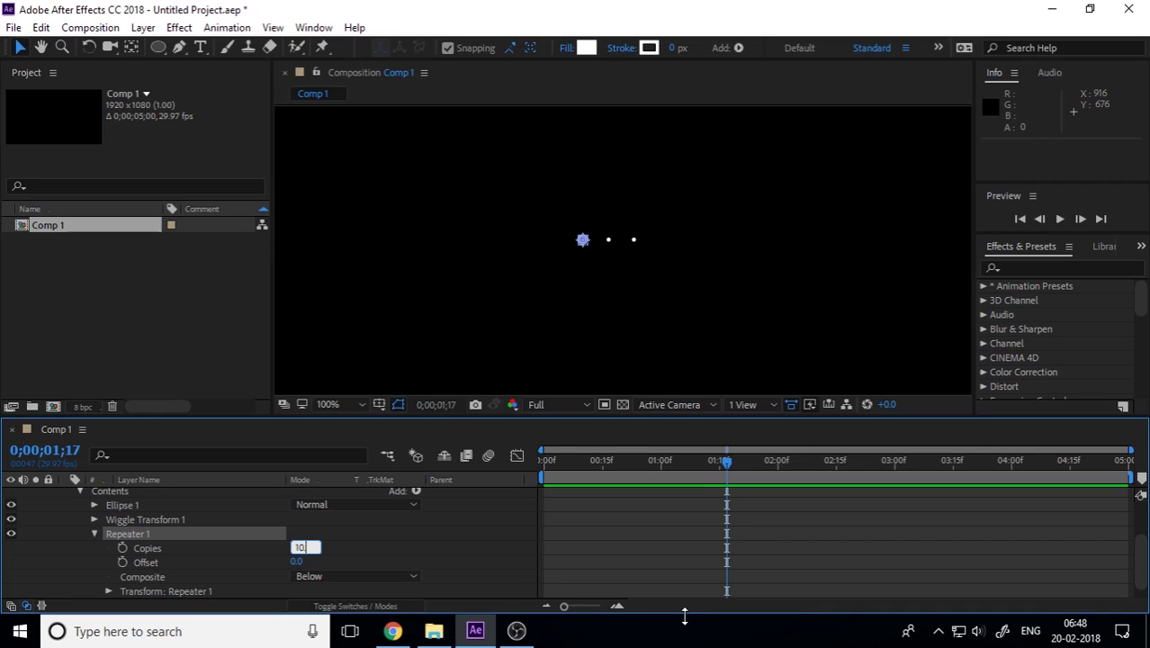
key("Return")
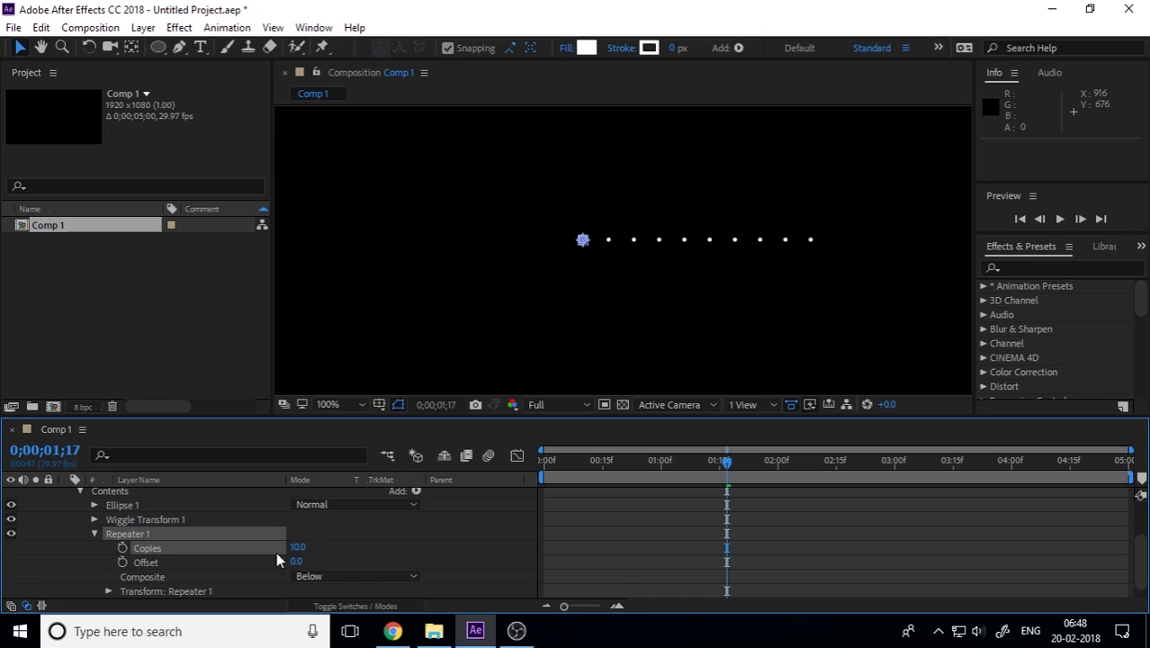
Step: Try offsets of 22 and 6 on layer 1's Repeater, undoing each change
left_click_drag(296, 561, 315, 567)
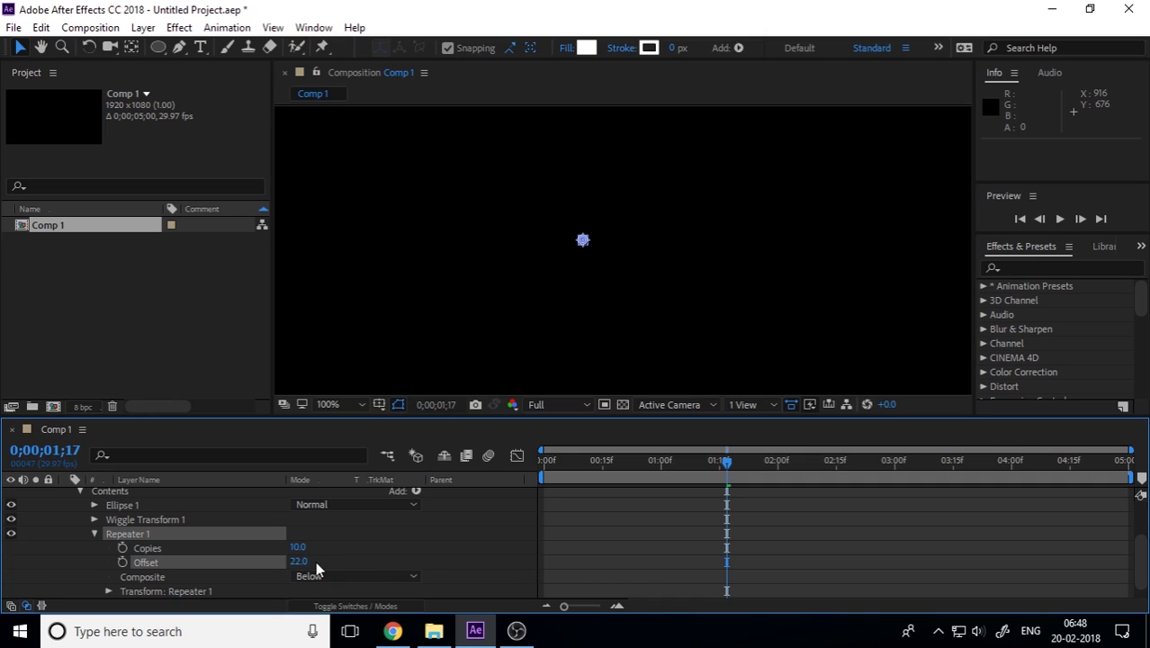
key("ctrl+z")
scroll(664, 304, "down", 2)
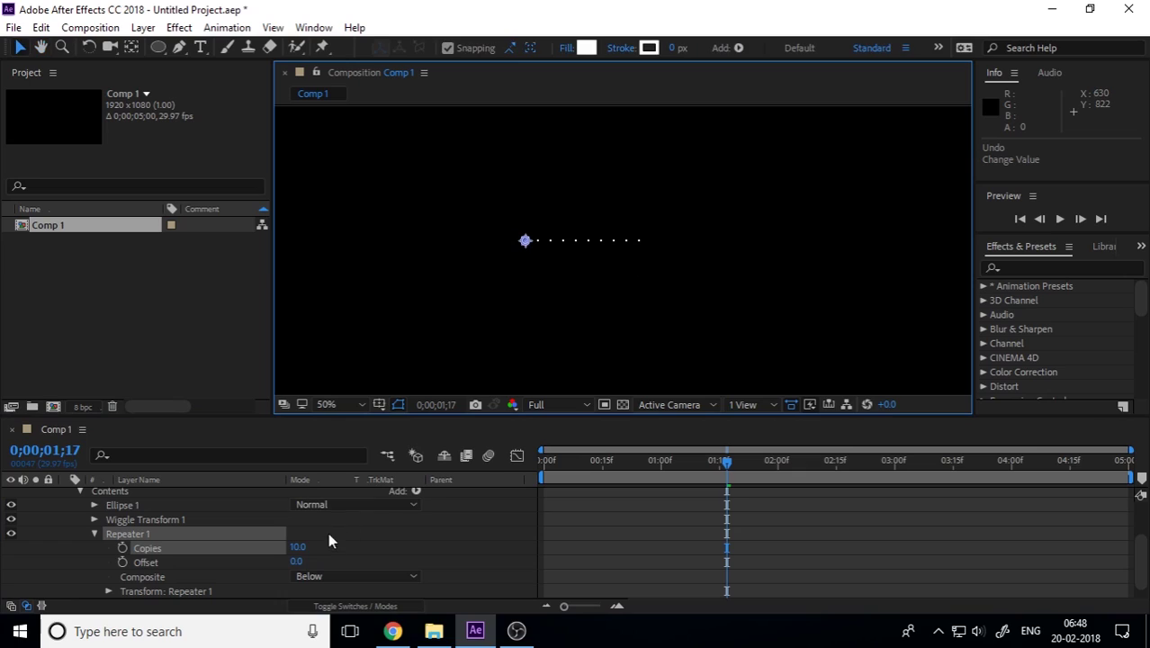
left_click_drag(296, 561, 306, 562)
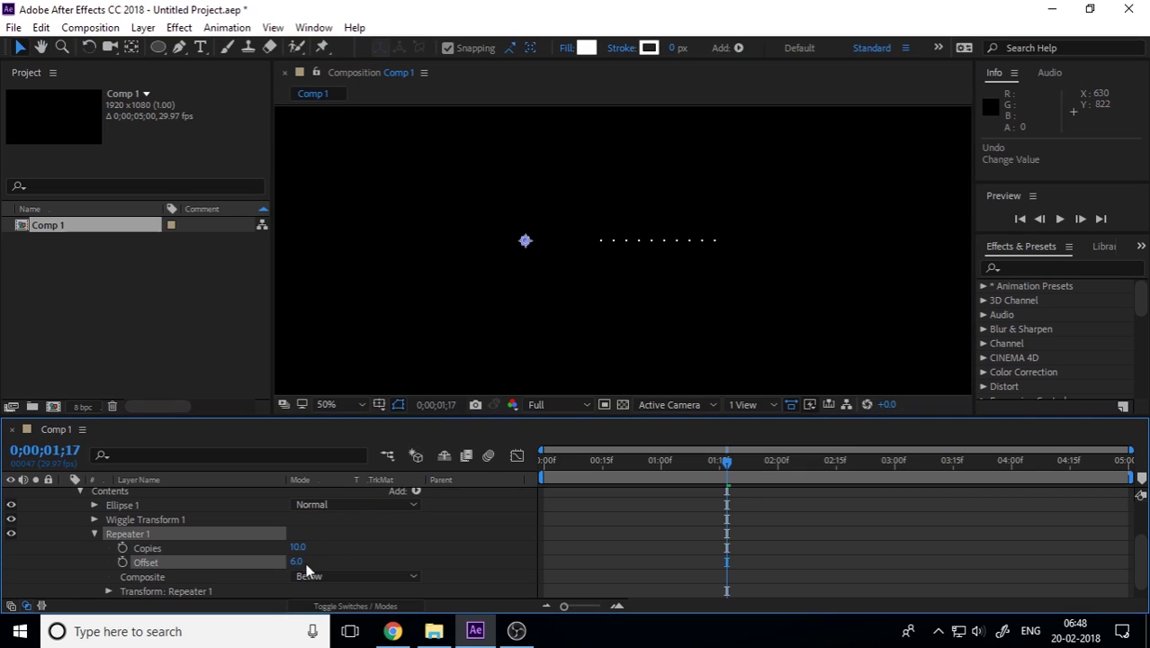
key("ctrl+z")
Step: Set the horizontal position in the transform of layer 1's Repeater to 400
scroll(184, 587, "down", 1)
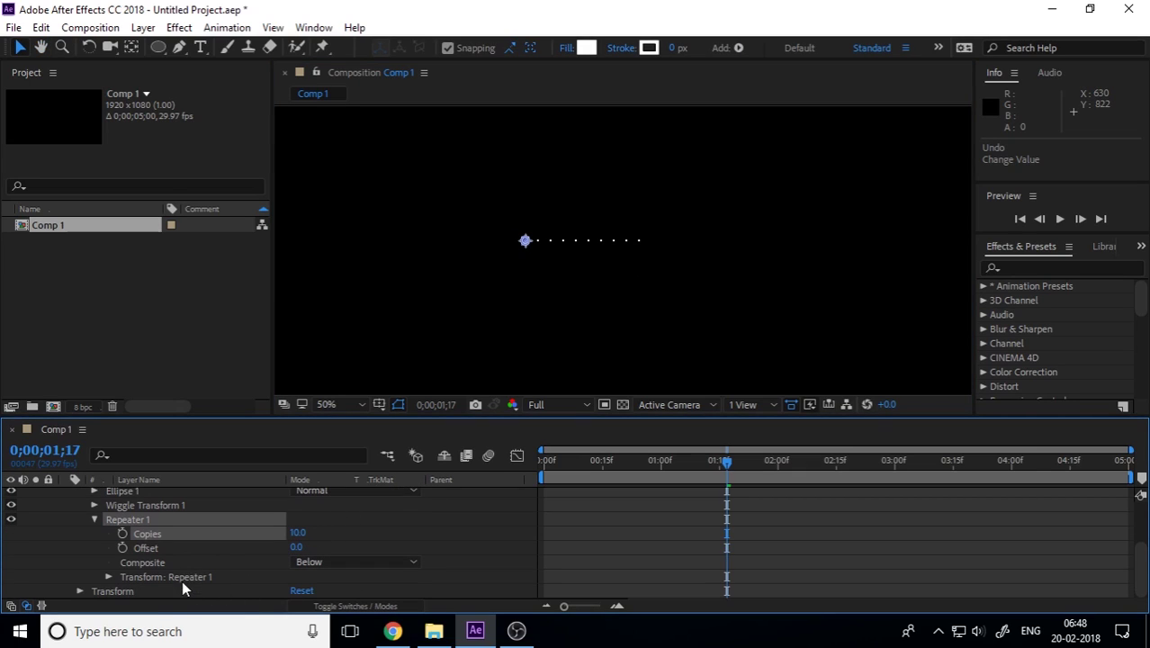
left_click(108, 577)
left_click_drag(300, 534, 424, 527)
left_click(306, 532)
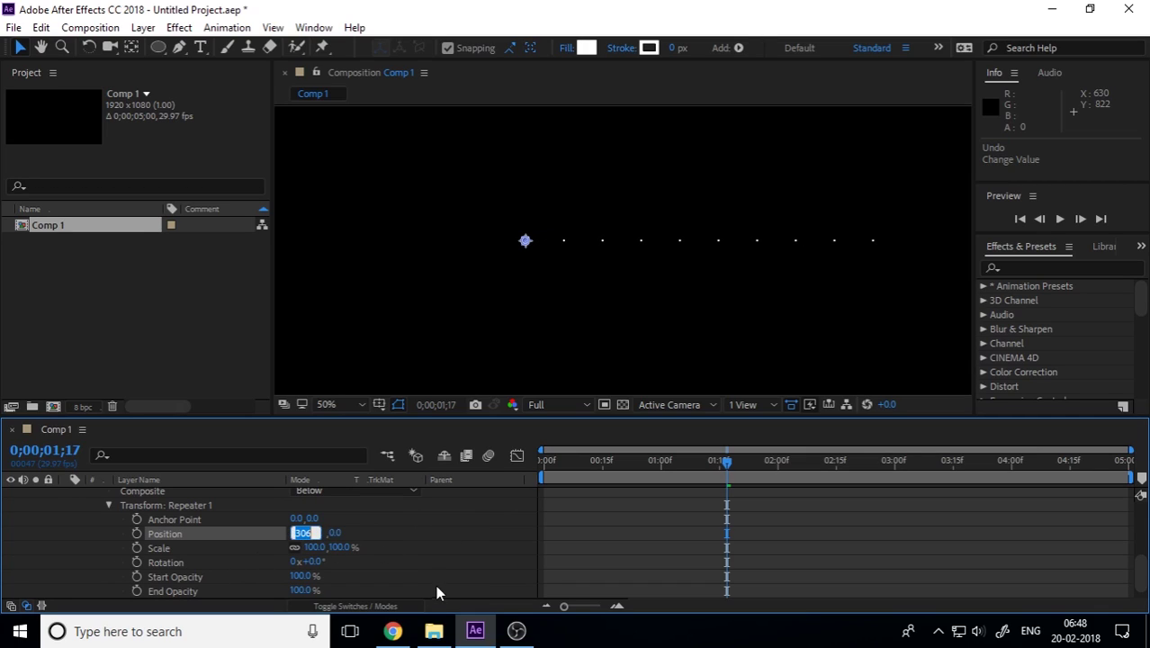
type("400")
key("Return")
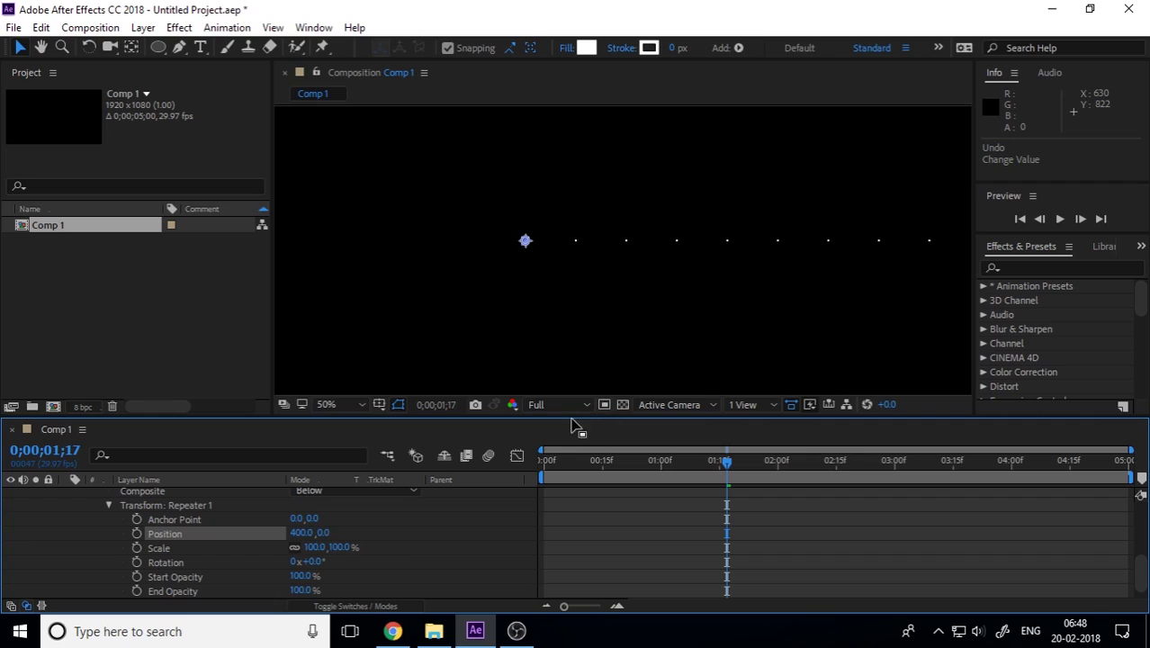
Step: Turn off solo for layer 1, set its Repeater's horizontal position to 900 and collapse the layer
scroll(114, 558, "up", 4)
left_click(34, 538)
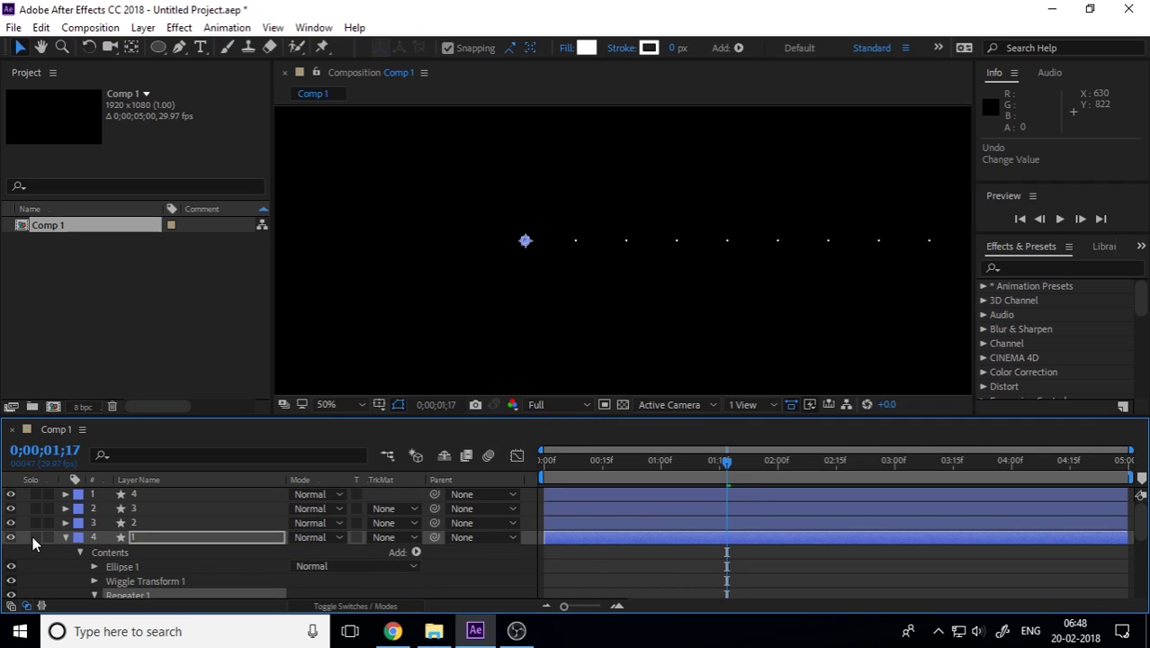
scroll(178, 572, "down", 1)
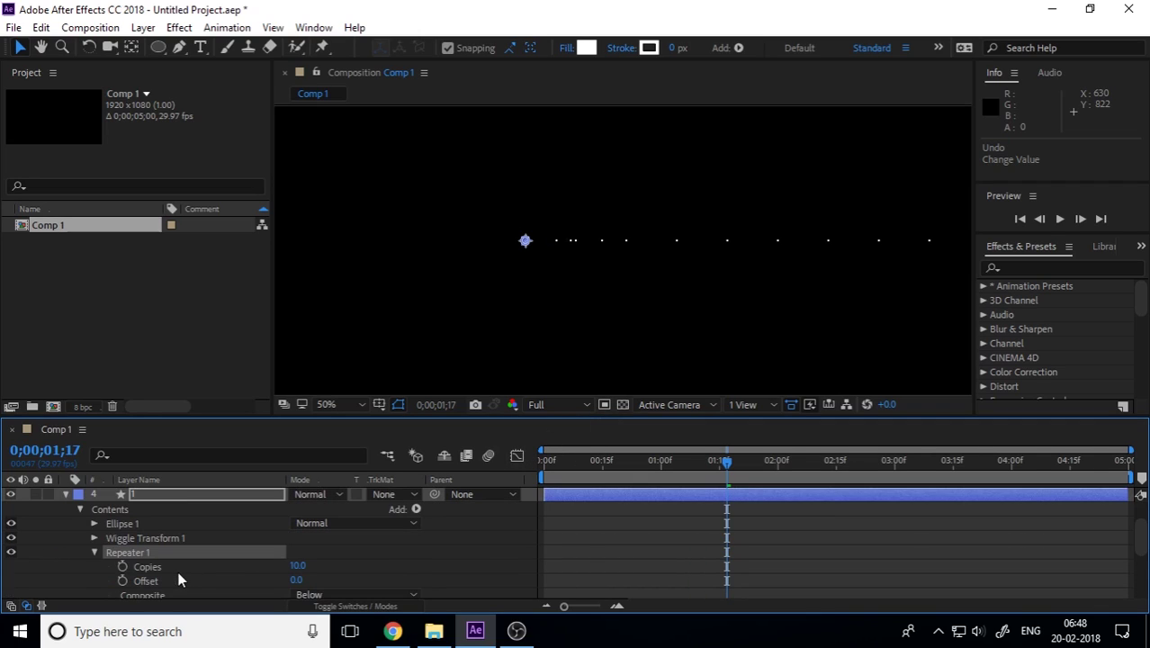
scroll(224, 575, "down", 2)
left_click_drag(298, 554, 712, 565)
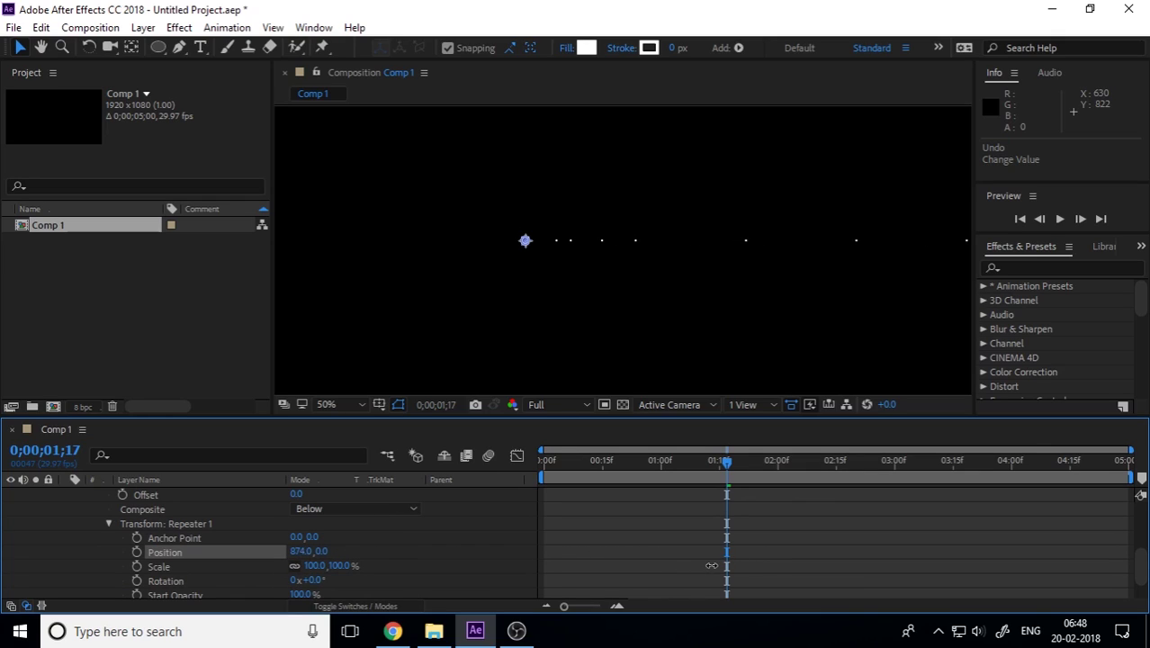
left_click(301, 551)
type("900")
key("Return")
scroll(159, 541, "up", 5)
key("Return")
left_click(65, 537)
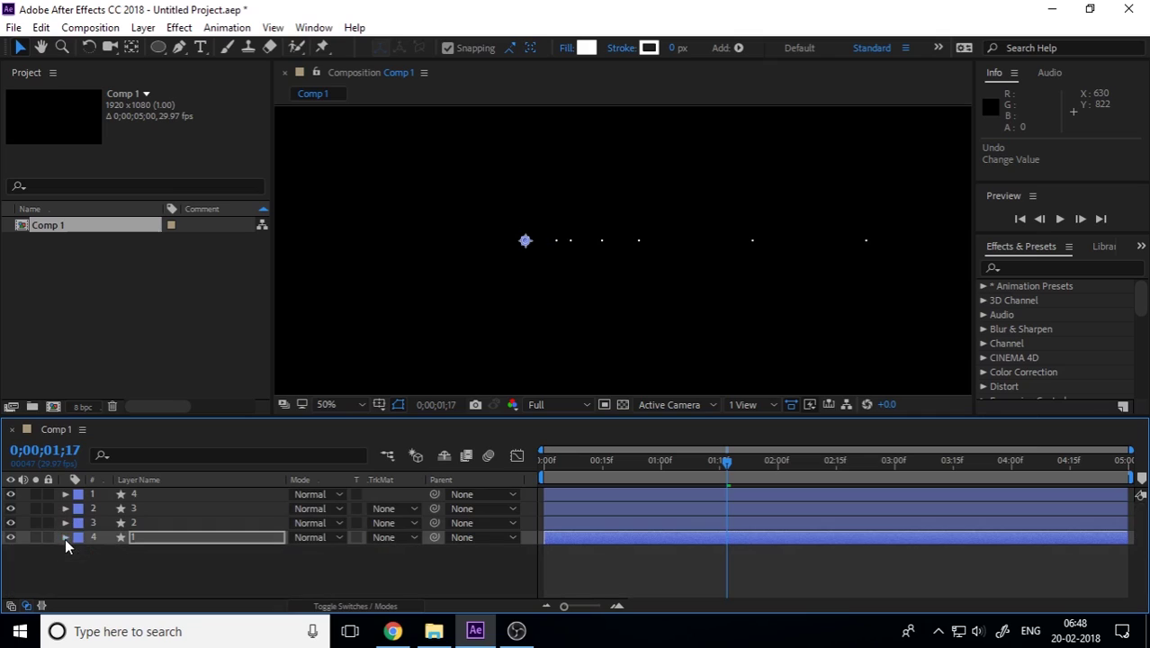
type("1")
Step: Add a Repeater to the contents of layer 2 and expand its settings
left_click(153, 523)
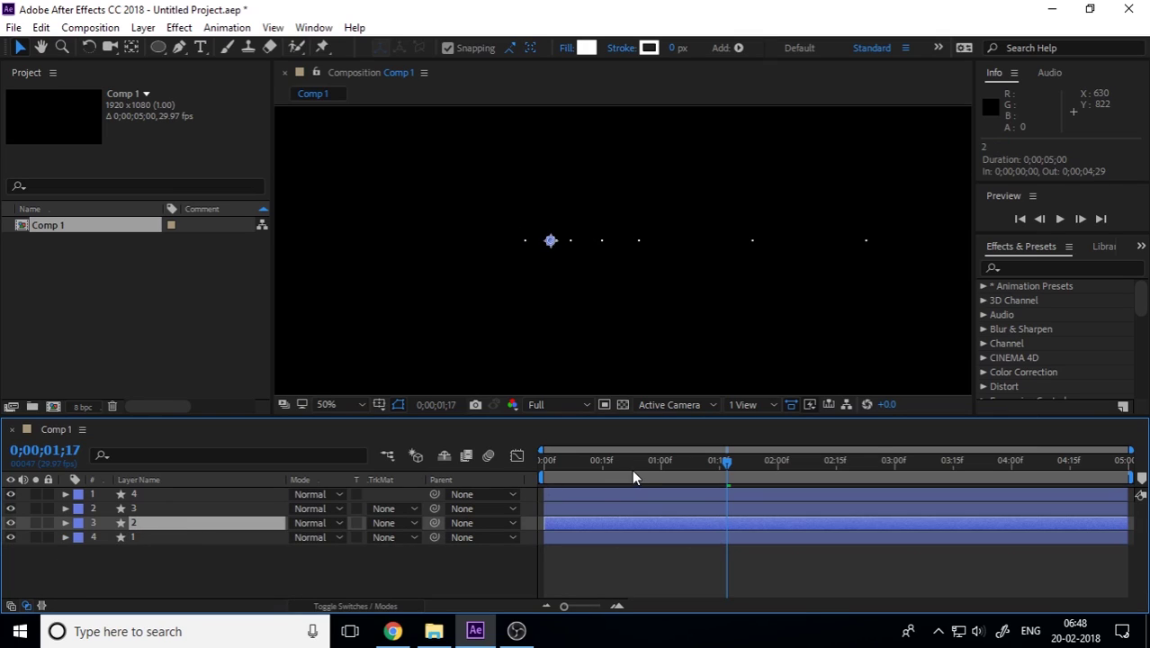
left_click(66, 523)
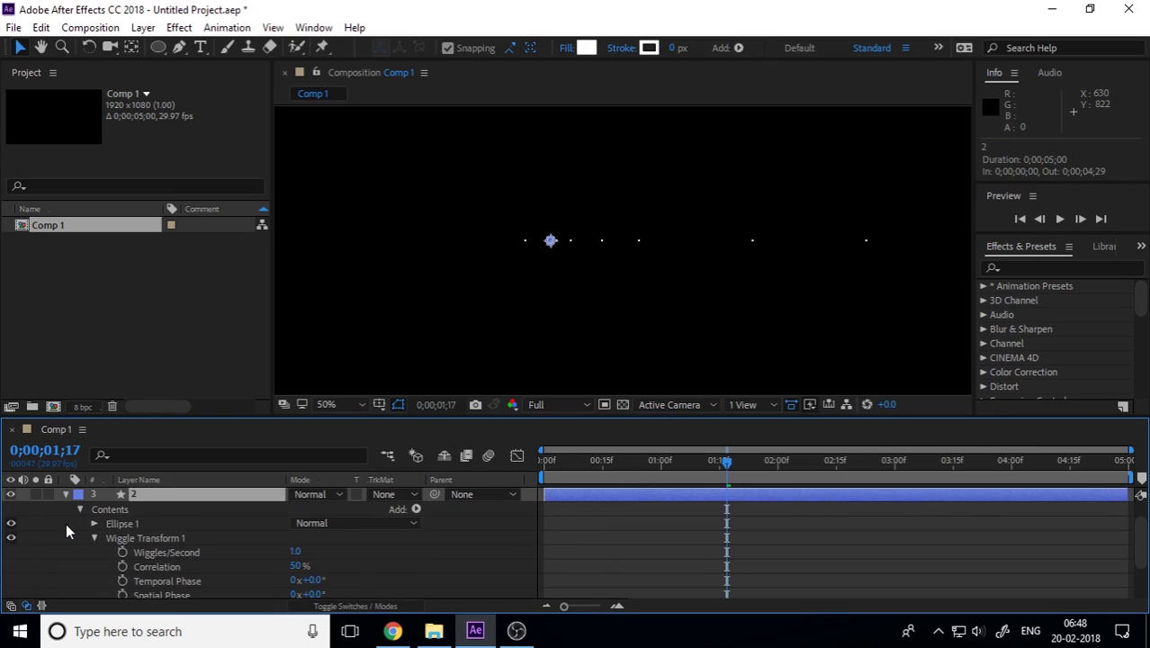
left_click(94, 538)
left_click(414, 533)
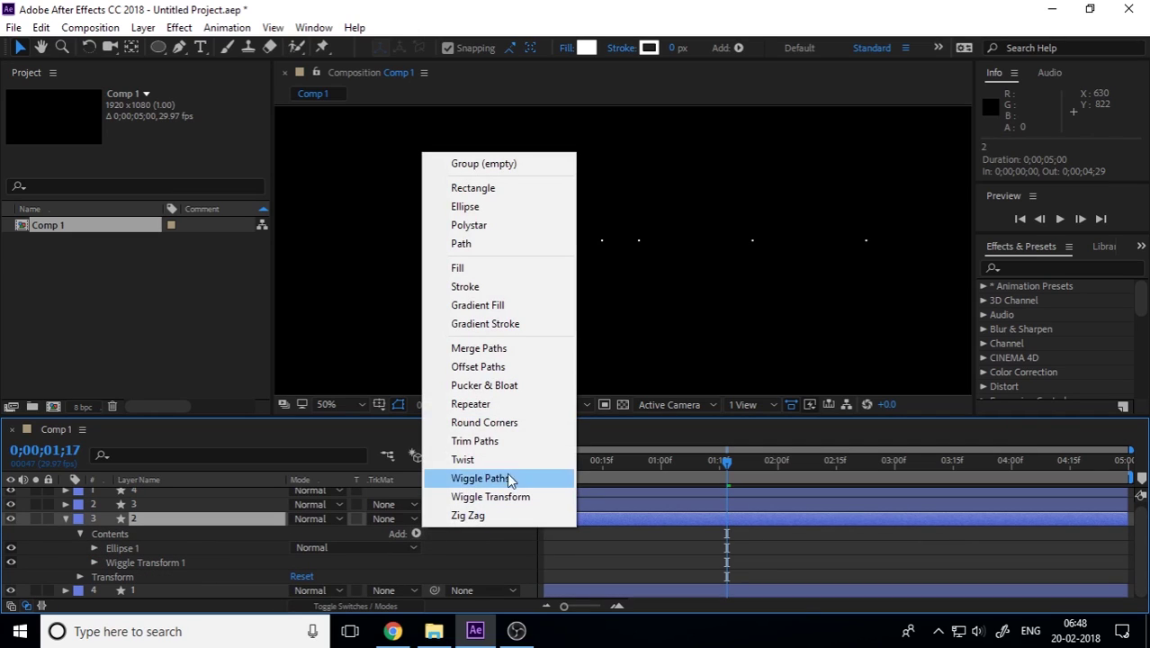
left_click(491, 403)
scroll(180, 558, "down", 1)
left_click(95, 562)
scroll(180, 558, "down", 3)
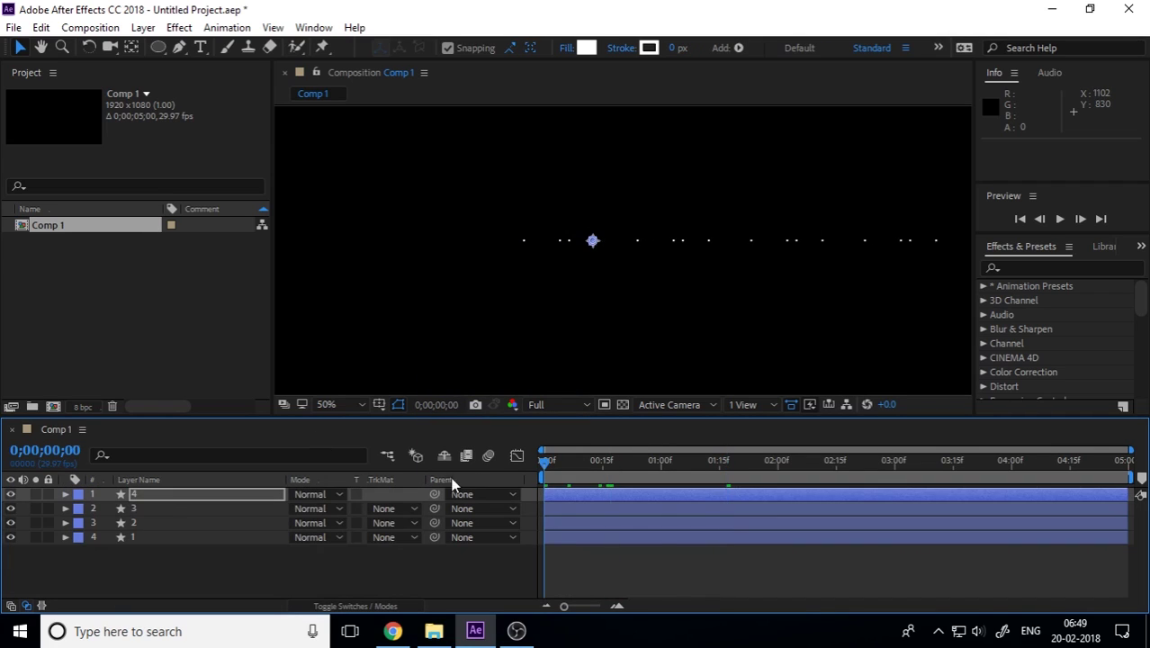
Step: Preview the repeated dots, then move all four layers together to the composition's upper-left corner, with layer 3 at about 83, 76
key("space")
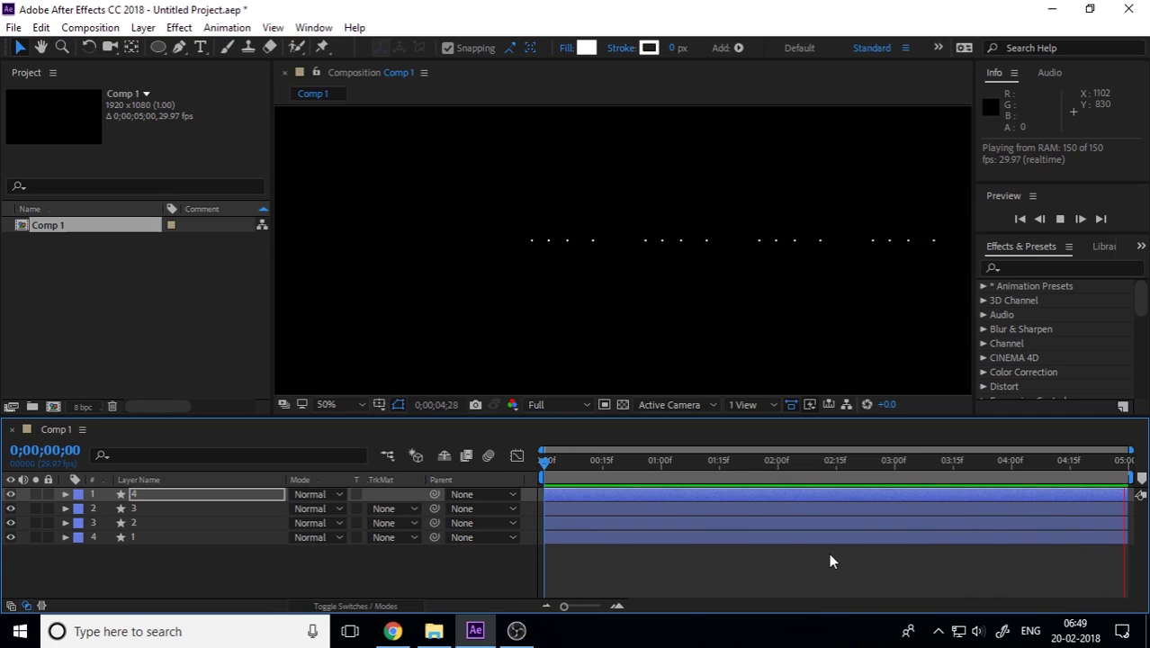
key("space")
left_click_drag(108, 565, 166, 436)
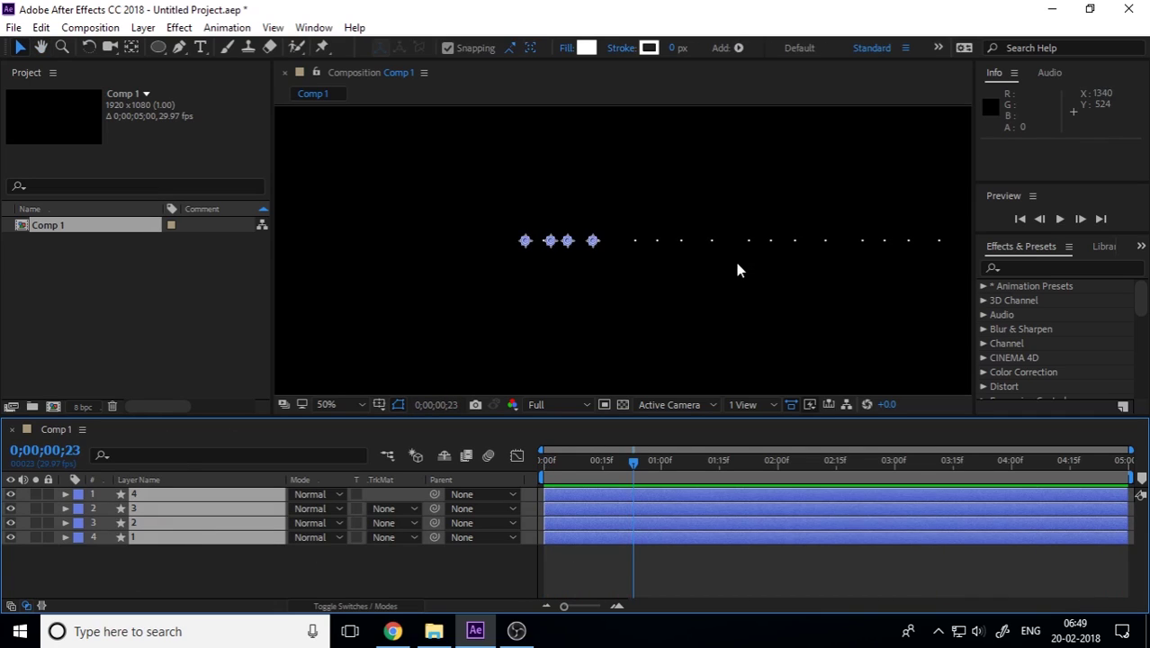
scroll(735, 261, "down", 2)
left_click_drag(619, 253, 468, 190)
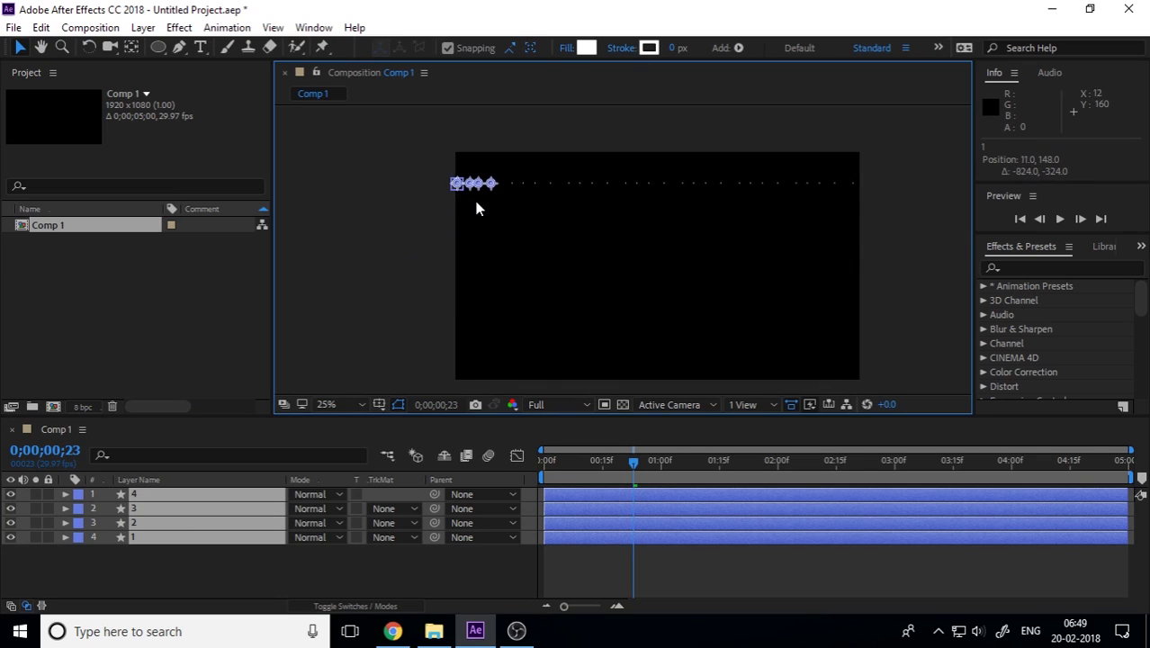
scroll(463, 175, "up", 2)
scroll(713, 220, "down", 2)
left_click_drag(702, 207, 595, 194)
scroll(509, 186, "up", 2)
left_click_drag(488, 207, 475, 176)
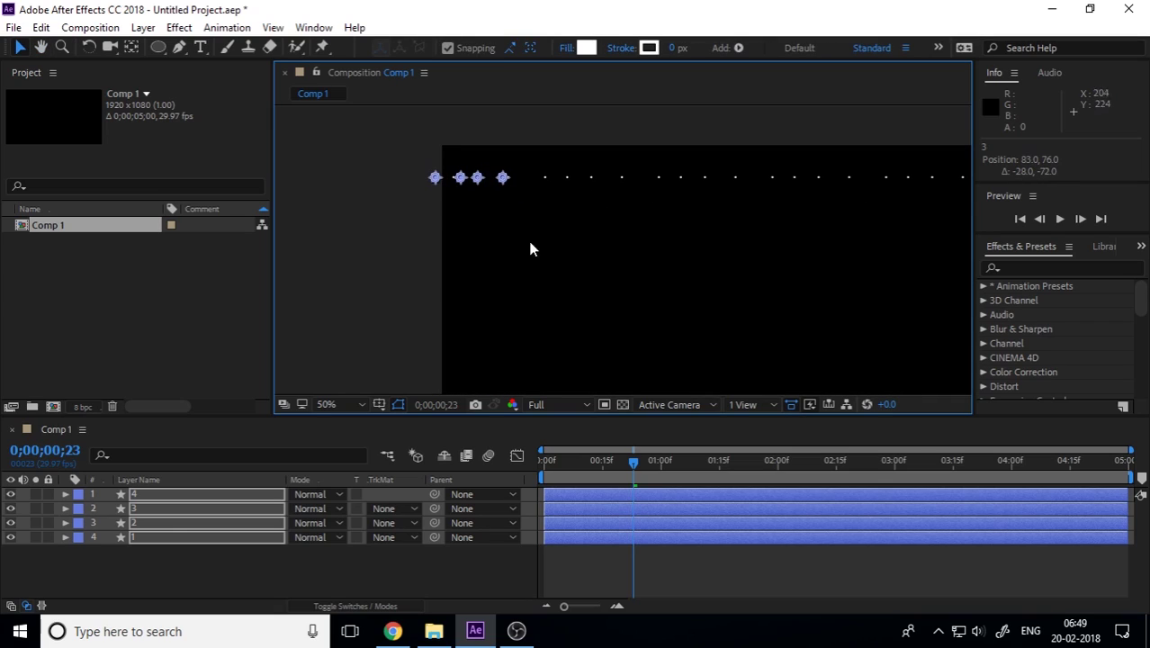
Step: Duplicate the four dot layers, bring the copies to the front of the stack and move them below the first row
left_click_drag(806, 246, 647, 201)
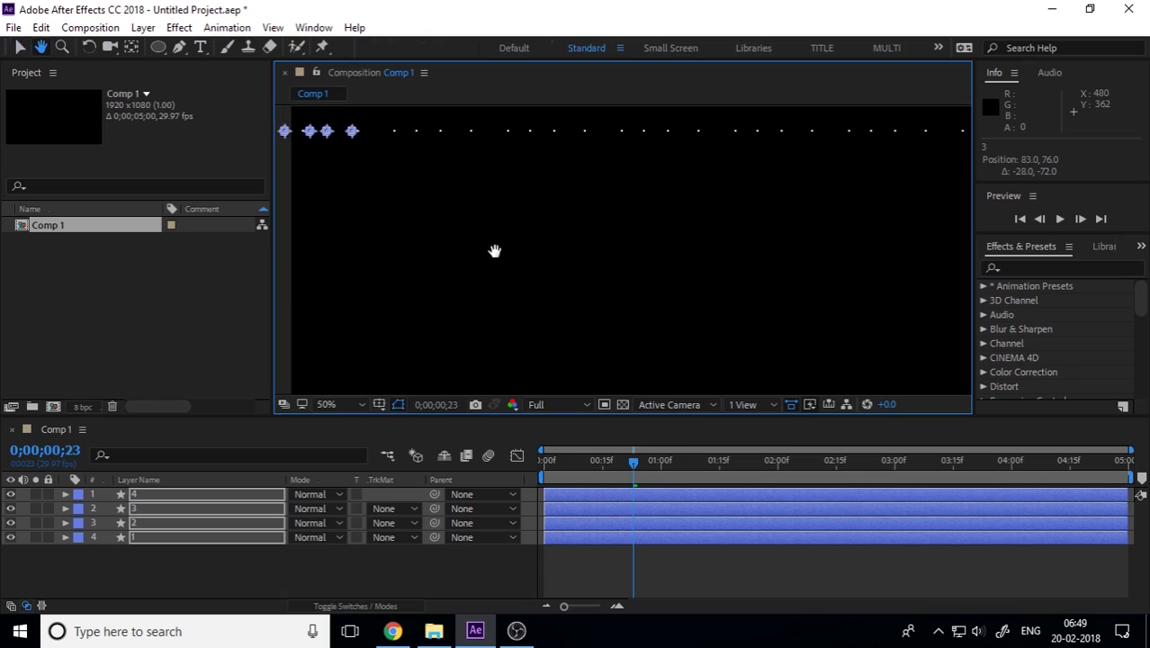
key("ctrl+d")
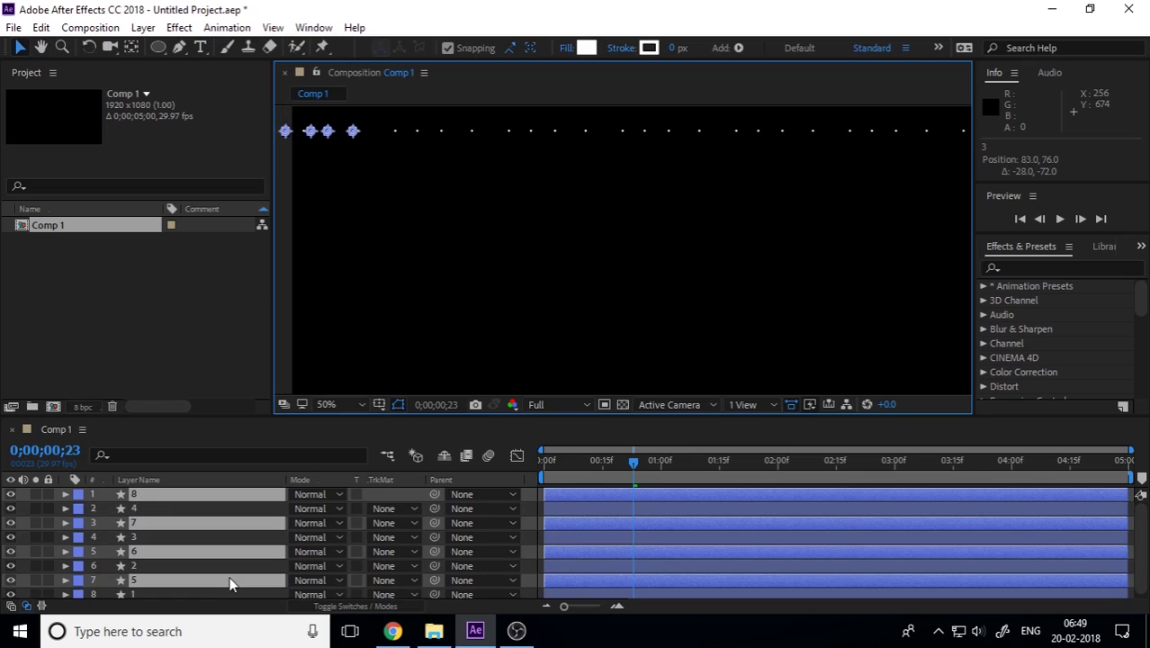
key("ctrl+shift+bracketright")
left_click_drag(352, 132, 276, 176)
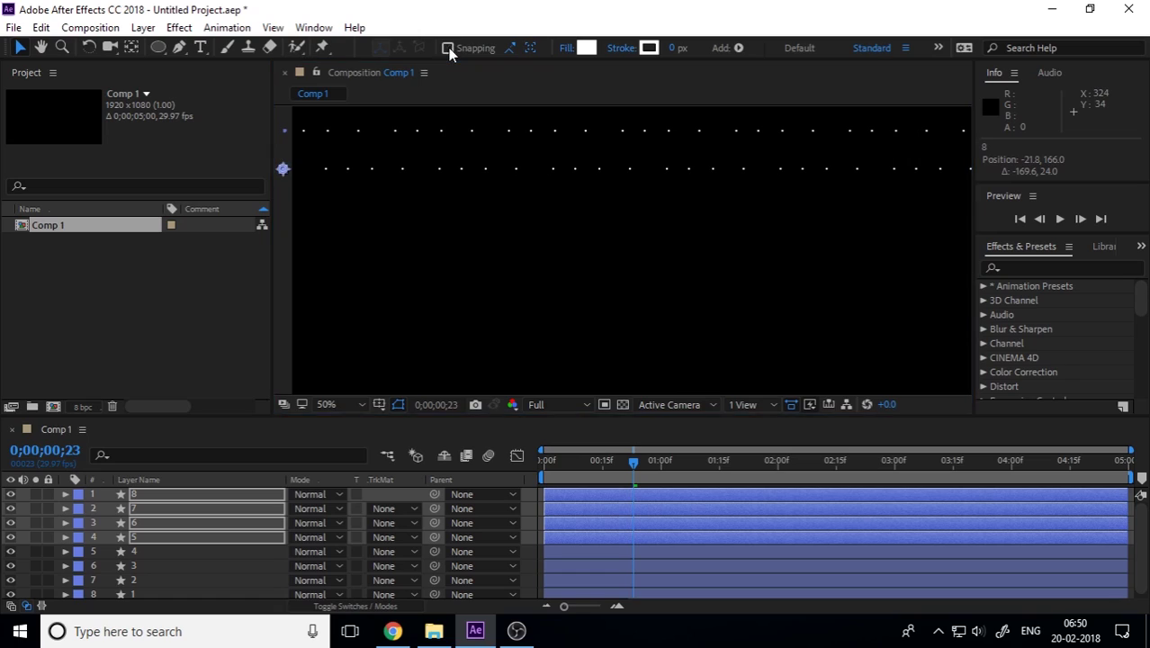
Step: Turn off snapping and nudge the four duplicated layers down and to the left, just beyond the composition's left edge
left_click(449, 49)
key("shift+Down")
key("shift+Down")
key("shift+Down")
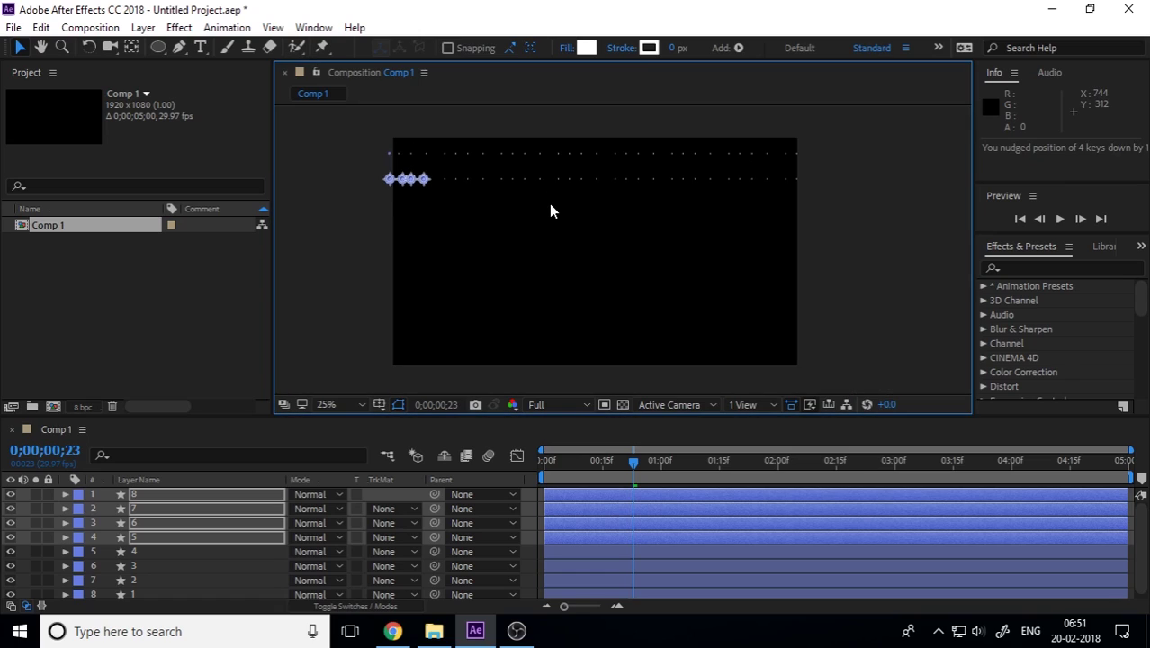
key("shift+Left")
key("shift+Left")
key("shift+Left")
key("shift+Left")
key("shift+Left")
Step: Duplicate the four second-row dot layers and bring the copies to the front of the stack
key("ctrl+d")
key("ctrl+shift+]")
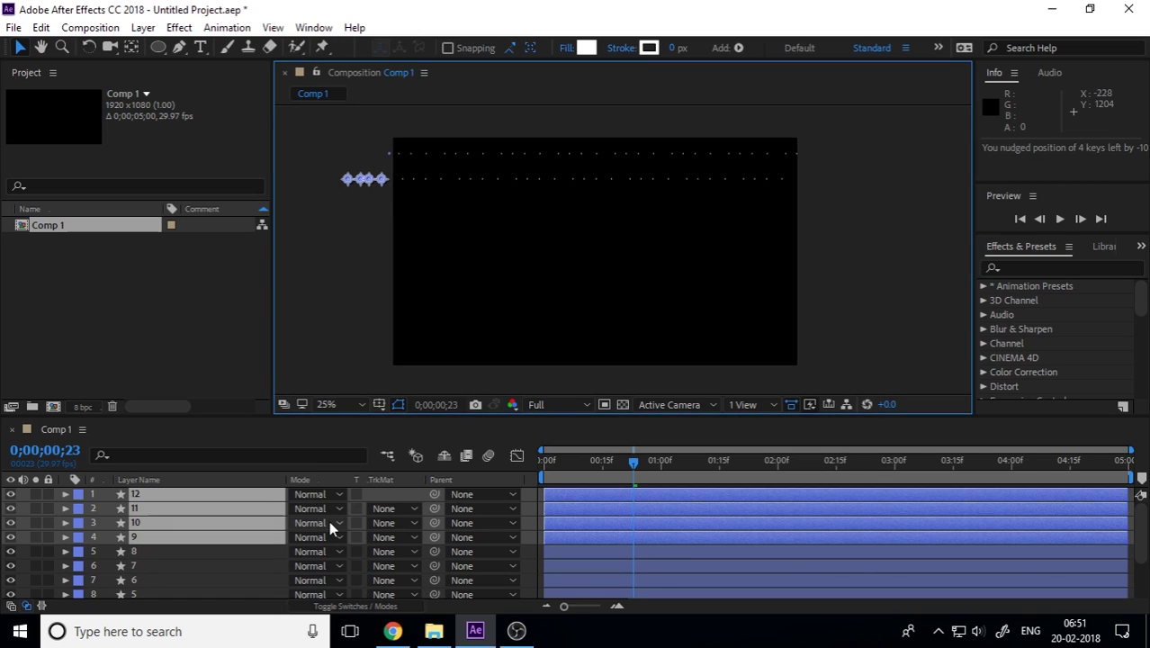
Step: Nudge the four duplicated dot layers down and well to the left of the second row's start to form the third row
key("shift+Down")
key("shift+Down")
key("shift+Down")
key("shift+Down")
key("shift+Down")
key("shift+Down")
key("shift+Down")
key("shift+Down")
key("shift+Down")
key("shift+Down")
key("shift+Down")
key("shift+Left")
key("shift+Left")
key("shift+Left")
key("shift+Left")
key("shift+Left")
key("shift+Left")
key("shift+Left")
key("shift+Left")
key("shift+Left")
key("shift+Left")
key("shift+Left")
key("shift+Left")
key("shift+Left")
key("shift+Left")
key("shift+Left")
key("shift+Left")
key("shift+Left")
key("shift+Left")
key("shift+Left")
key("shift+Left")
Step: Duplicate the four third-row layers and move the copies down and slightly to the right to form the fourth row
key("ctrl+d")
key("shift+Down")
key("shift+Down")
key("shift+Down")
key("shift+Down")
key("shift+Down")
key("shift+Down")
key("shift+Down")
key("shift+Down")
key("shift+Down")
key("shift+Down")
key("shift+Down")
key("shift+Down")
key("shift+Down")
key("shift+Down")
key("shift+Down")
key("shift+Up")
key("shift+Up")
key("shift+Up")
key("shift+Up")
key("shift+Right")
key("shift+Right")
key("shift+Right")
key("shift+Right")
key("shift+Right")
key("shift+Right")
key("shift+Right")
key("shift+Right")
Step: Preview the dot animation from the beginning of the composition
left_click(588, 441)
key("Home")
key("space")
key("space")
Step: Duplicate the four fourth-row layers, bring the copies to the front and move them down and slightly left as the fifth row
key("ctrl+d")
key("ctrl+shift+]")
key("shift+Down")
key("shift+Down")
key("shift+Down")
key("shift+Down")
key("shift+Down")
key("shift+Down")
key("shift+Down")
key("shift+Down")
key("shift+Down")
key("shift+Down")
key("shift+Down")
key("shift+Down")
key("shift+Left")
key("shift+Left")
key("shift+Left")
key("shift+Left")
key("shift+Left")
key("shift+Left")
key("shift+Left")
key("shift+Left")
key("shift+Left")
key("shift+Left")
key("shift+Left")
key("shift+Left")
key("shift+Left")
key("shift+Left")
key("shift+Left")
key("shift+Left")
key("shift+Left")
key("shift+Left")
key("shift+Left")
key("shift+Left")
key("shift+Right")
key("shift+Right")
key("shift+Right")
key("shift+Right")
key("shift+Right")
key("shift+Right")
key("shift+Right")
key("shift+Right")
key("shift+Right")
key("shift+Right")
key("shift+Right")
key("shift+Right")
key("shift+Right")
key("shift+Right")
key("shift+Right")
key("shift+Right")
Step: Duplicate the four fifth-row layers, bring the copies to the front and move them down and to the right as the sixth row
key("ctrl+d")
key("ctrl+shift+]")
key("shift+Down")
key("shift+Down")
key("shift+Down")
key("shift+Down")
key("shift+Down")
key("shift+Down")
key("shift+Down")
key("shift+Down")
key("shift+Down")
key("shift+Down")
key("shift+Down")
key("shift+Down")
key("shift+Down")
key("shift+Down")
key("shift+Down")
key("shift+Down")
key("shift+Up")
key("shift+Up")
key("shift+Up")
key("shift+Up")
key("shift+Right")
key("shift+Right")
key("shift+Right")
key("shift+Right")
key("shift+Right")
key("shift+Right")
key("shift+Right")
key("shift+Right")
key("shift+Right")
key("shift+Right")
key("shift+Right")
key("shift+Right")
key("shift+Right")
key("shift+Right")
key("shift+Right")
key("shift+Right")
key("shift+Right")
key("shift+Right")
key("shift+Right")
key("shift+Right")
Step: Duplicate the four sixth-row layers and move the copies down and to the left to form the seventh row
key("ctrl+d")
key("ctrl+d")
key("shift+Down")
key("shift+Down")
key("shift+Down")
key("shift+Down")
key("shift+Down")
key("shift+Down")
key("shift+Down")
key("shift+Down")
key("shift+Down")
key("shift+Down")
key("shift+Down")
key("shift+Left")
key("shift+Left")
key("shift+Left")
key("shift+Left")
key("shift+Left")
key("shift+Left")
key("shift+Left")
key("shift+Left")
key("shift+Left")
key("shift+Left")
key("shift+Left")
key("shift+Left")
key("shift+Left")
key("shift+Left")
key("shift+Left")
key("shift+Left")
key("shift+Left")
key("shift+Left")
key("shift+Left")
key("shift+Left")
Step: Offset a further set of four duplicated layers to the right and down from the seventh row to form the eighth row
key("shift+Right")
key("shift+Right")
key("shift+Right")
key("shift+Right")
key("shift+Right")
key("shift+Right")
key("shift+Right")
key("shift+Right")
key("shift+Right")
key("shift+Right")
key("shift+Right")
key("shift+Right")
key("shift+Right")
key("shift+Right")
key("shift+Right")
key("shift+Right")
key("shift+Right")
key("shift+Right")
key("shift+Right")
key("shift+Right")
key("shift+Down")
key("shift+Down")
key("shift+Down")
key("shift+Down")
key("shift+Down")
key("shift+Down")
key("shift+Down")
key("shift+Down")
key("shift+Down")
key("shift+Down")
key("shift+Down")
key("shift+Down")
key("shift+Left")
key("shift+Left")
key("shift+Left")
key("shift+Left")
Step: Duplicate the four eighth-row layers and move the copies down and left to form the ninth row at the composition's lower edge
key("ctrl+d")
key("shift+Down")
key("shift+Down")
key("shift+Down")
key("shift+Down")
key("shift+Down")
key("shift+Down")
key("shift+Down")
key("shift+Down")
key("shift+Down")
key("shift+Down")
key("shift+Down")
key("shift+Left")
key("shift+Left")
key("shift+Left")
key("shift+Left")
key("shift+Left")
key("shift+Left")
key("shift+Left")
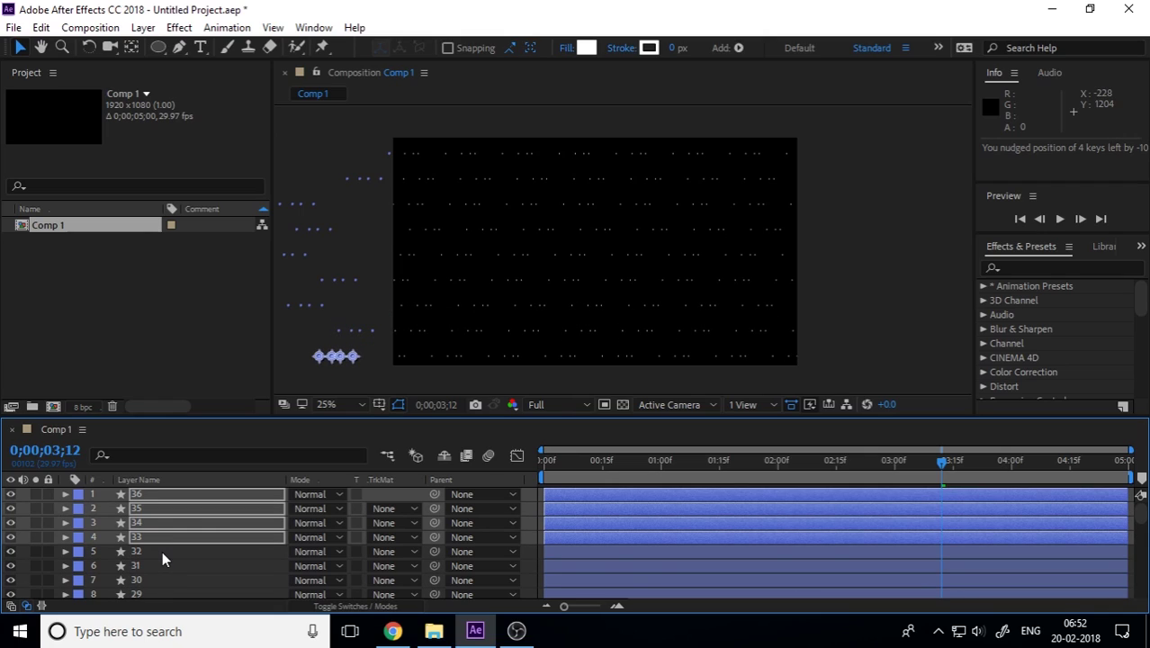
Step: Nudge the four ninth-row dot layers further left and play the animation from the start
key("shift+Left")
key("shift+Left")
key("shift+Left")
key("shift+Left")
key("shift+Left")
key("shift+Left")
key("shift+Left")
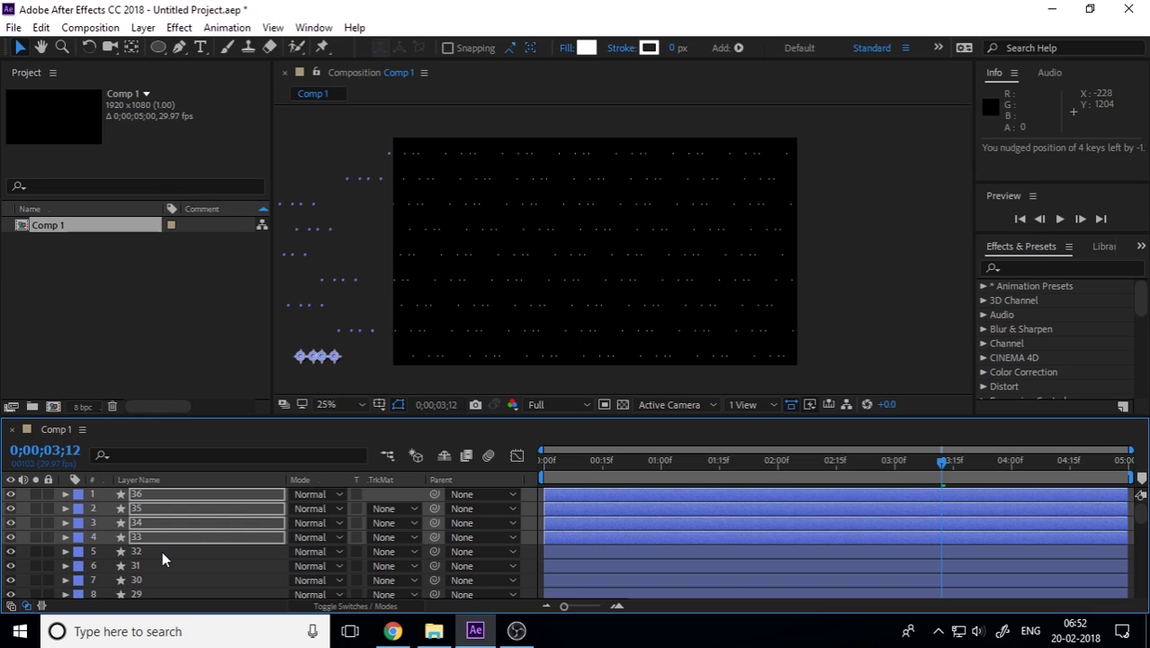
left_click(909, 302)
left_click(471, 478)
key("Home")
key("space")
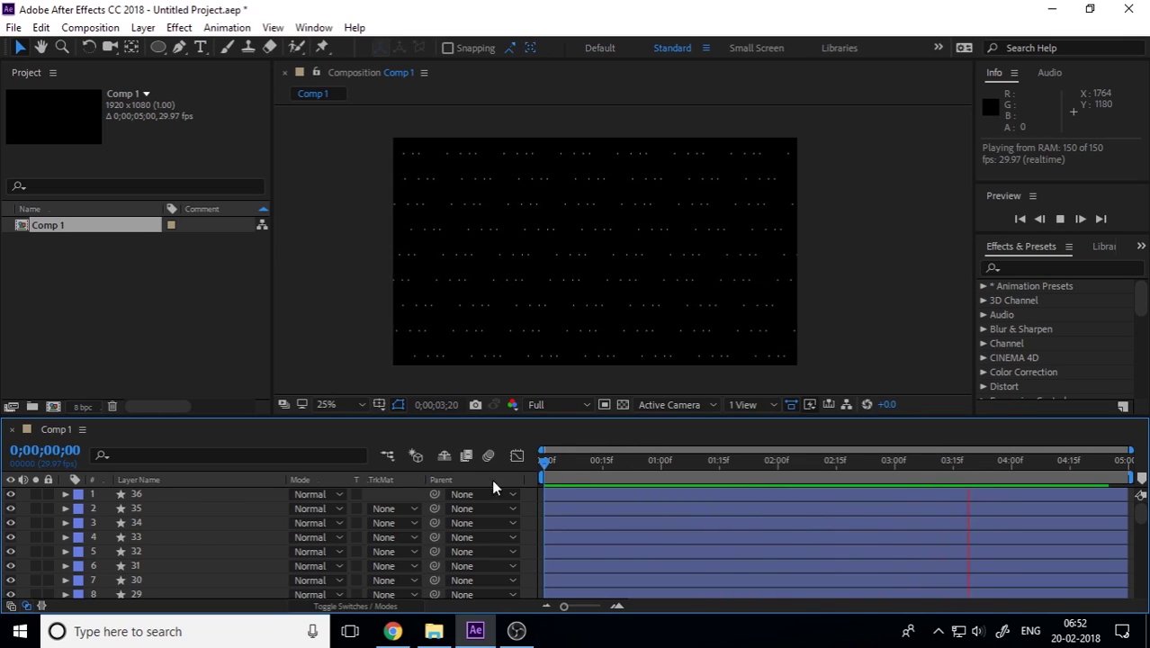
Step: Set the Wiggle Transform random seed of layer 24 to 53
left_click(144, 509)
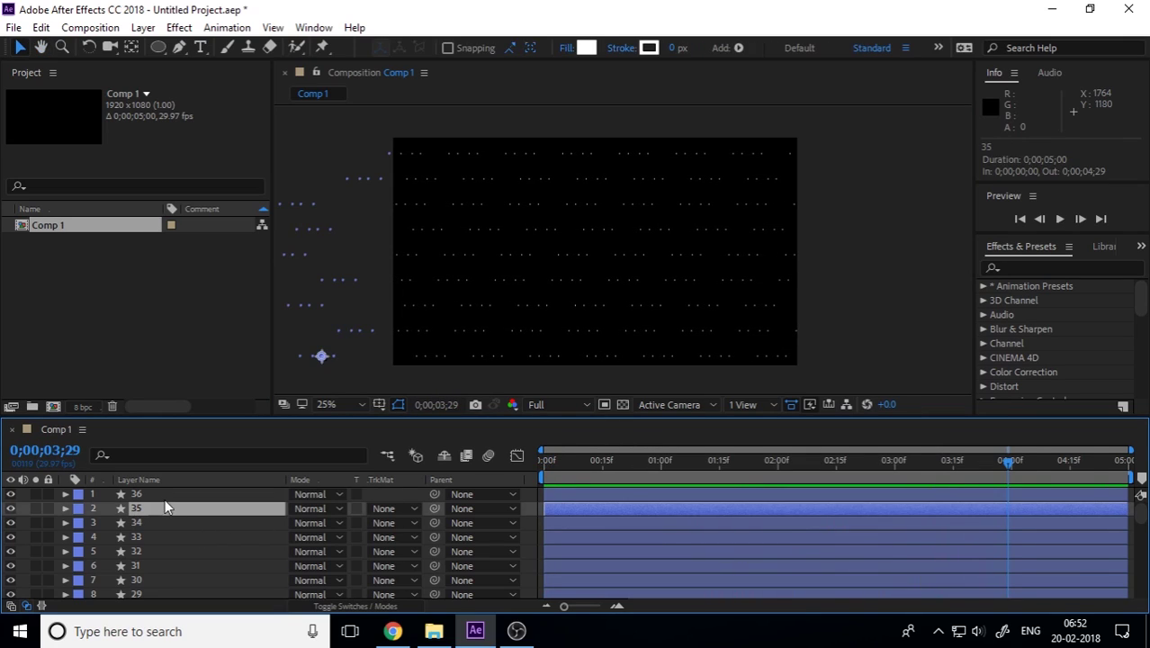
left_click(165, 495)
scroll(159, 517, "down", 3)
left_click(157, 538, "shift")
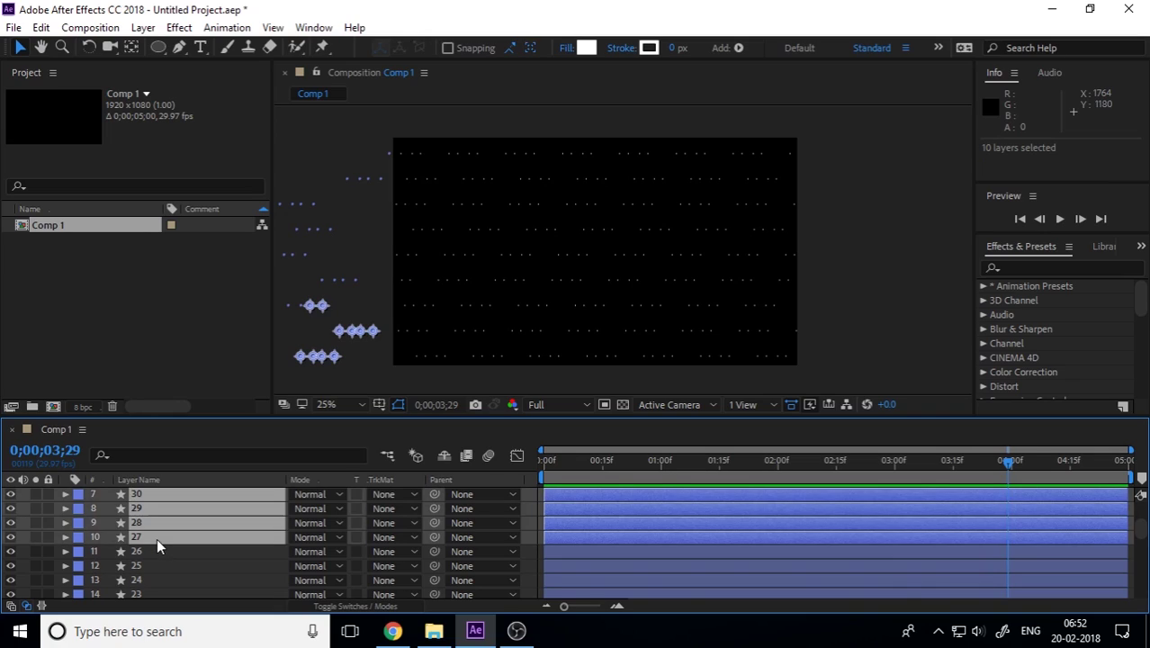
left_click(164, 576)
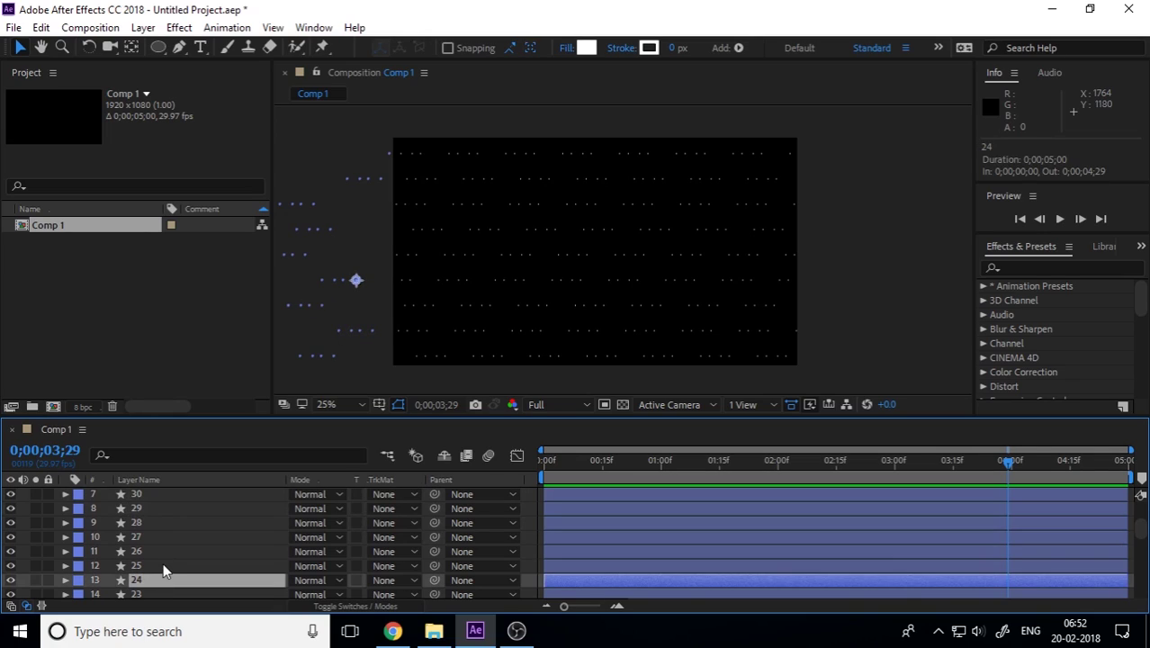
scroll(112, 545, "down", 1)
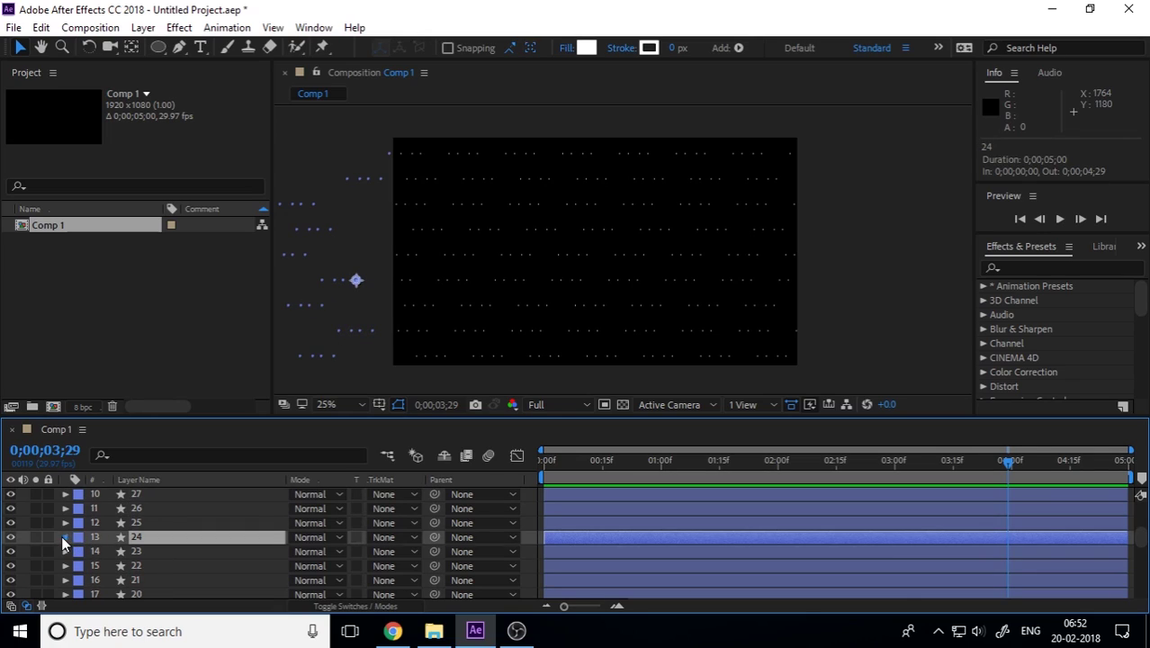
left_click(63, 536)
left_click(80, 552)
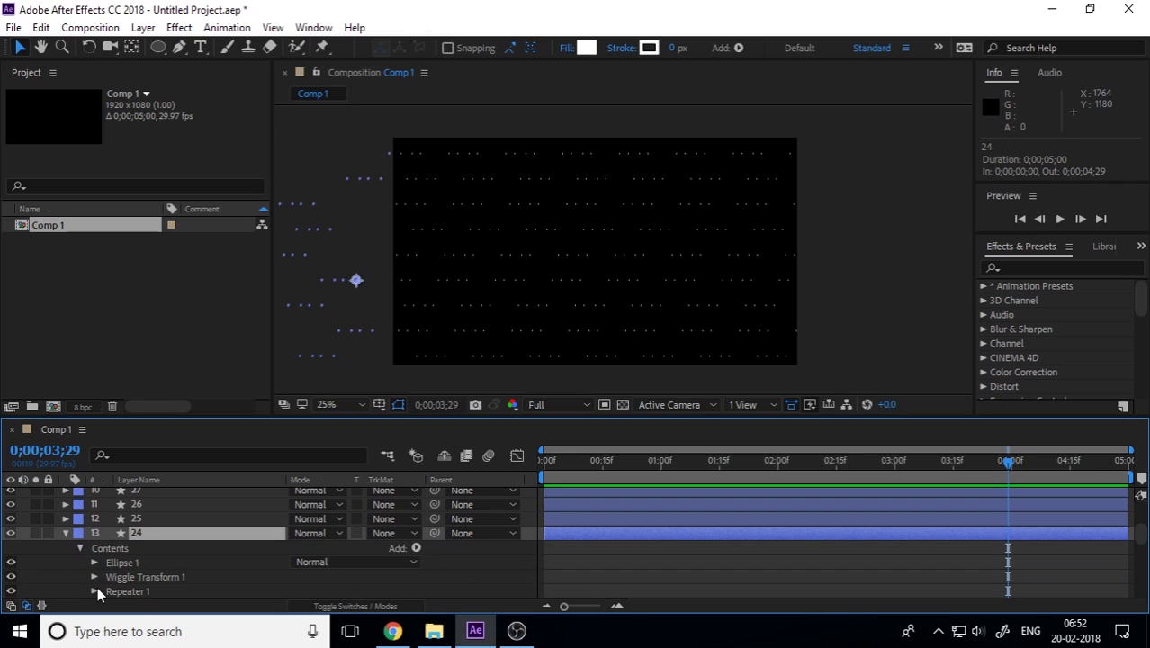
left_click(96, 578)
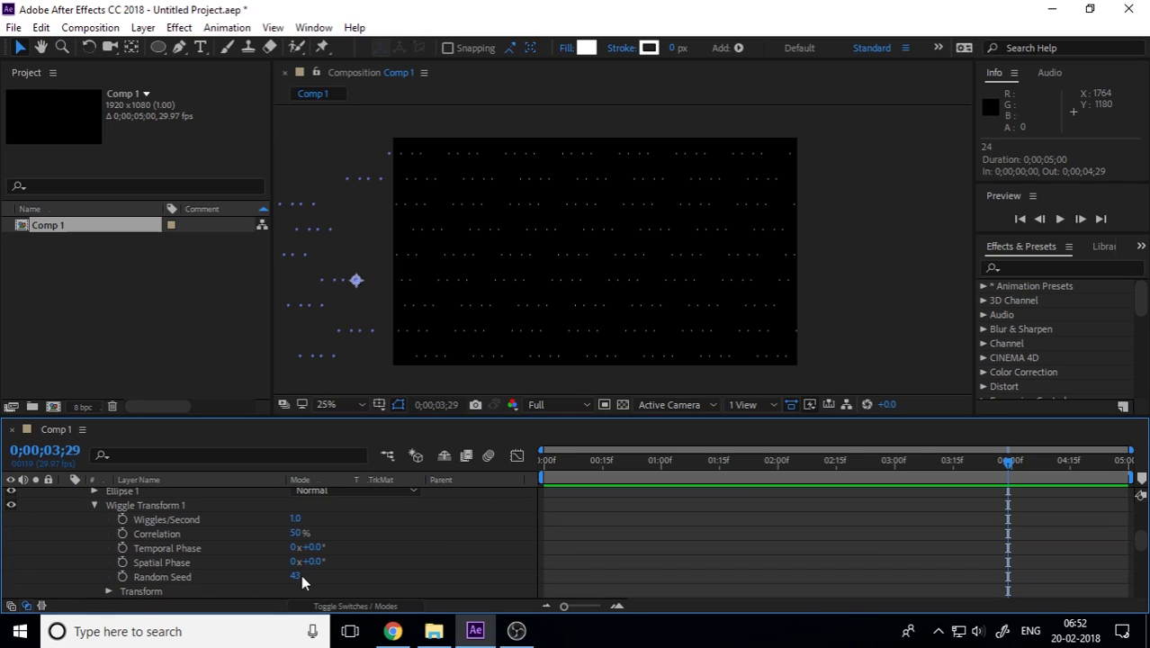
left_click_drag(303, 576, 306, 576)
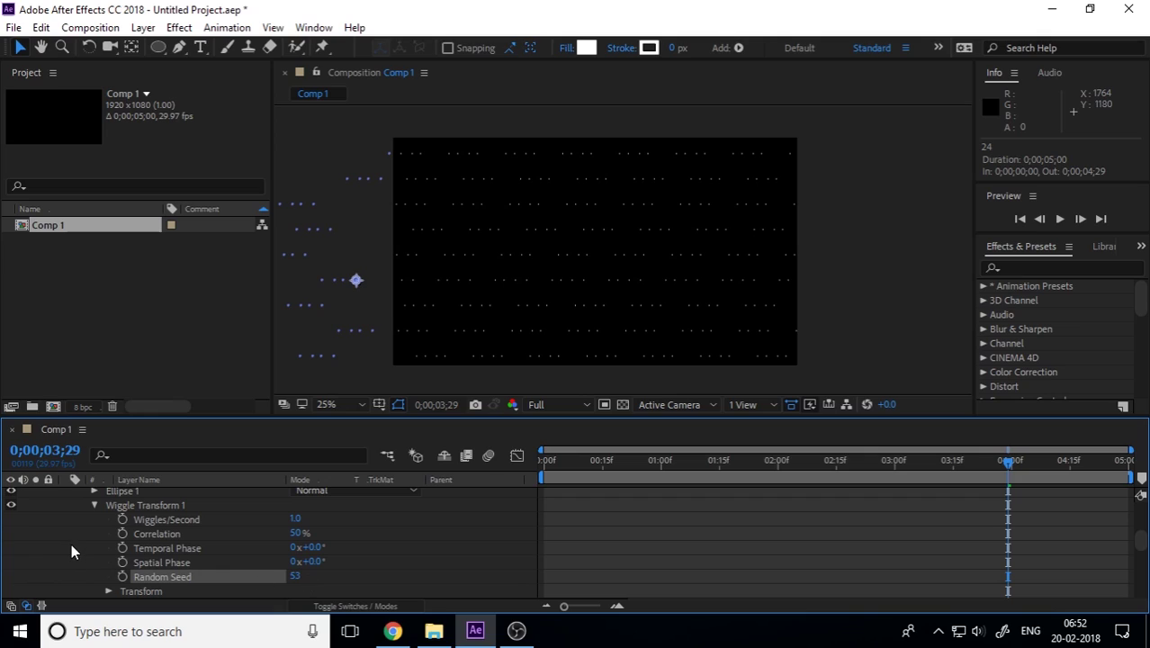
scroll(91, 550, "up", 2)
left_click(64, 505)
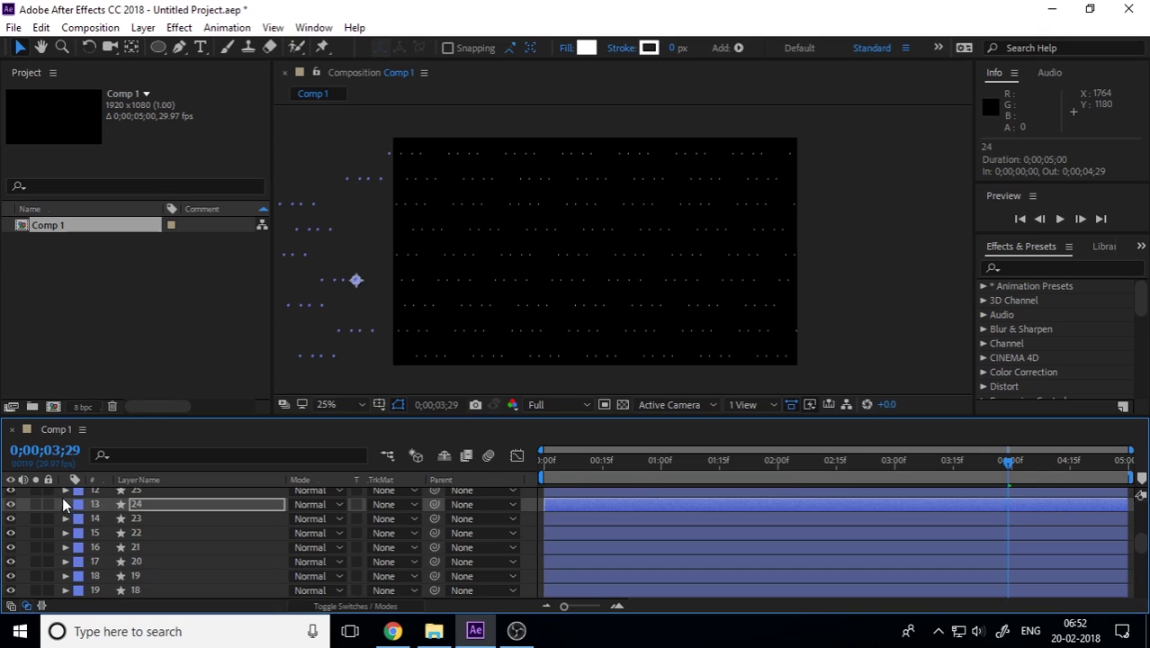
Step: Vary the Wiggle Transform random seed on further dot layers, using 207 for a third-row layer, and preview the motion
left_click(63, 491)
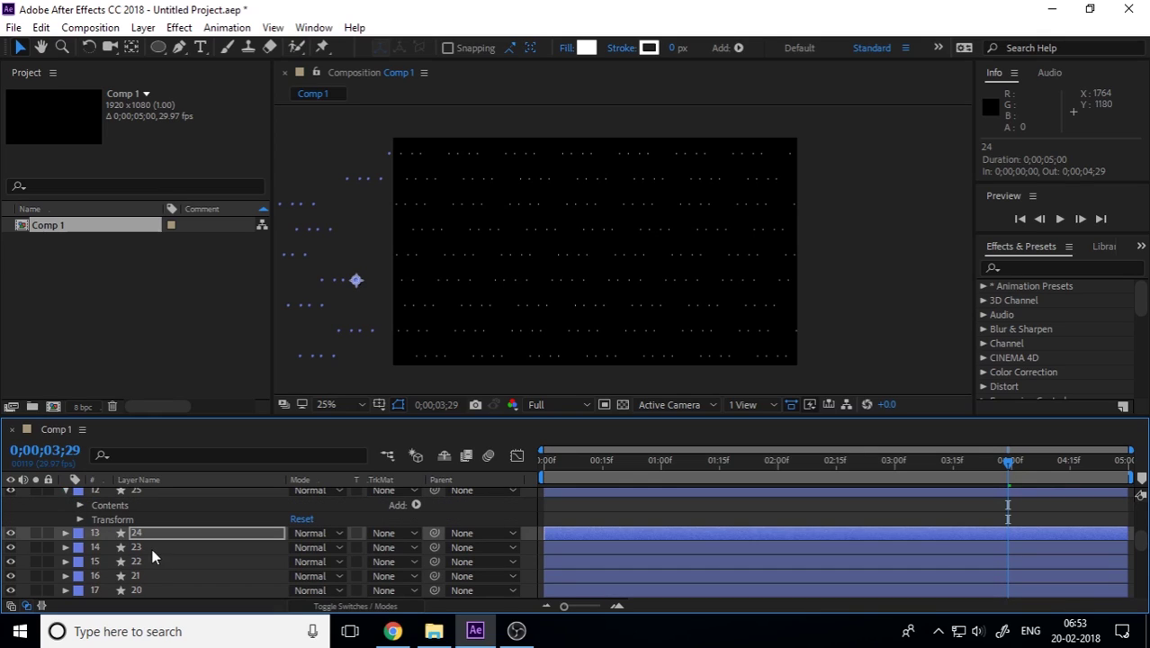
left_click(86, 504)
left_click(79, 505)
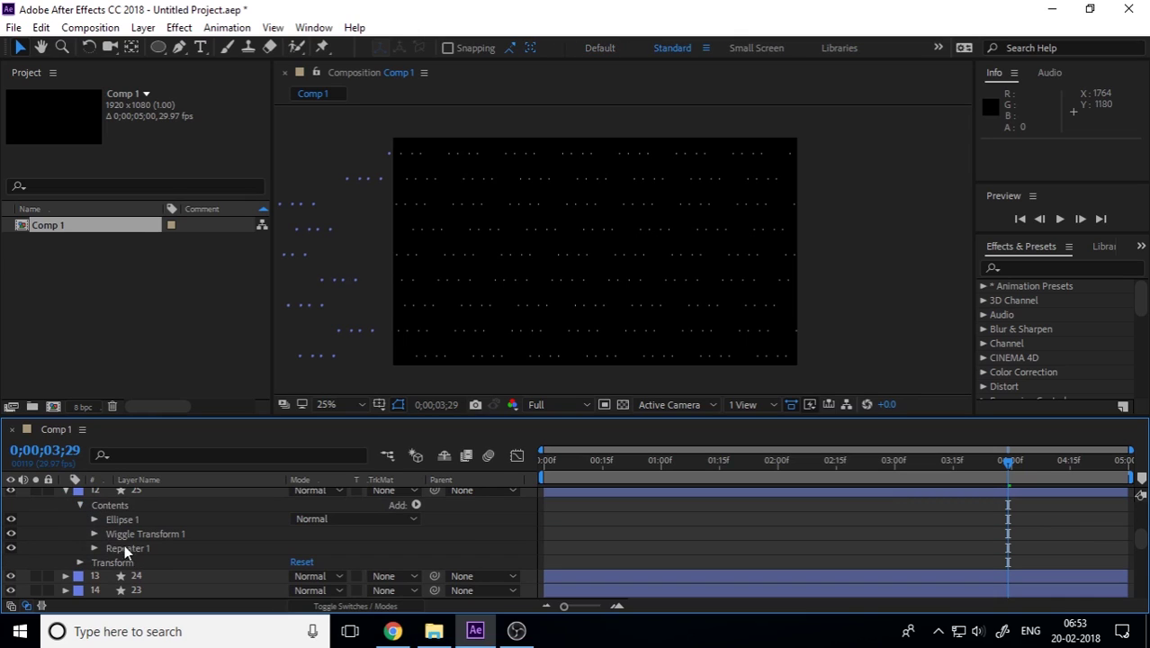
left_click(93, 532)
scroll(108, 544, "down", 1)
left_click(142, 575)
scroll(122, 553, "down", 8)
left_click(66, 533)
left_click(80, 548)
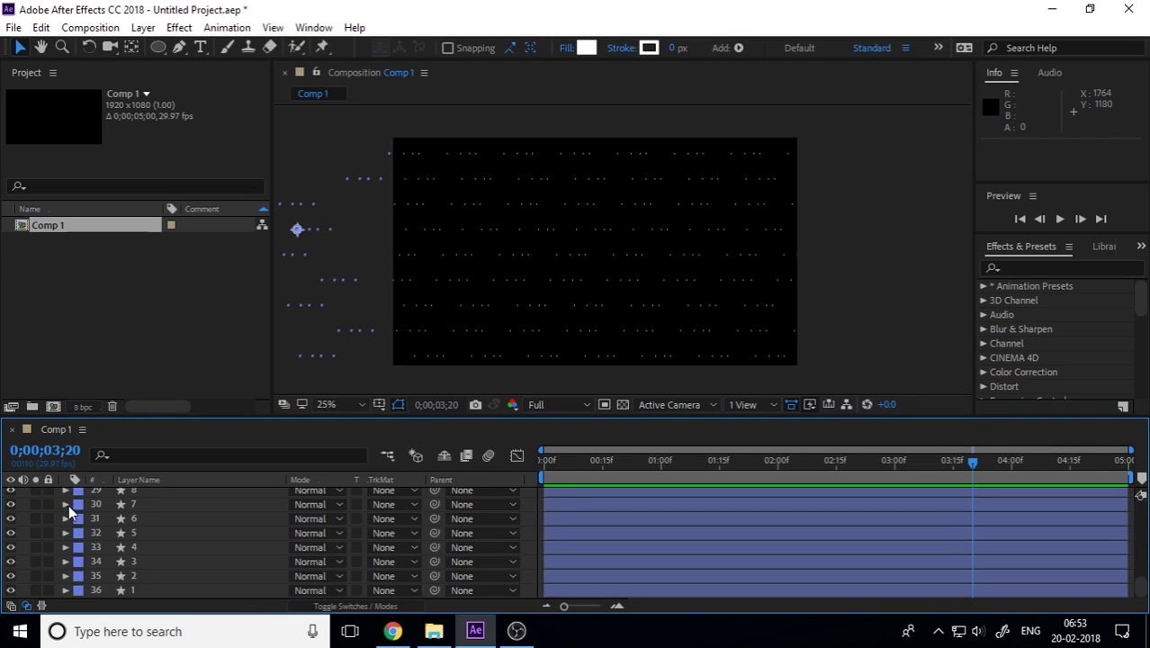
left_click(66, 507)
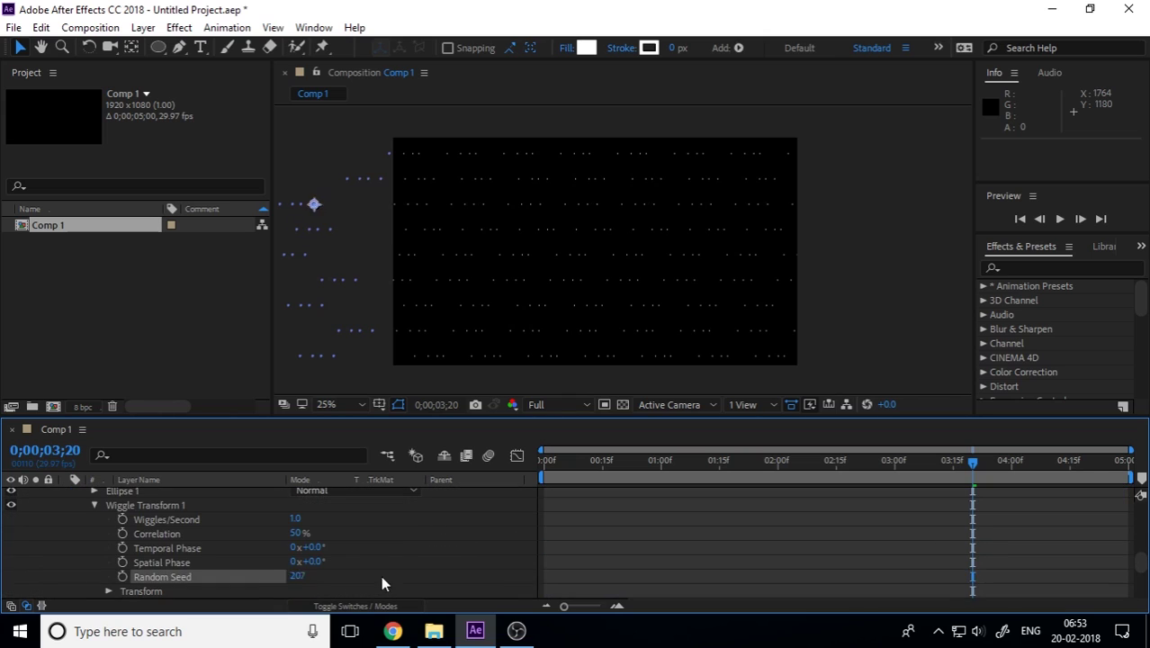
key("space")
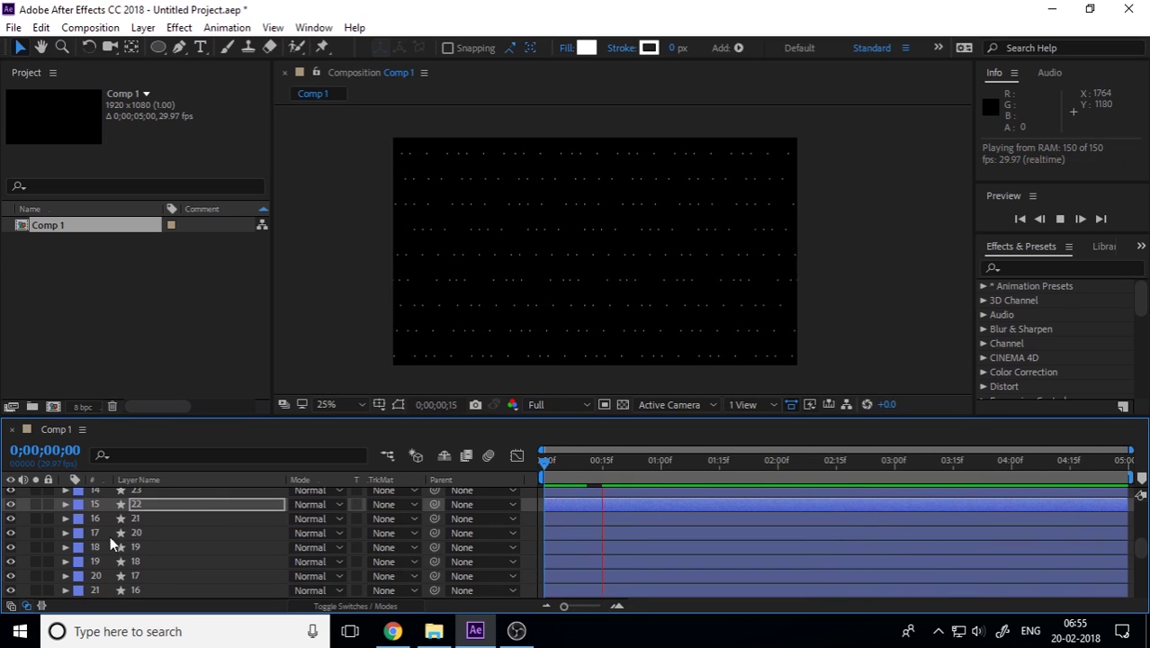
left_click(541, 463)
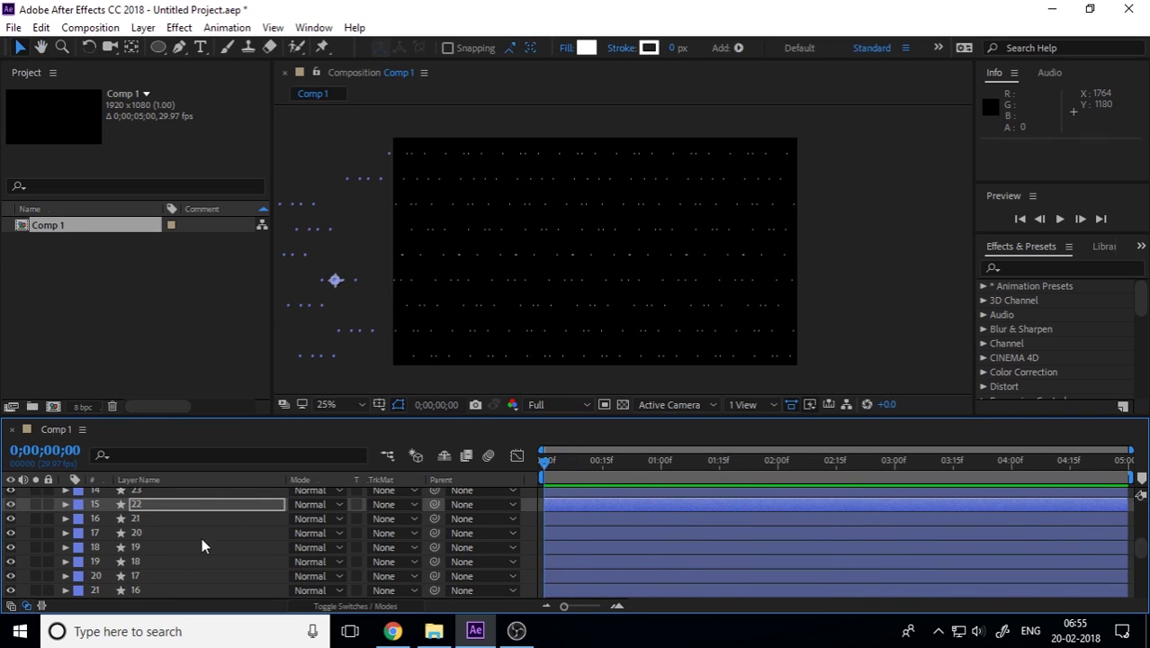
Step: Pre-compose all the dot layers into a composition named DOTS and preview it
scroll(170, 546, "up", 5)
left_click(162, 495)
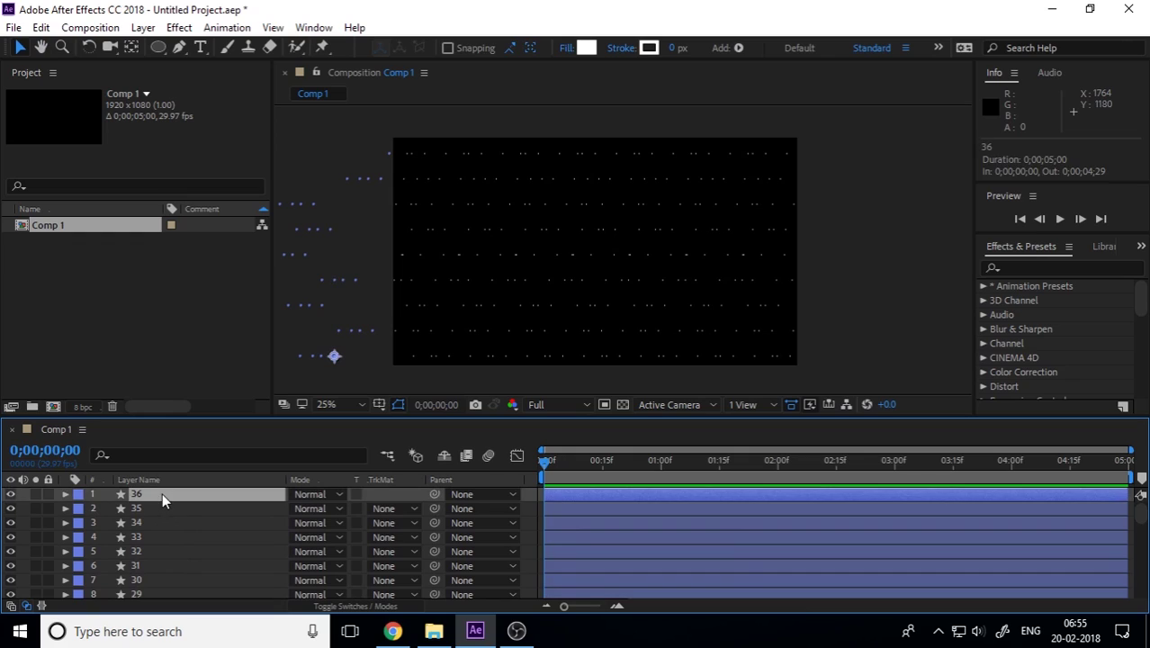
key("ctrl+a")
key("ctrl+shift+c")
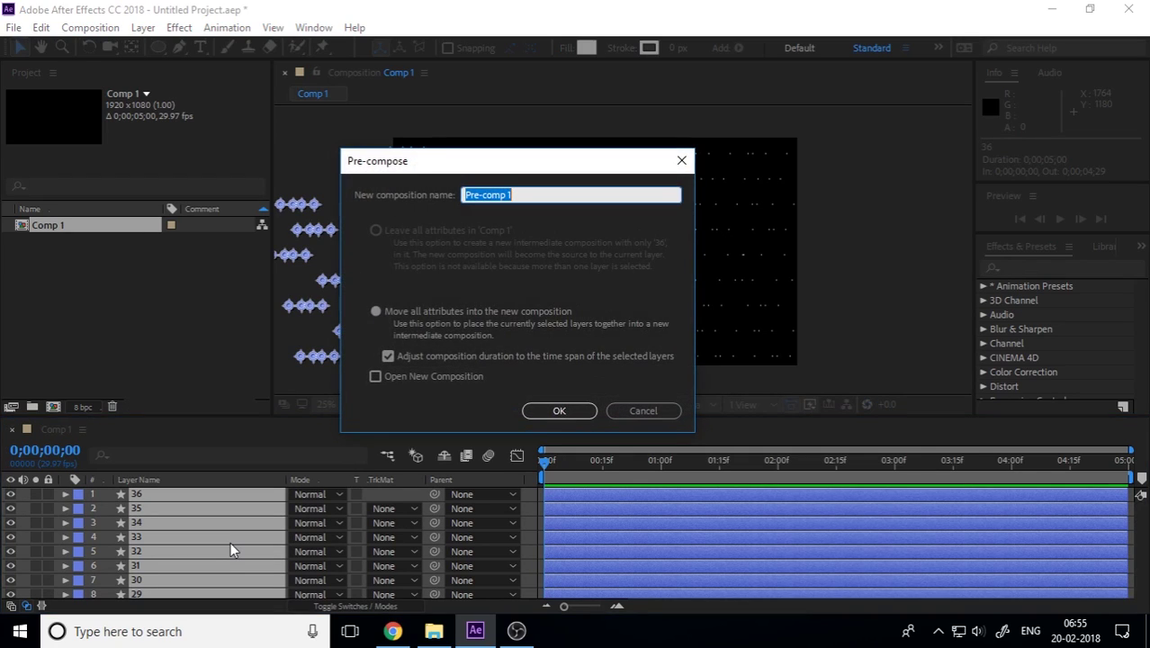
type("DOTS")
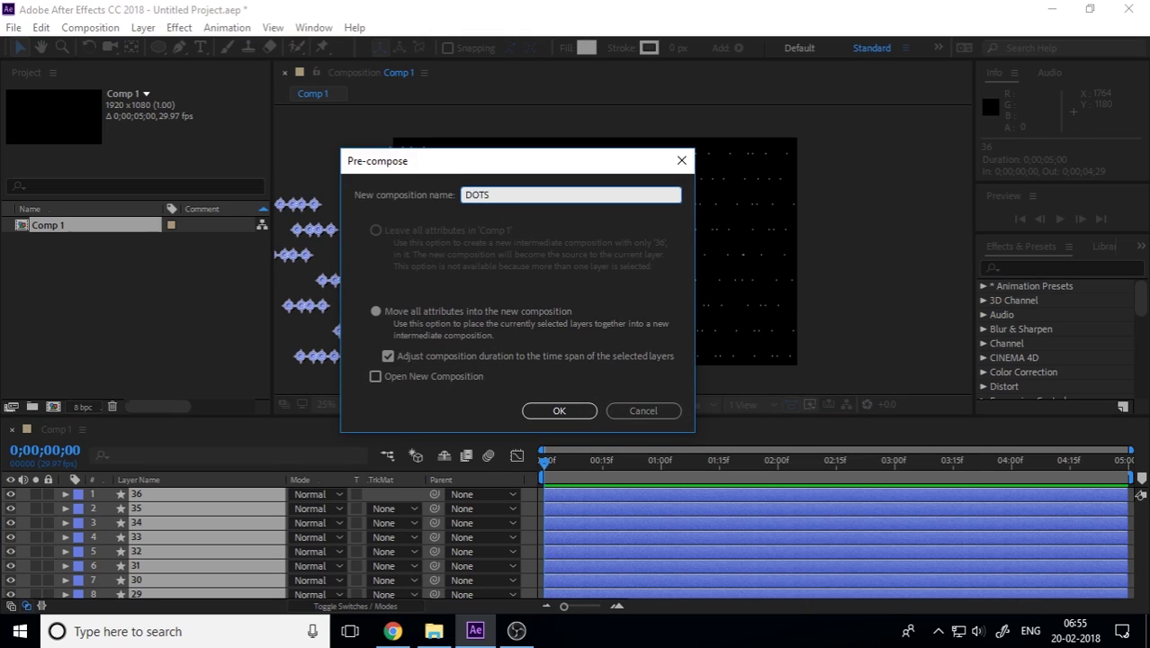
key("Return")
left_click(328, 553)
key("space")
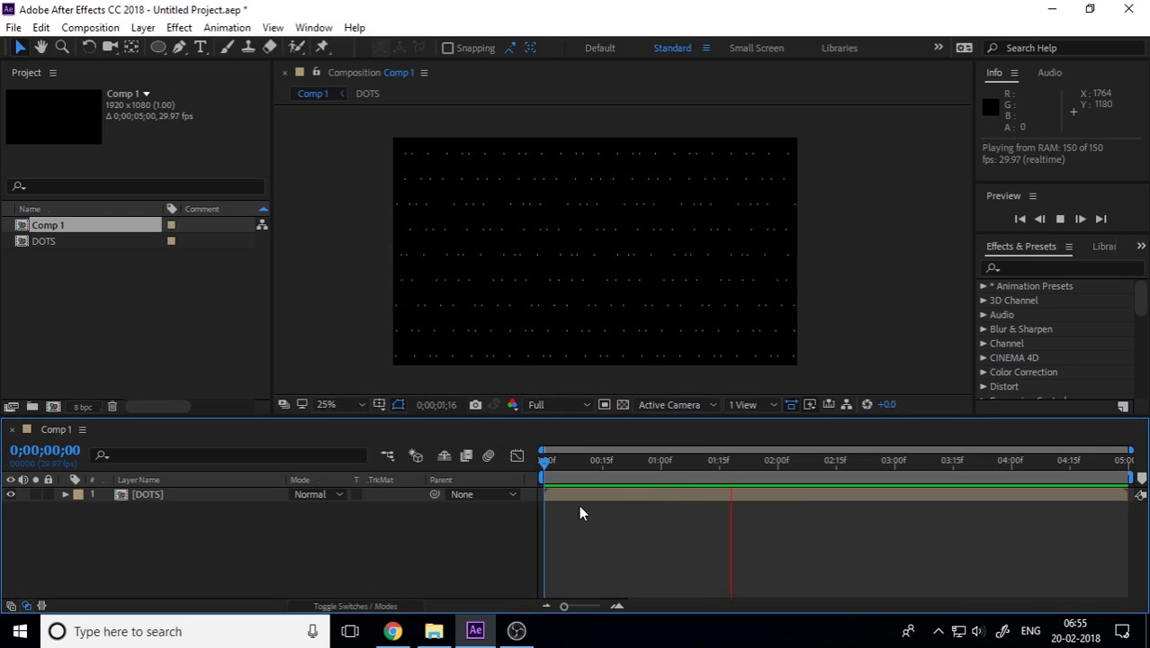
key("space")
Step: Lower the DOTS layer's opacity to 53% and preview the dimmed dots from the start
left_click(211, 494)
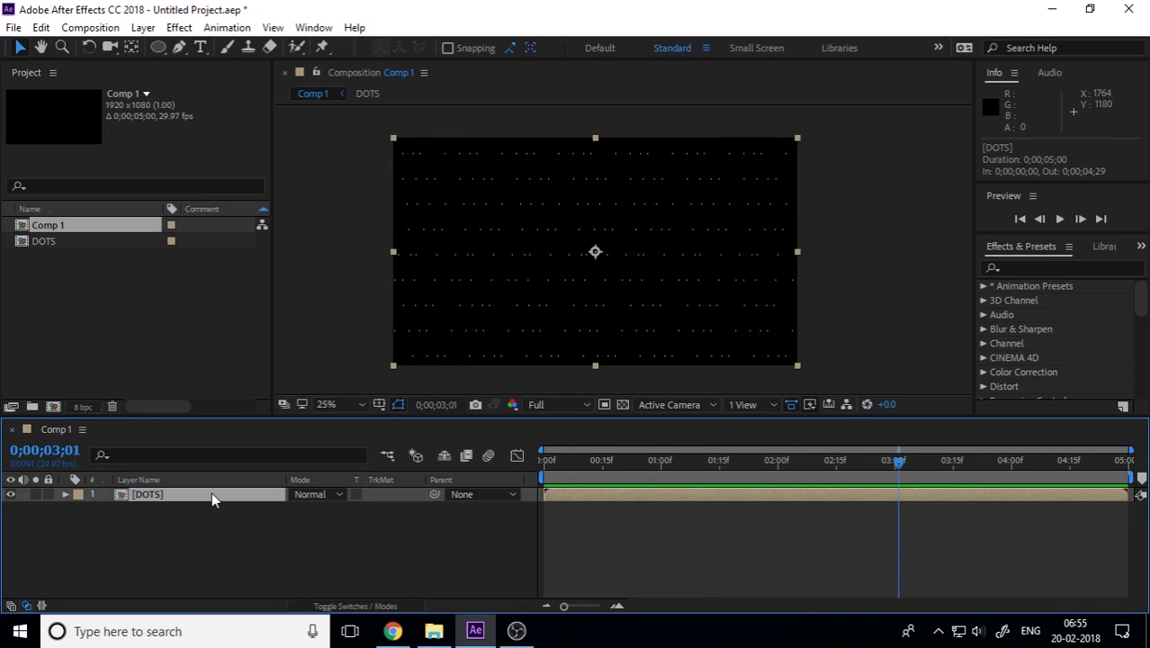
key("t")
left_click_drag(300, 508, 268, 508)
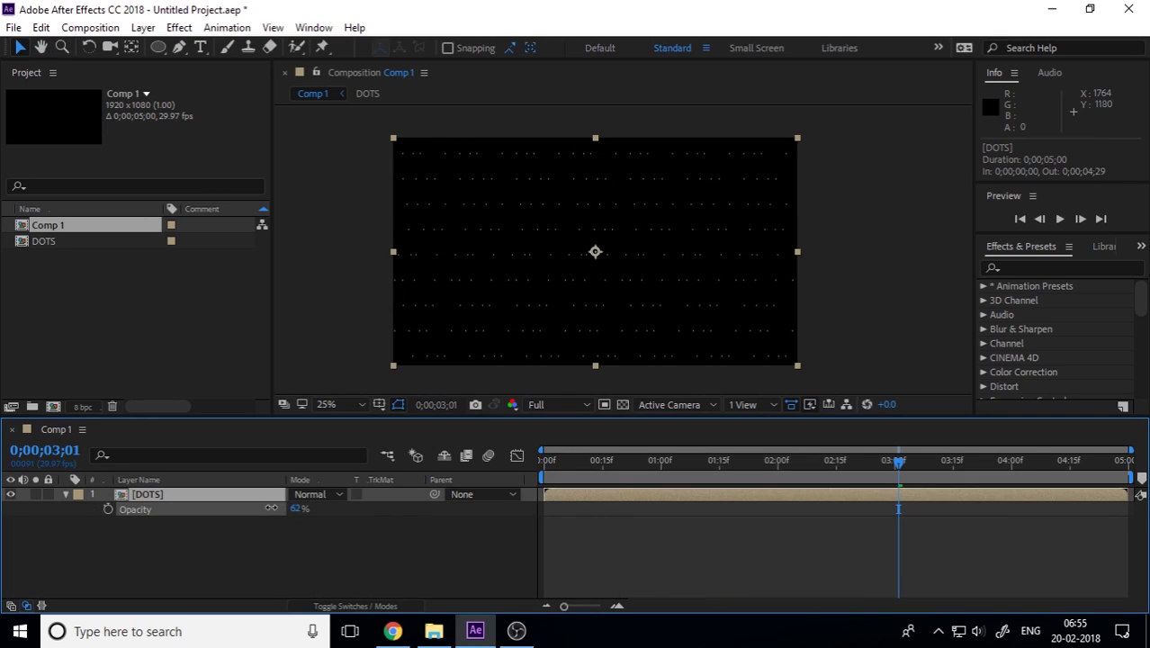
left_click(936, 290)
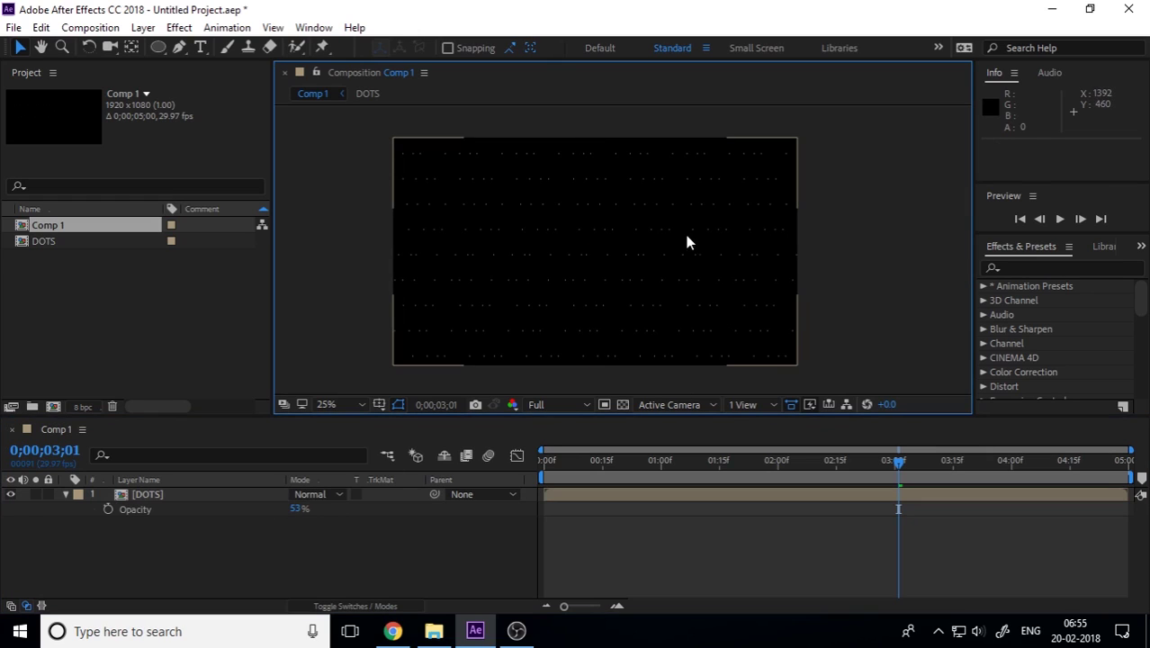
key("space")
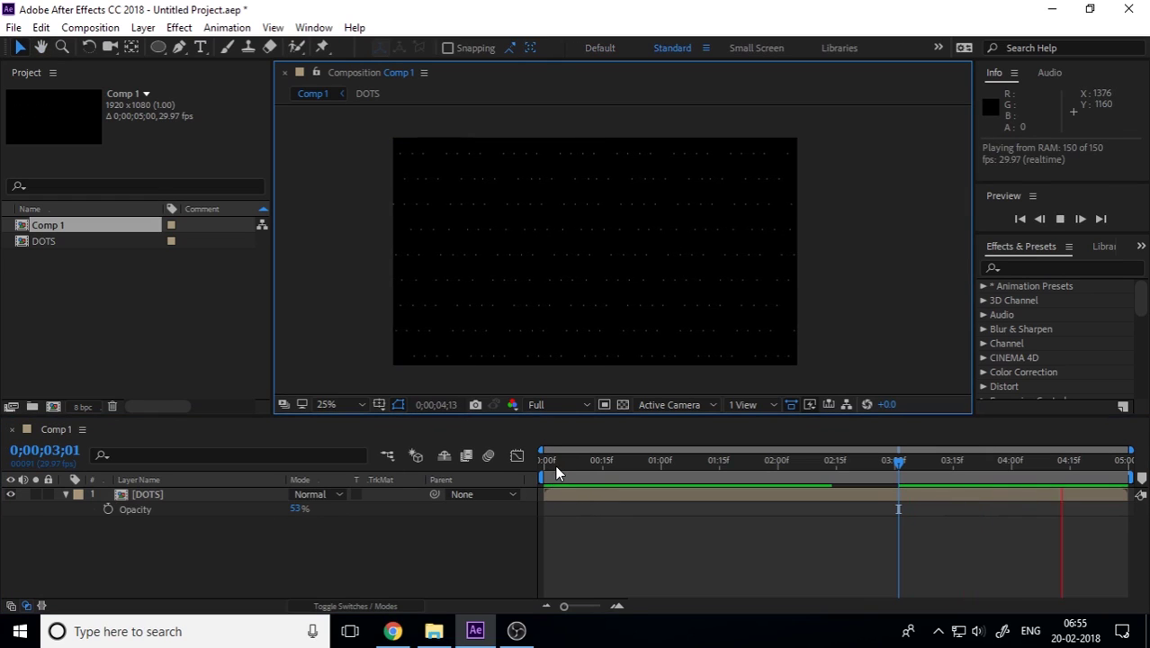
left_click_drag(555, 465, 457, 467)
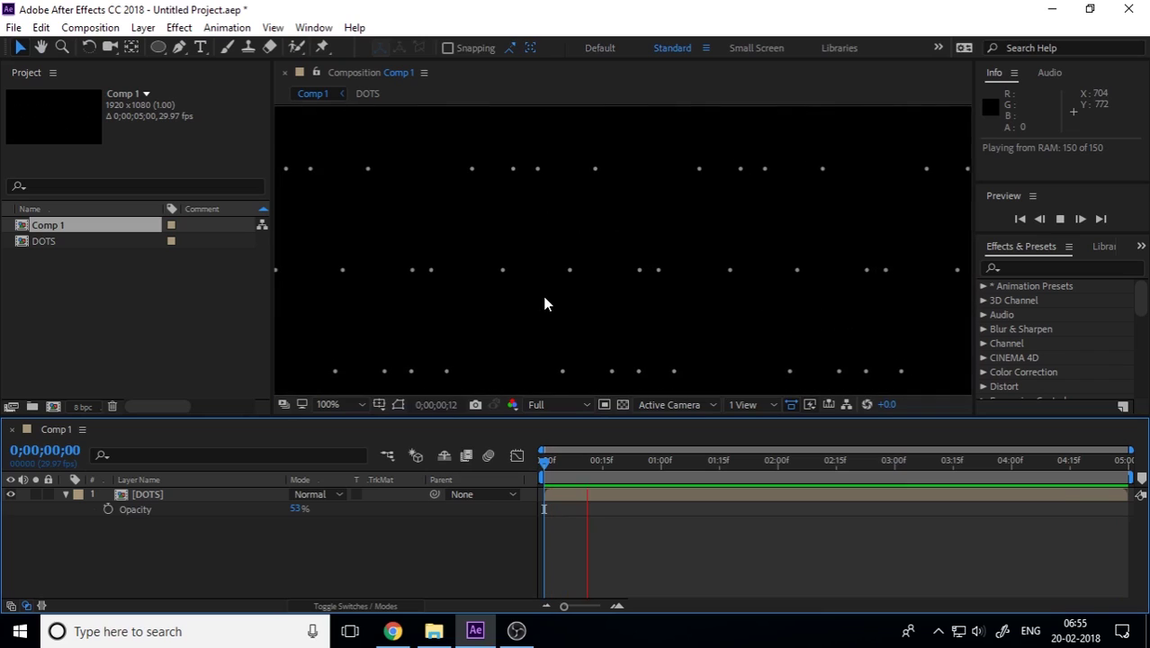
Step: Rename the IPC ICON Outlines 2 layer to SMALL CIR
key("Return")
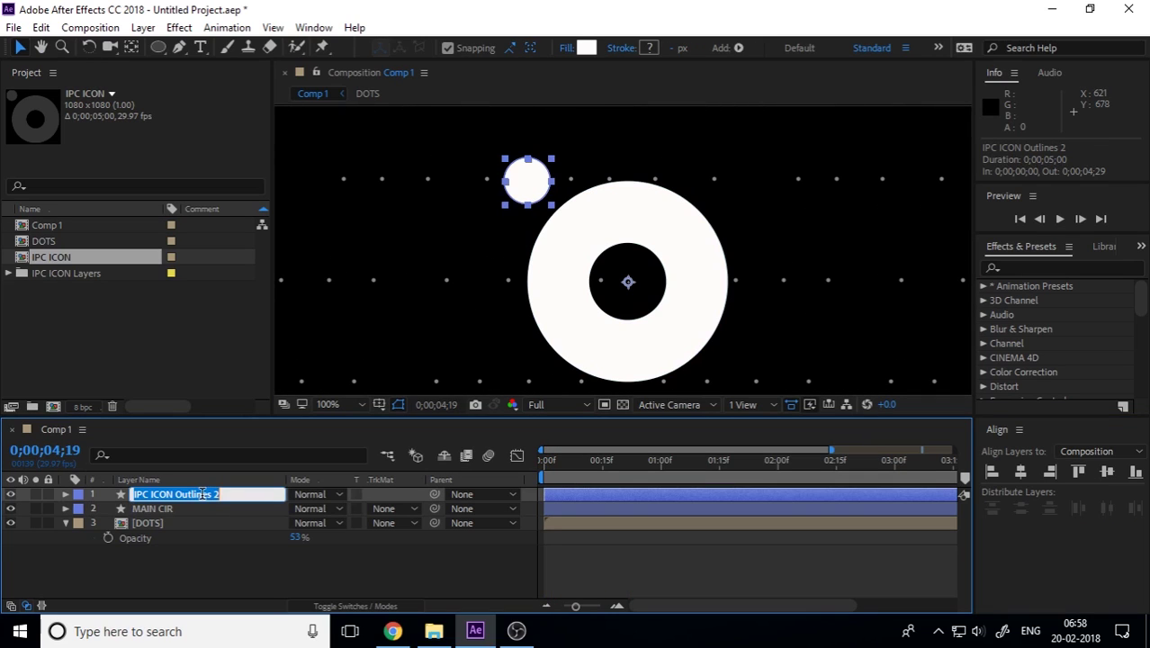
type("SMALL ")
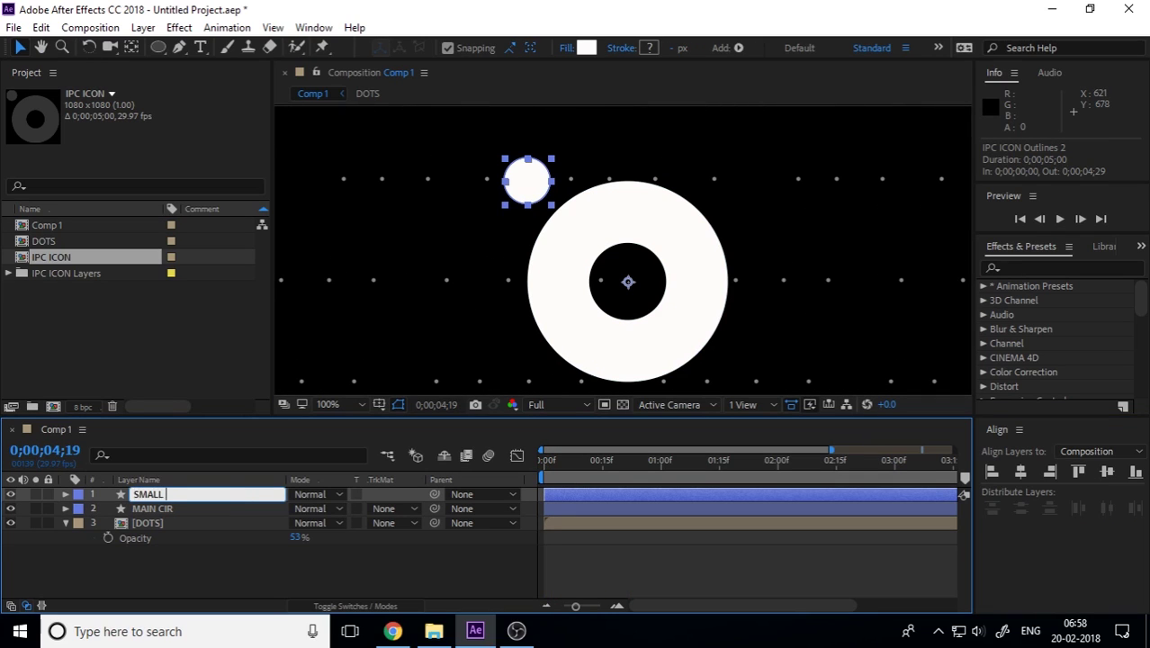
type("CIR")
key("Return")
Step: Keyframe SMALL CIR's rotation from 0° at the composition start to -202° at 0;00;01;29
left_click(203, 506)
left_click(205, 497)
key("r")
left_click_drag(306, 509, 324, 486)
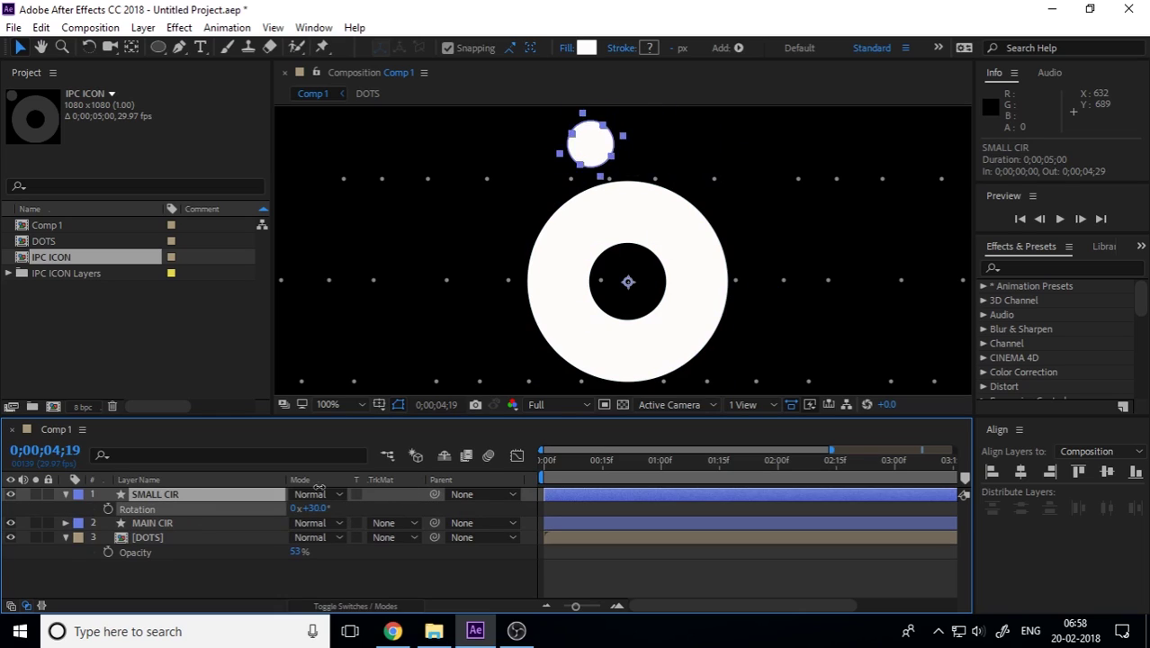
key("ctrl+z")
left_click_drag(578, 463, 542, 464)
left_click_drag(831, 450, 1038, 449)
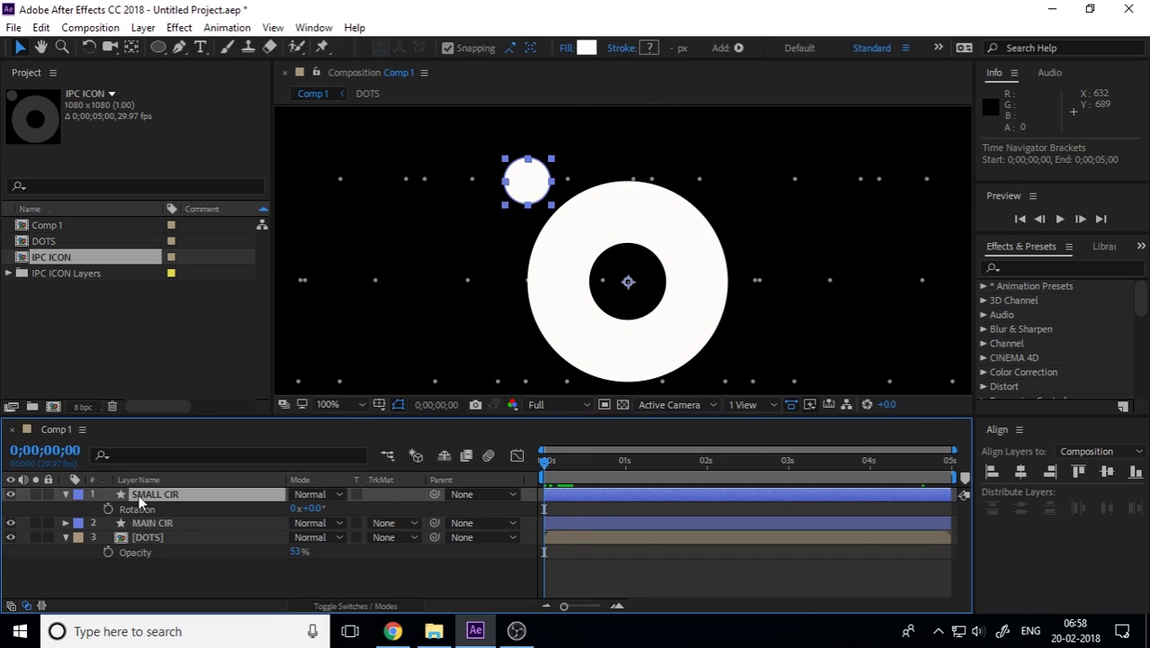
left_click(108, 509)
left_click_drag(555, 477, 706, 483)
left_click_drag(306, 509, 169, 533)
left_click_drag(528, 519, 530, 522)
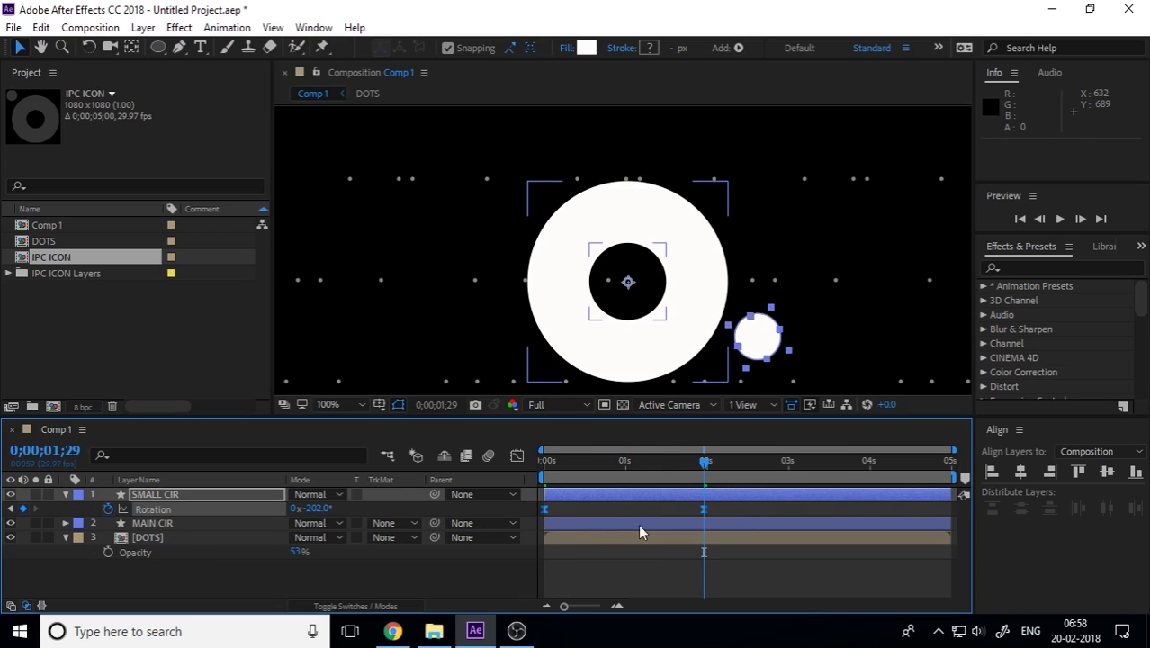
Step: Shape SMALL CIR's rotation speed graph for a fast start and a long slow finish, and preview the motion
key("shift+F3")
left_click_drag(720, 513, 500, 483)
left_click_drag(675, 500, 627, 500)
key("ctrl+z")
key("Home")
key("space")
key("space")
scroll(747, 356, "down", 1)
key("Home")
key("space")
left_click(639, 495)
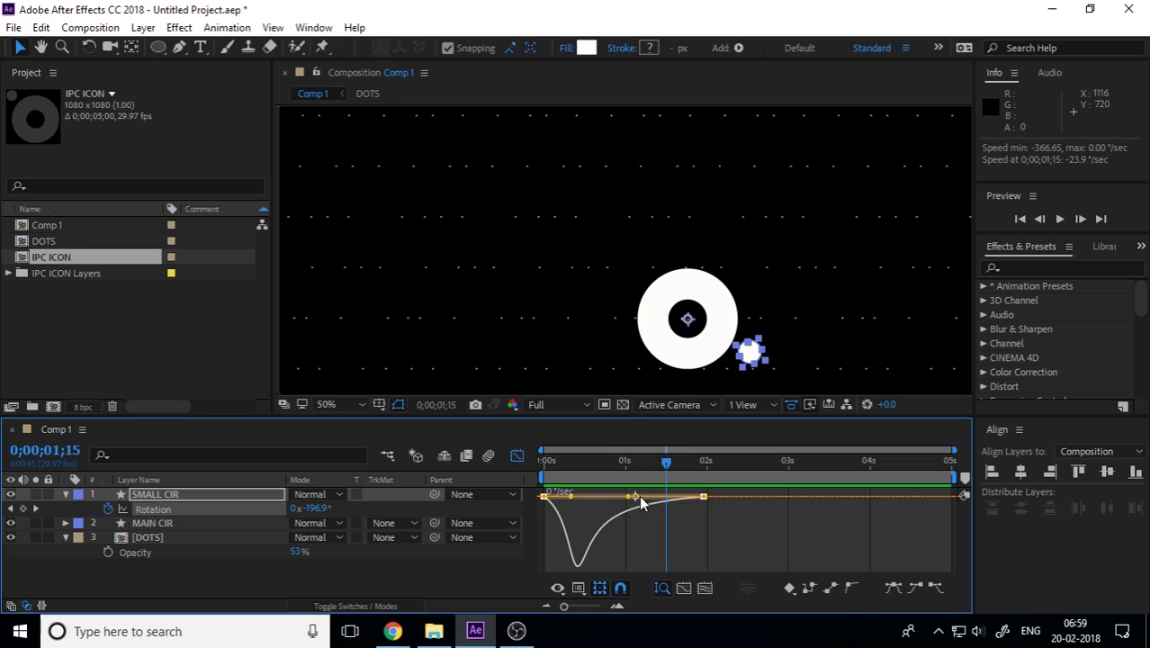
Step: Reshape SMALL CIR's rotation speed graph so it starts slowly and peaks shortly before the second keyframe, and preview it
left_click_drag(628, 497, 661, 497)
left_click_drag(572, 504, 674, 501)
key("ctrl+z")
key("ctrl+z")
left_click(602, 497)
left_click(618, 404)
key("space")
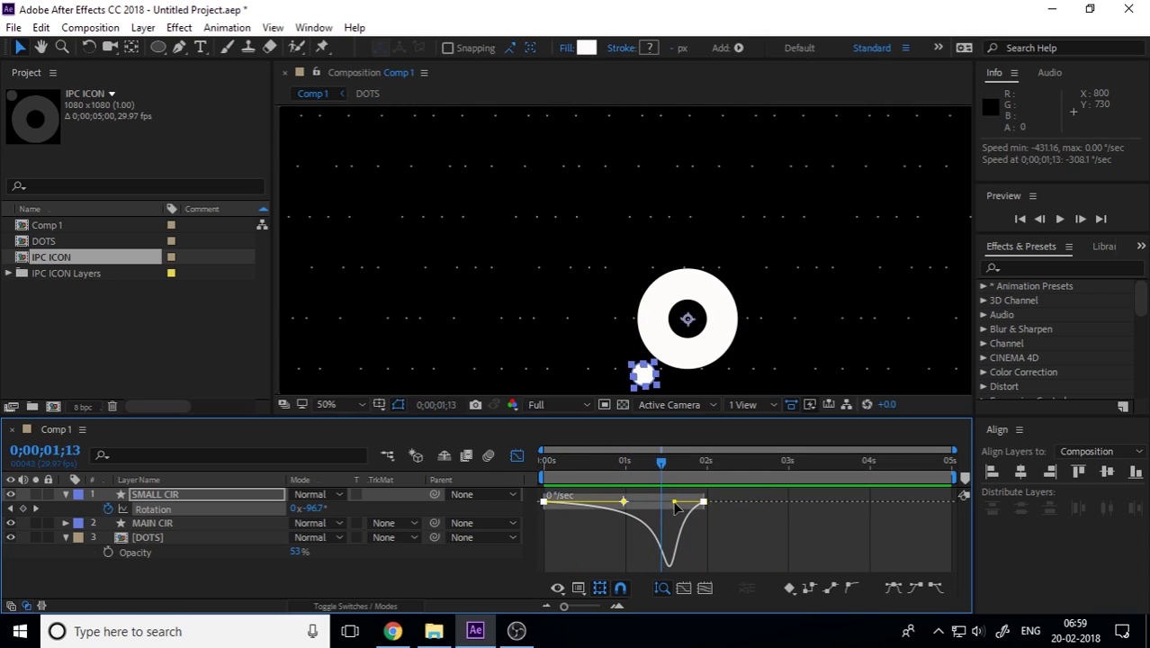
left_click(651, 460)
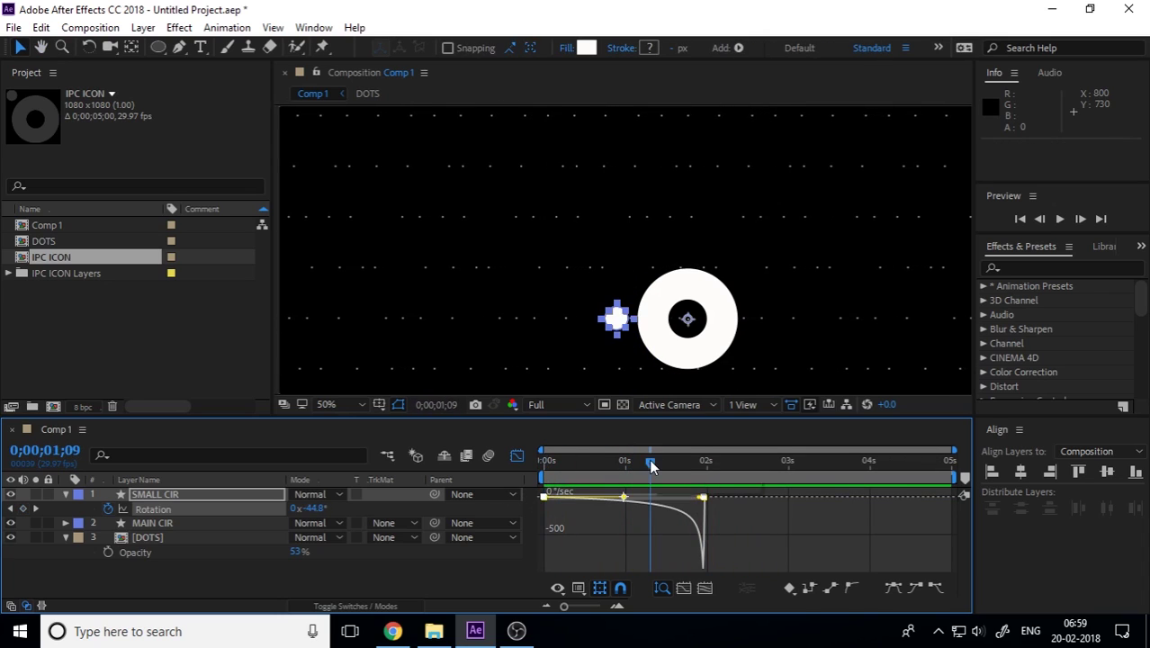
key("space")
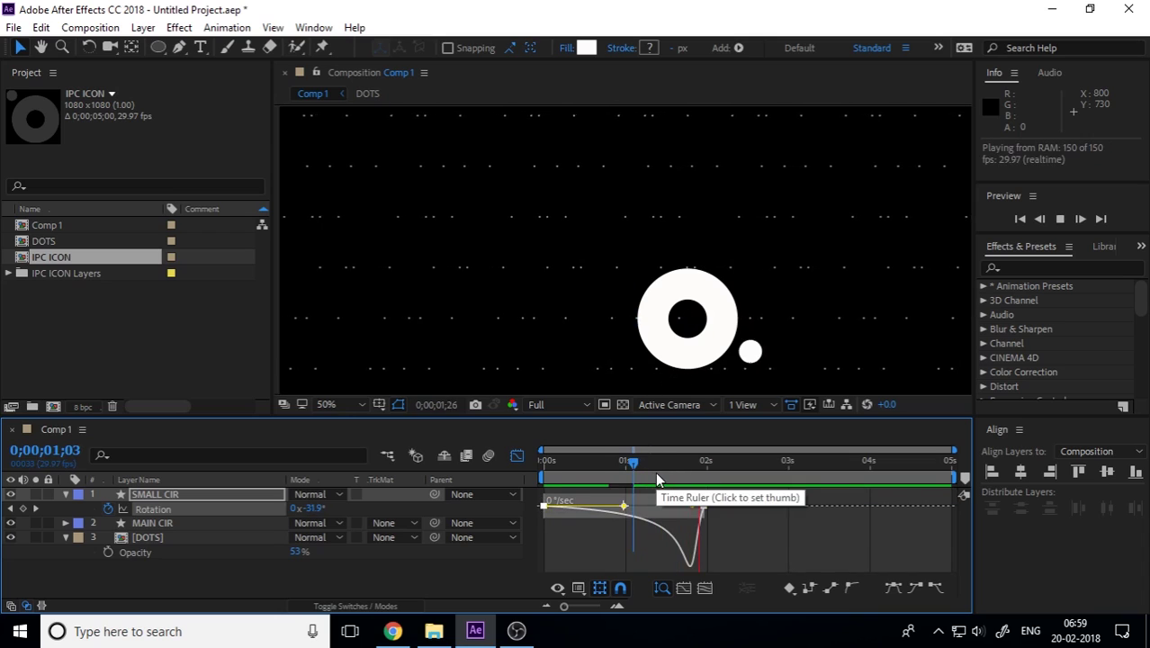
Step: Add a null object layer at the top of the layer stack and rename it CTRL
left_click_drag(606, 464, 542, 491)
left_click(66, 493)
left_click(165, 496)
left_click(168, 509, "shift")
right_click(216, 580)
mouse_move(259, 401)
left_click(79, 496)
key("Return")
type("CTRL")
key("Return")
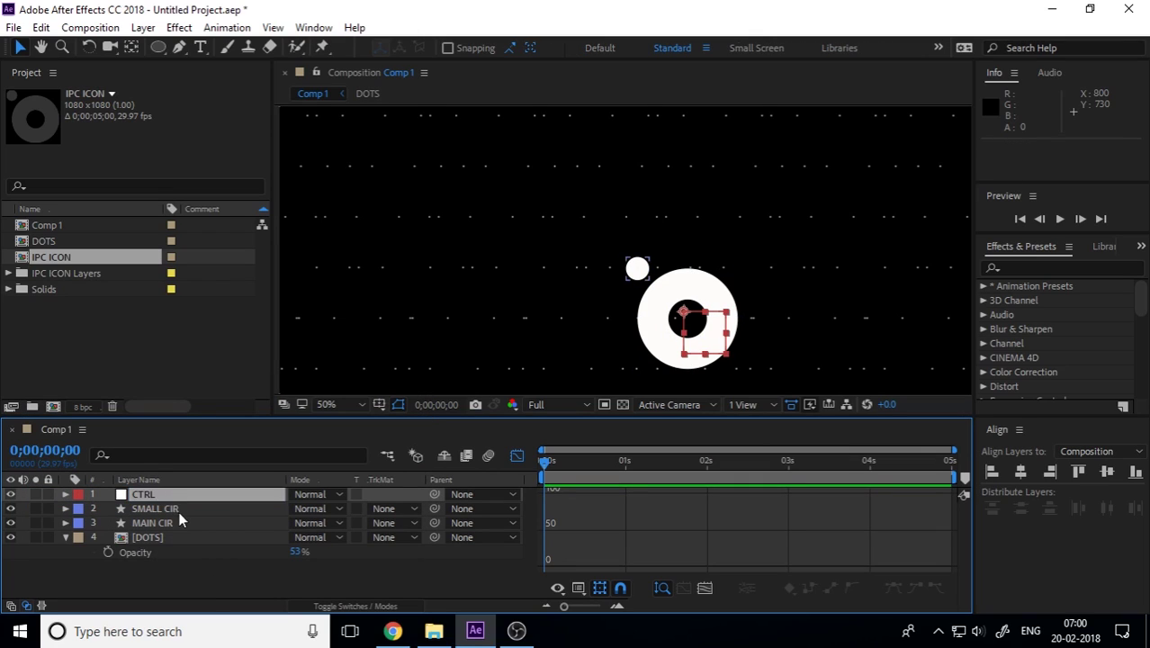
left_click(176, 508)
left_click(176, 522, "ctrl")
left_click_drag(170, 505, 146, 494)
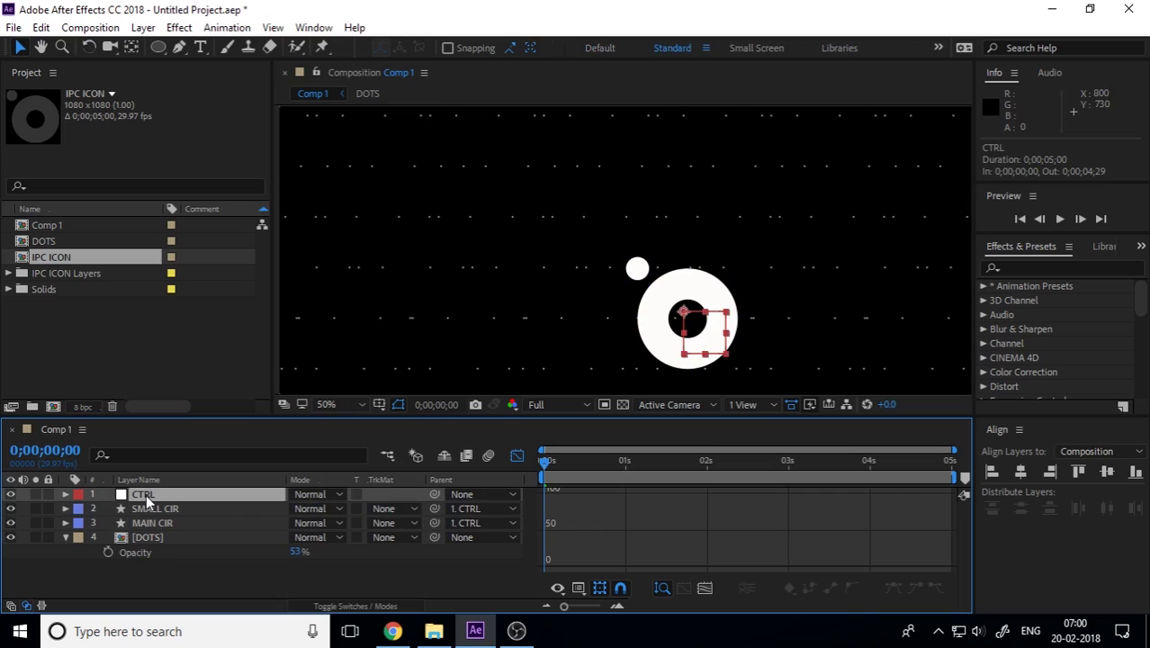
key("ctrl+z")
Step: Snap the CTRL null to the centre of the ring and parent SMALL CIR and MAIN CIR to CTRL
left_click(203, 494)
left_click_drag(683, 313, 688, 318)
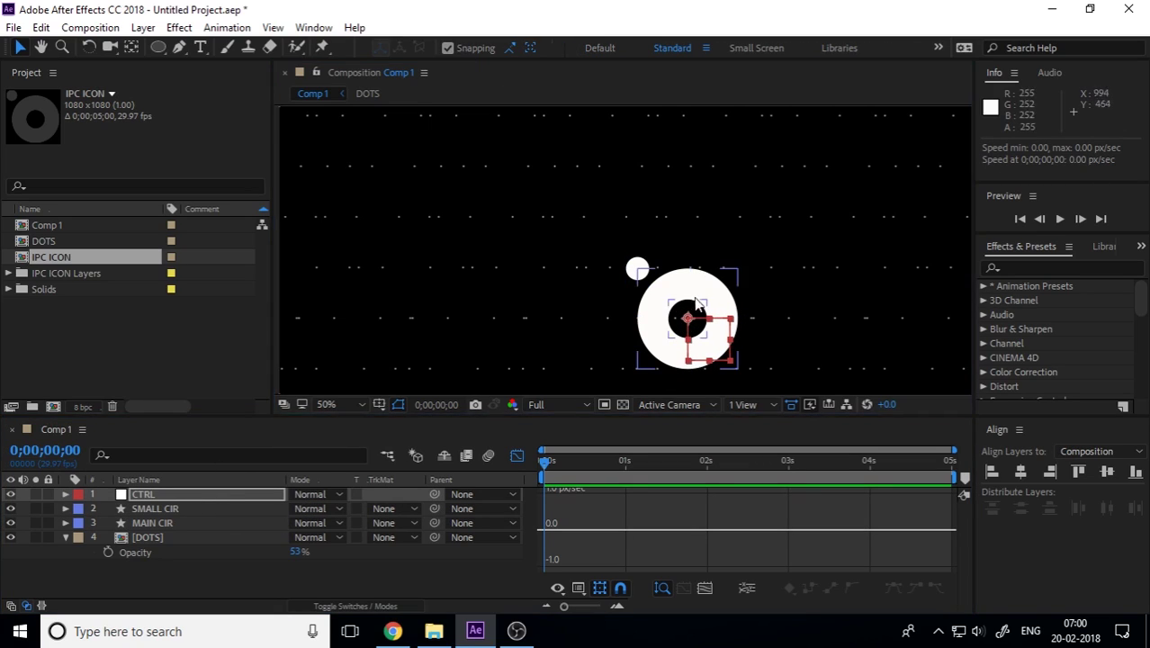
left_click(164, 506)
left_click(166, 522, "shift")
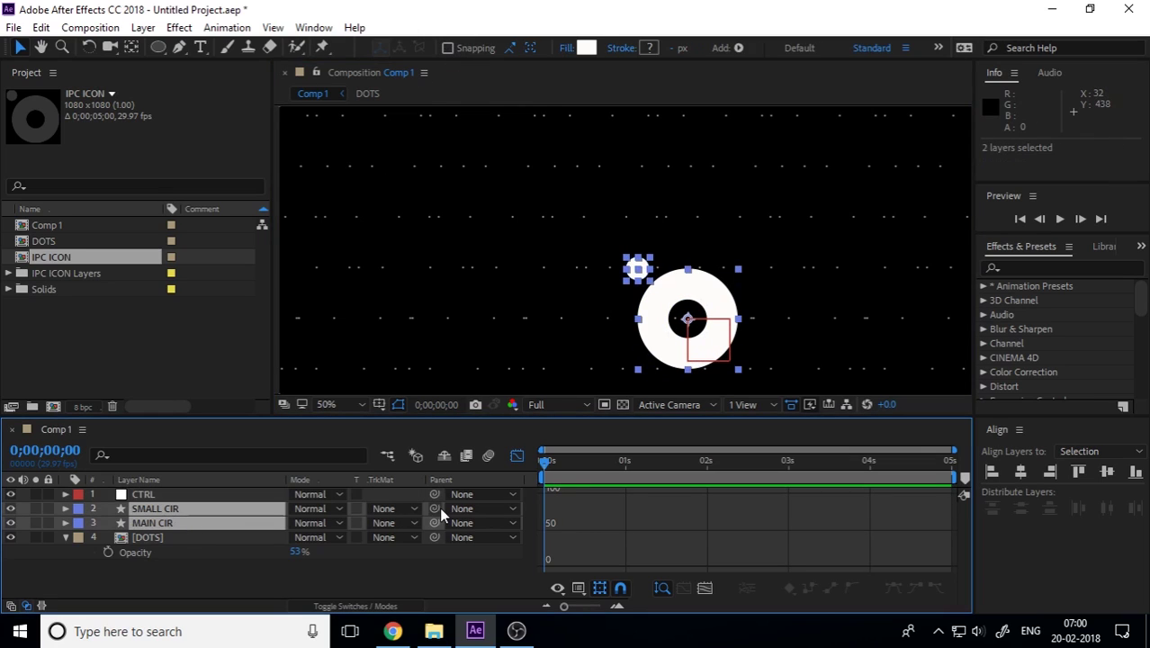
left_click_drag(437, 507, 161, 495)
Step: Keyframe CTRL's scale from 100% at 0;00;01;17 to 28% at 0;00;01;27, with opacity keyframes at the same times
left_click(161, 495)
key("s")
left_click(518, 455)
left_click_drag(545, 460, 700, 470)
left_click(108, 509)
key("t")
left_click(108, 510)
key("u")
left_click_drag(338, 508, 194, 522)
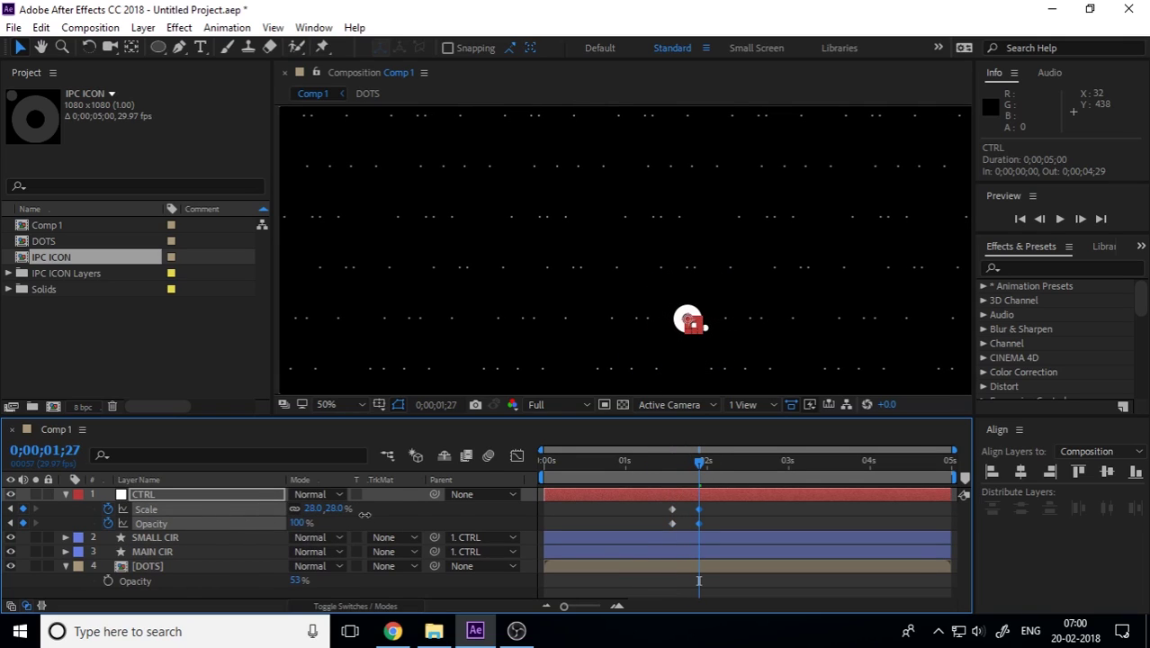
left_click(166, 494)
key("s")
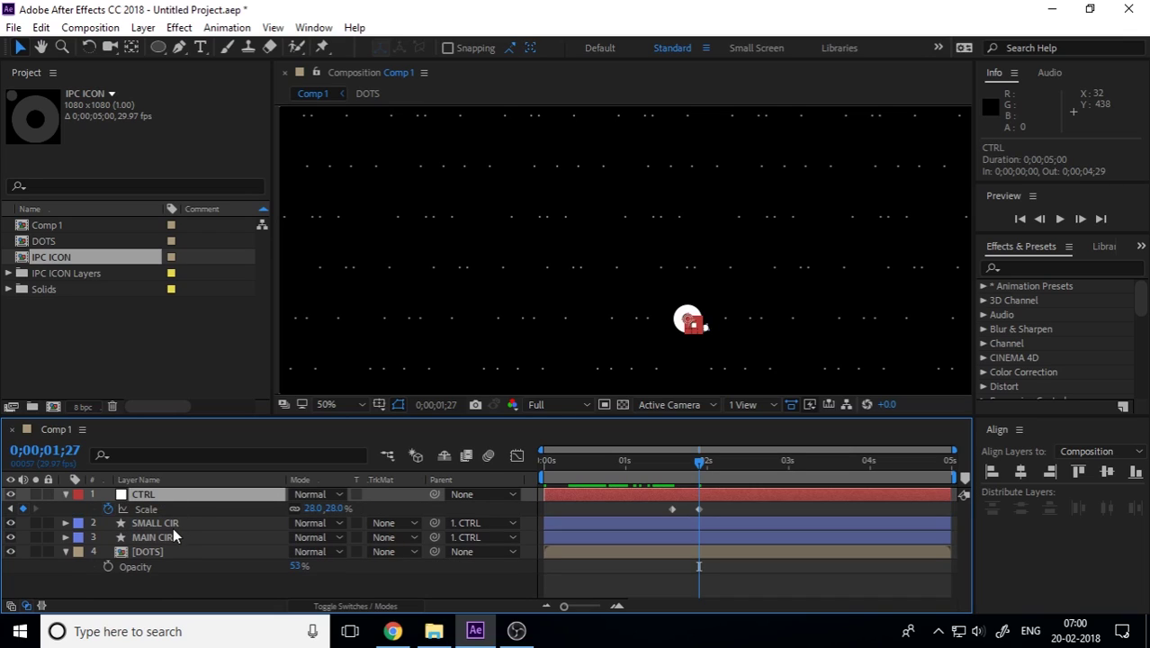
Step: Keyframe the opacity of SMALL CIR and MAIN CIR from 100% at 0;00;01;17 to 0% at 0;00;01;27
left_click(173, 527)
left_click(183, 538, "ctrl")
key("t")
key("shift+Page_Up")
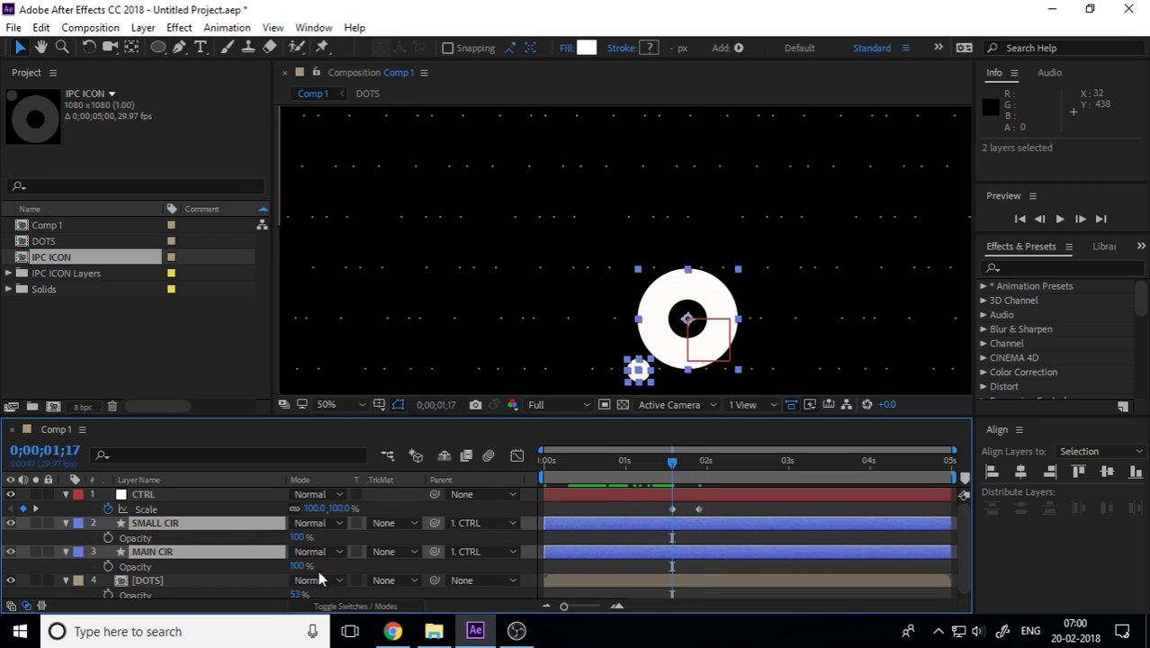
key("alt+shift+t")
key("shift+Page_Down")
left_click_drag(297, 538, 59, 543)
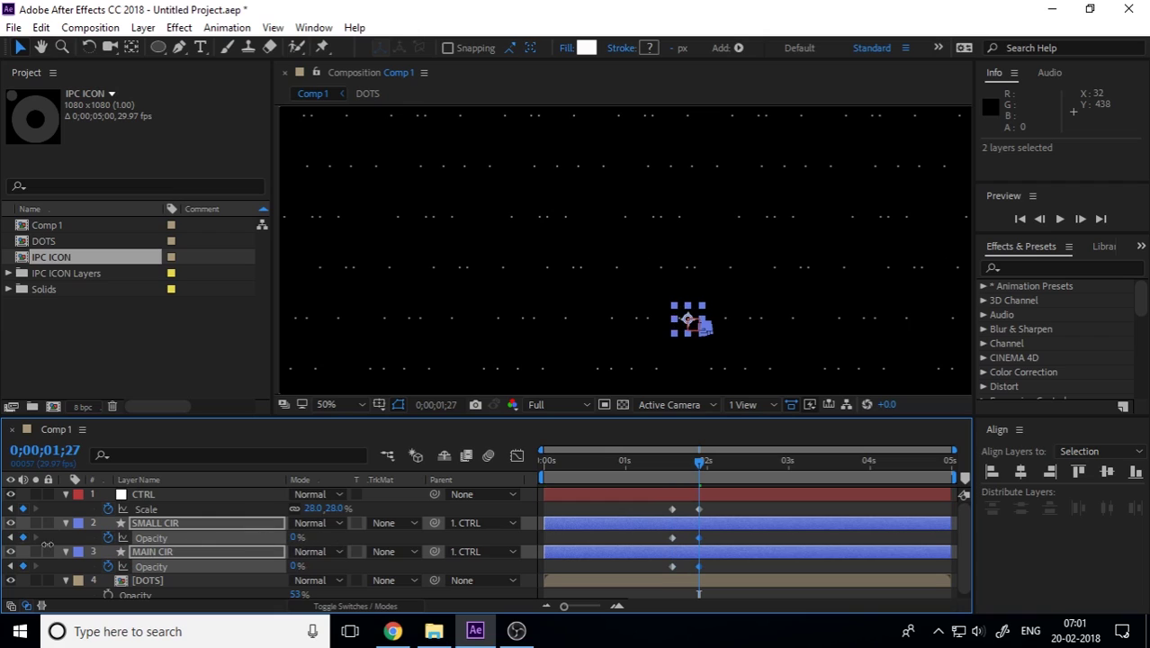
Step: Preview the shrink and fade, and apply Easy Ease to the scale and opacity keyframes of CTRL, SMALL CIR and MAIN CIR
left_click_drag(700, 466, 653, 468)
key("space")
left_click(670, 468)
left_click_drag(715, 504, 663, 573)
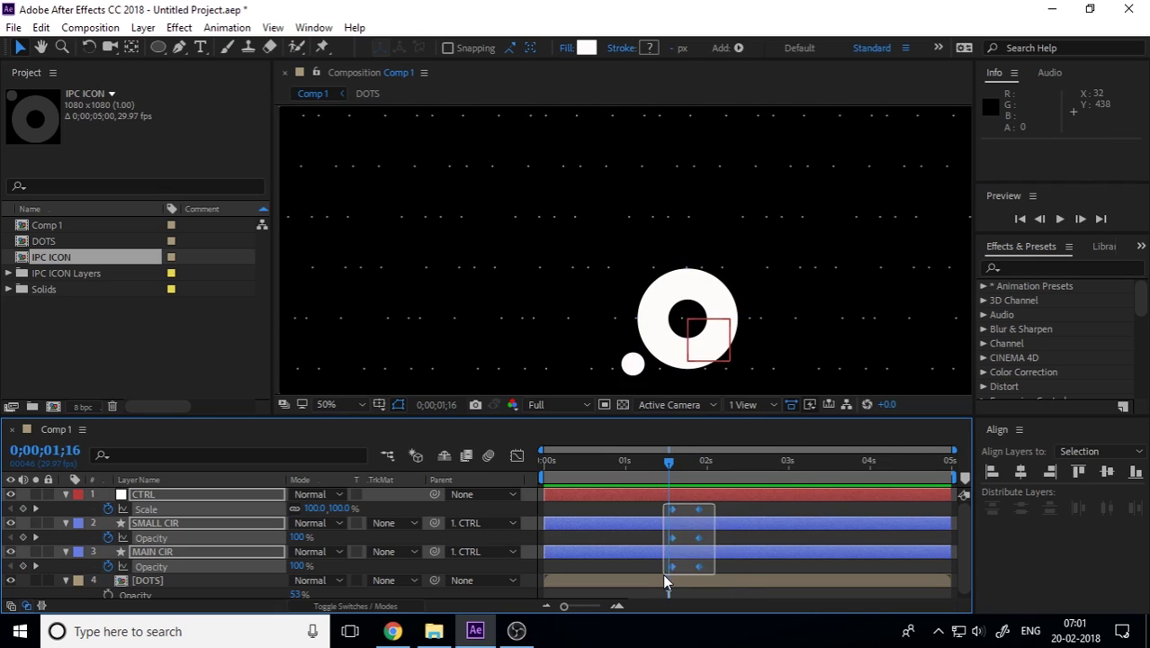
key("F9")
Step: Try to reshape the speed curves of the eased scale and opacity keyframes, and undo the changes
left_click(517, 456)
left_click_drag(718, 513, 686, 489)
scroll(708, 502, "up", 2)
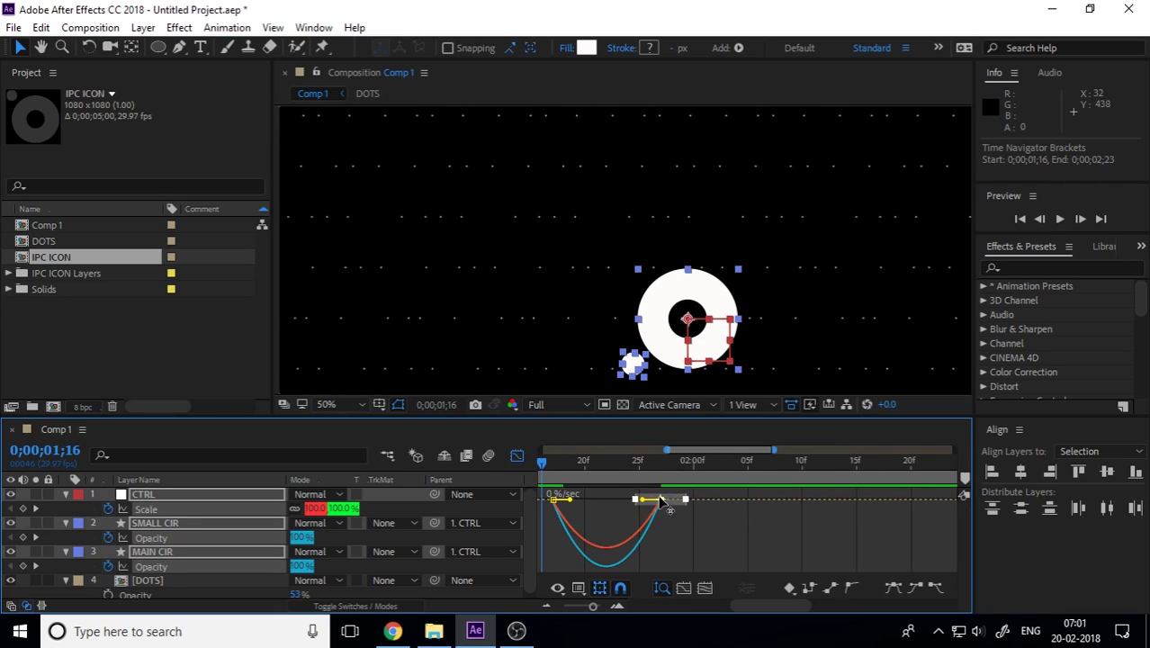
left_click_drag(571, 499, 666, 500)
key("ctrl+z")
key("ctrl+z")
Step: Preview the eased shrink and fade, and return from the graph editor to the layer timeline showing all five seconds
left_click_drag(560, 462, 506, 463)
left_click_drag(665, 450, 580, 452)
key("space")
left_click(727, 464)
left_click_drag(770, 450, 955, 451)
left_click_drag(581, 450, 540, 452)
left_click(516, 456)
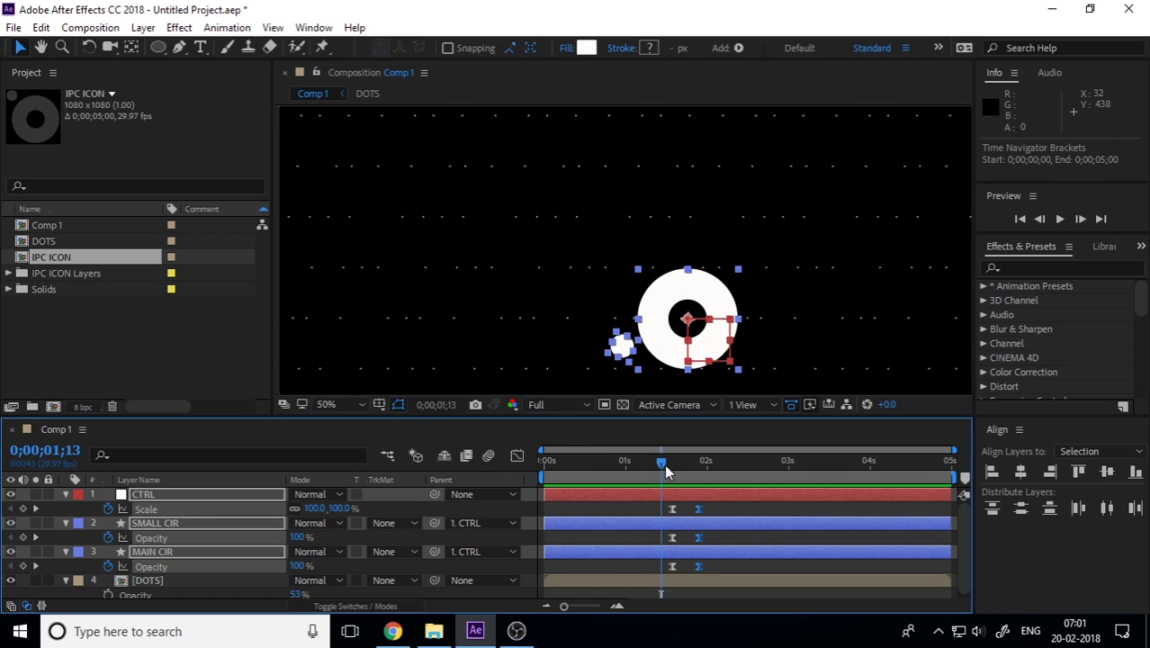
Step: Replay and scrub through the ring's shrink and fade-out between about one and two seconds to check its timing
left_click_drag(665, 464, 618, 466)
key("space")
left_click(684, 466)
left_click_drag(661, 501, 719, 567)
key("space")
left_click_drag(684, 465, 692, 473)
key("ctrl+z")
key("space")
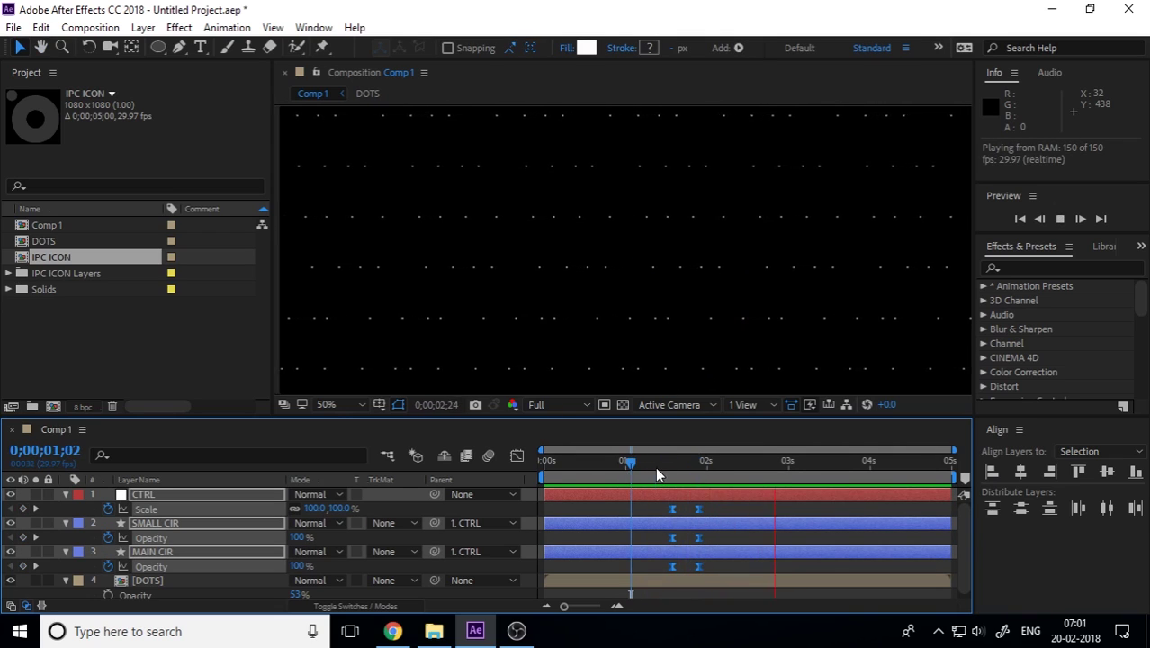
left_click(665, 464)
key("space")
left_click_drag(666, 460, 698, 484)
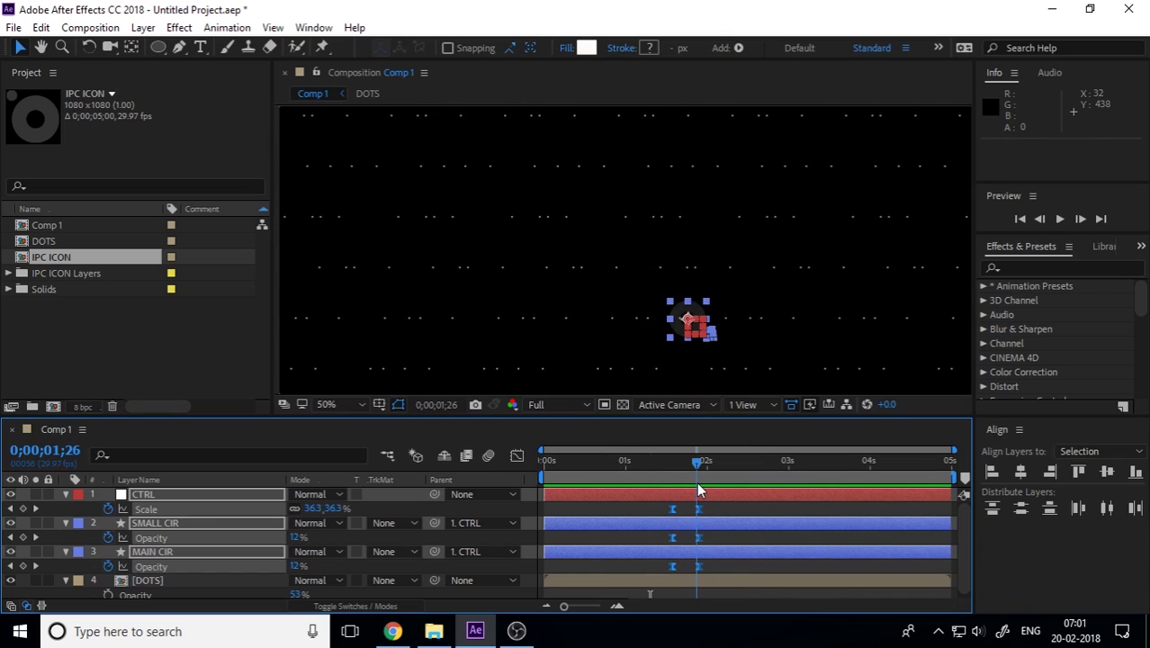
Step: Collapse the properties of all layers and preview the ring's disappearance from 0;00;01;17 with the whole frame in view
left_click(758, 511)
key("u")
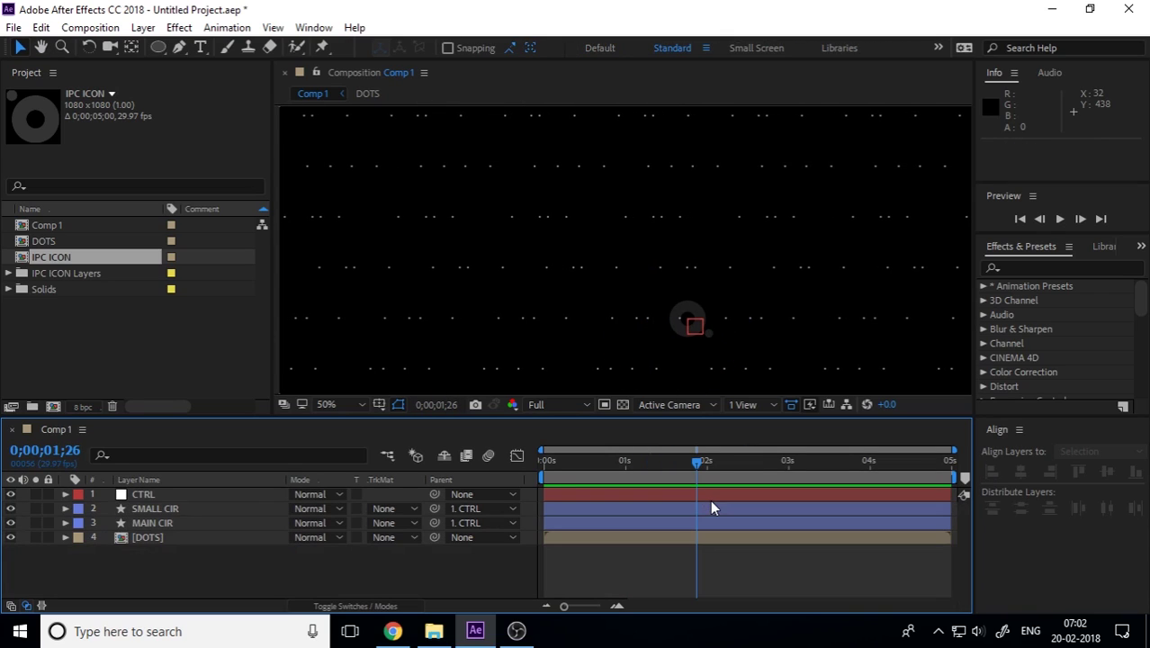
scroll(756, 303, "down", 2)
left_click_drag(849, 313, 670, 270)
left_click(672, 467)
key("space")
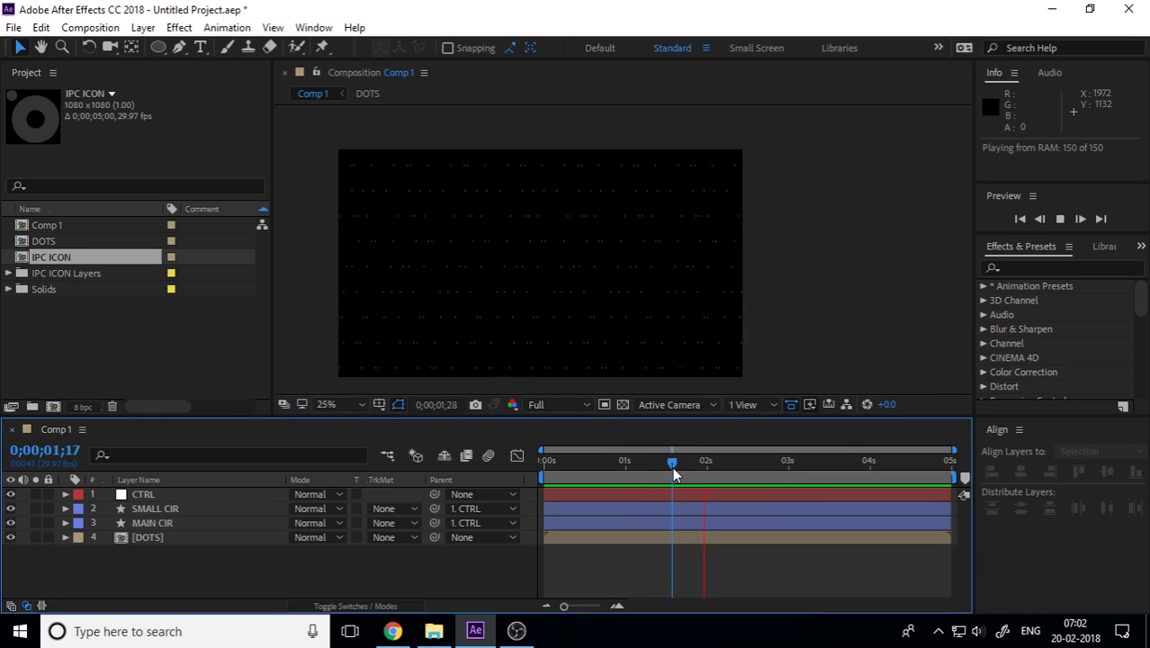
key("space")
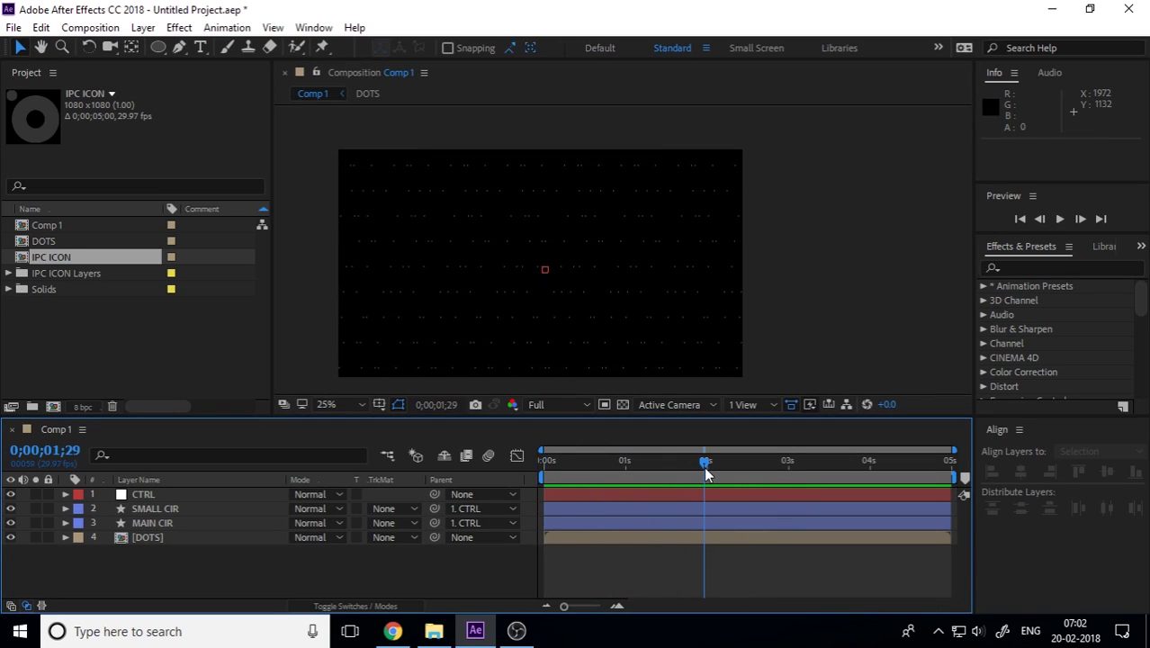
Step: Add a text layer near the middle of the frame reading "YOUTUBE>COM/IRSHADPCCREATION"
left_click(199, 50)
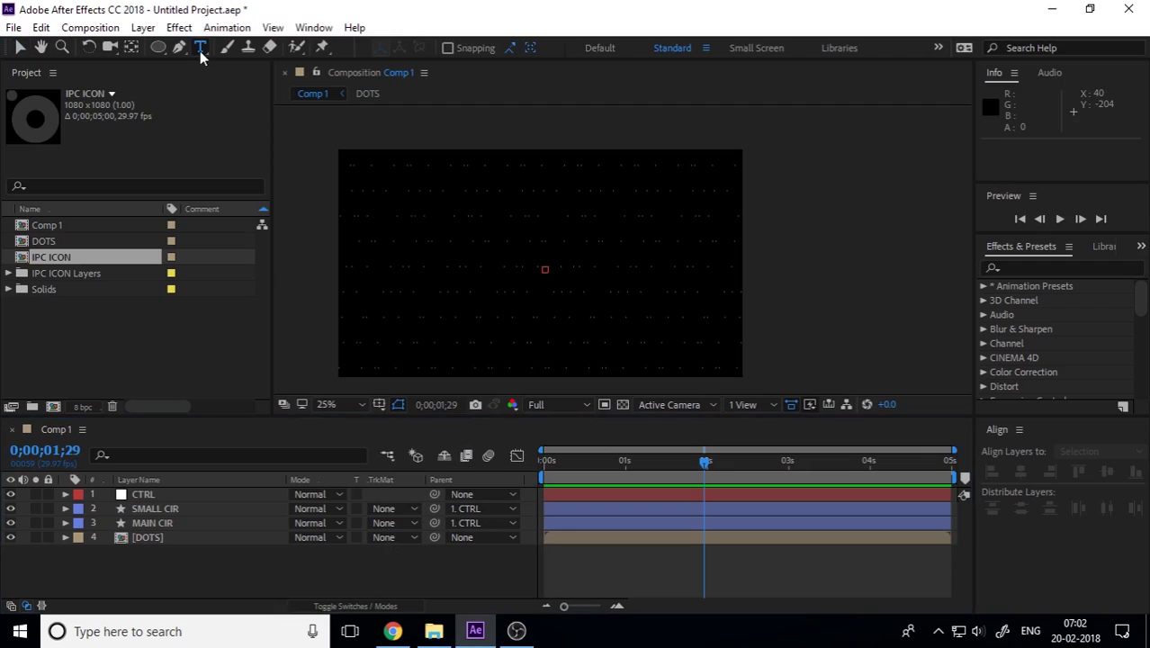
left_click(468, 277)
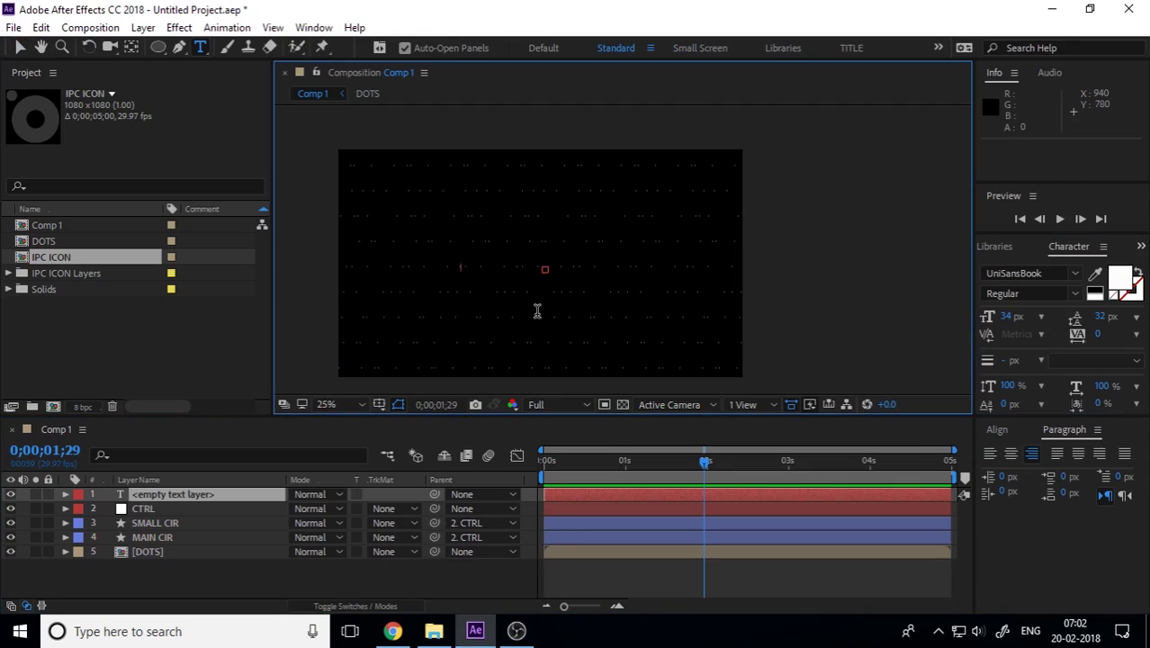
type("YOUTUBE>COM/IRSHADPCCREA")
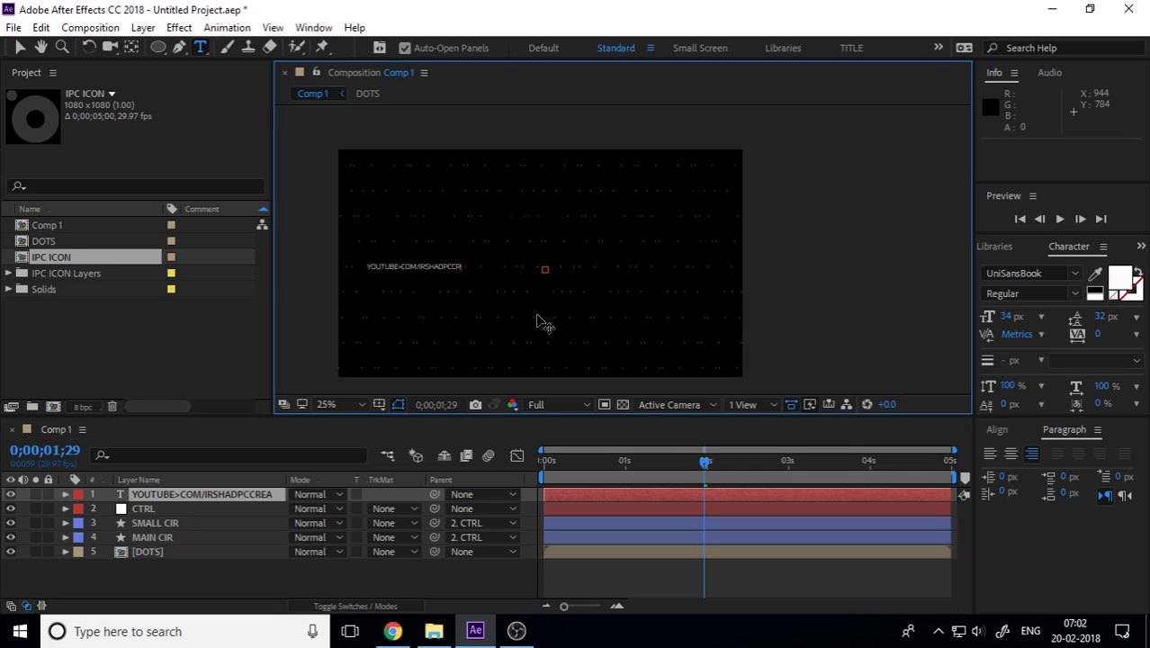
type("ION")
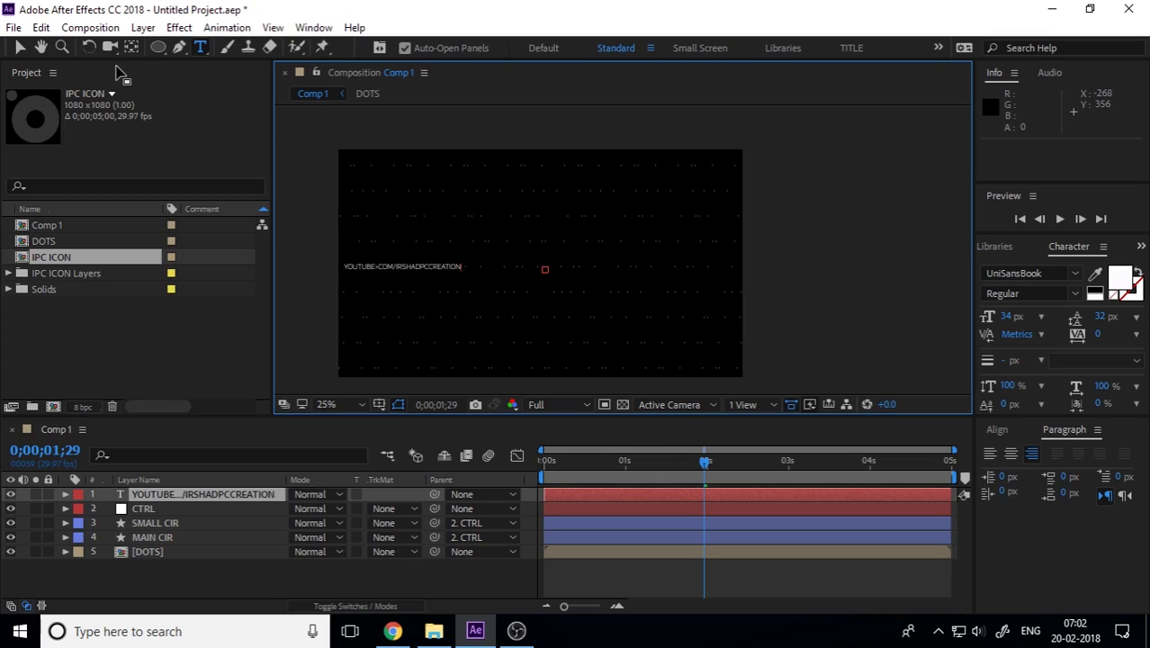
left_click(19, 48)
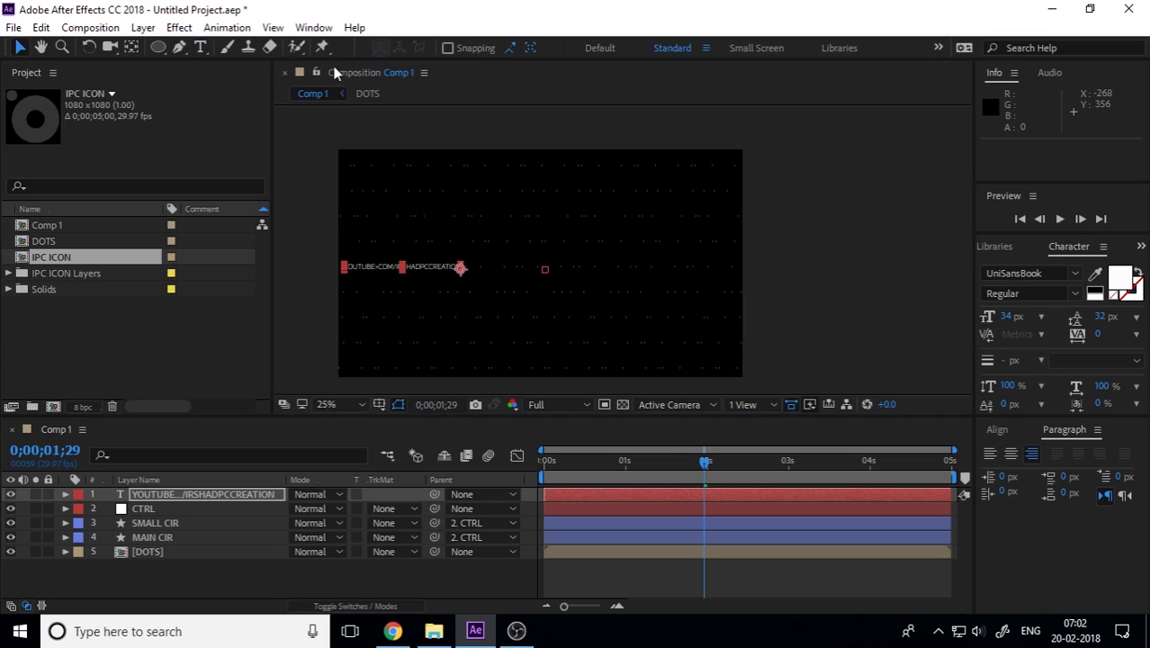
Step: Centre-align the text paragraph and align the text layer horizontally and vertically to the centre of the composition
left_click(1011, 455)
left_click(996, 429)
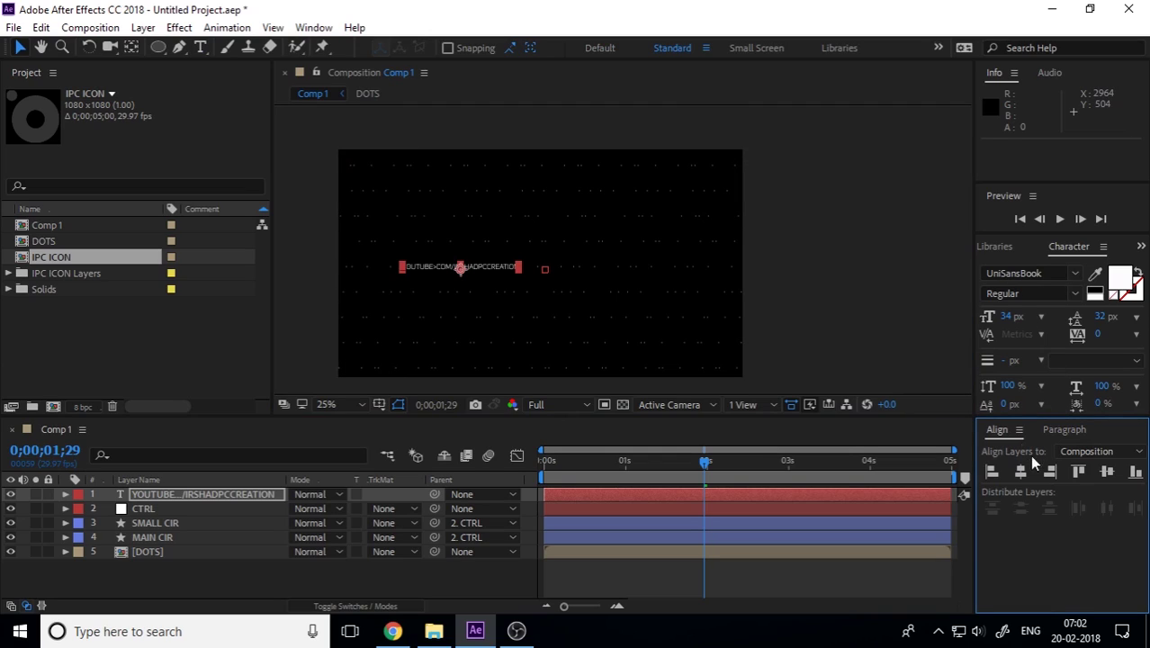
left_click(1020, 473)
left_click(1107, 477)
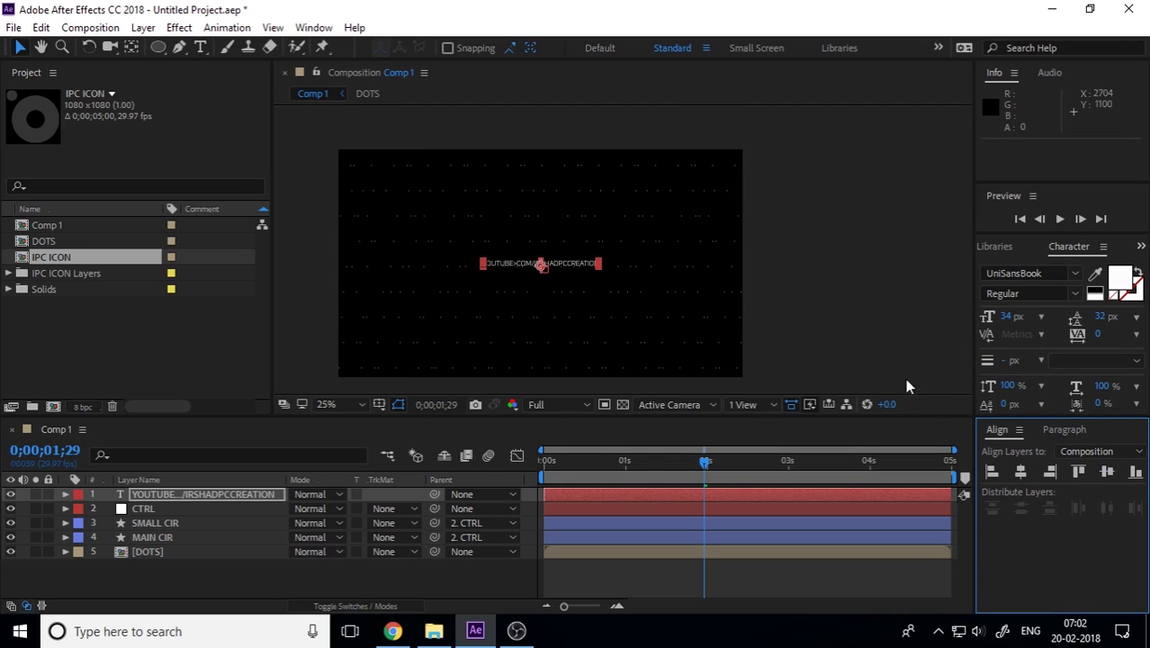
Step: Move the text layer 20 px down over the ring at 0;00;01;12 and nudge it to position 967.3, 572
left_click(877, 326)
scroll(591, 271, "up", 2)
left_click_drag(686, 460, 658, 468)
left_click_drag(577, 254, 576, 263)
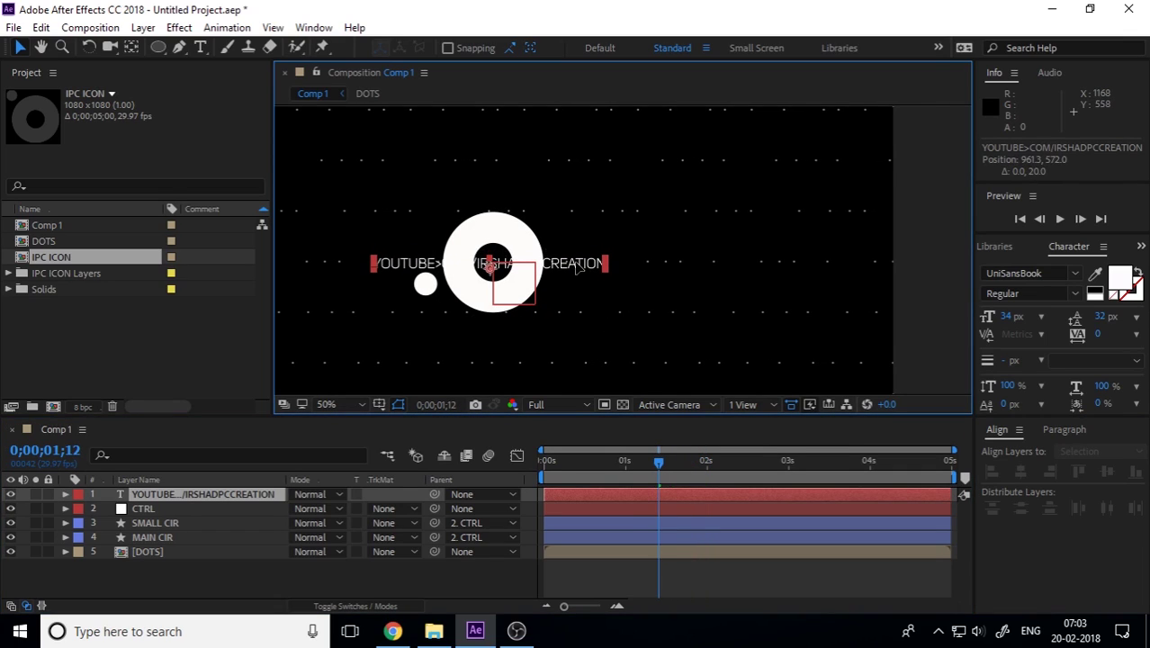
left_click(1022, 471)
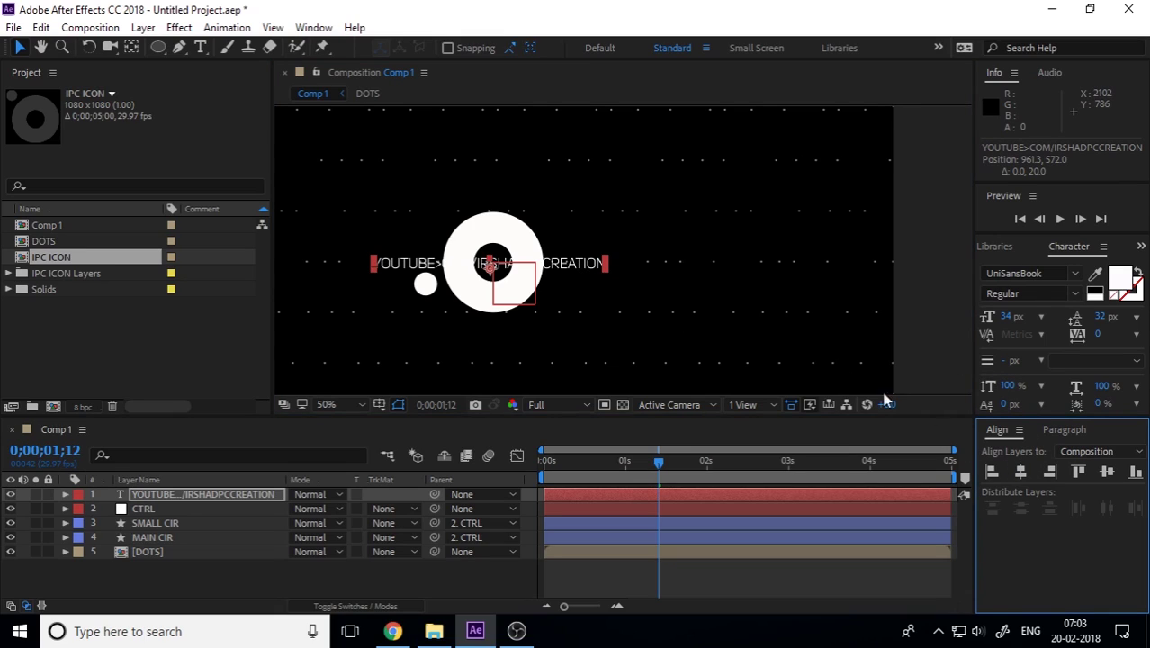
key("Right")
key("Right")
key("Right")
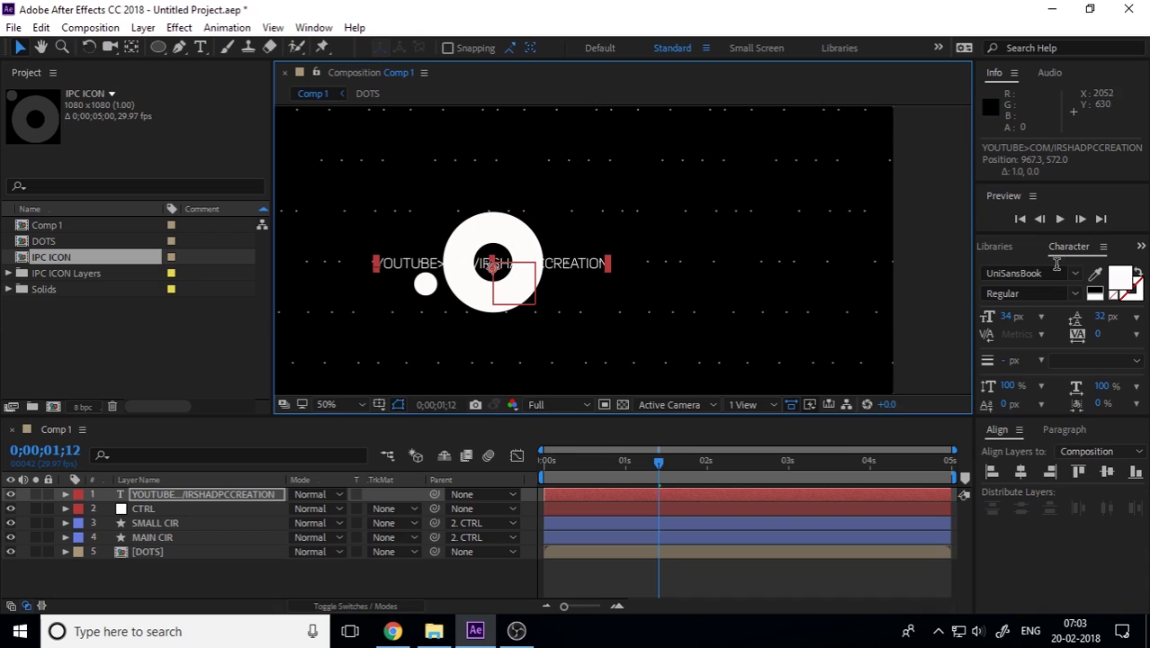
Step: Set the text layer's font to Poppins in the Bold style
left_click(1075, 273)
type("pop")
scroll(923, 537, "down", 3)
left_click(918, 584)
left_click(1074, 294)
left_click(886, 509)
Step: Restyle only the "YOUTUBE>COM/" part of the text to Poppins SemiBold in light grey E9E9E9
double_click(611, 267)
left_click_drag(477, 265, 291, 255)
left_click(1075, 293)
left_click(884, 435)
left_click(1120, 279)
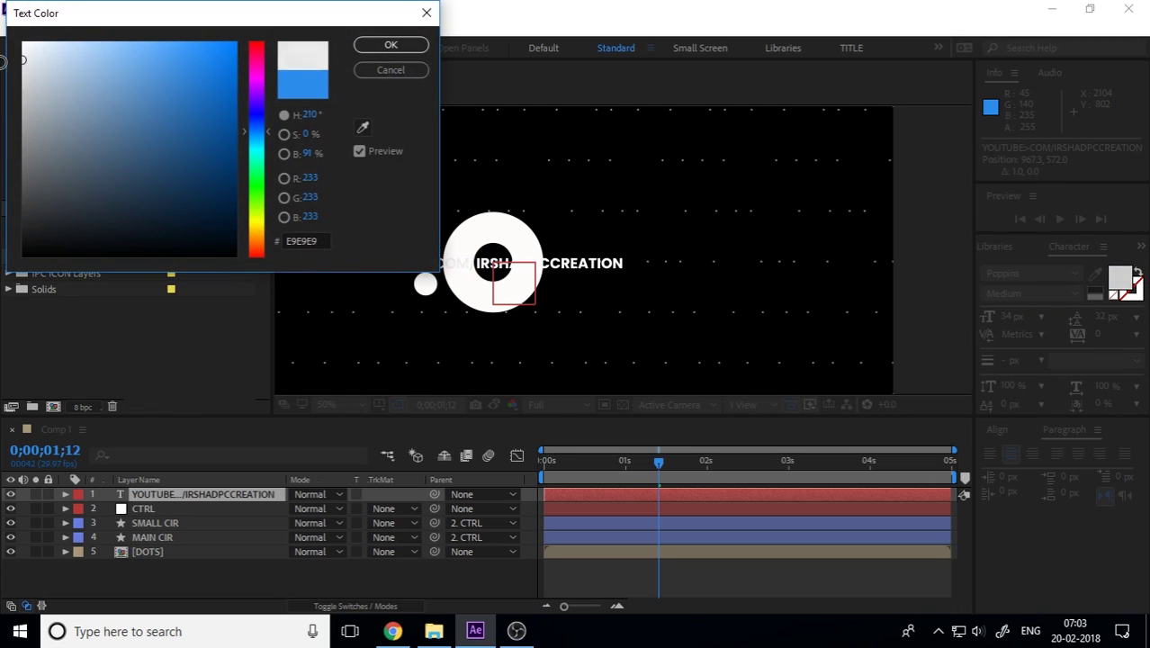
left_click_drag(15, 57, 16, 60)
left_click(391, 45)
left_click(1074, 294)
left_click(886, 473)
left_click(19, 47)
Step: Undo the accidental change to the DOTS layer and lock that layer
left_click(588, 331)
key("ctrl+z")
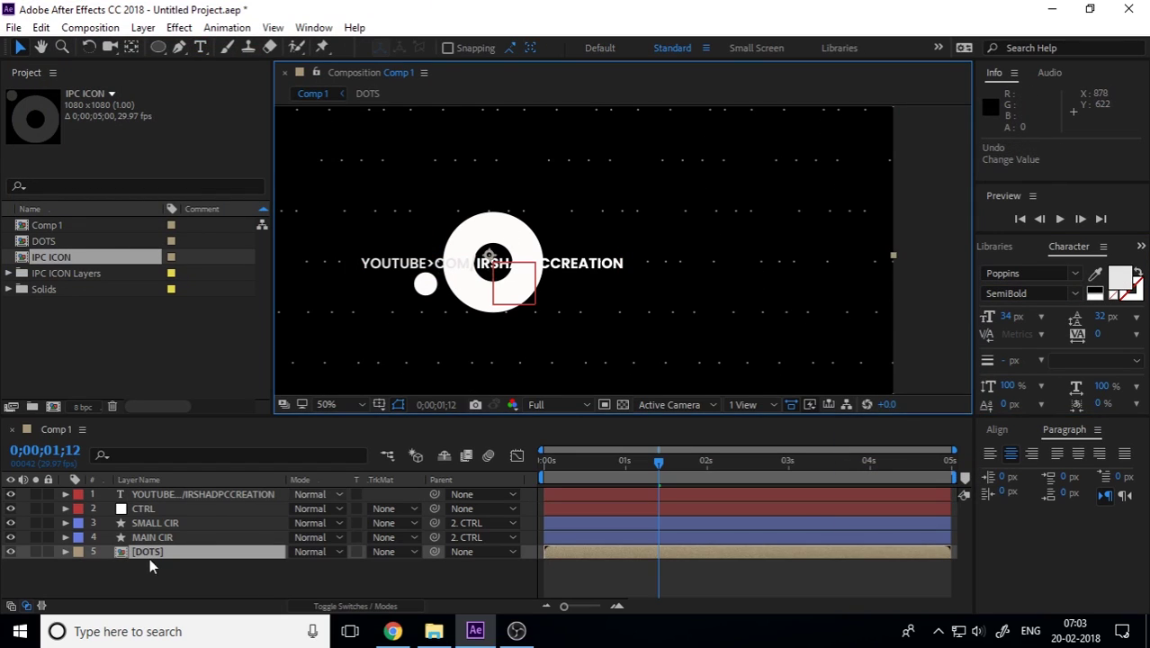
left_click(48, 551)
Step: Replace the ">" in the text with a period so that it reads "YOUTUBE.COM/IRSHADPCCREATION"
double_click(184, 495)
left_click(435, 264)
key("BackSpace")
type(".")
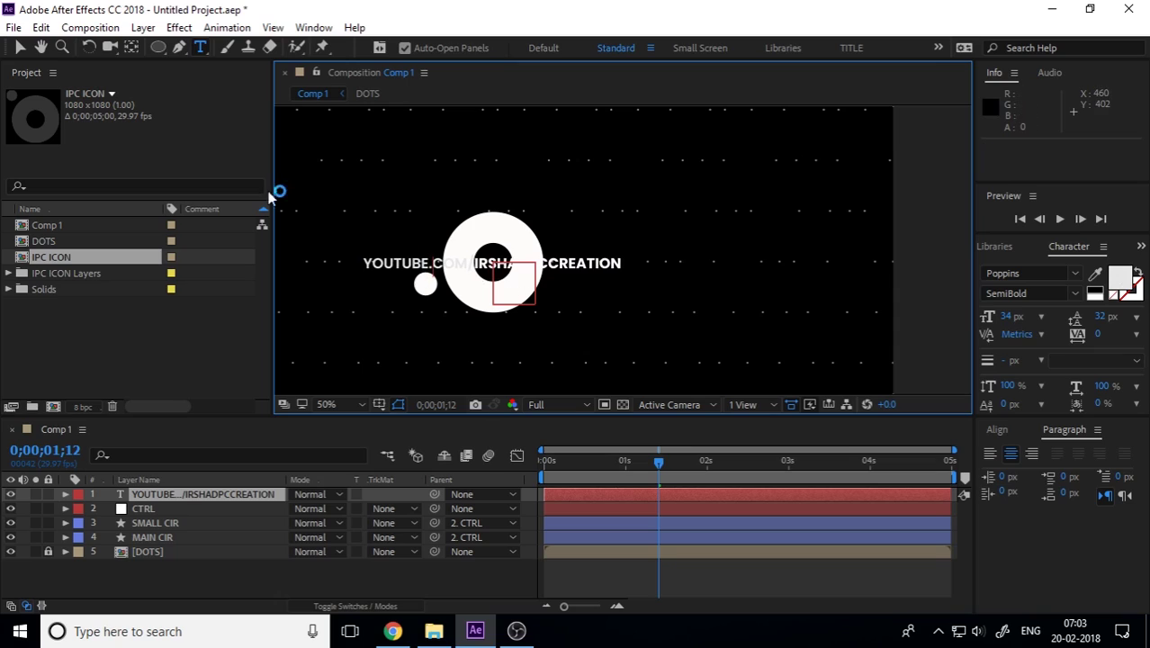
type("v")
left_click(1000, 430)
Step: Keyframe the text layer's scale from 25% at 0;00;01;17 to 100% at 0;00;01;27, matching CTRL's keyframe times
left_click(221, 510)
key("s")
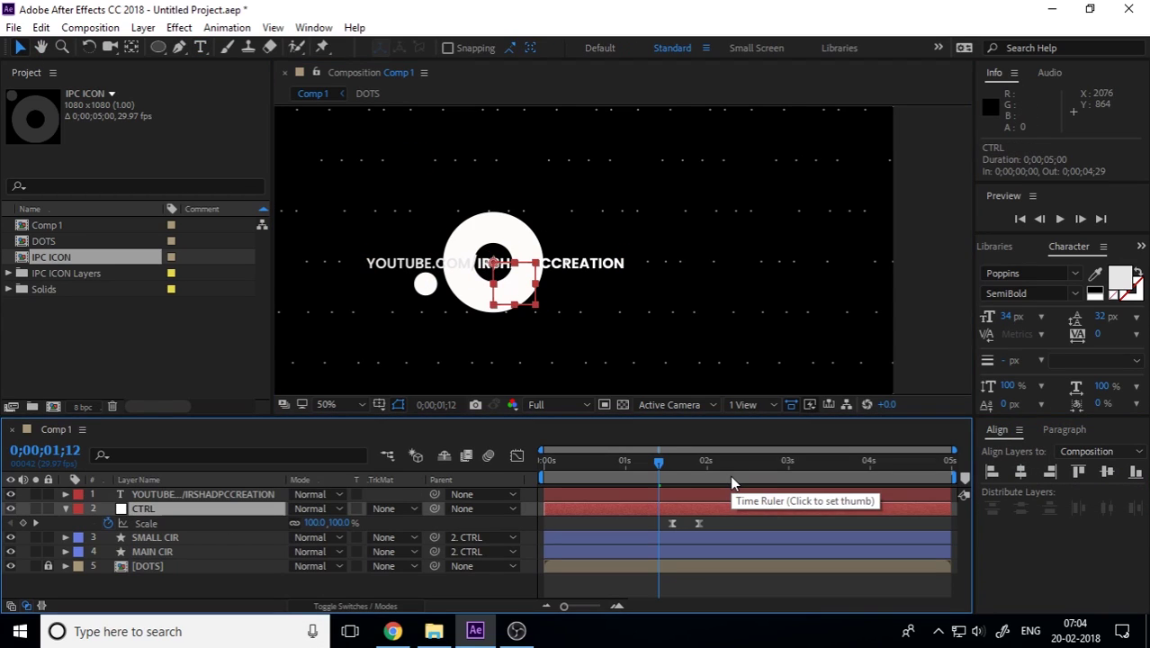
key("k")
left_click(226, 494)
key("k")
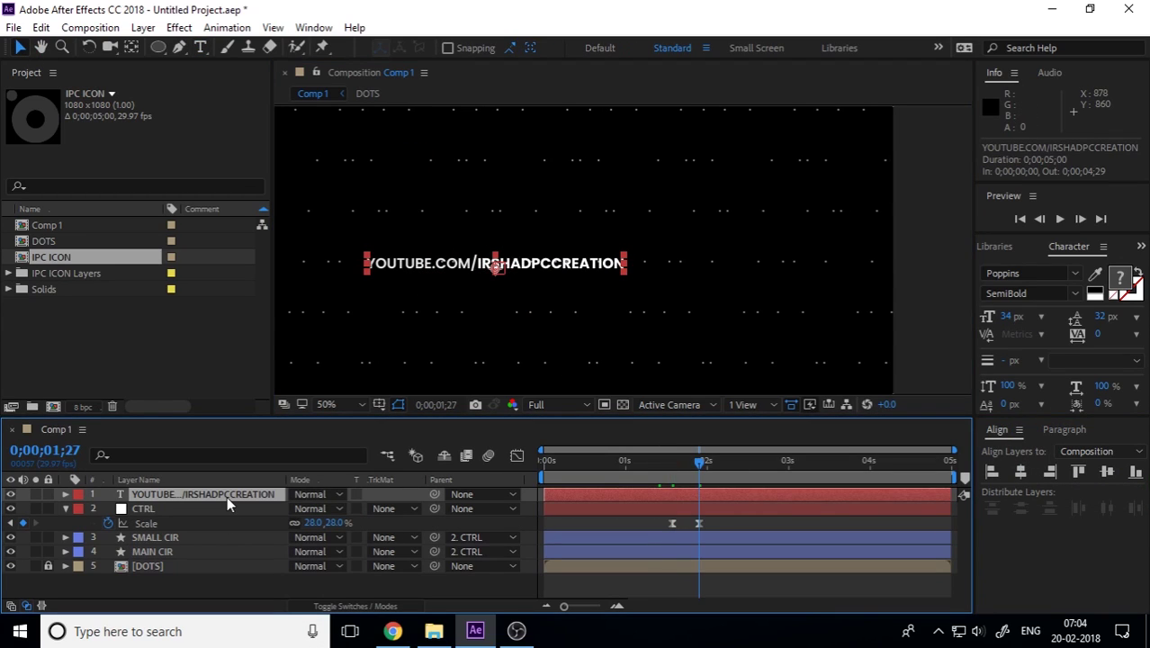
key("s")
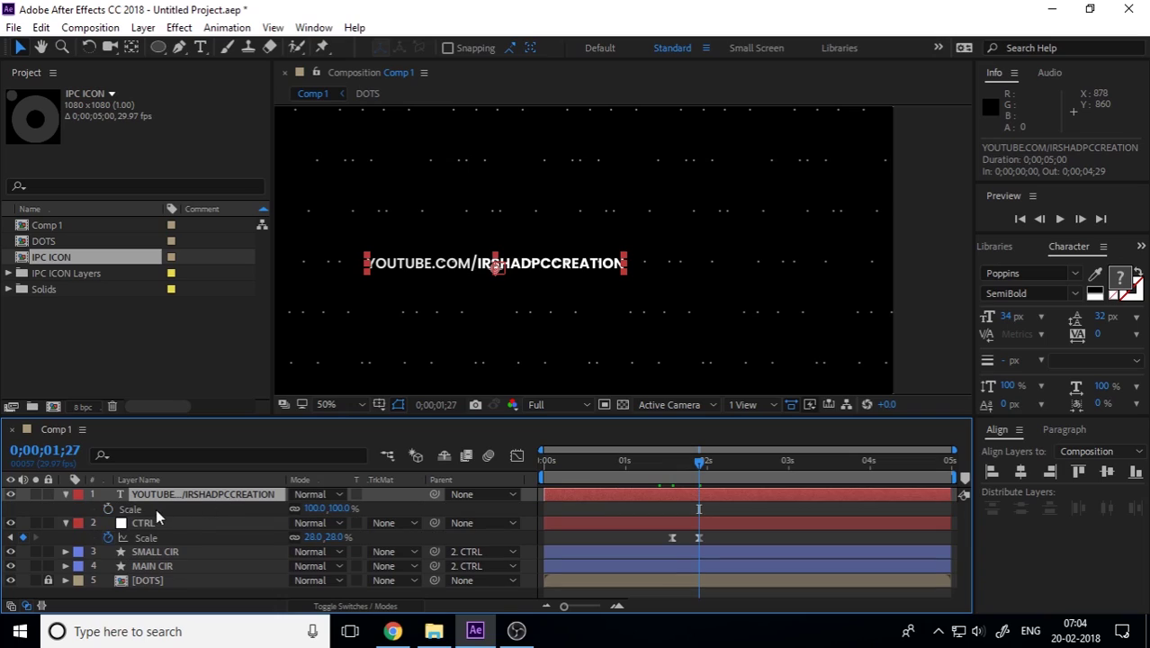
left_click(109, 509)
key("j")
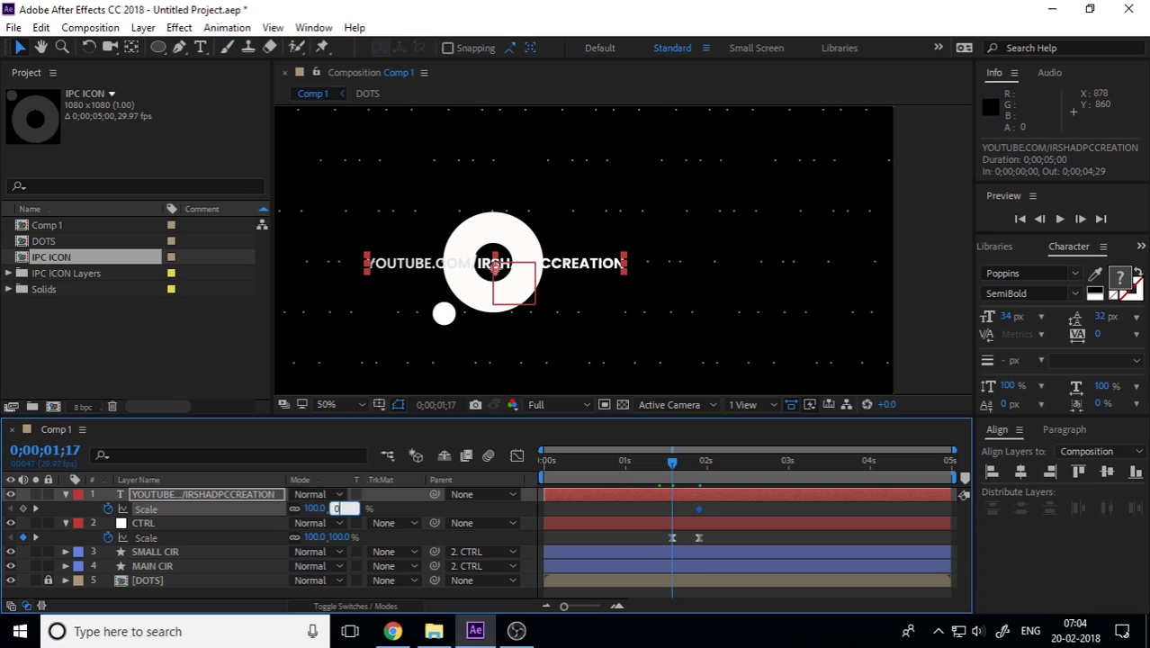
key("Return")
left_click(331, 509)
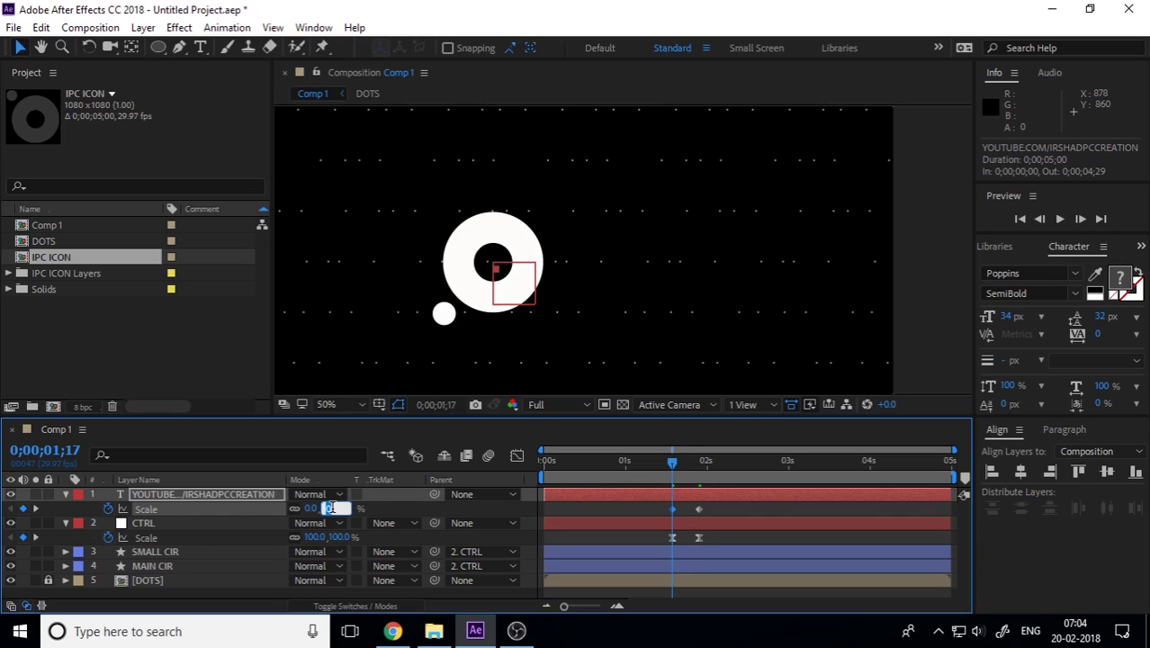
key("Return")
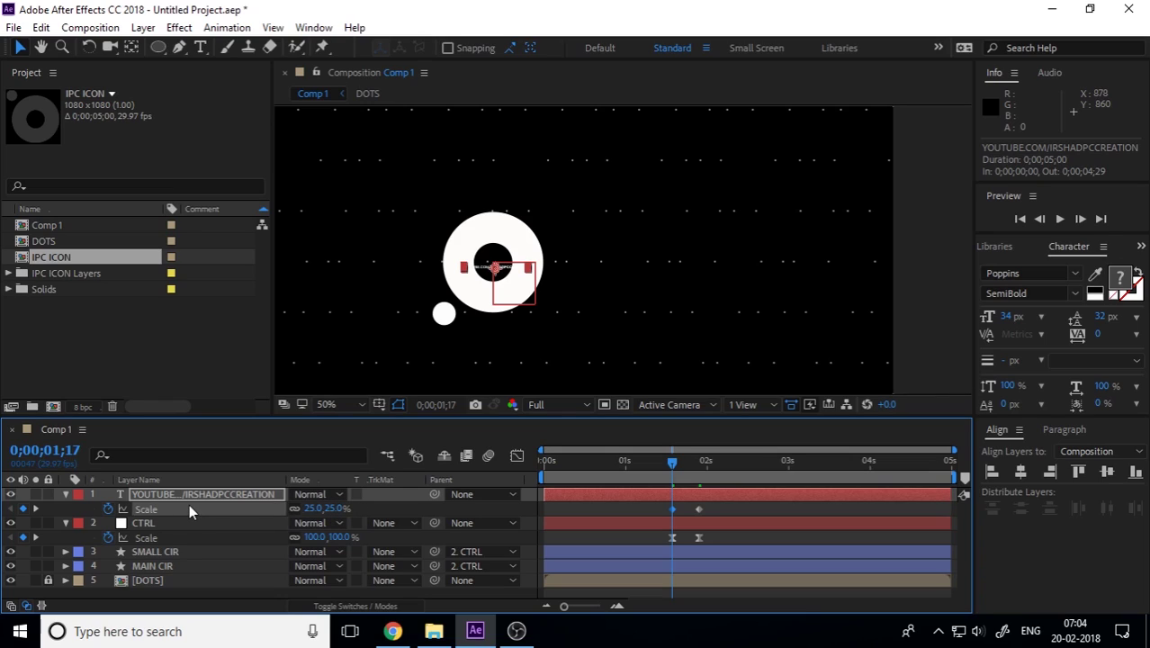
Step: Keyframe the text layer's opacity from 0% at 0;00;01;17 to 100% at 0;00;01;22, with its Scale keyframes also shown
key("t")
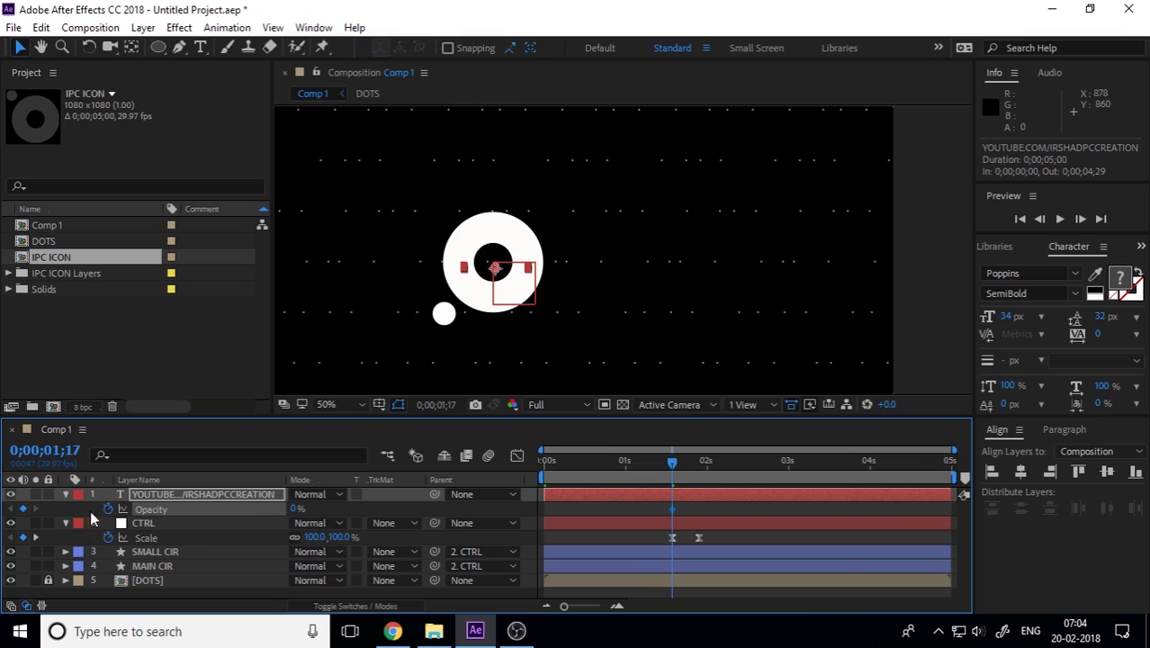
key("shift+s")
key("k")
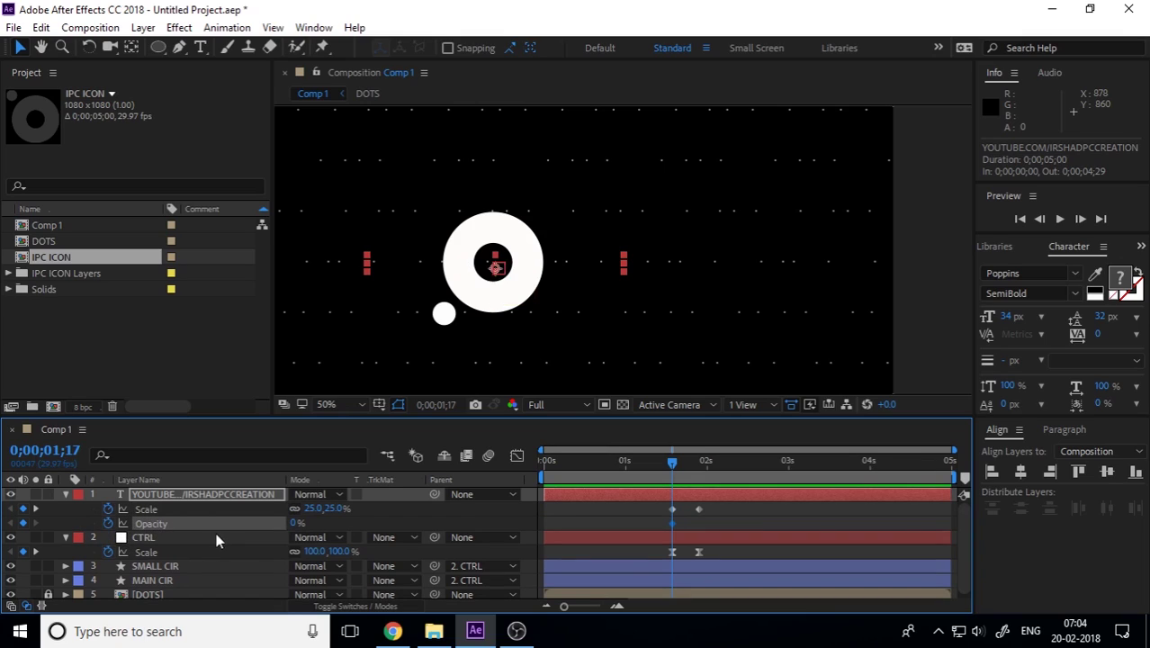
left_click_drag(299, 522, 657, 525)
Step: Undo the accidental shift of the text layer and apply Easy Ease to its Scale and Opacity keyframes
left_click(517, 456)
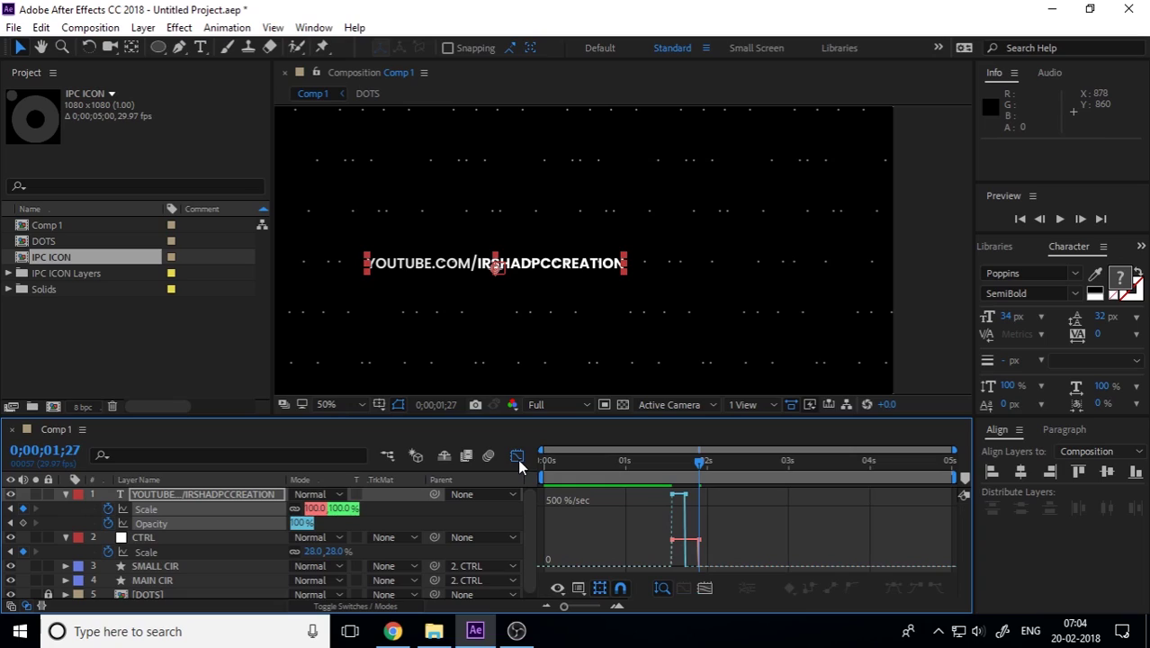
left_click(520, 459)
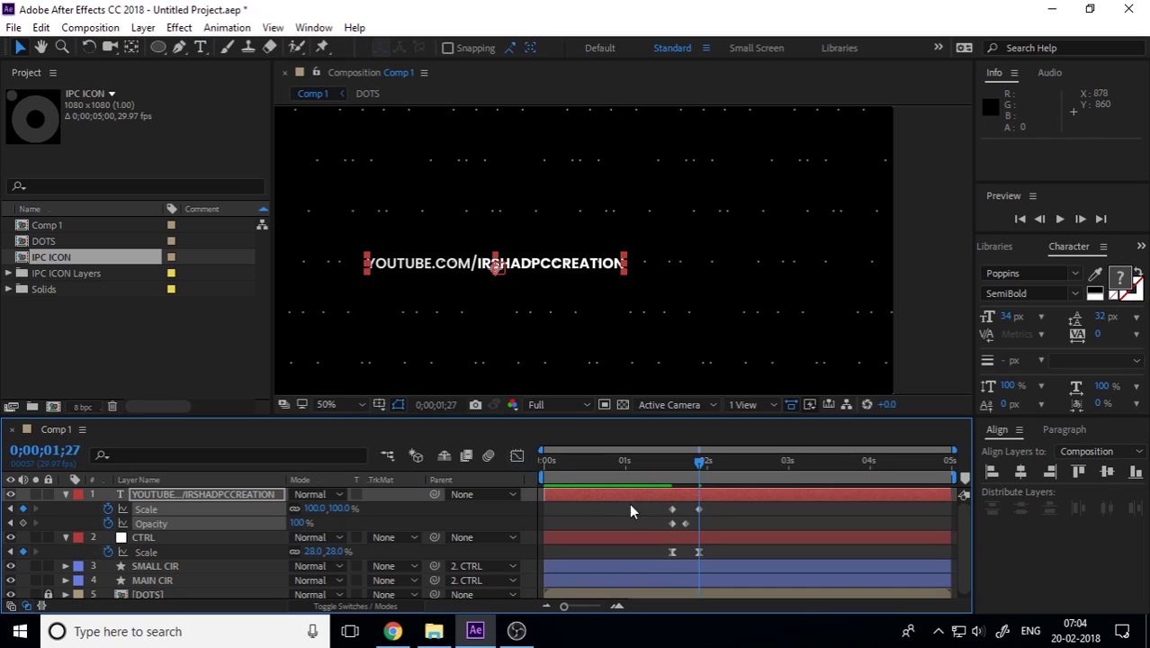
key("ctrl+z")
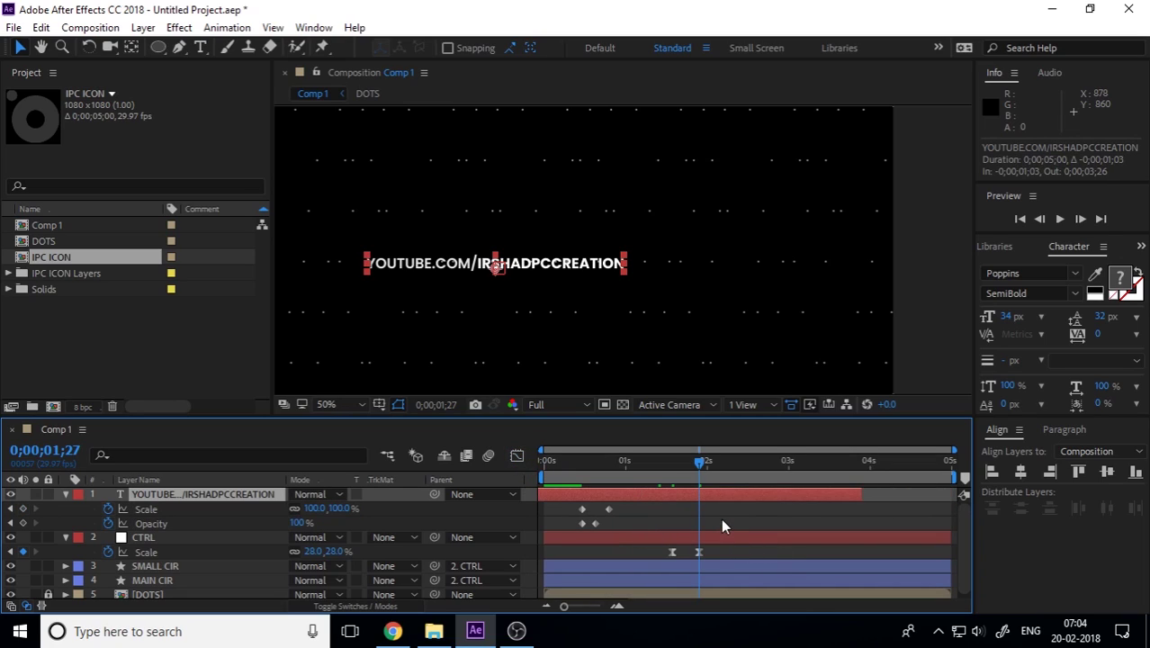
left_click_drag(721, 511, 630, 542)
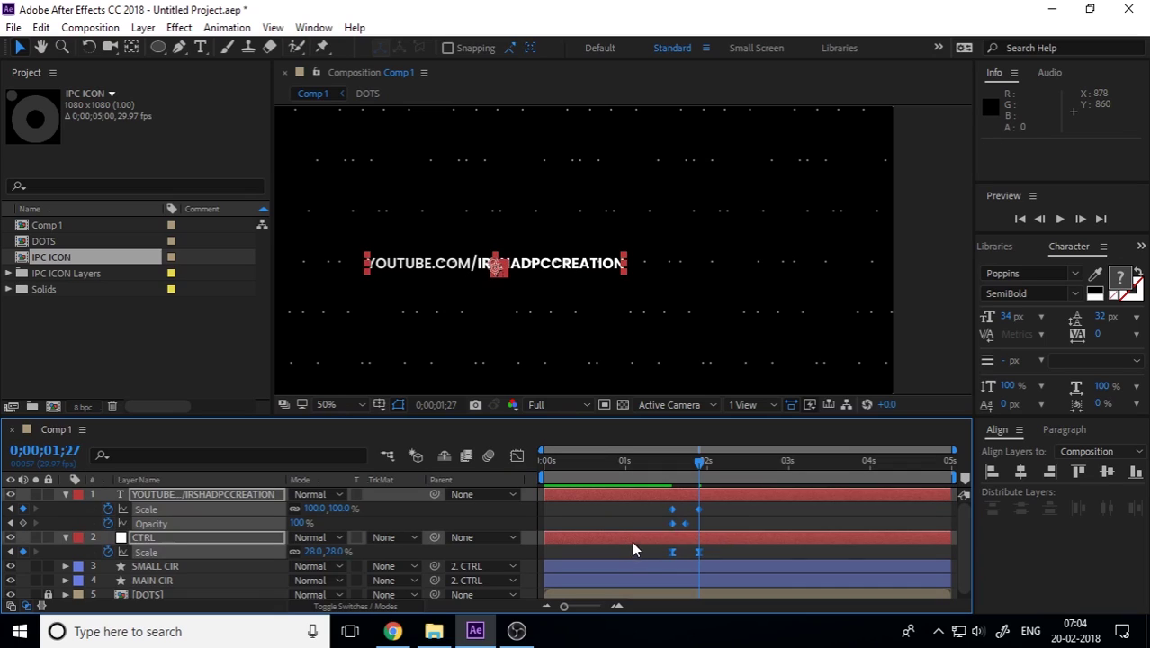
left_click_drag(715, 509, 649, 529)
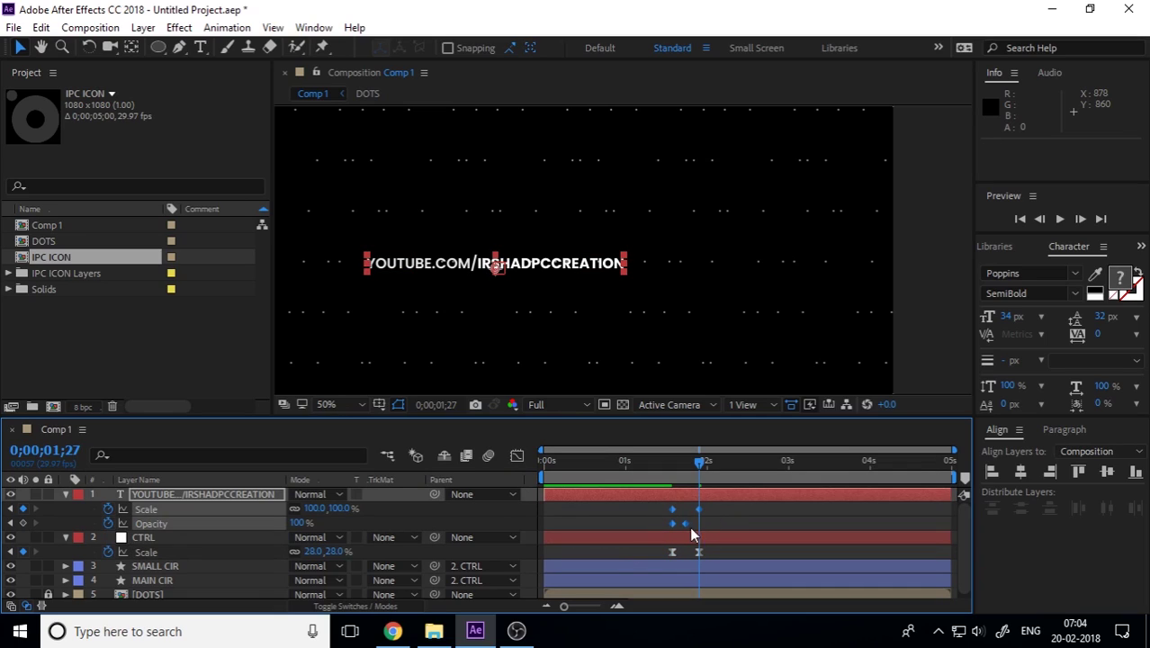
left_click(518, 456)
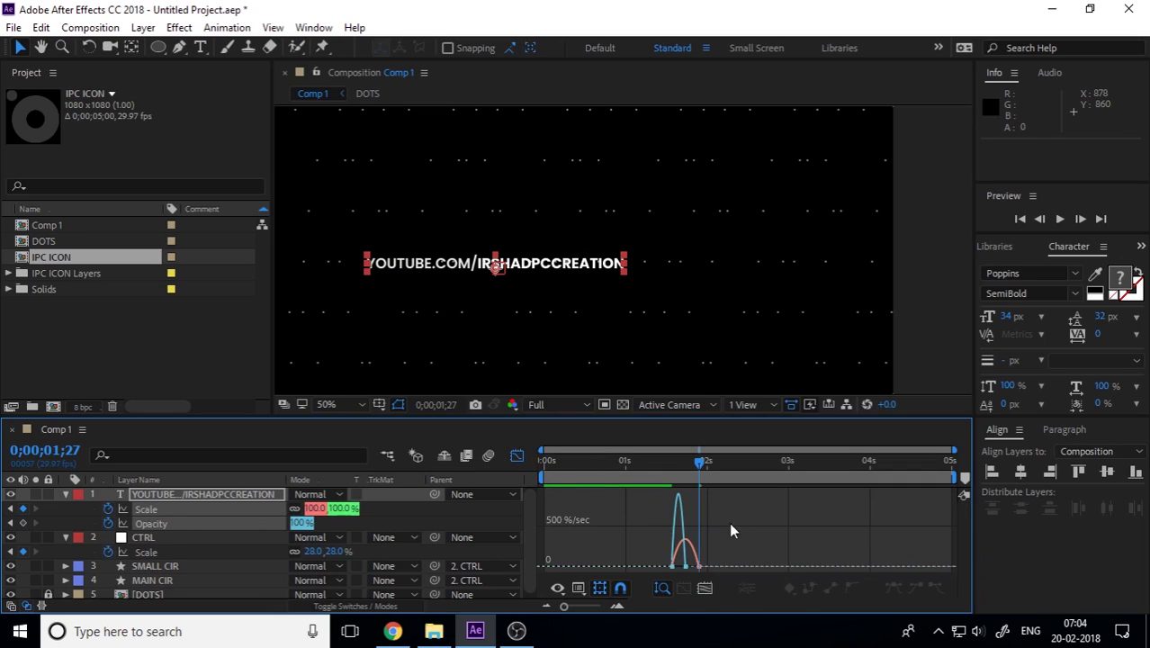
Step: Reshape the text's Scale and Opacity speed curves so that they build slowly and peak near the final keyframes
left_click_drag(734, 543, 634, 572)
scroll(688, 574, "up", 3)
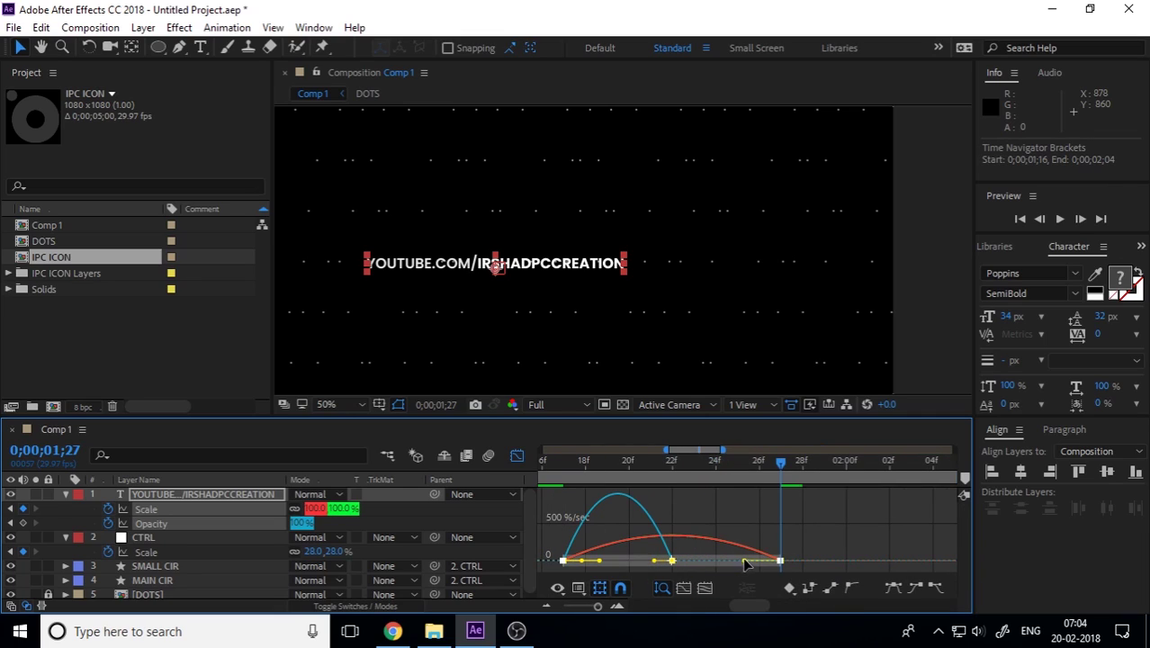
left_click_drag(600, 561, 630, 561)
left_click_drag(743, 563, 757, 563)
left_click(831, 533)
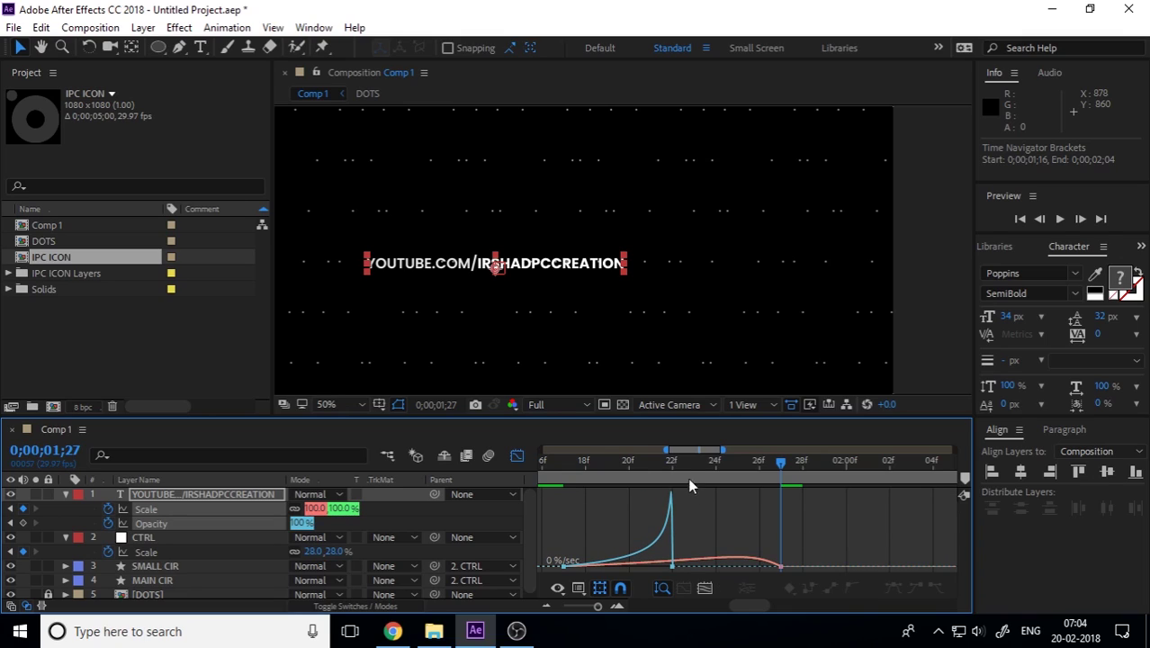
left_click_drag(826, 547, 758, 573)
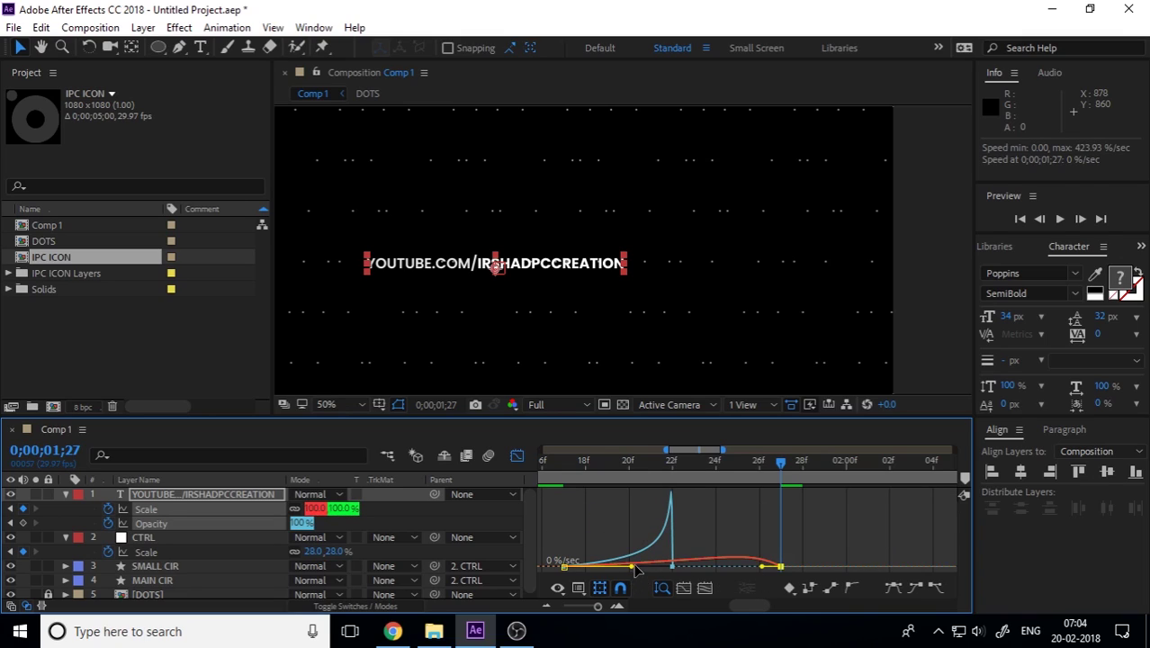
left_click_drag(632, 569, 772, 572)
Step: Preview the transition from the ring icon to the text, starting from 0;00;01;17 and then from 0;00;01;06
left_click_drag(766, 477, 561, 487)
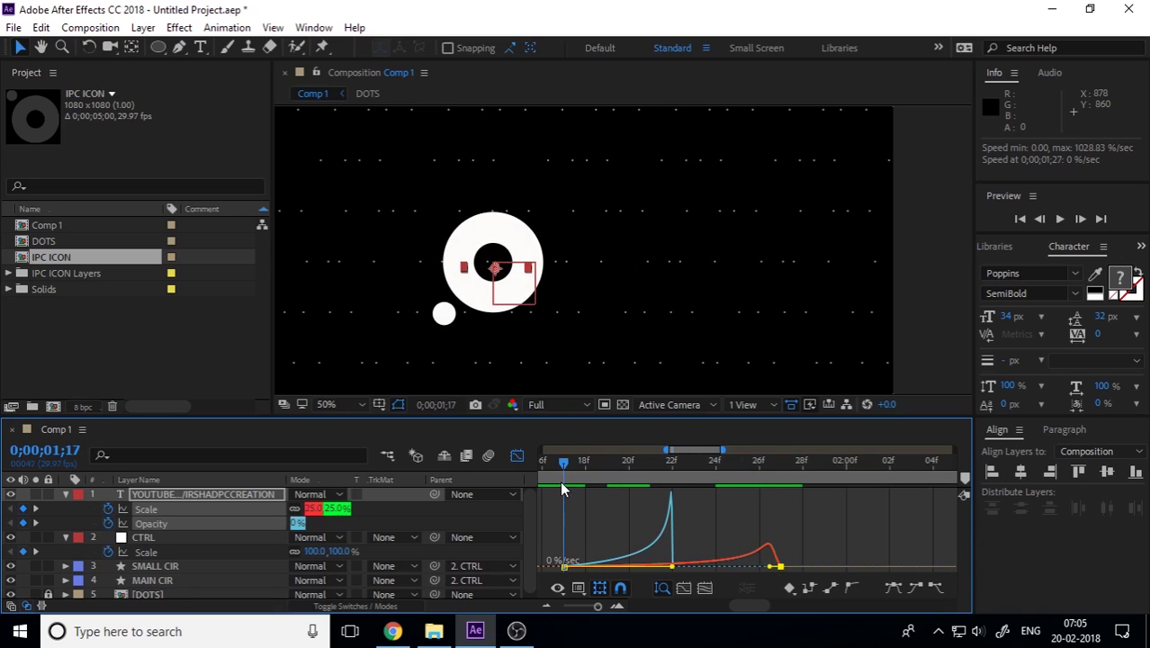
key("space")
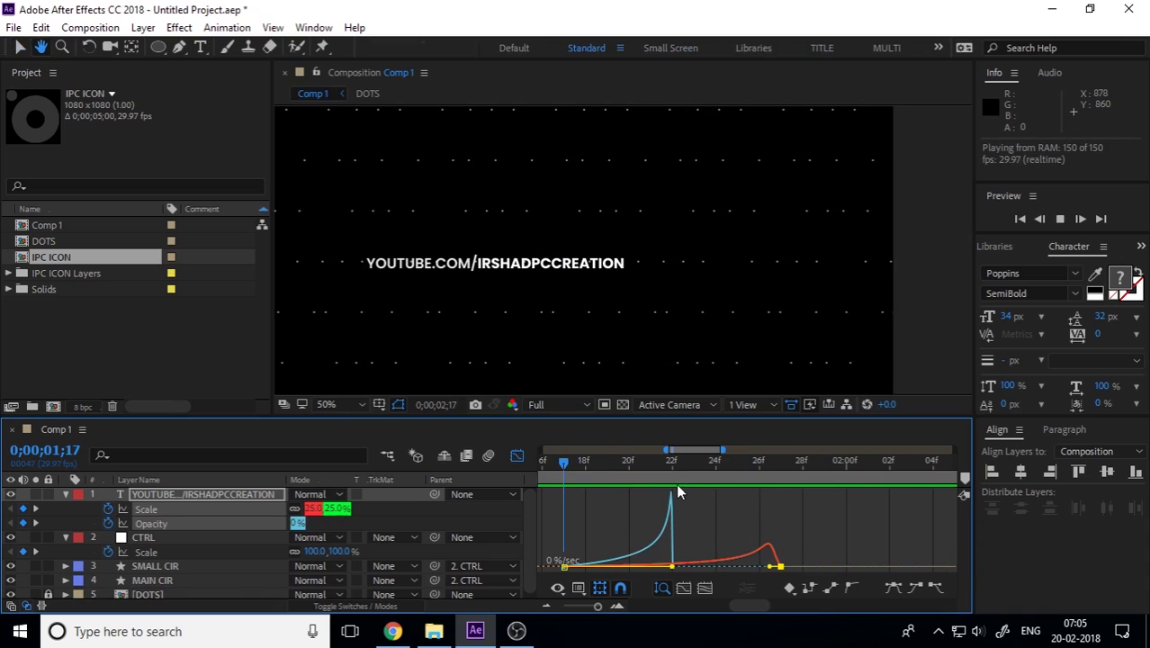
left_click_drag(726, 450, 540, 450)
left_click_drag(793, 461, 713, 477)
key("space")
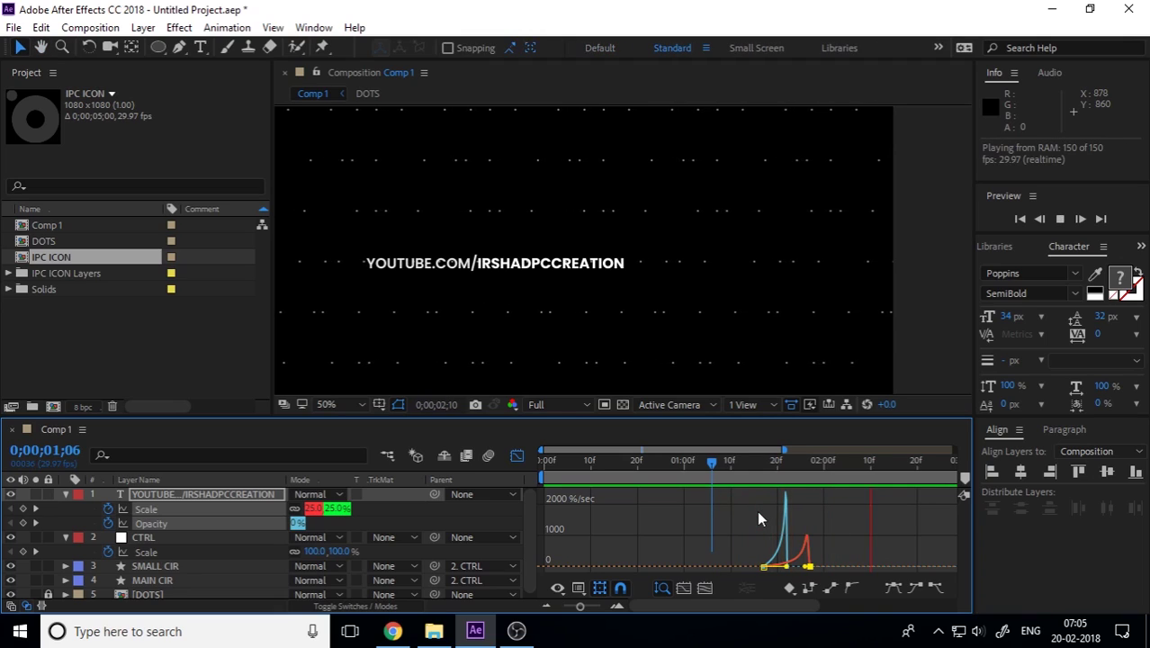
key("space")
Step: Reshape the text's Scale and Opacity speed curves so that they peak early and ease out, and preview the transition
left_click_drag(806, 566, 776, 567)
left_click_drag(776, 566, 800, 566)
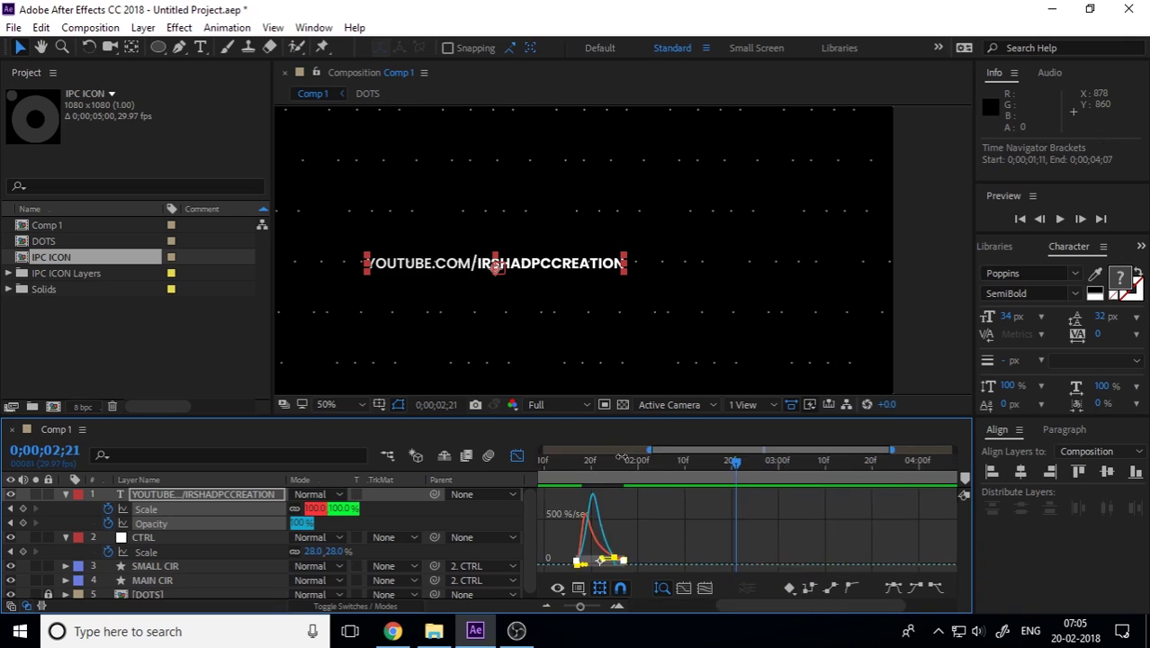
left_click_drag(644, 449, 538, 458)
left_click(676, 462)
key("space")
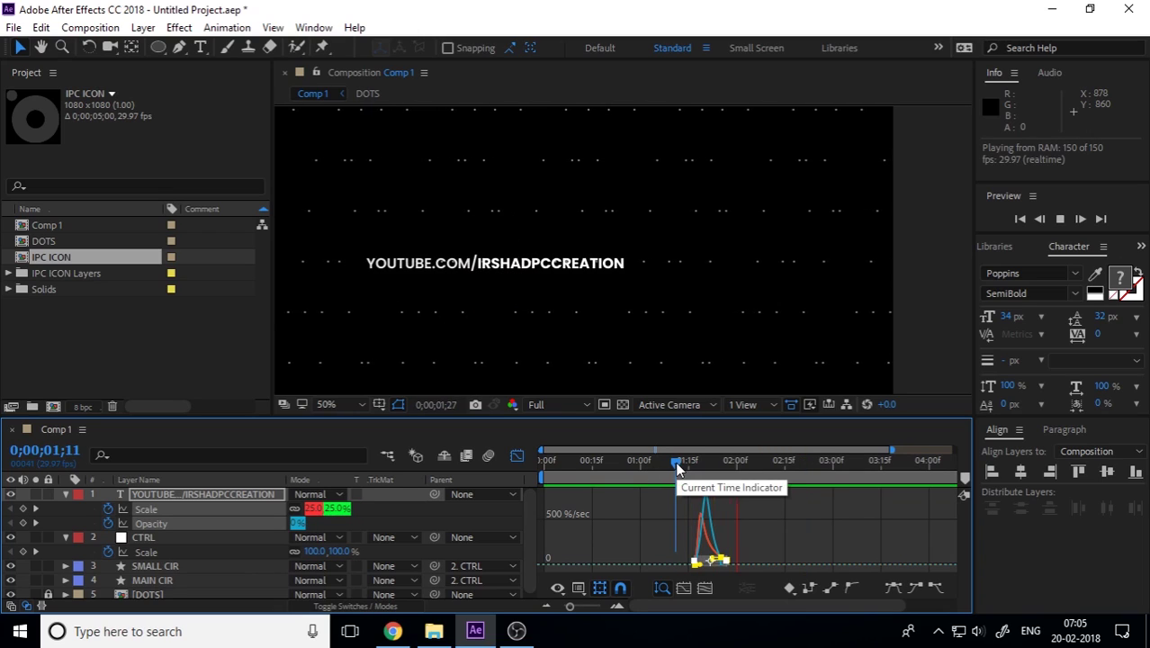
left_click_drag(676, 463, 655, 463)
key("space")
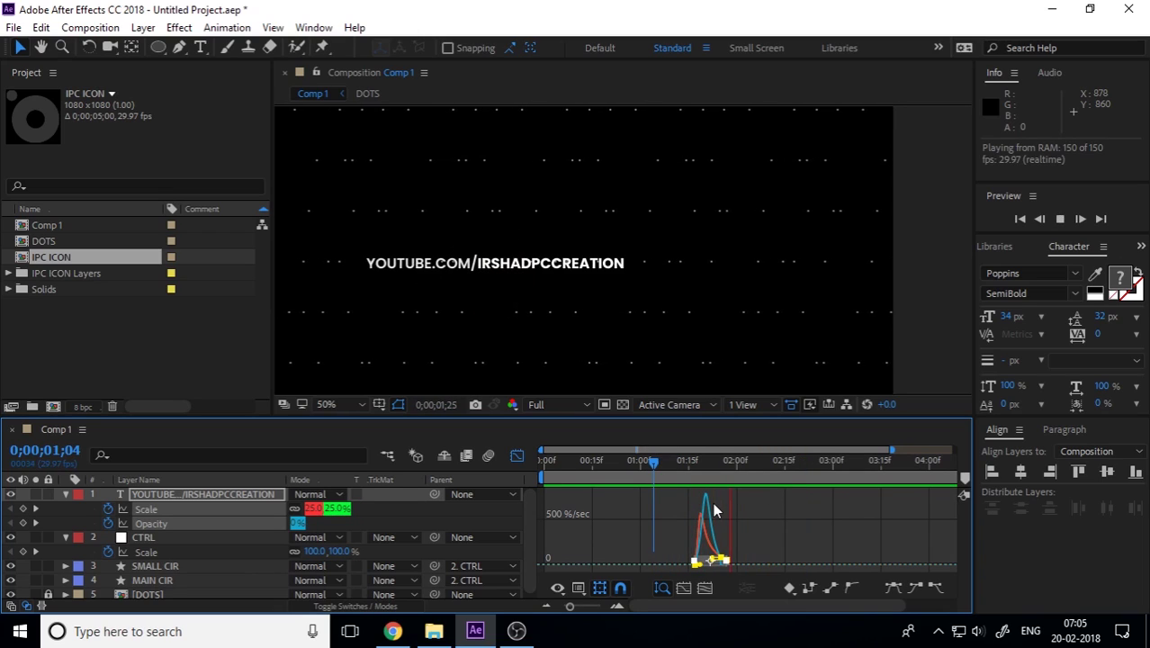
key("space")
Step: Move the text's final Scale keyframe to 0;00;02;05 and its final Opacity keyframe to about 0;00;02;02
key("equal")
key("equal")
left_click_drag(591, 552, 668, 564)
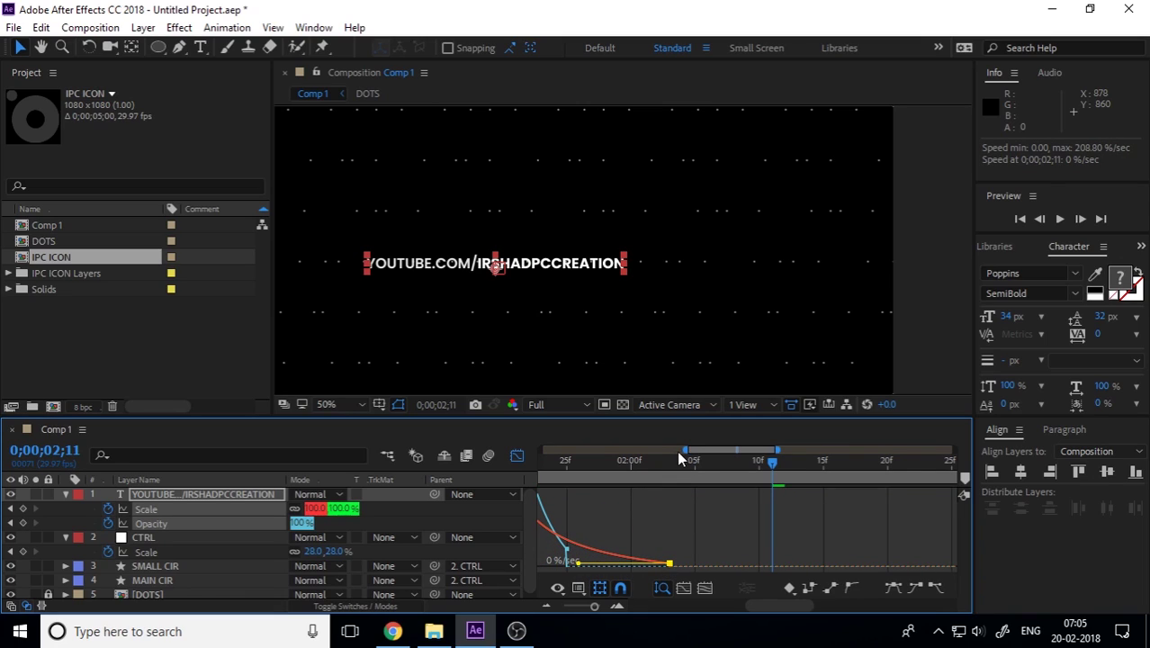
left_click_drag(690, 450, 632, 455)
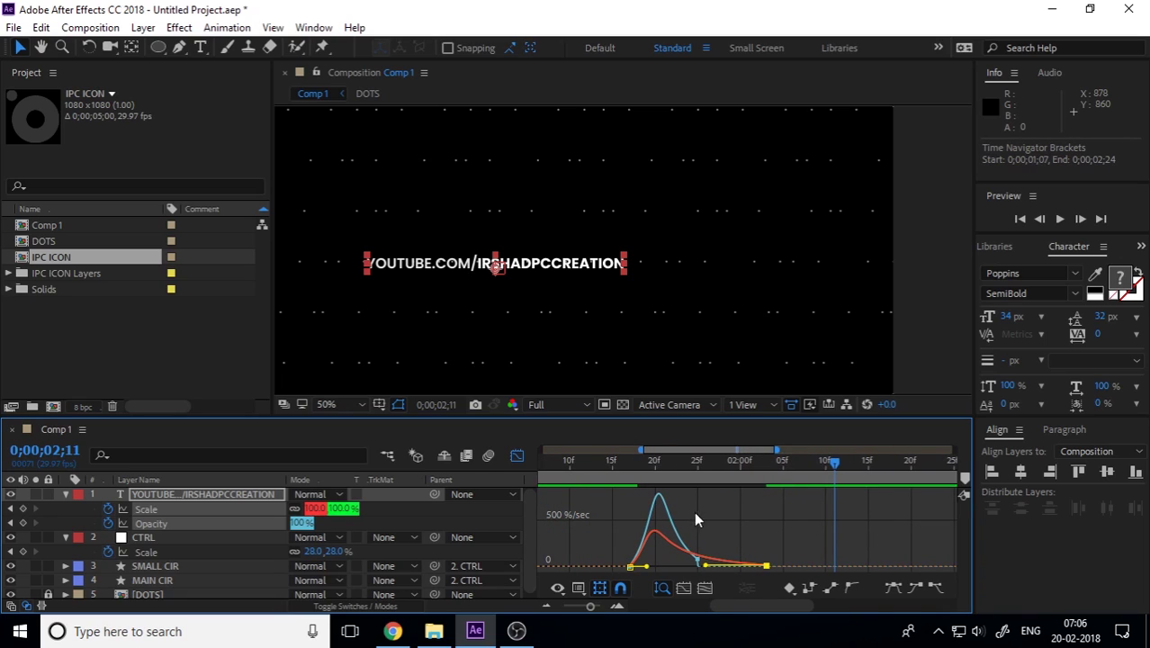
left_click_drag(700, 565, 752, 567)
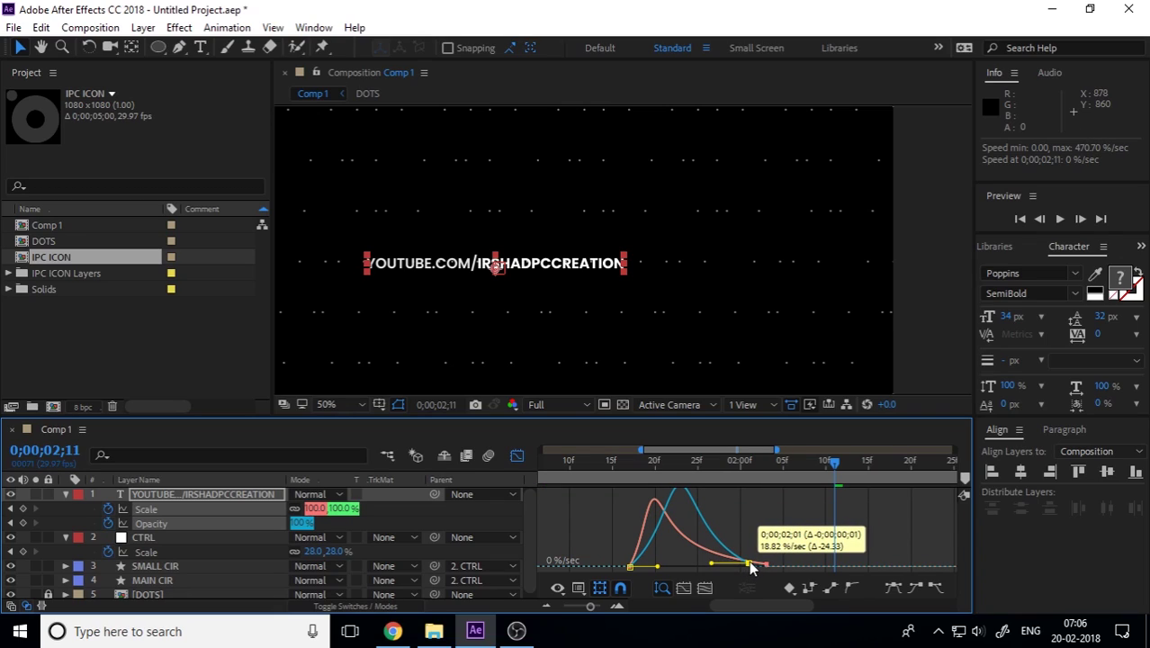
left_click_drag(752, 566, 783, 567)
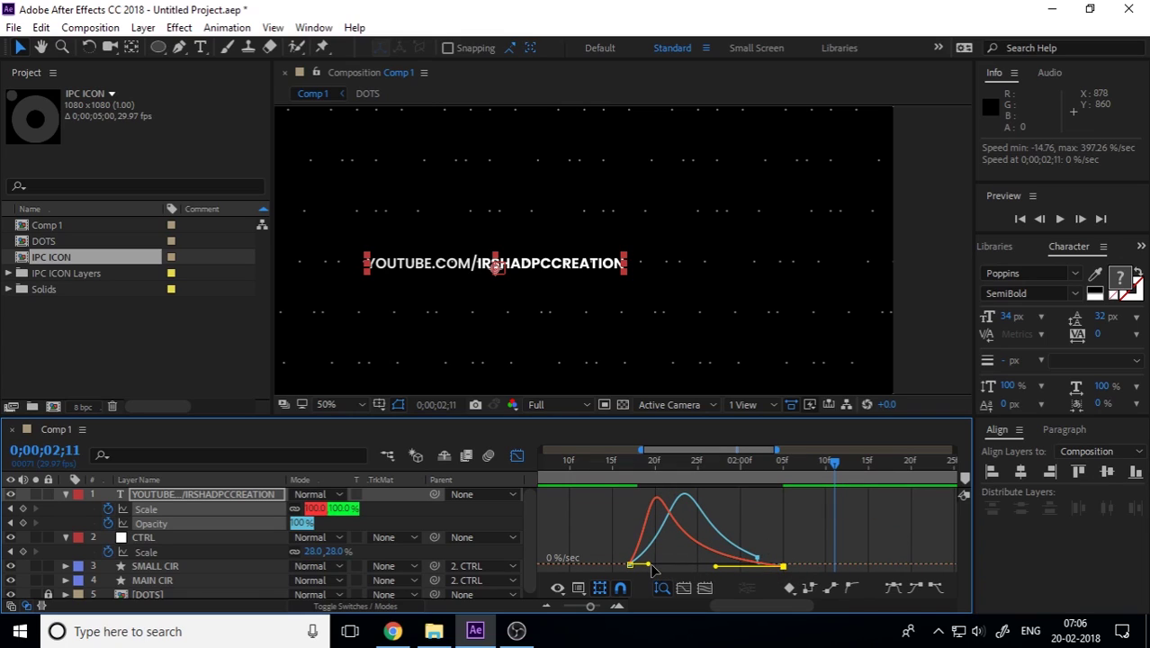
Step: Refine the Scale speed handles for a quicker start and long ease-out, and move the final Opacity keyframe to 0;00;02;00
left_click_drag(650, 565, 644, 566)
left_click_drag(717, 566, 717, 567)
left_click_drag(781, 545, 699, 566)
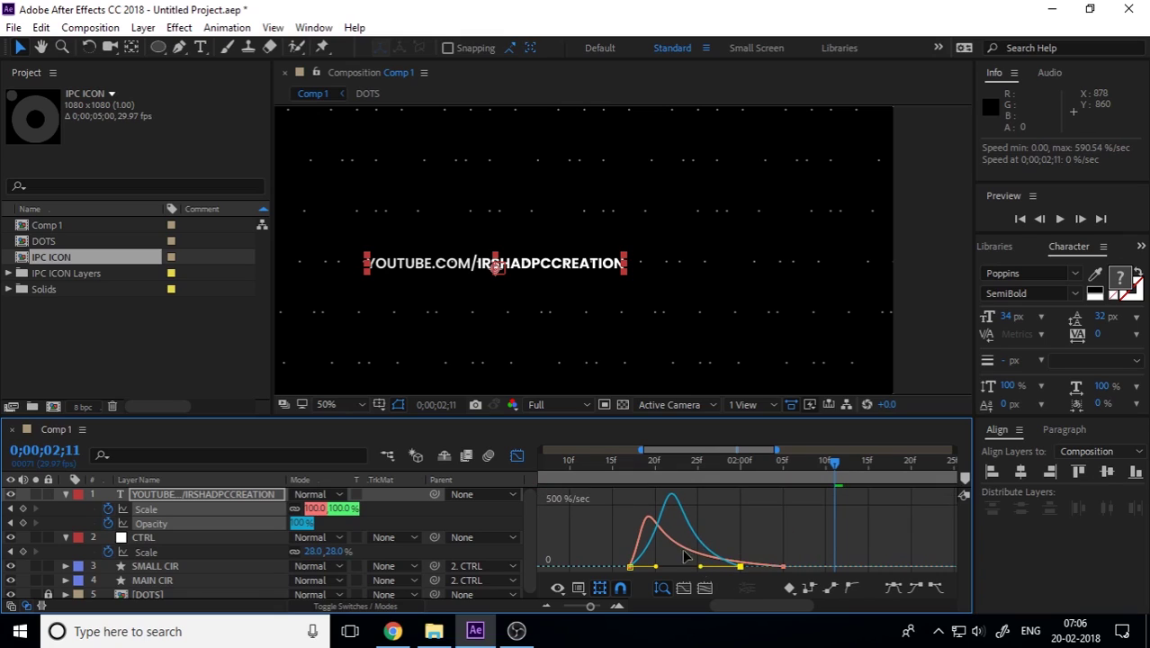
Step: Return to the keyframe view of the full timeline and preview the retimed text reveal from 0;00;01;00
left_click_drag(643, 449, 541, 449)
left_click_drag(781, 452, 952, 450)
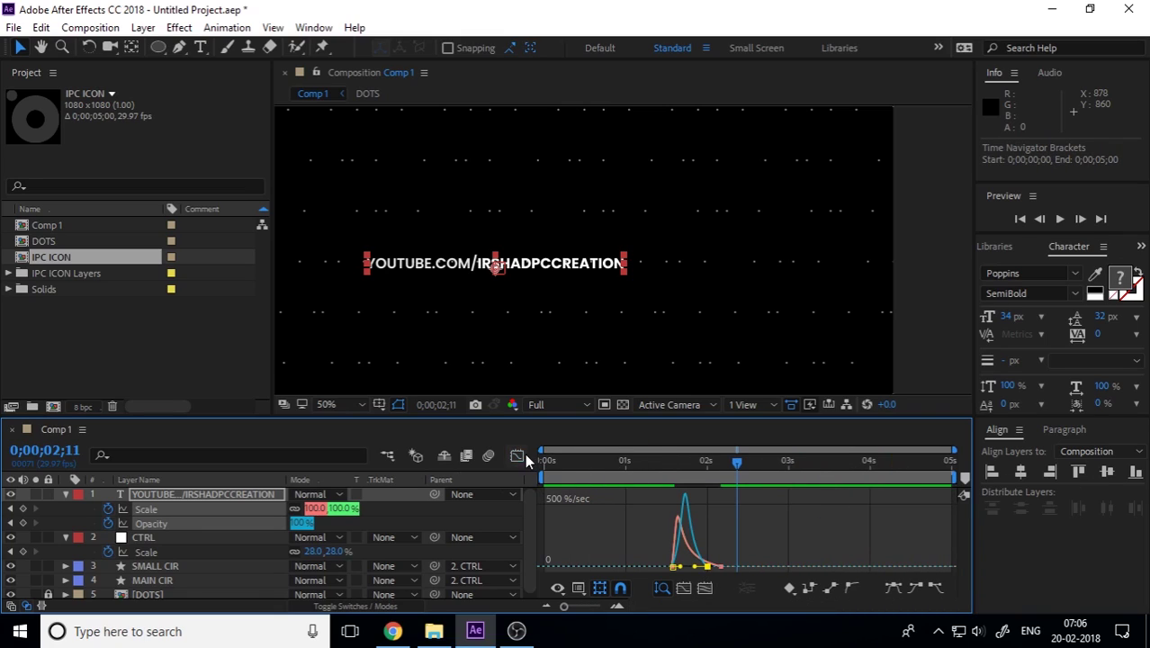
left_click(516, 456)
left_click(652, 463)
left_click(621, 474)
key("space")
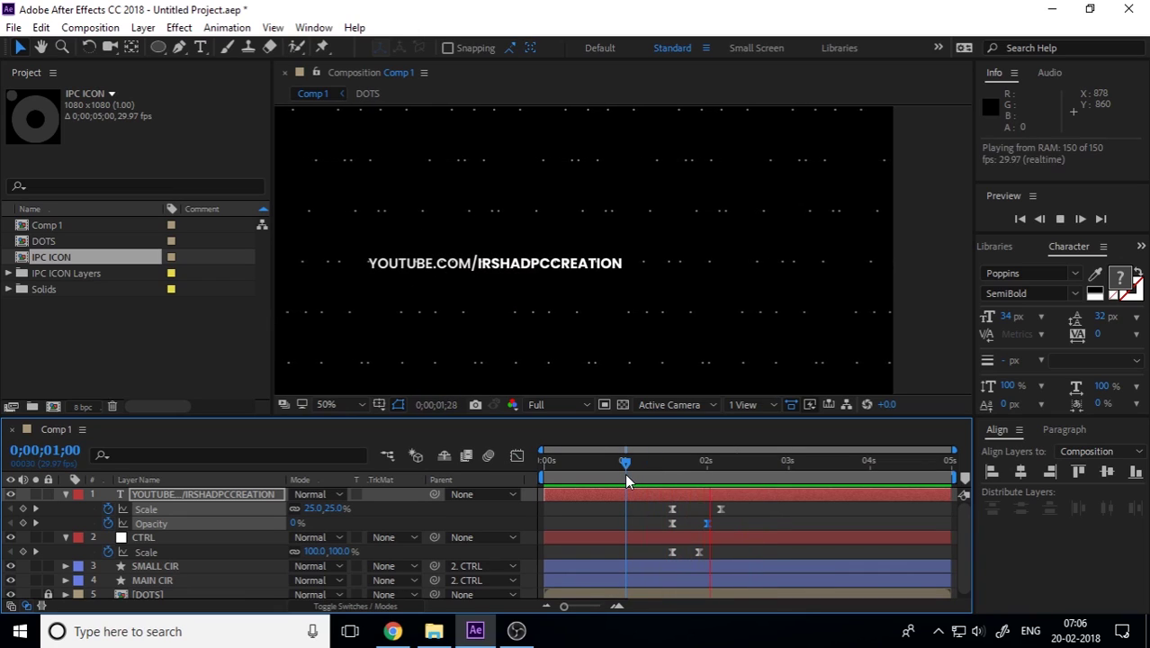
left_click(668, 481)
left_click(648, 473)
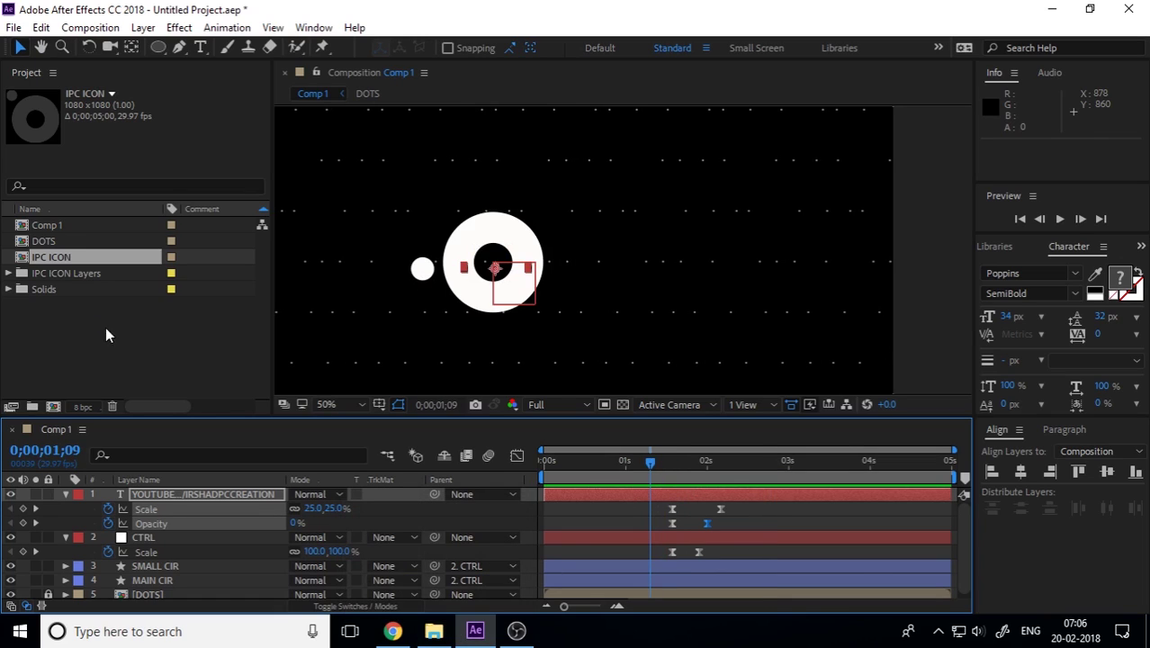
Step: Import ORIGINAL MKBHD OUTRO.mp4, place it beneath the DOTS layer, and hide its video while keeping its audio on
left_click(436, 632)
left_click_drag(190, 231, 131, 346)
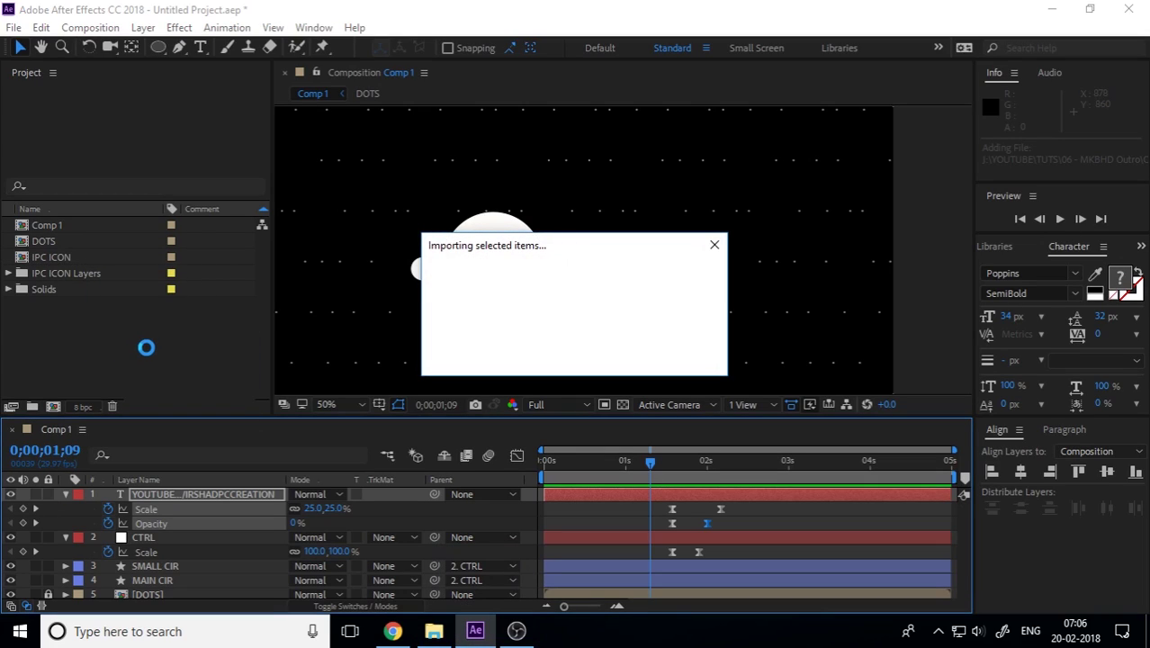
left_click_drag(69, 287, 157, 594)
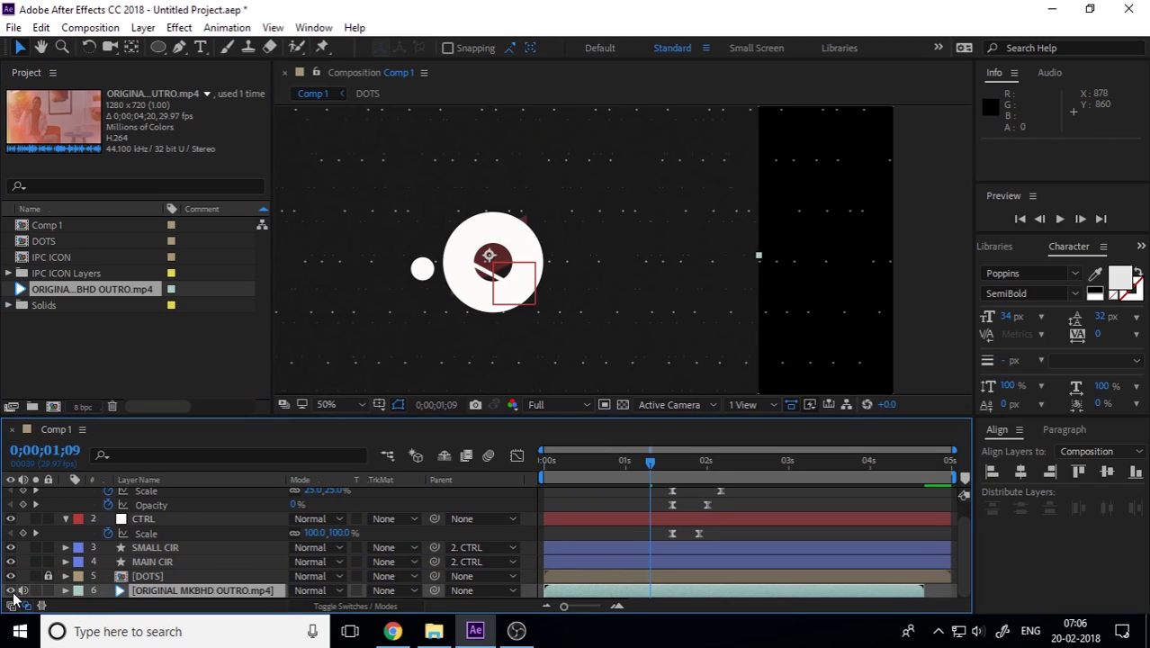
left_click(11, 591)
Step: Preview the whole composition from the start together with the outro footage's audio
key("space")
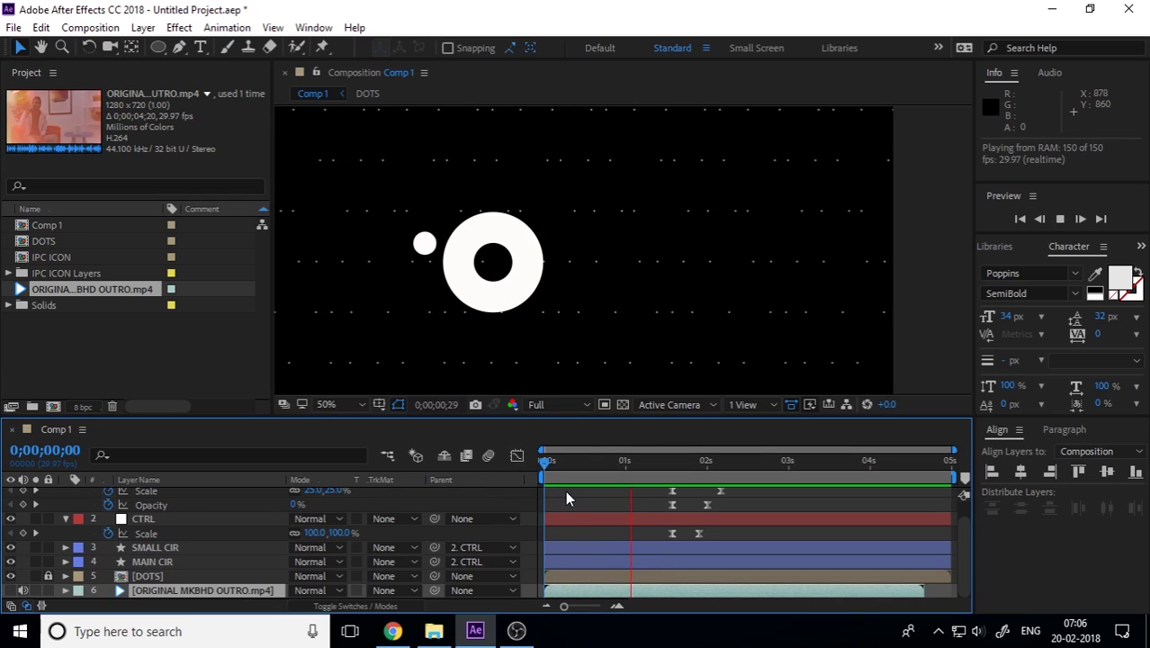
key("space")
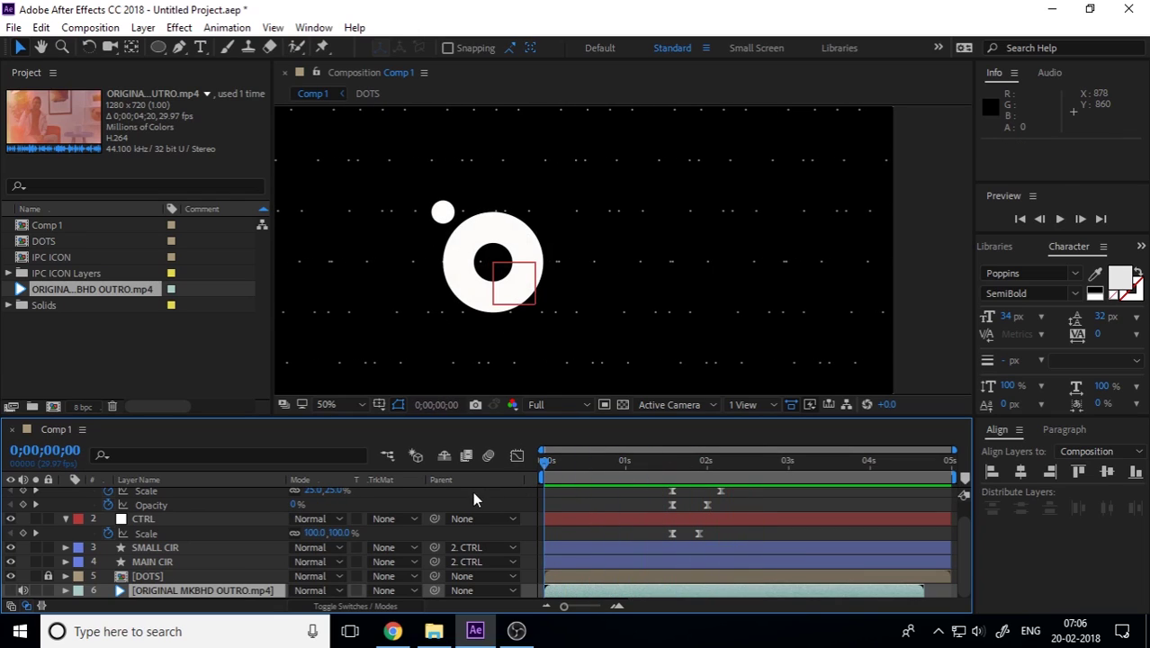
key("space")
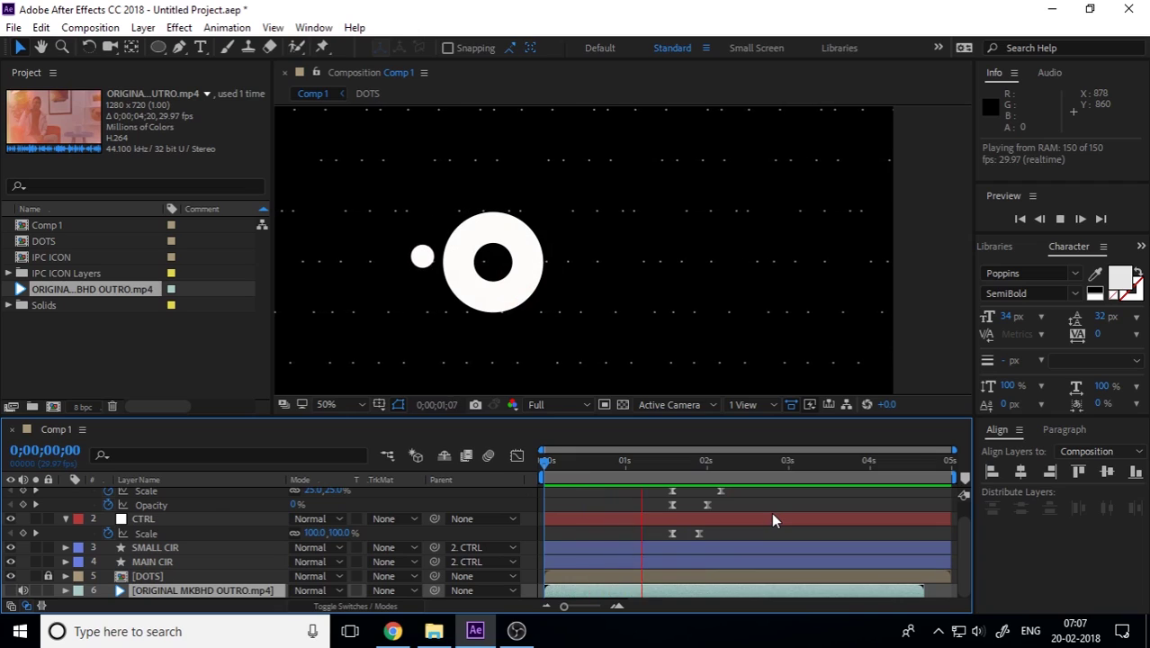
scroll(689, 320, "down", 2)
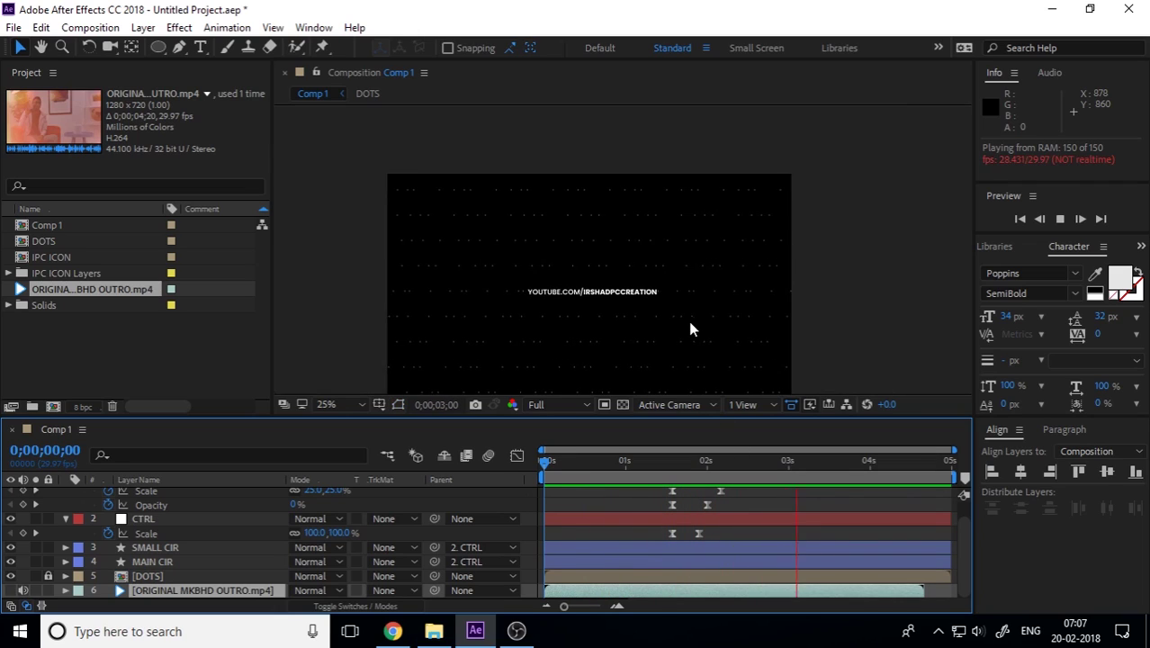
scroll(580, 297, "up", 2)
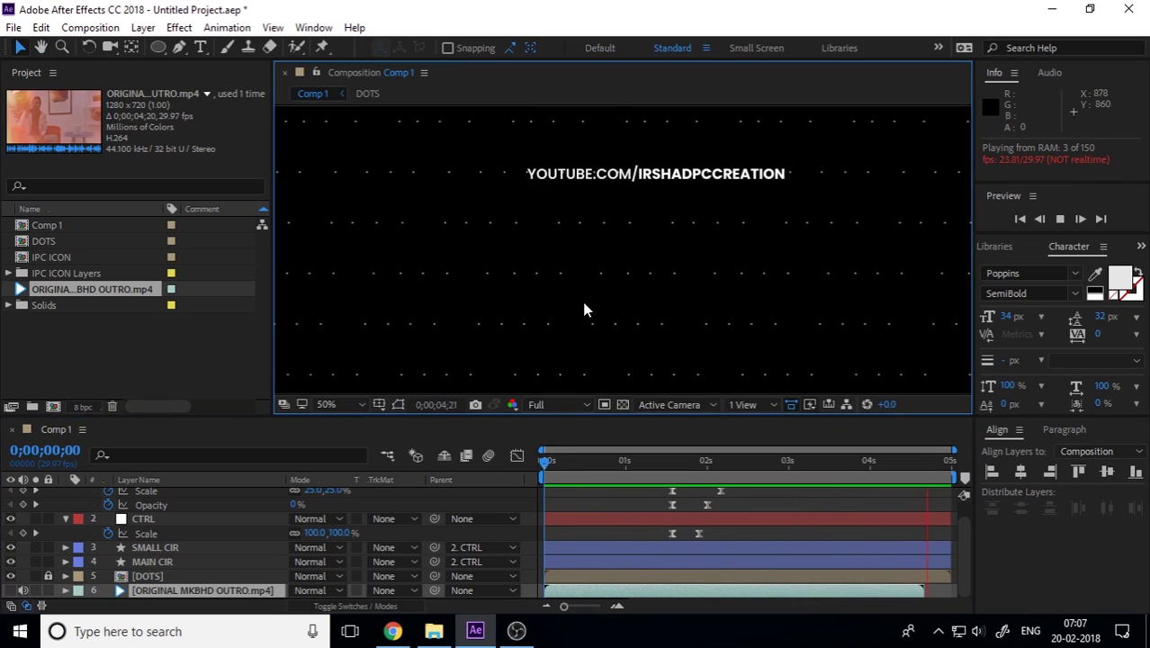
key("space")
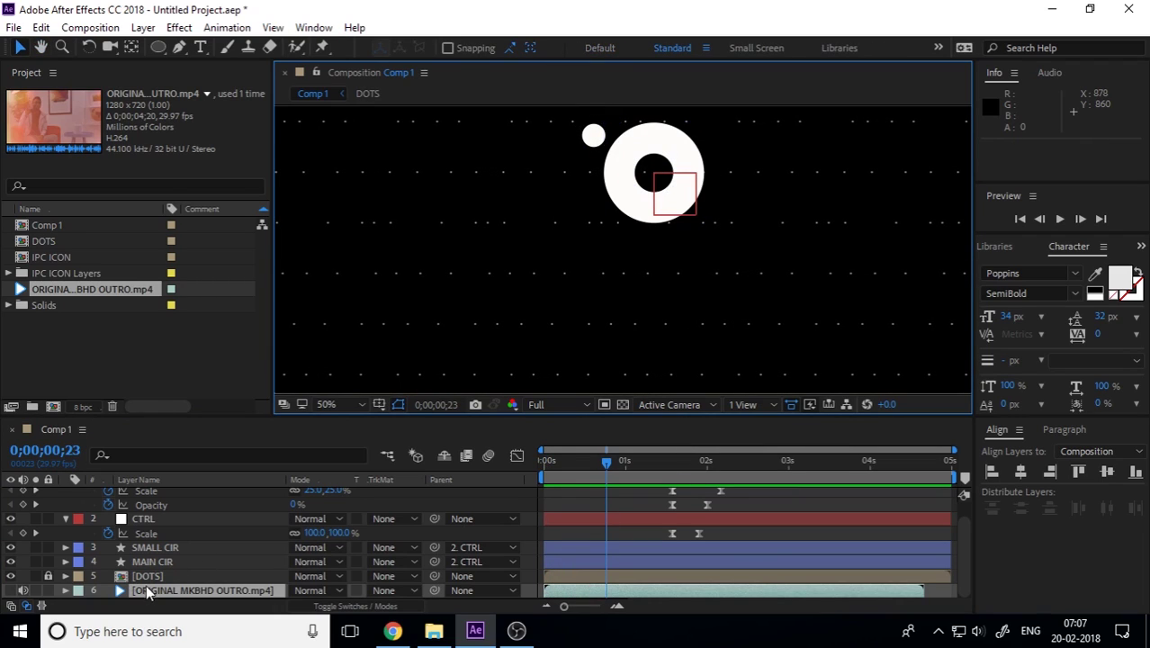
Step: Create a composition-sized 1920 × 1080 px solid in the dark gray colour #272727
left_click(155, 578)
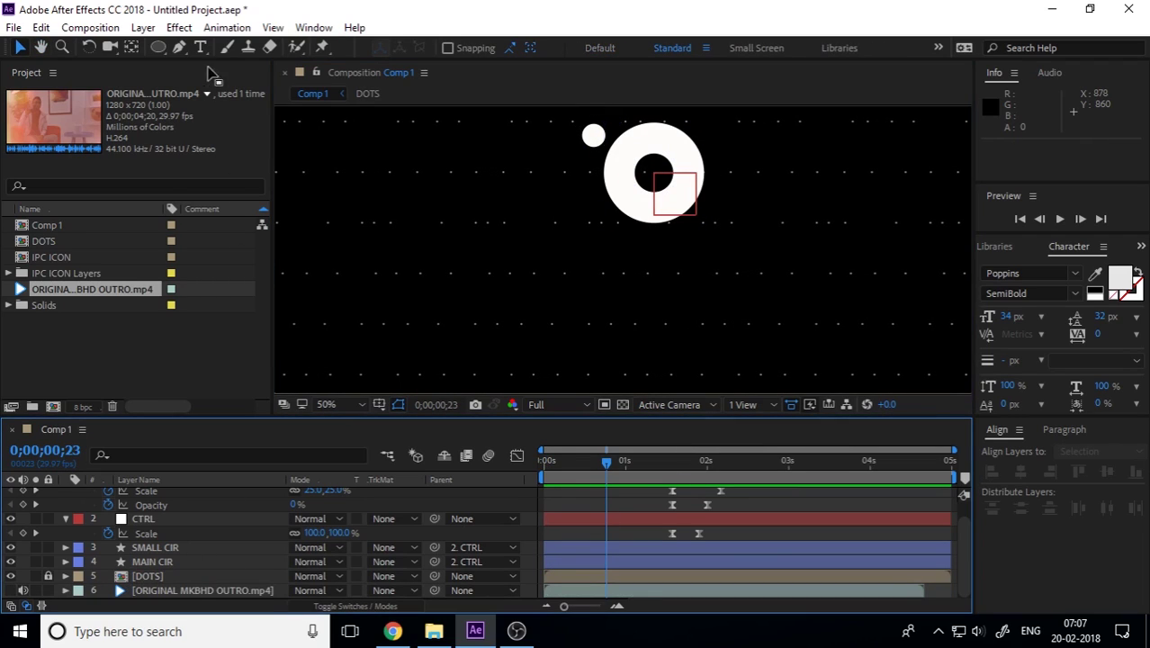
left_click(183, 28)
mouse_move(143, 27)
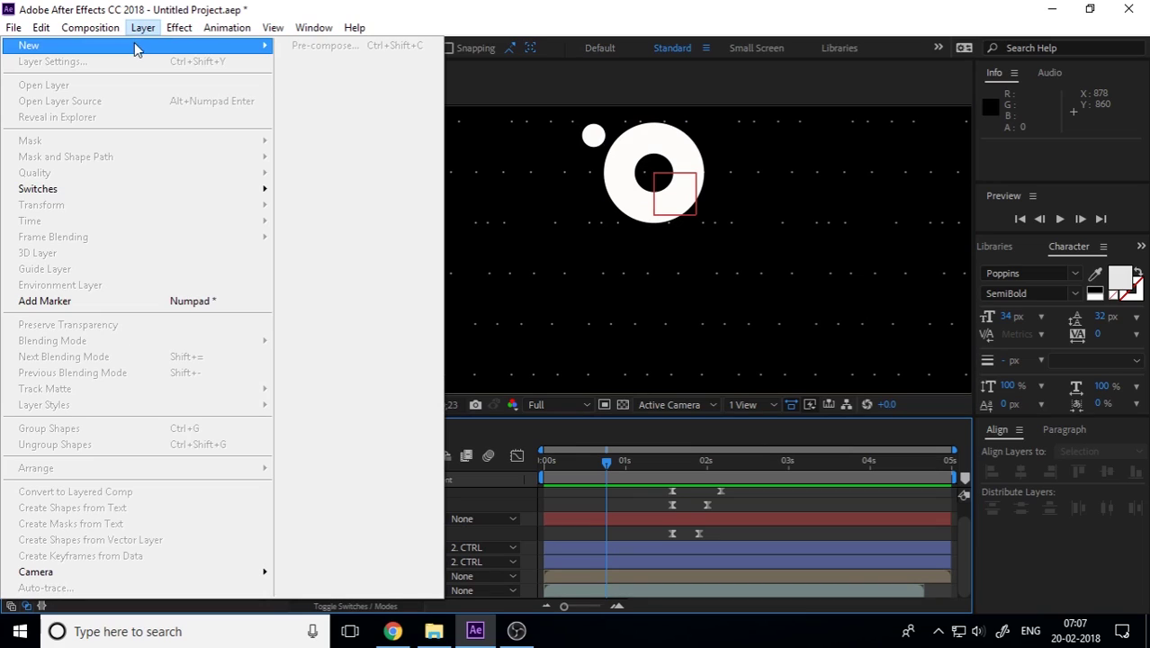
left_click(313, 65)
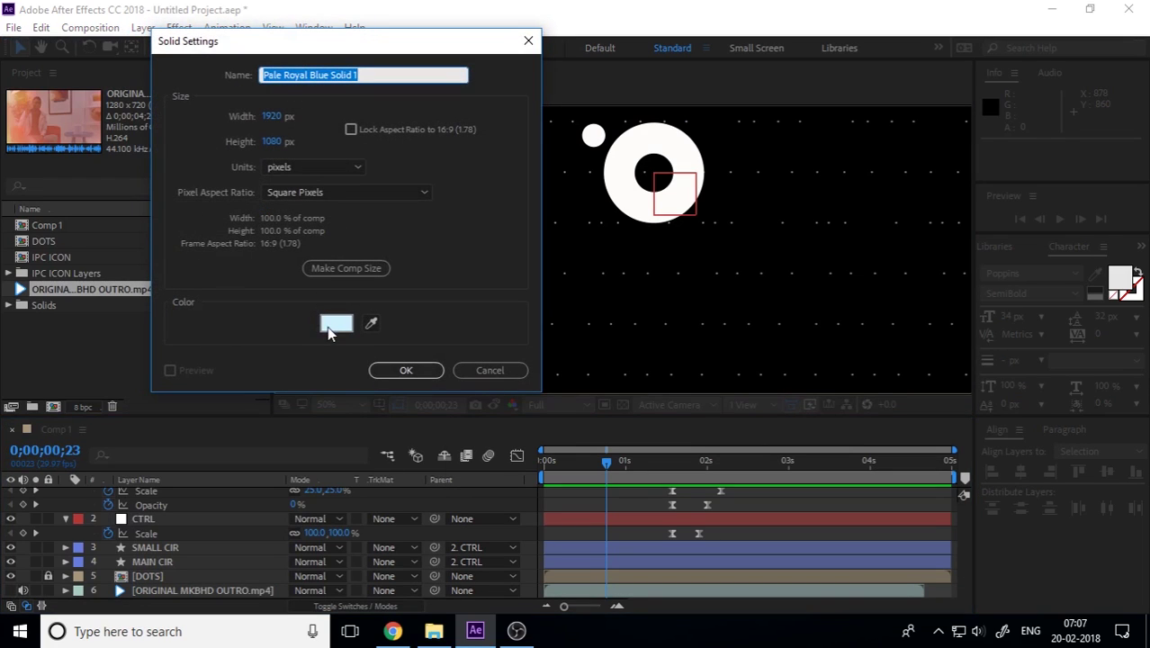
left_click(336, 322)
left_click_drag(27, 230, 3, 232)
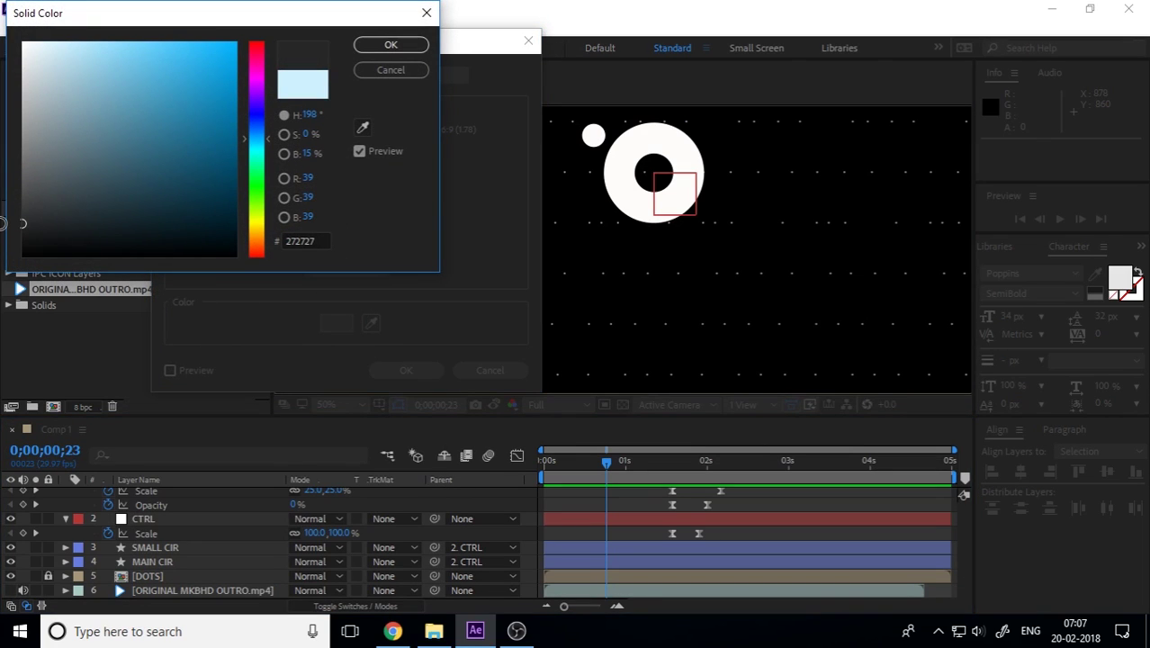
left_click(391, 44)
left_click(400, 369)
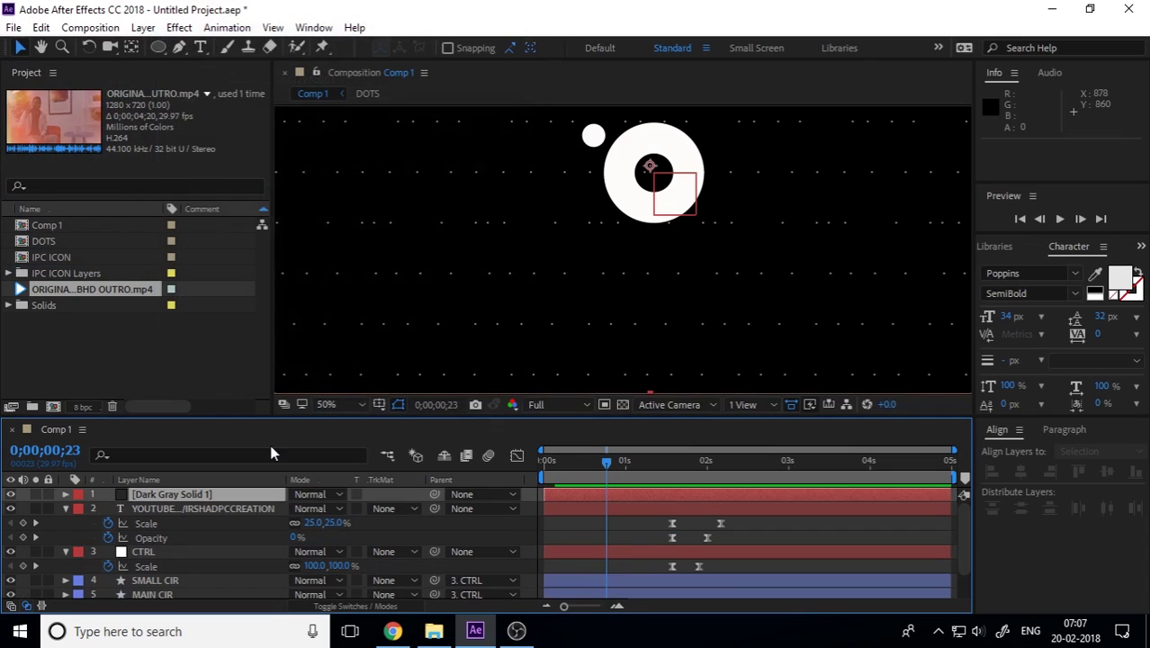
Step: Send the new dark gray solid beneath all other layers as the composition's background
key("ctrl+shift+bracketleft")
scroll(699, 330, "down", 1)
left_click(900, 319)
left_click(216, 590)
key("F2")
Step: Create a new composition from ORIGINAL MKBHD OUTRO.mp4 and play through it as a reference for the ending
left_click_drag(90, 288, 53, 402)
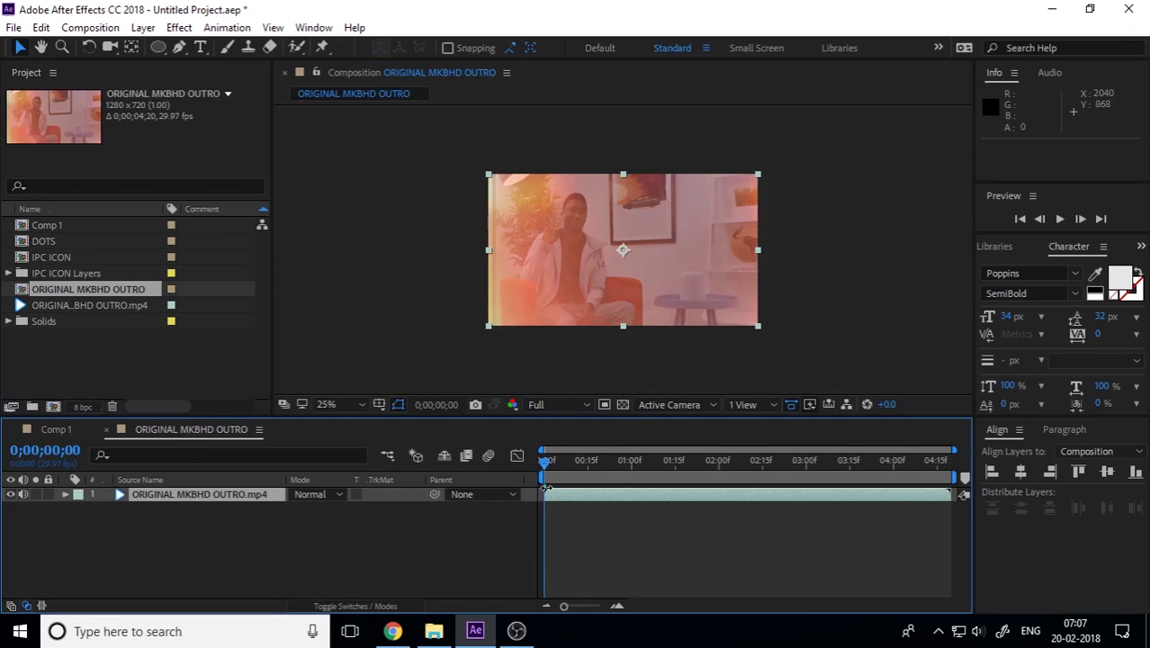
left_click_drag(560, 459, 745, 497)
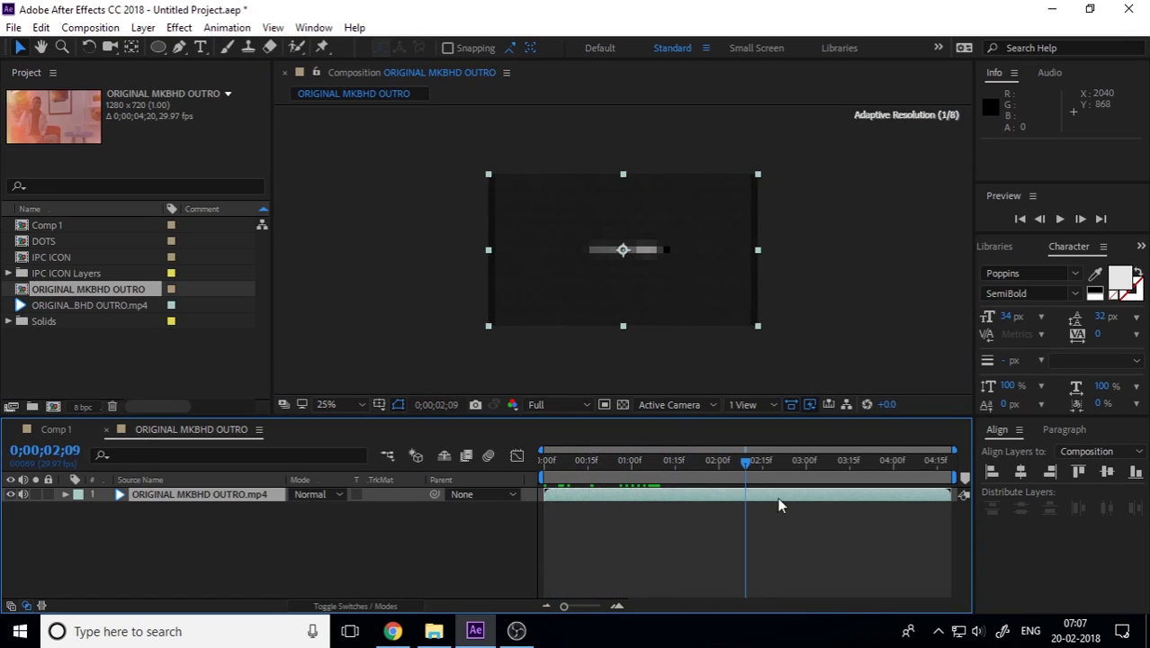
left_click_drag(835, 505, 983, 504)
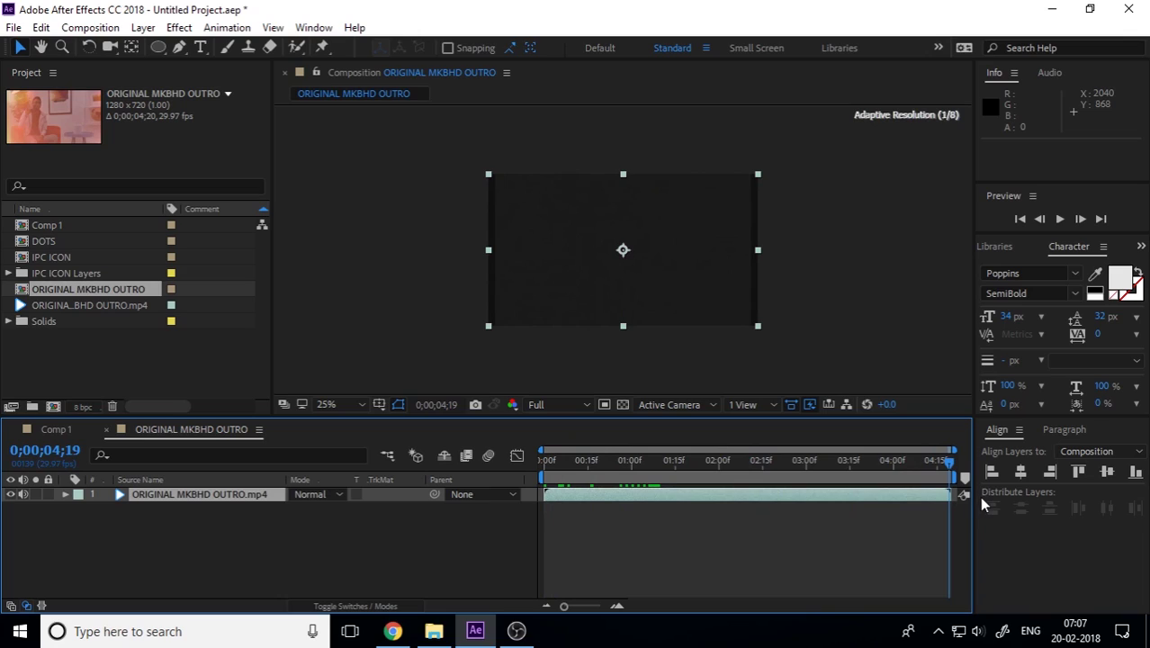
key("space")
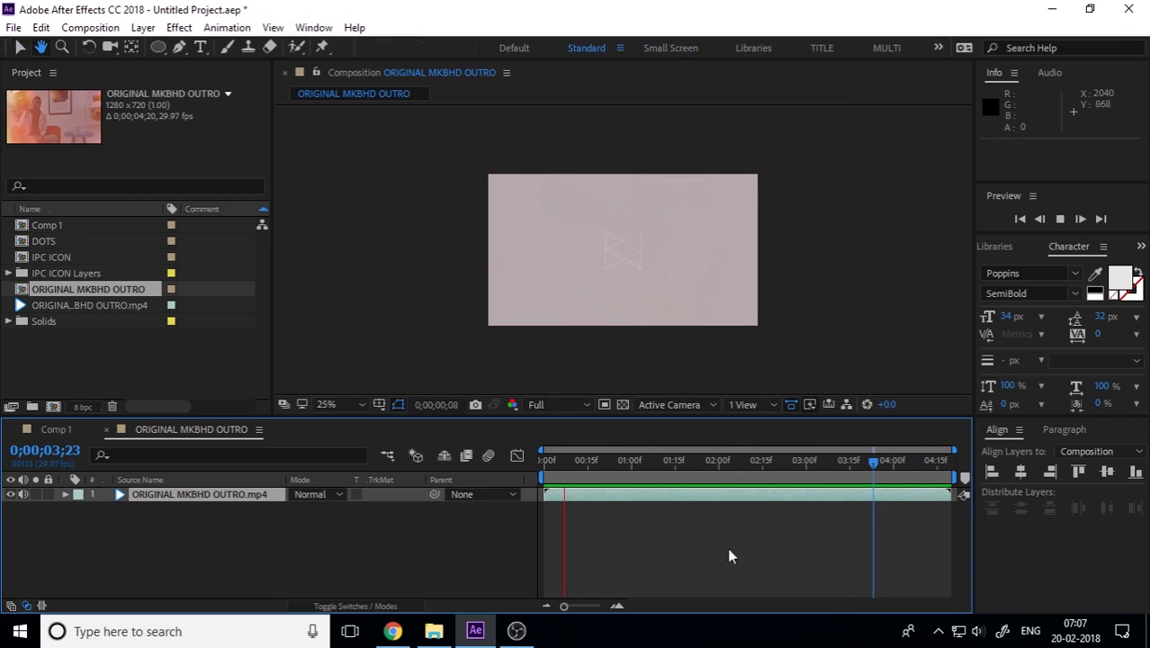
Step: Return to Comp 1 and preview the animation from the start over the dark gray background
left_click(63, 428)
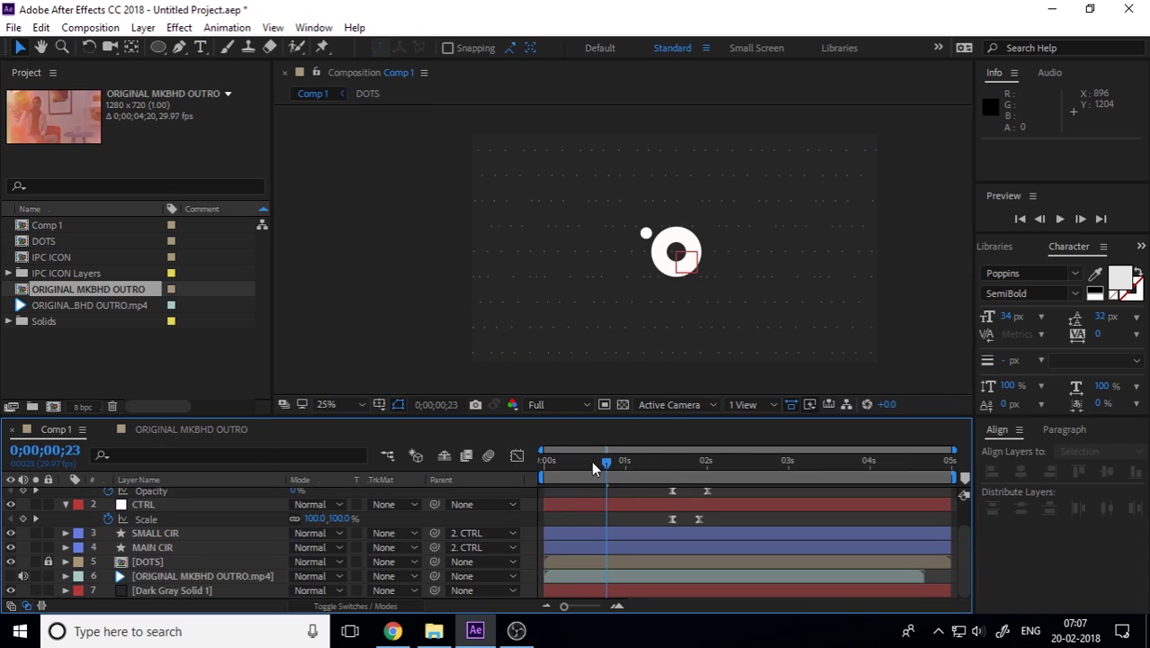
left_click_drag(603, 465, 402, 514)
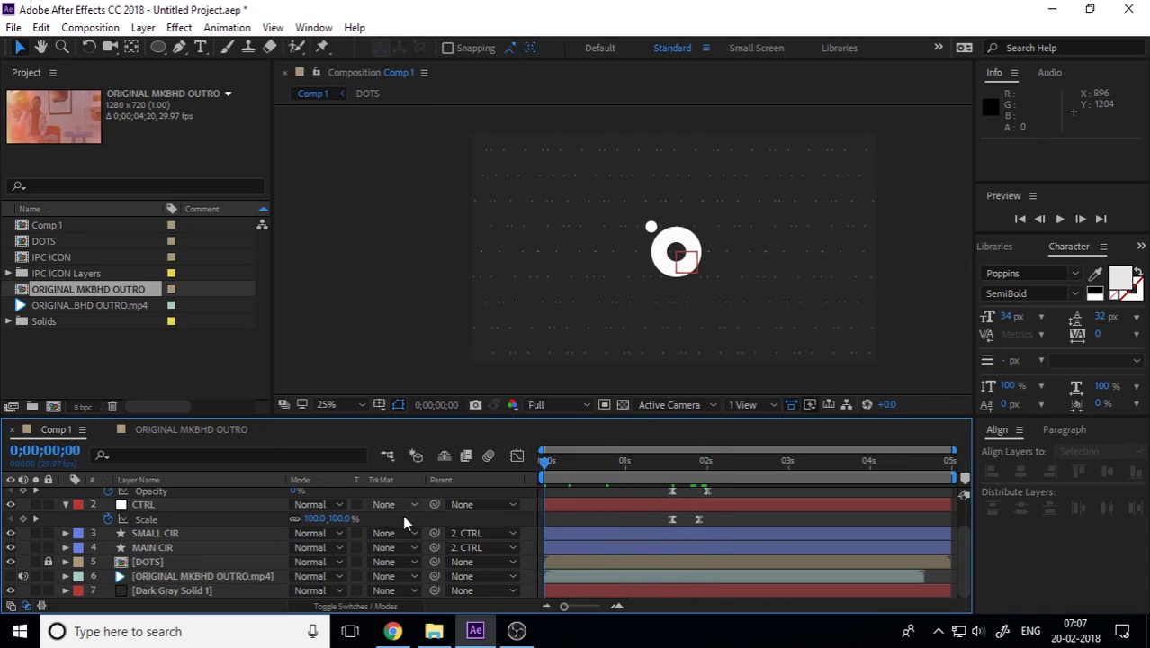
key("space")
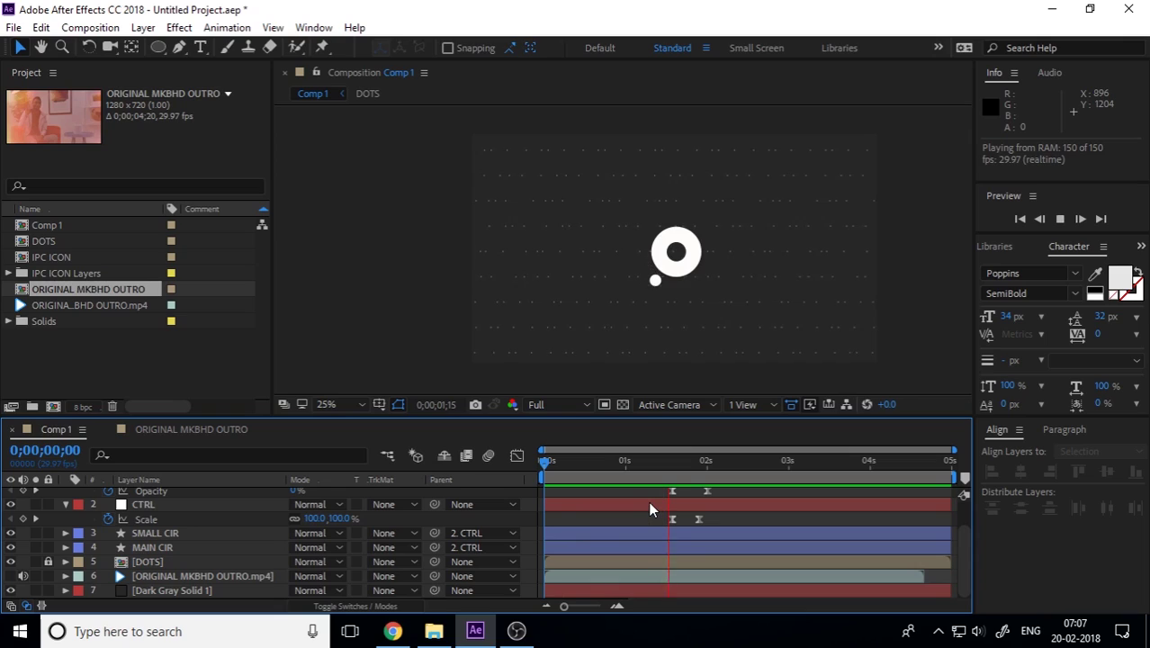
key("space")
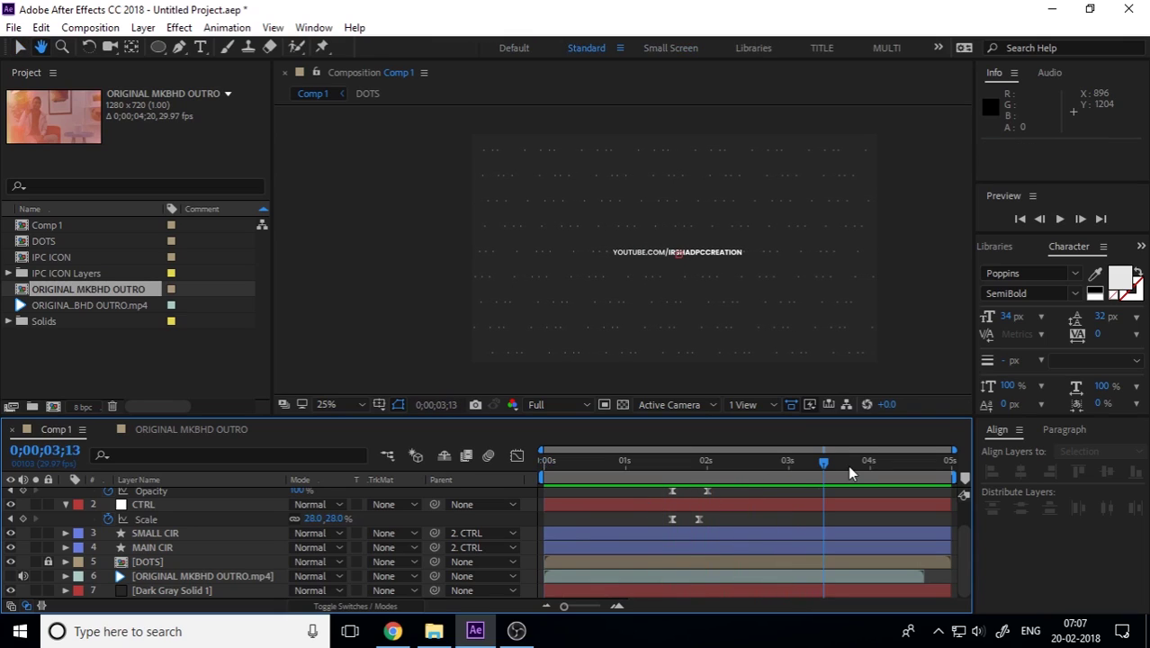
Step: Set the current time to 0;00;03;29 and collapse the properties of the CTRL and channel text layers
left_click(847, 464)
left_click_drag(865, 462, 867, 463)
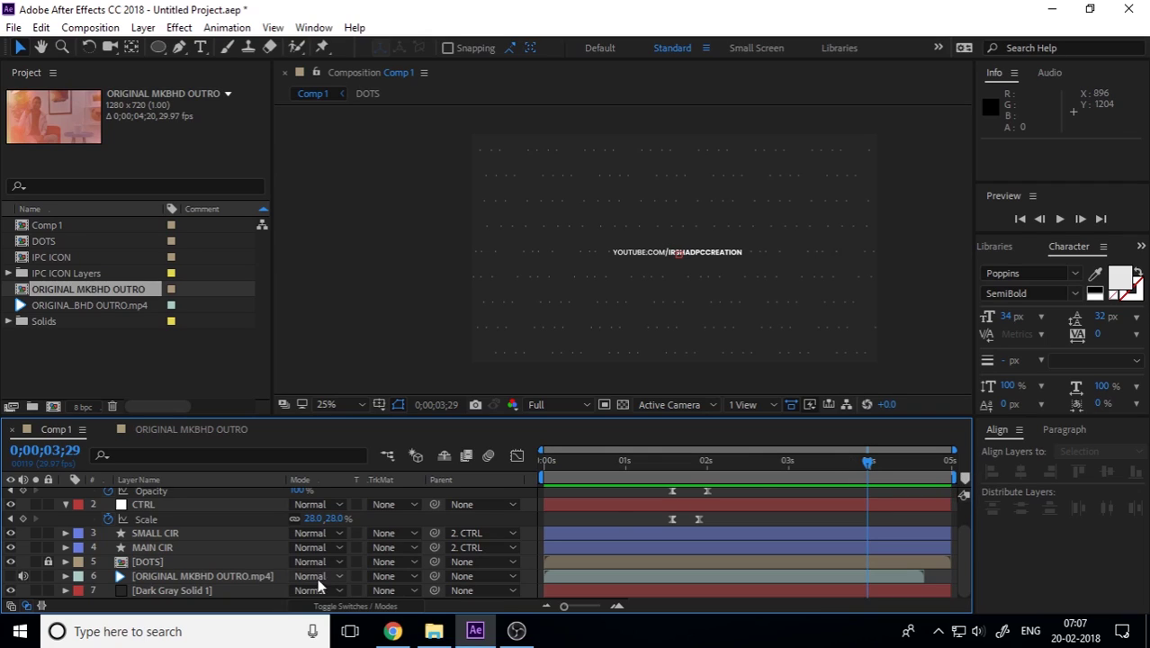
scroll(162, 557, "up", 2)
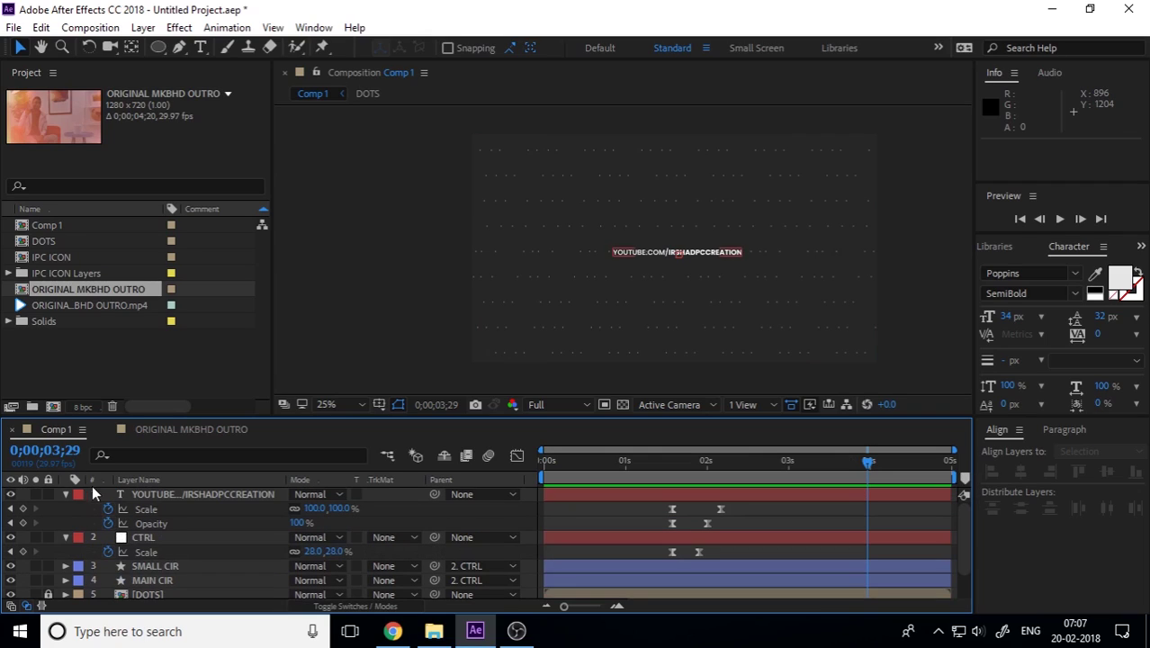
left_click(66, 535)
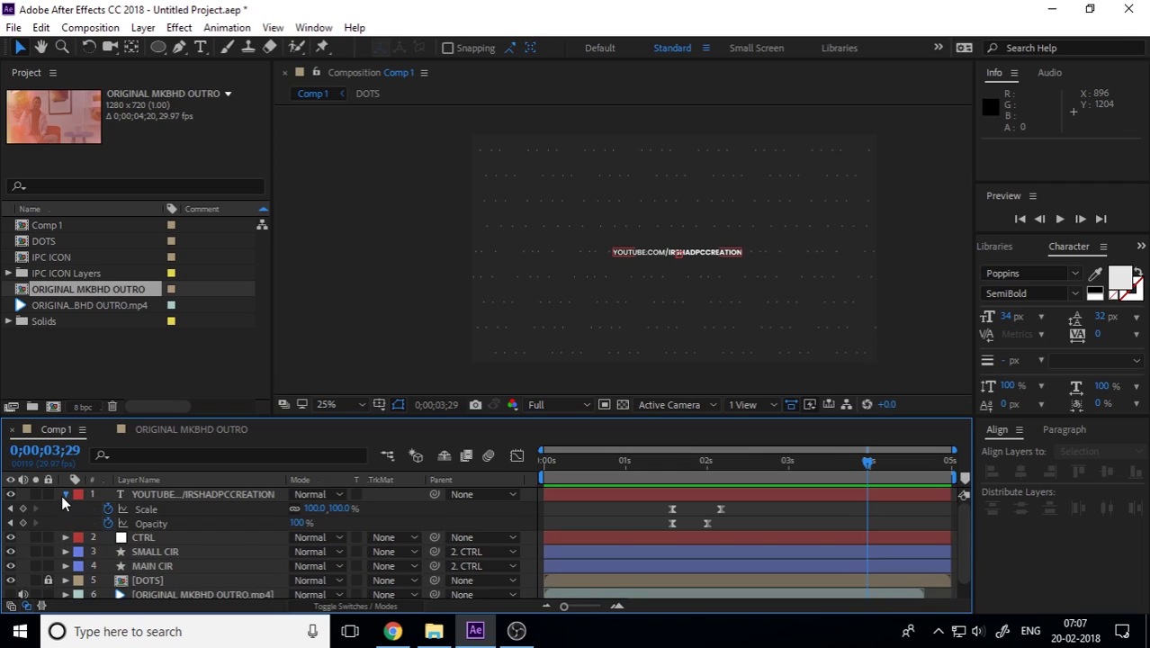
left_click(63, 495)
Step: Draw a white rectangle about 528 px wide over the bold part of the channel text, and reduce its height evenly about its centre
left_click(132, 497)
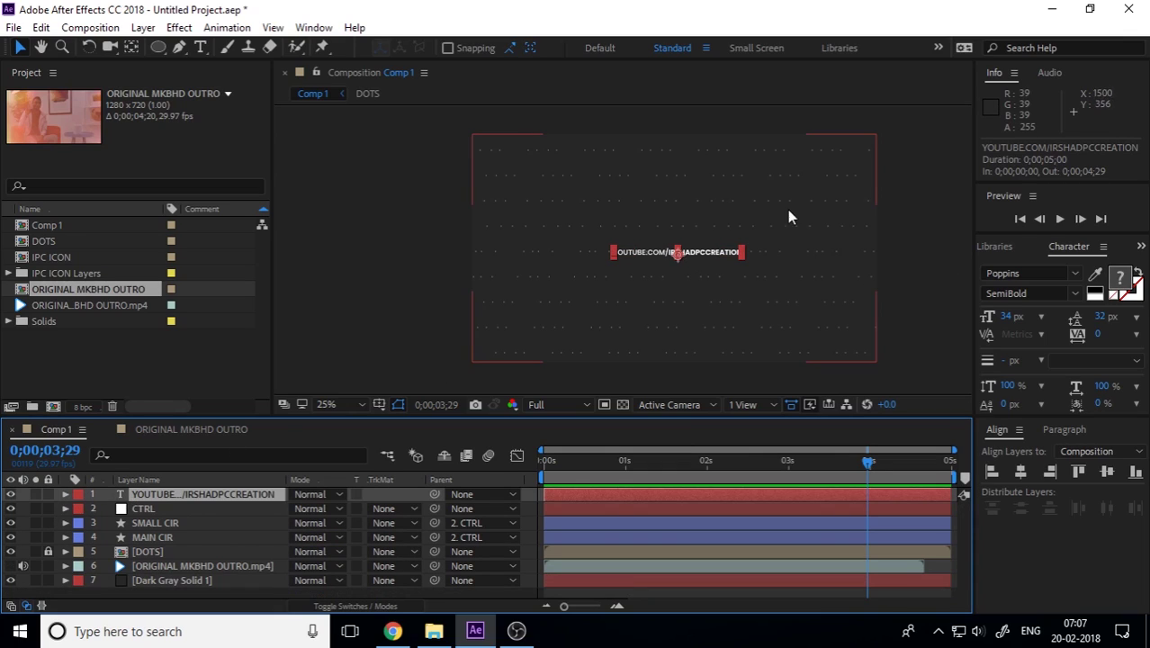
key("period")
left_click_drag(820, 276, 703, 281)
left_click_drag(161, 50, 256, 45)
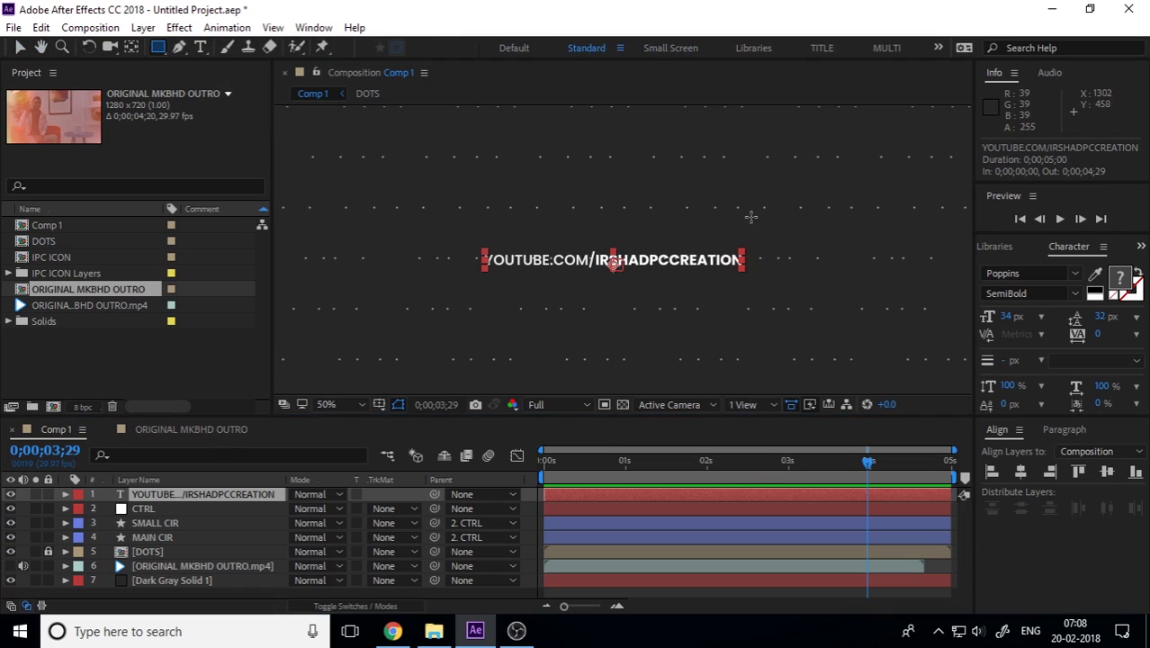
left_click(177, 587)
left_click_drag(695, 218, 817, 274)
left_click_drag(673, 276, 594, 296)
key("v")
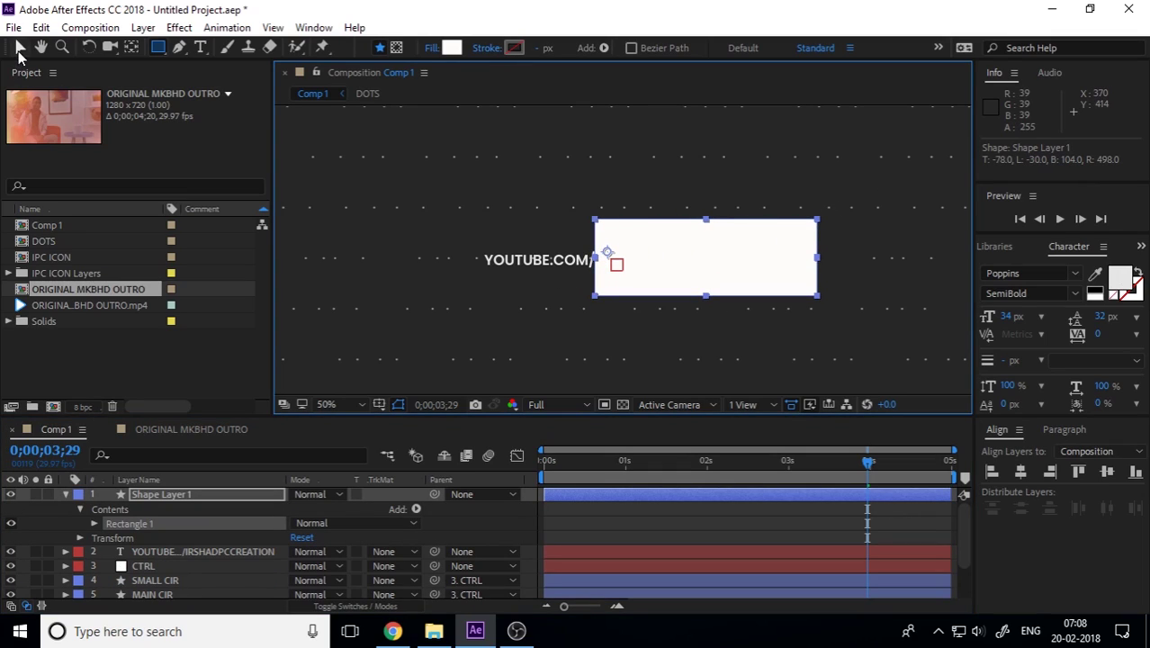
left_click_drag(709, 224, 734, 239)
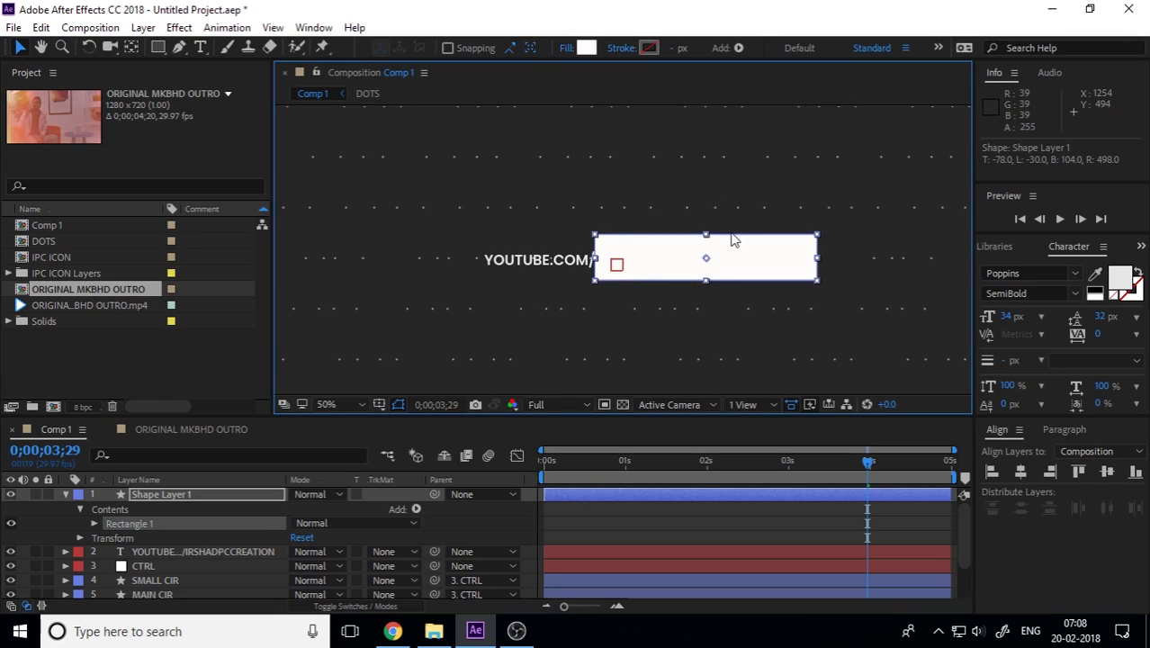
Step: Enable snapping and move the rectangle layer's anchor point to the rectangle's centre
left_click(127, 47)
left_click(429, 52)
left_click(791, 219)
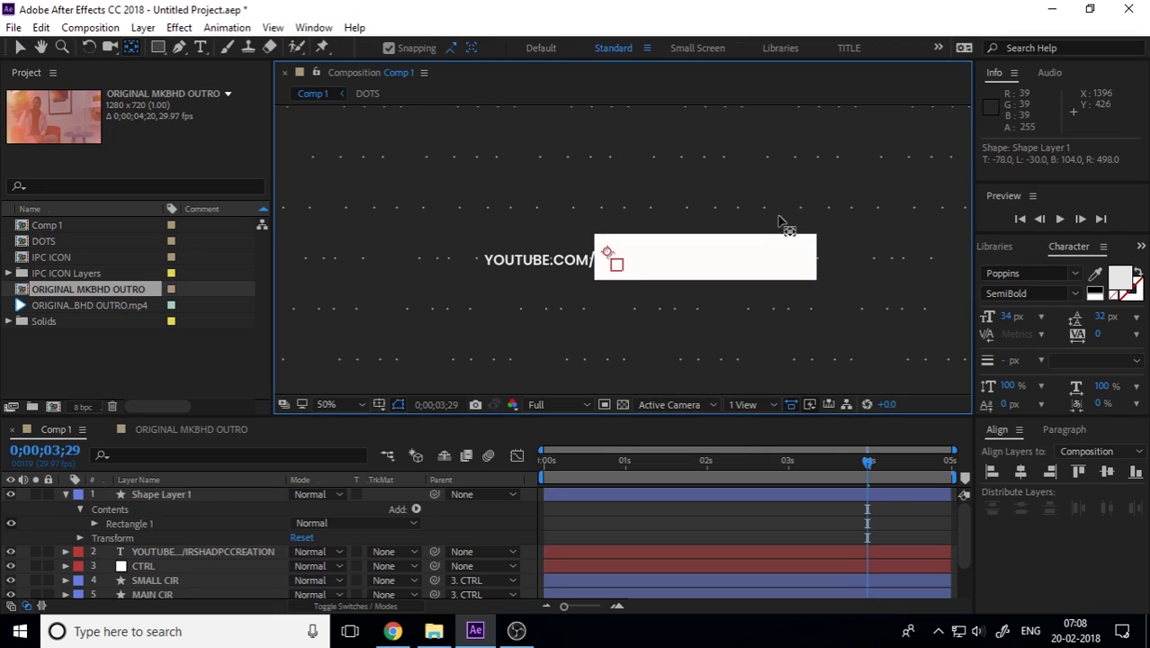
left_click(265, 492)
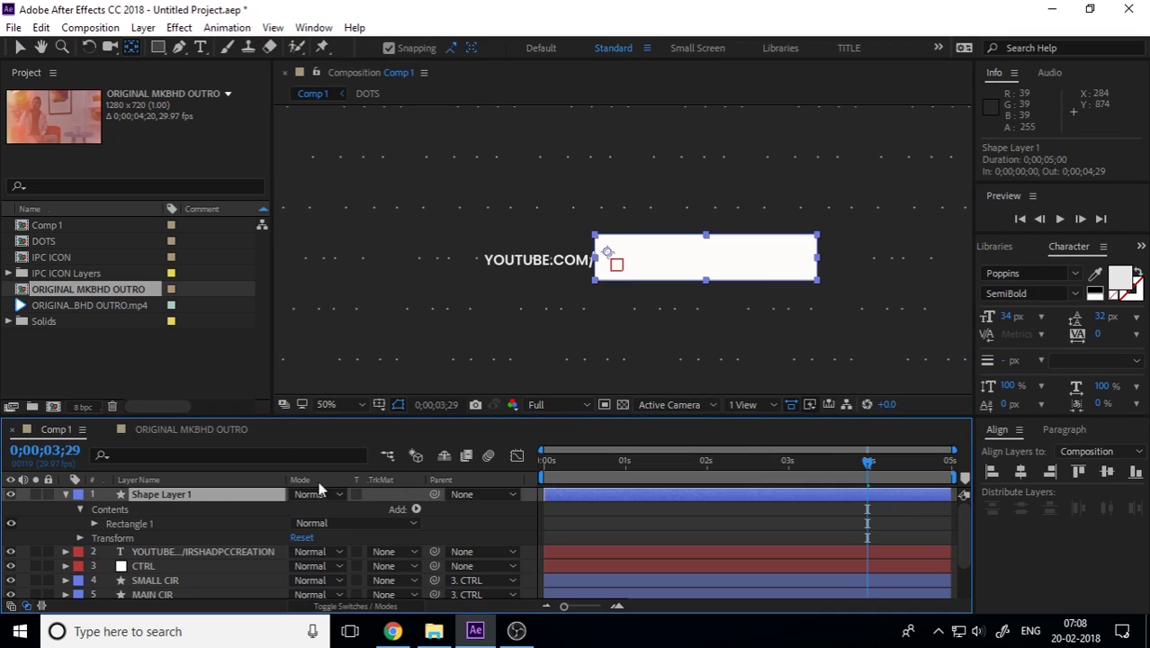
left_click_drag(610, 253, 705, 258)
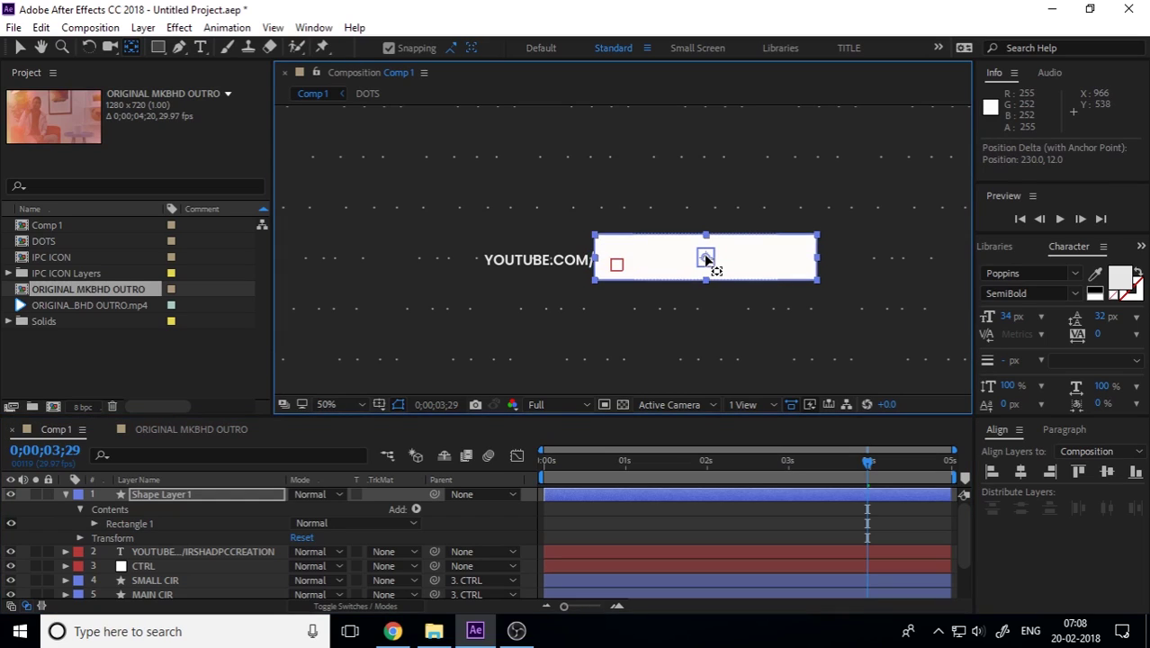
left_click(21, 47)
key("ctrl+z")
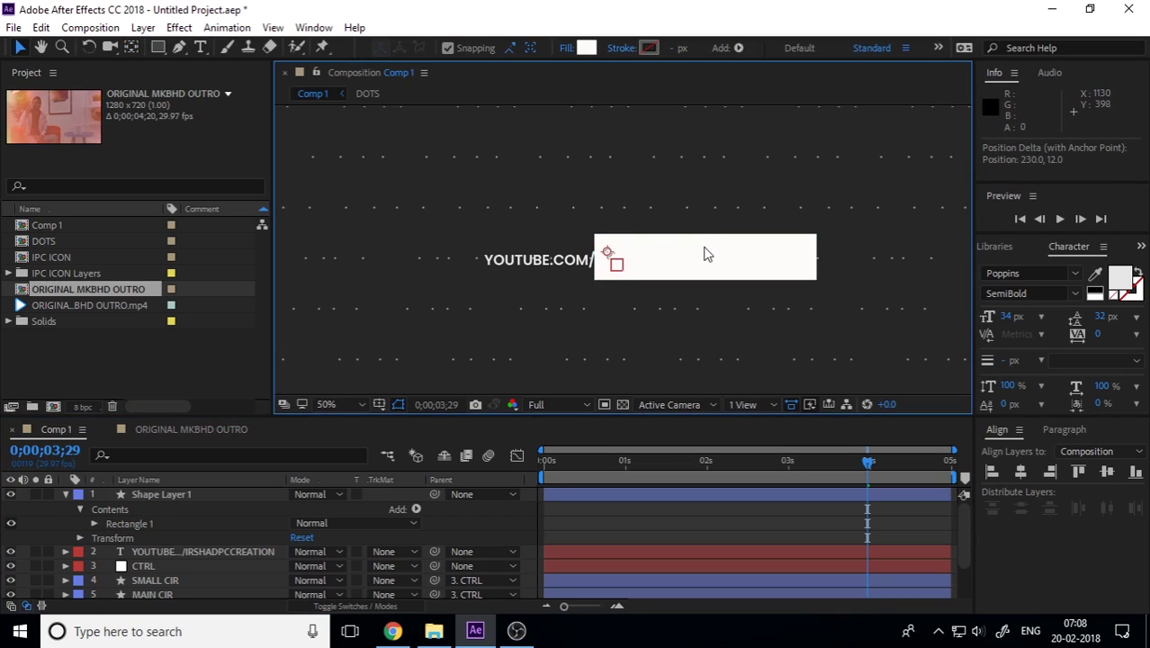
Step: Collapse the rectangle's shape layer and rename it 2
left_click(65, 494)
left_click(179, 492)
key("Return")
type("2")
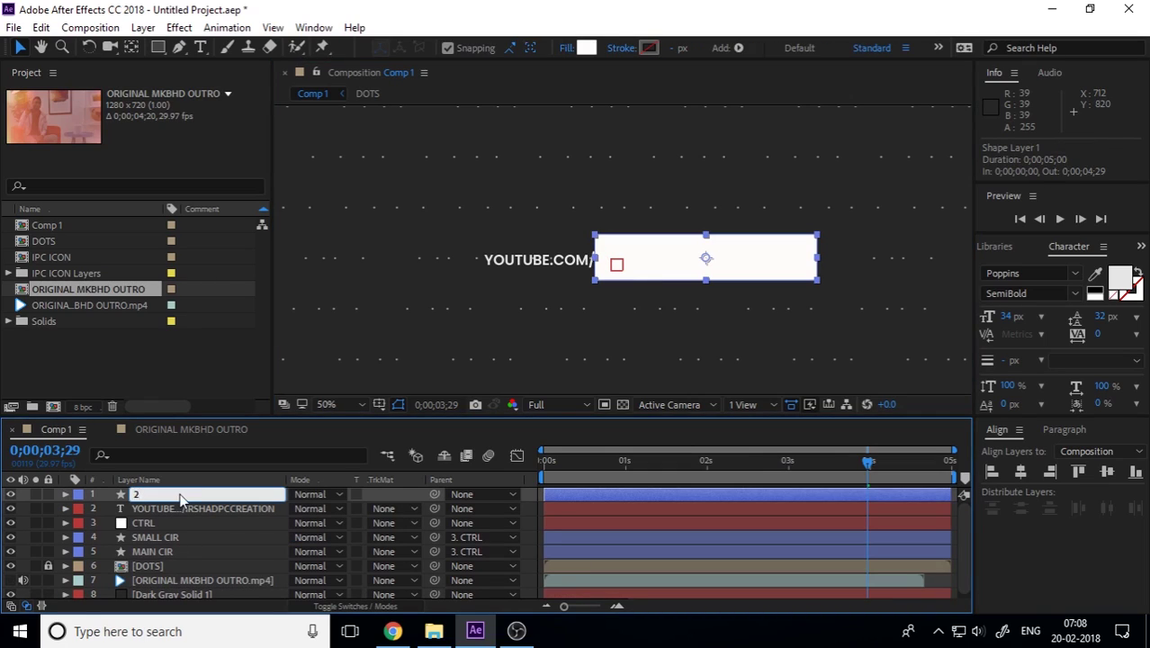
key("Return")
Step: Duplicate layer 2, rename the copy 1, and move it 528 px left so the two rectangles meet edge to edge
key("ctrl+d")
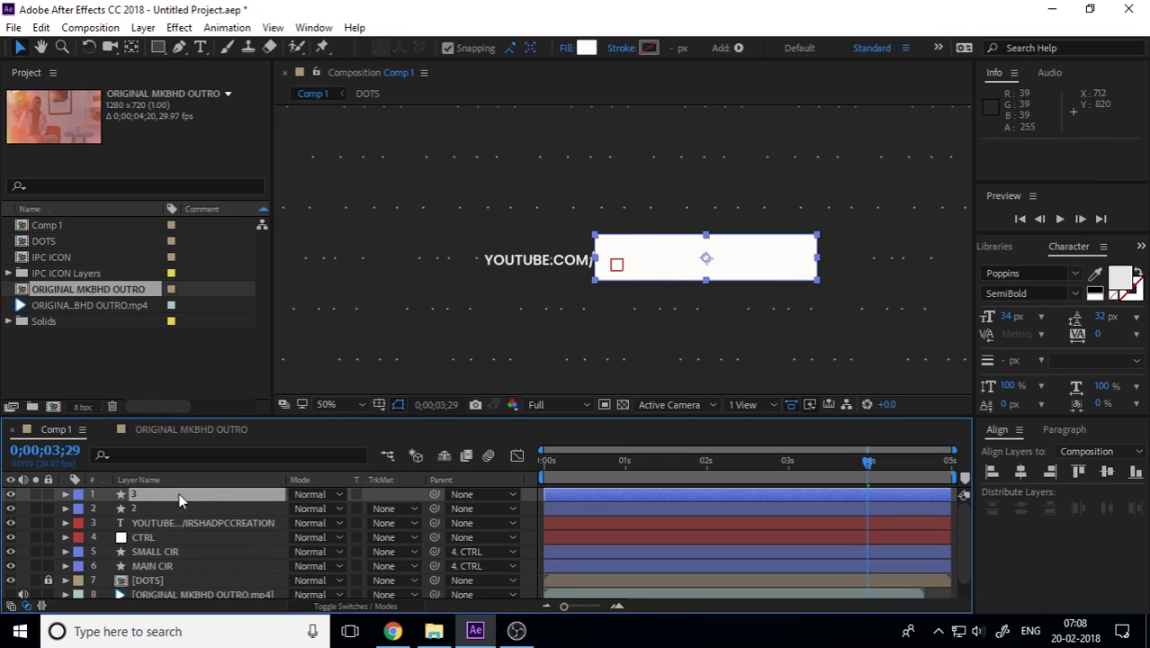
key("Return")
key("Return")
left_click_drag(743, 257, 520, 243)
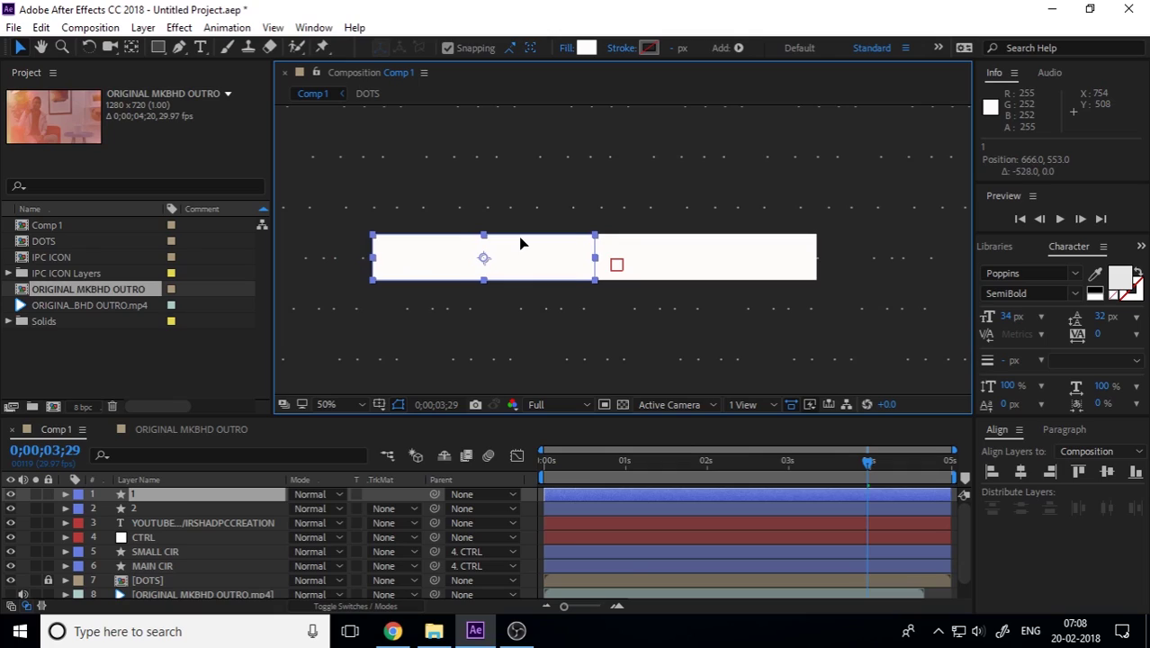
Step: Nudge rectangle 2 horizontally to X position 1197.3, leaving a thin gap between it and rectangle 1
left_click(653, 253)
key("Right")
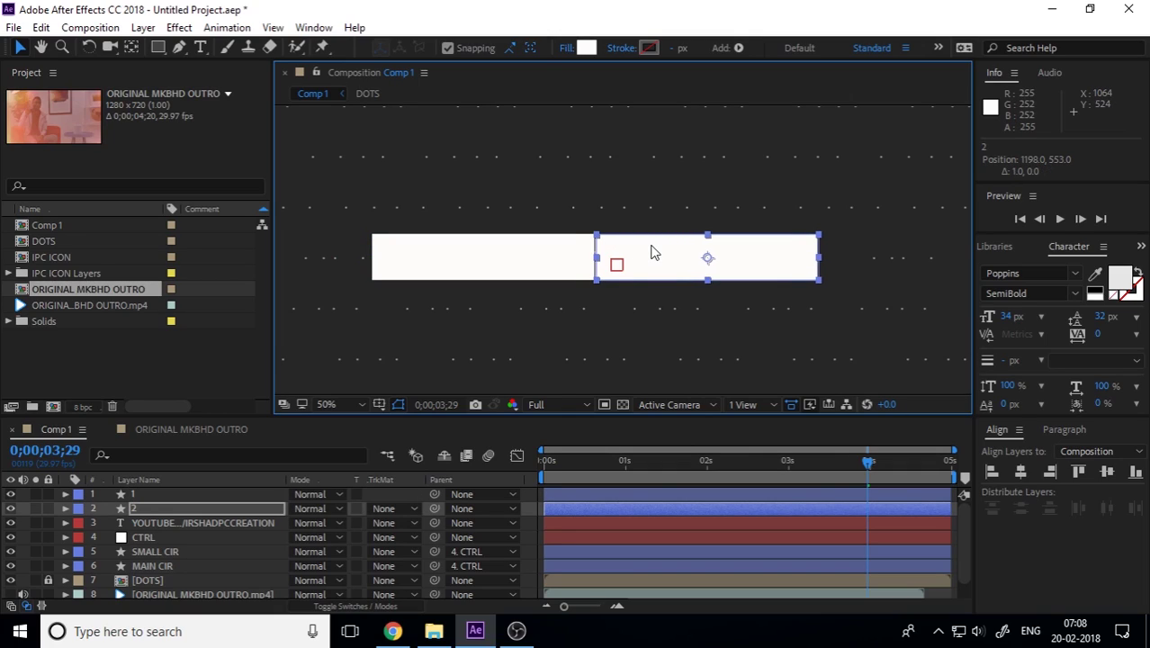
scroll(653, 253, "up", 6)
key("Left")
key("Left")
key("Left")
key("Left")
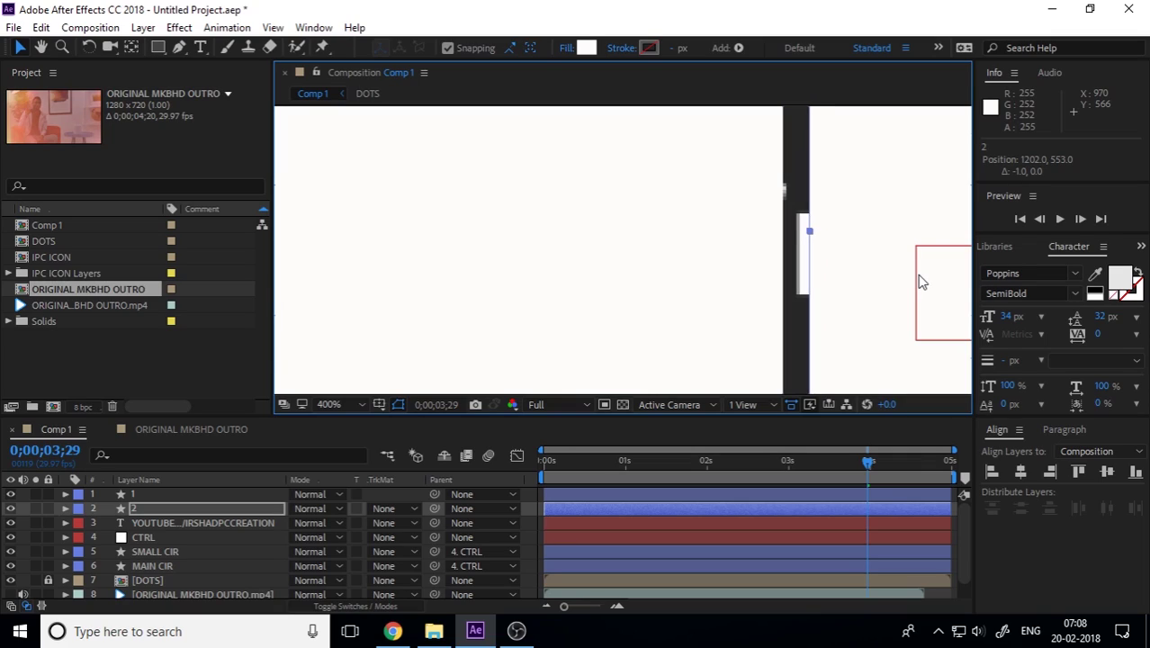
key("Left")
key("Left")
key("Left")
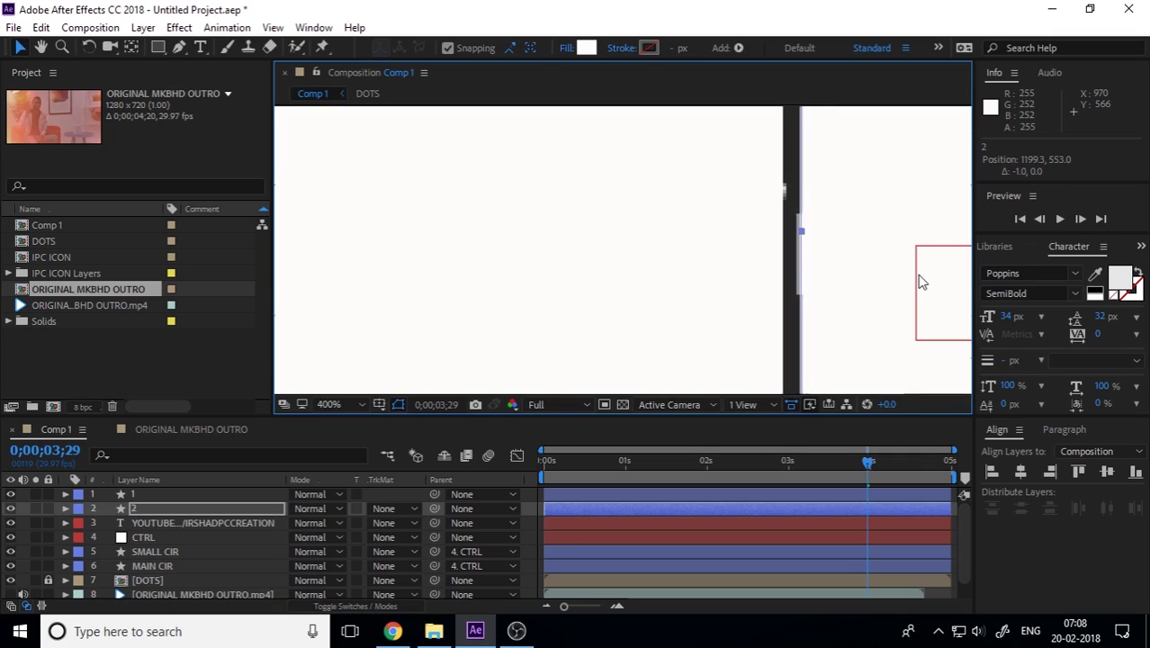
key("Left")
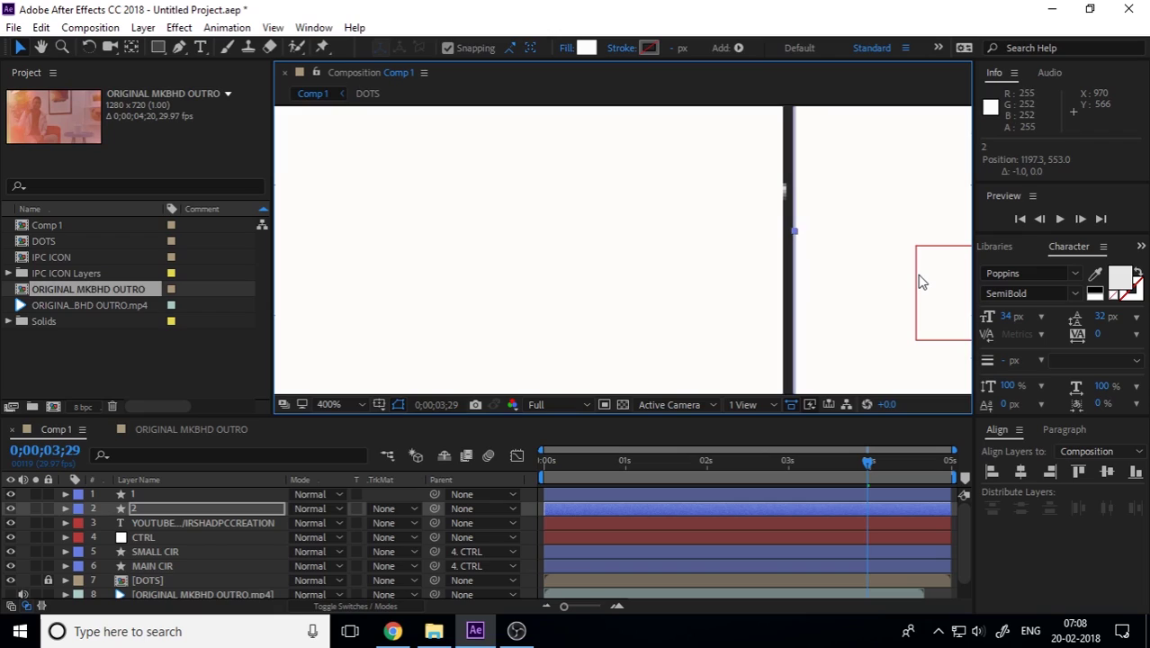
Step: Nudge rectangle 1 right to X position 667.8 to narrow the gap between the rectangles
left_click(576, 162)
key("Right")
key("Right")
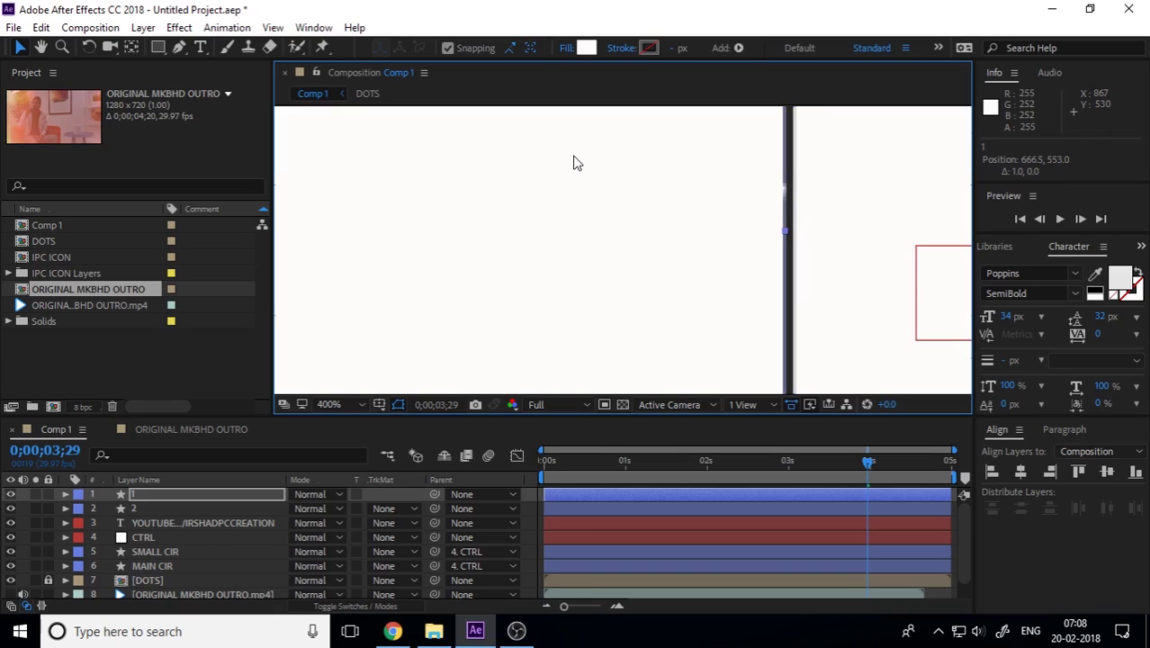
scroll(576, 162, "down", 6)
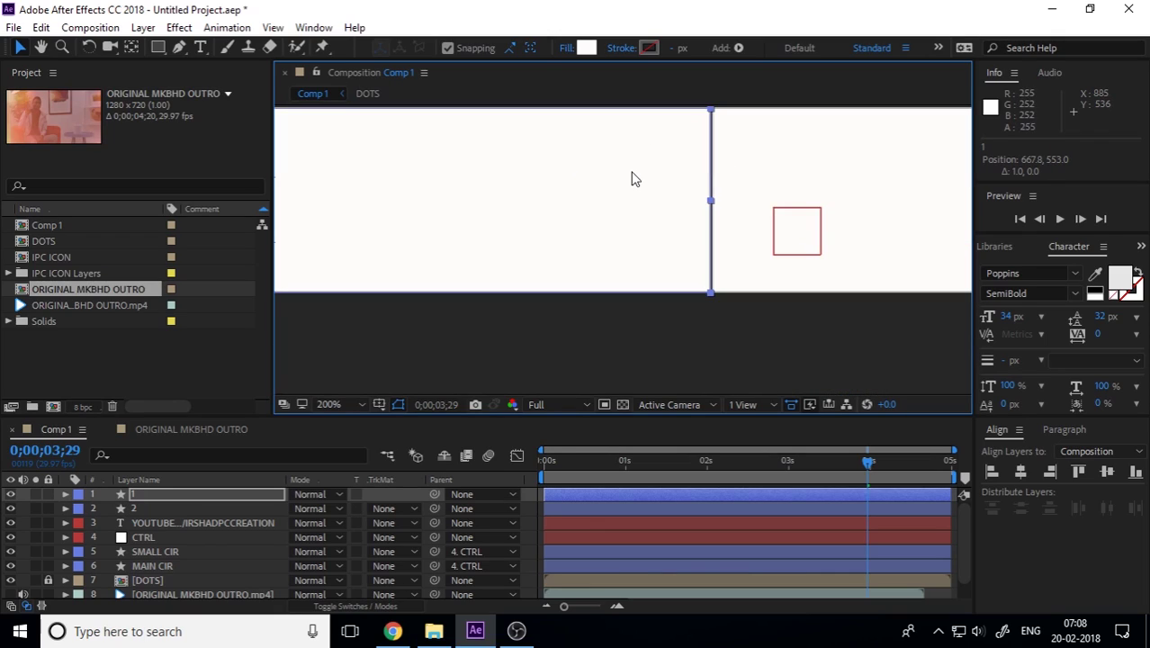
Step: Pre-compose rectangle layers 1 and 2 together into a new composition named MASK
left_click_drag(736, 230, 686, 264)
left_click(592, 300)
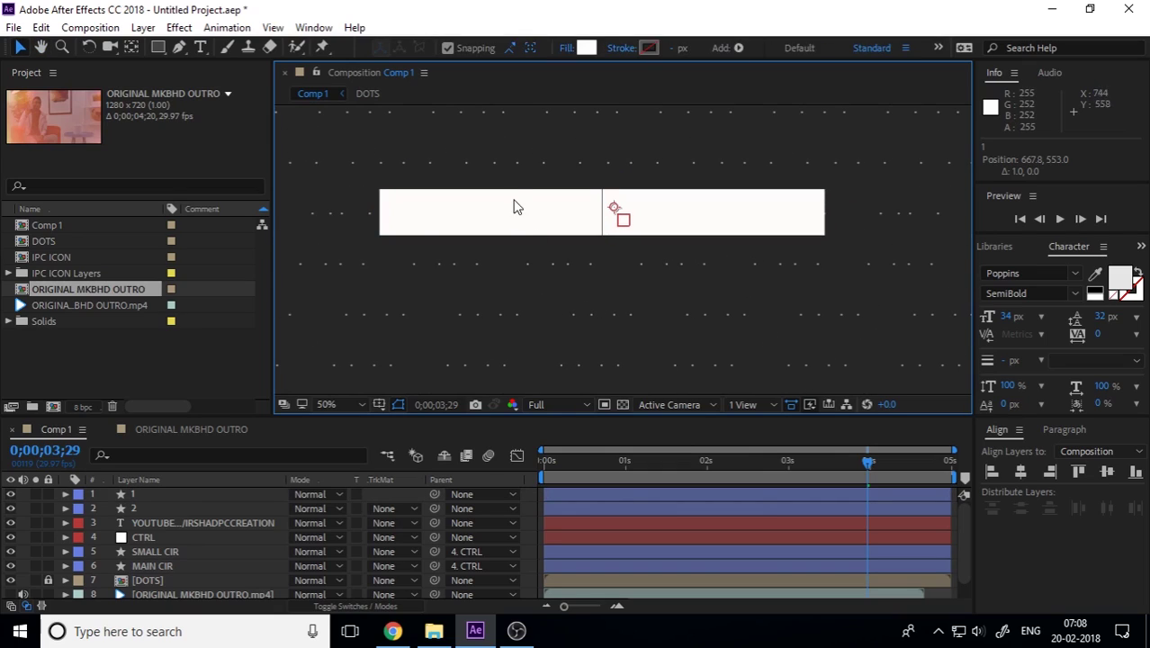
left_click(155, 510)
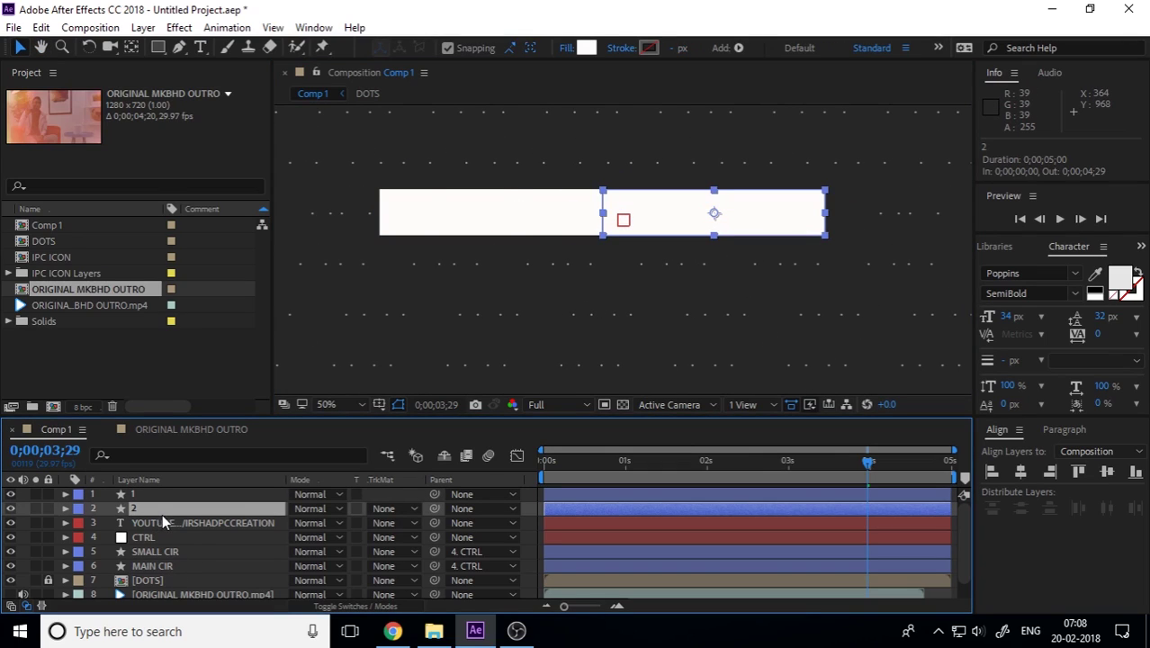
left_click(164, 496, "shift")
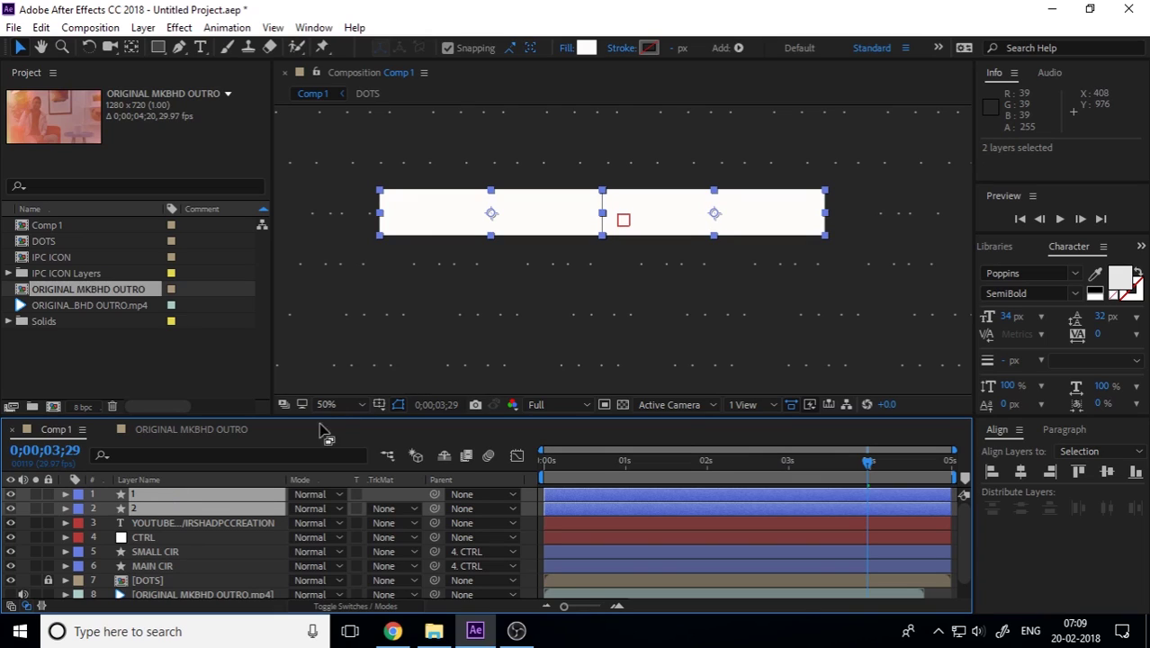
key("ctrl+shift+c")
type("MAS")
key("Return")
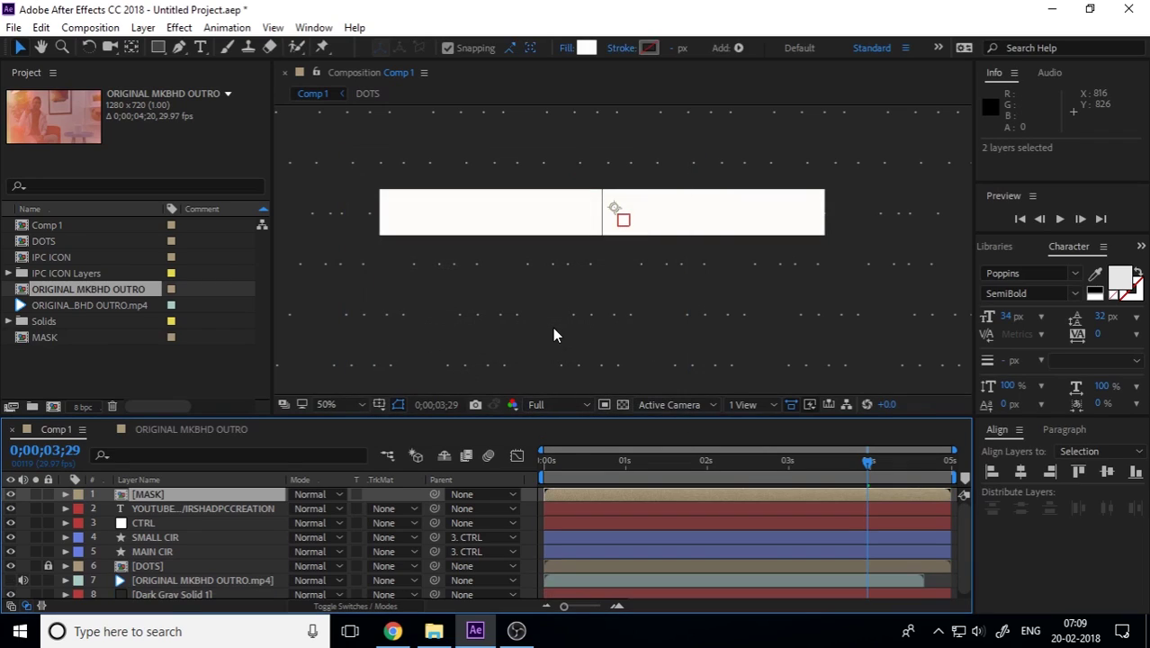
Step: Open the MASK composition and select both rectangle layers inside it
double_click(177, 492)
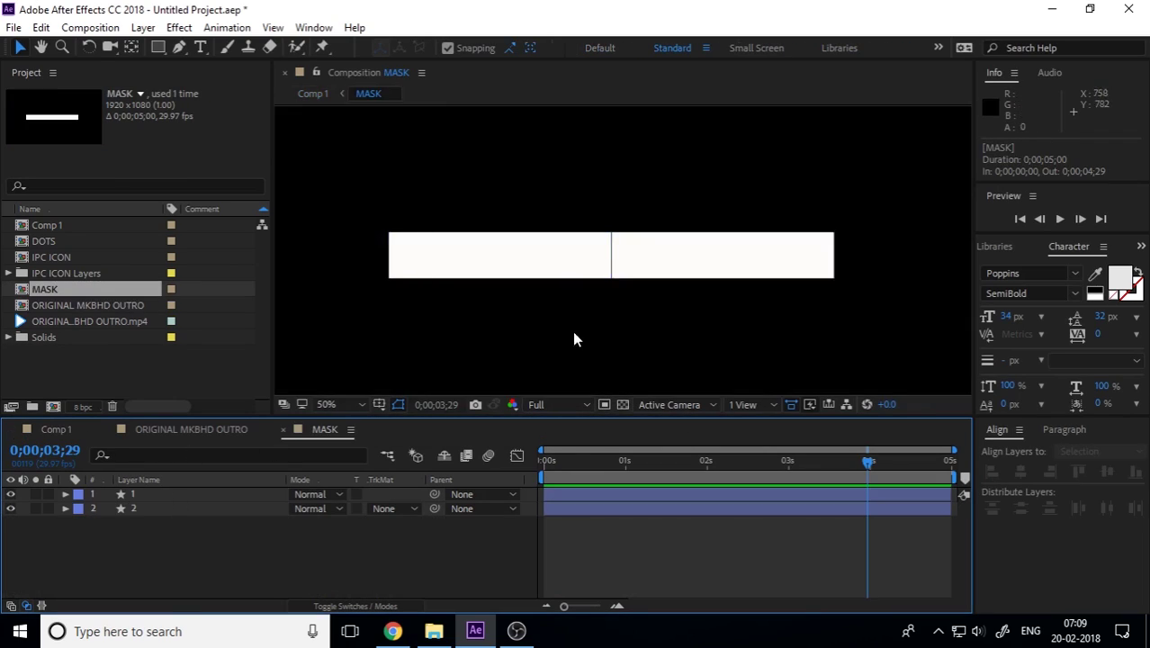
left_click(644, 257)
left_click(127, 492, "shift")
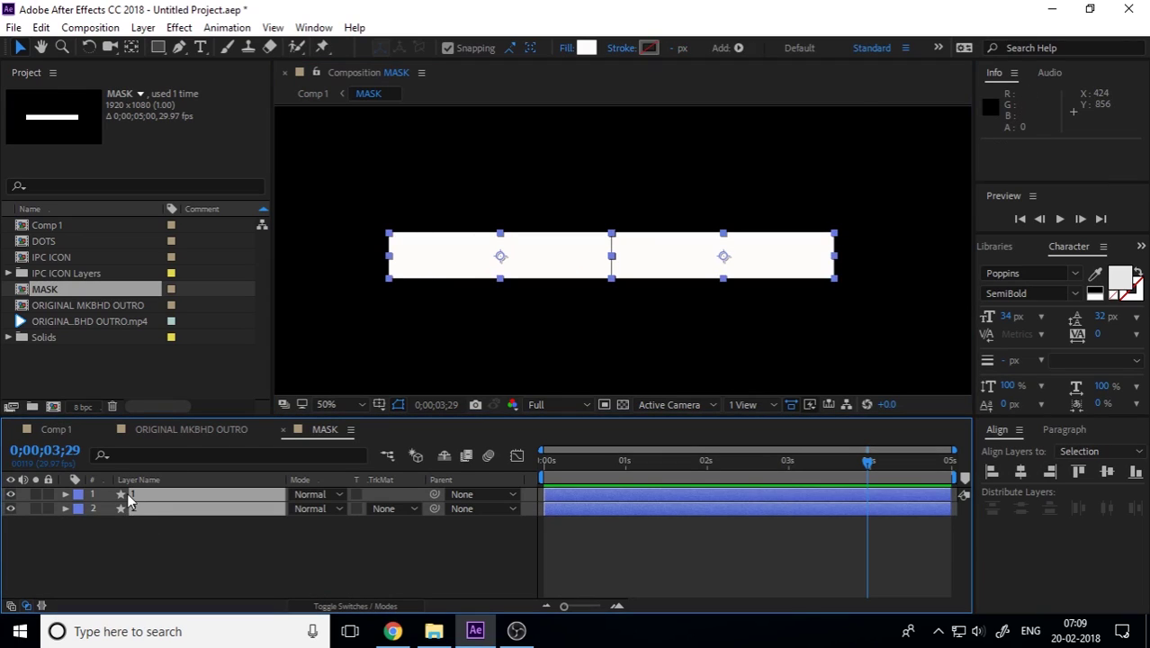
left_click_drag(863, 461, 475, 489)
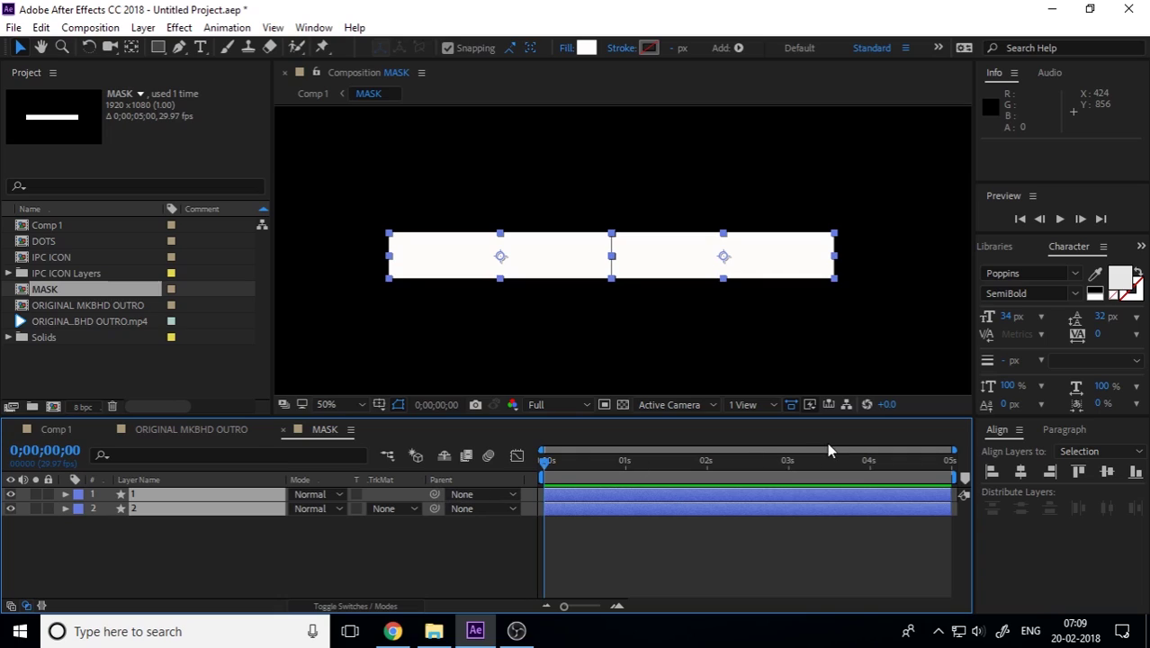
Step: Find the text's ending frame in Comp 1 and key both MASK rectangles' opacity at 100% at 0;00;04;10
left_click(54, 430)
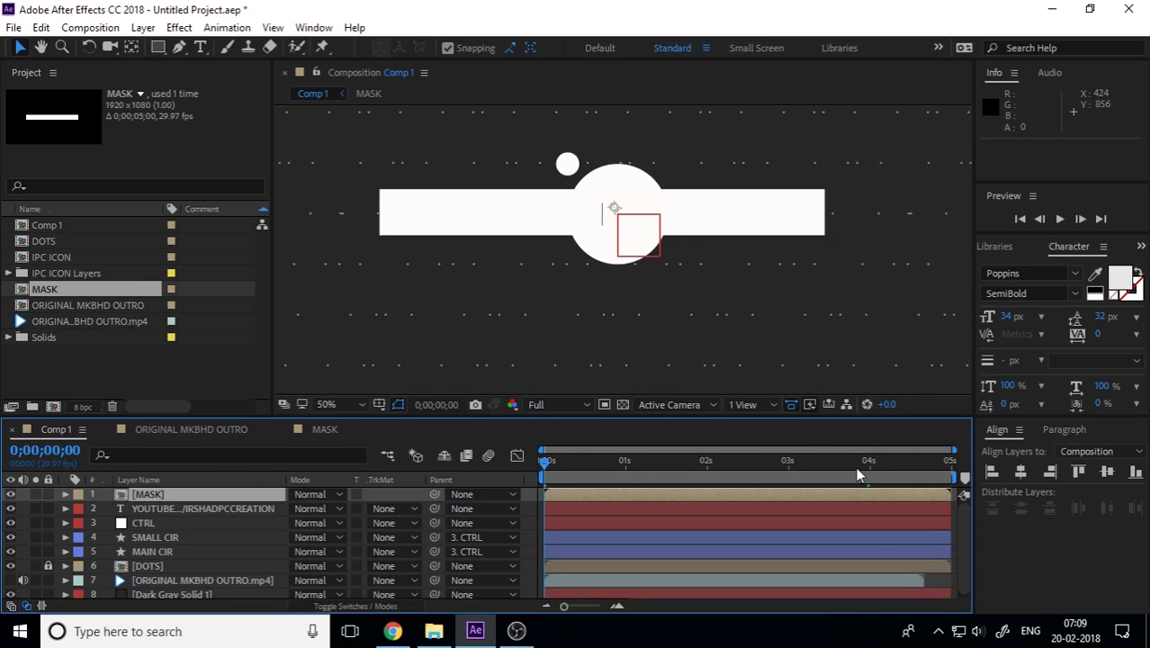
left_click_drag(802, 461, 896, 478)
left_click(10, 494)
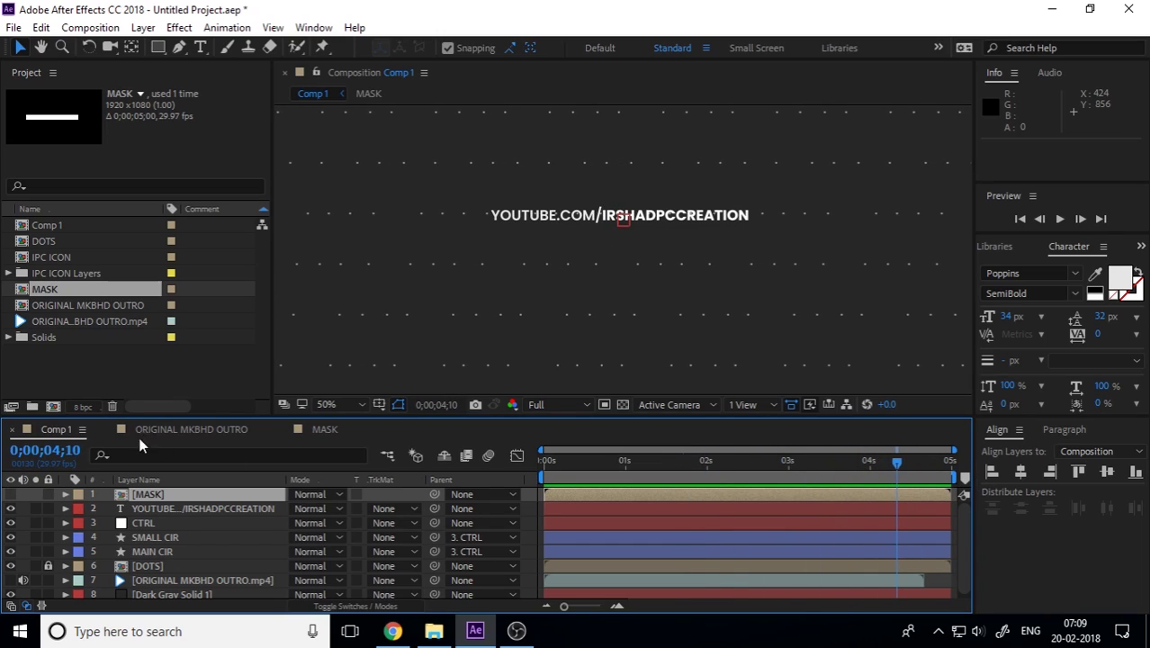
left_click(11, 494)
left_click(316, 430)
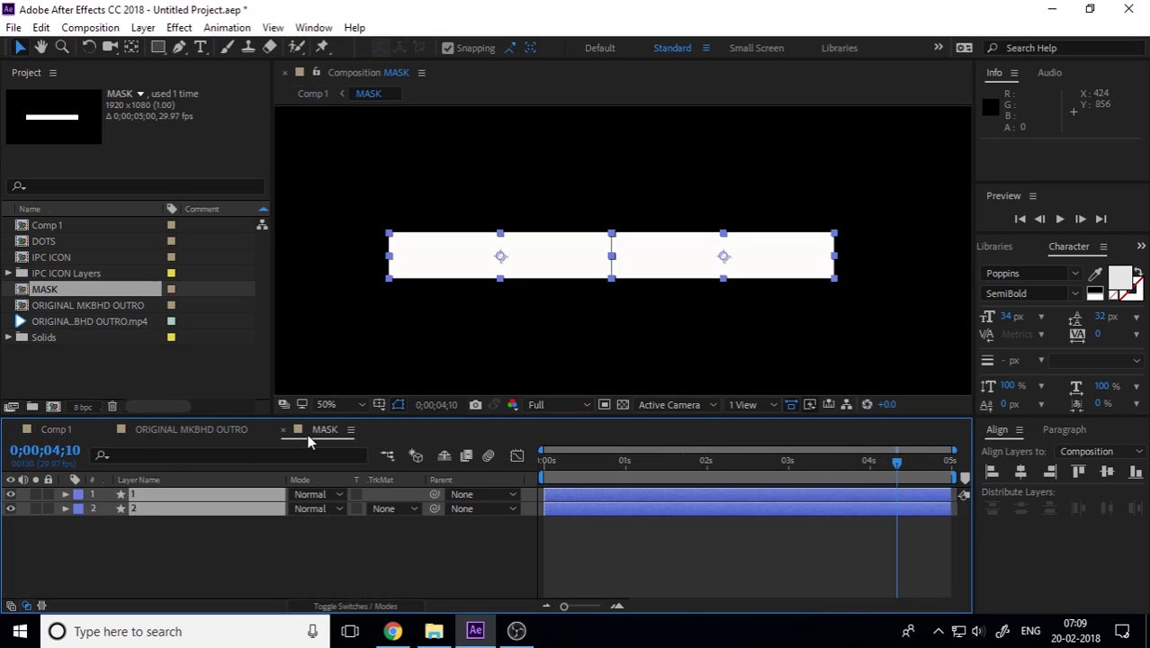
key("t")
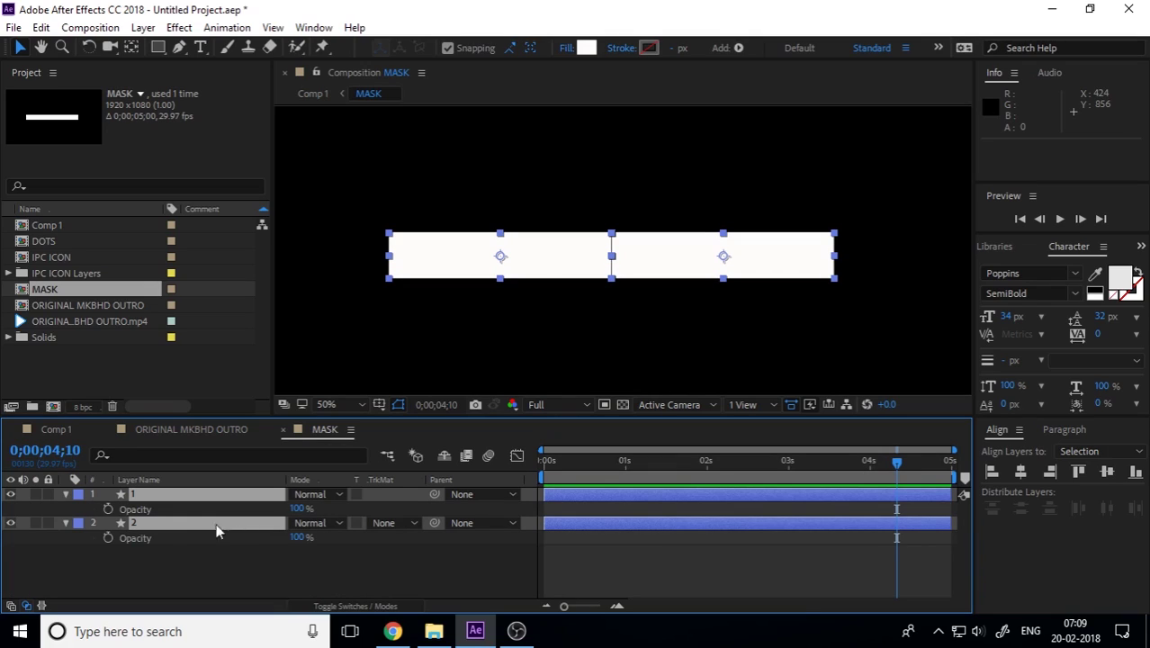
left_click(107, 510)
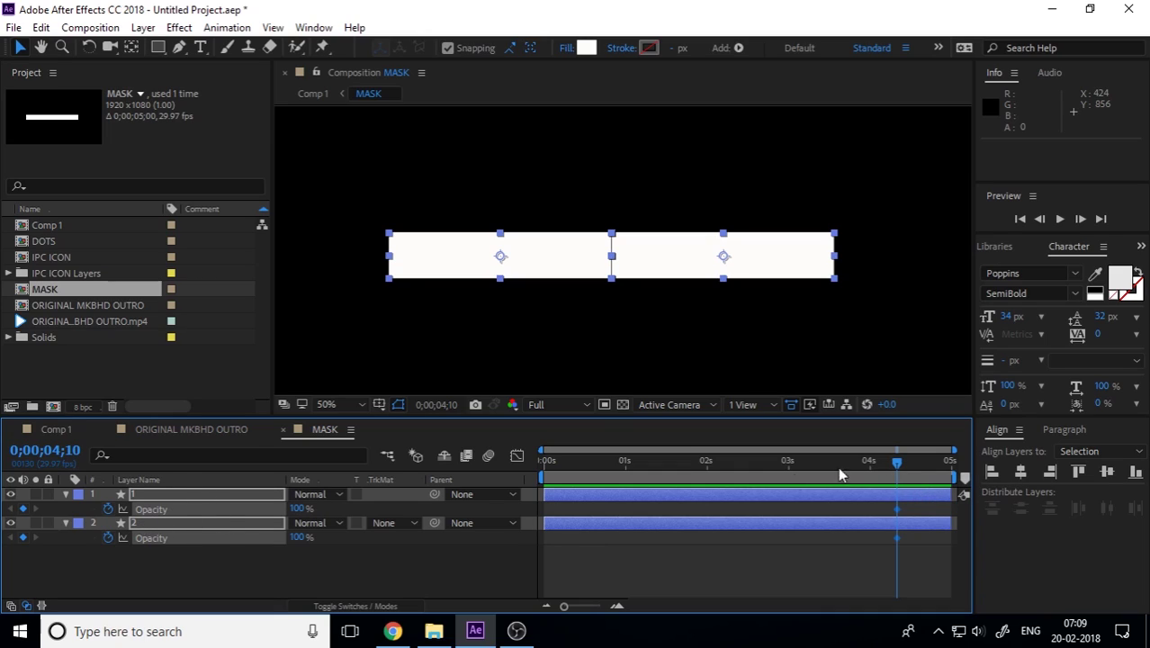
Step: Key layer 2's opacity at 0% and place that keyframe at 0;00;04;12
left_click_drag(899, 466, 905, 466)
left_click(299, 553)
left_click_drag(297, 538, 4, 569)
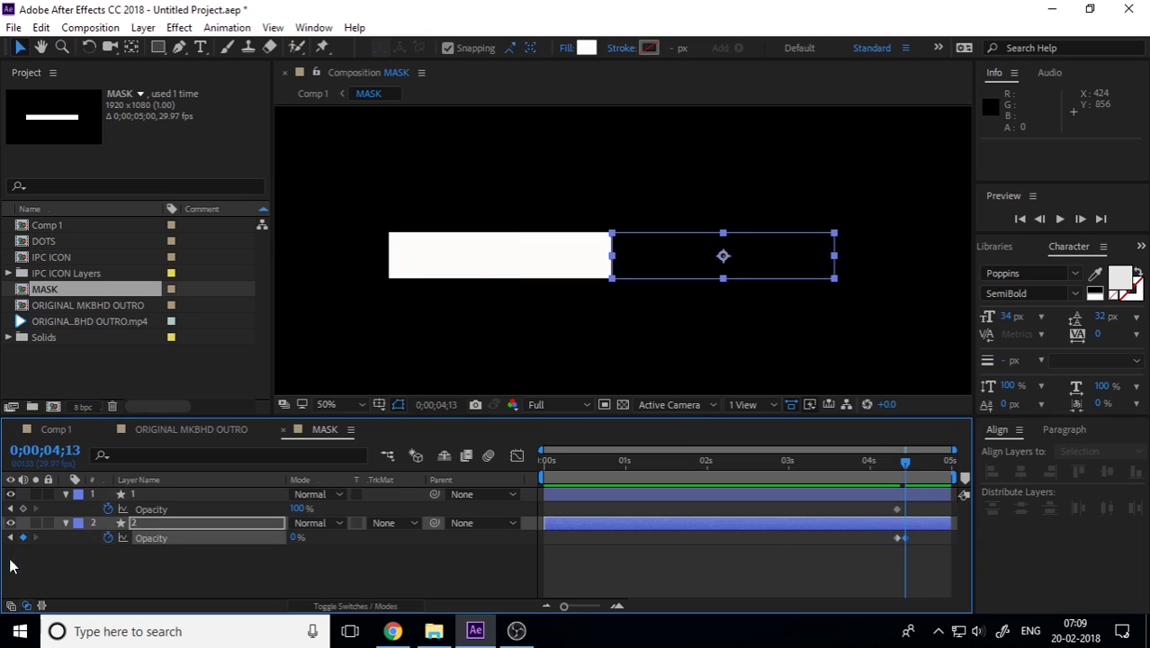
left_click(898, 538)
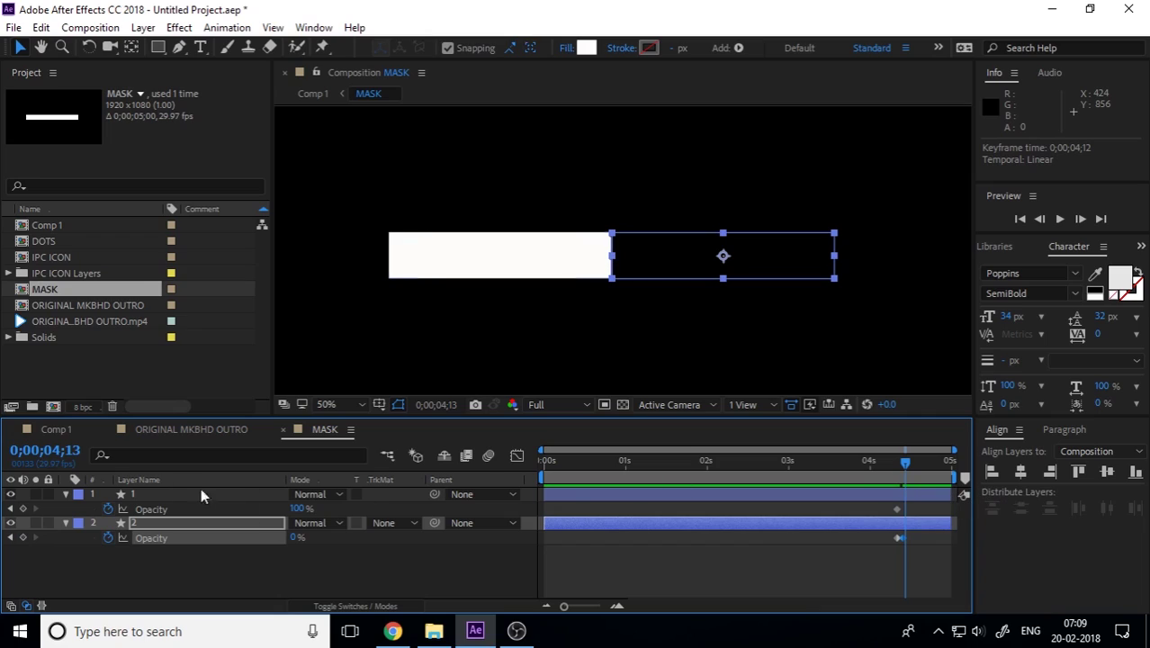
Step: Key layer 1's opacity at 100% at 0;00;04;13 and at 0% slightly further on, with layer 2 back at 100%
left_click(24, 509)
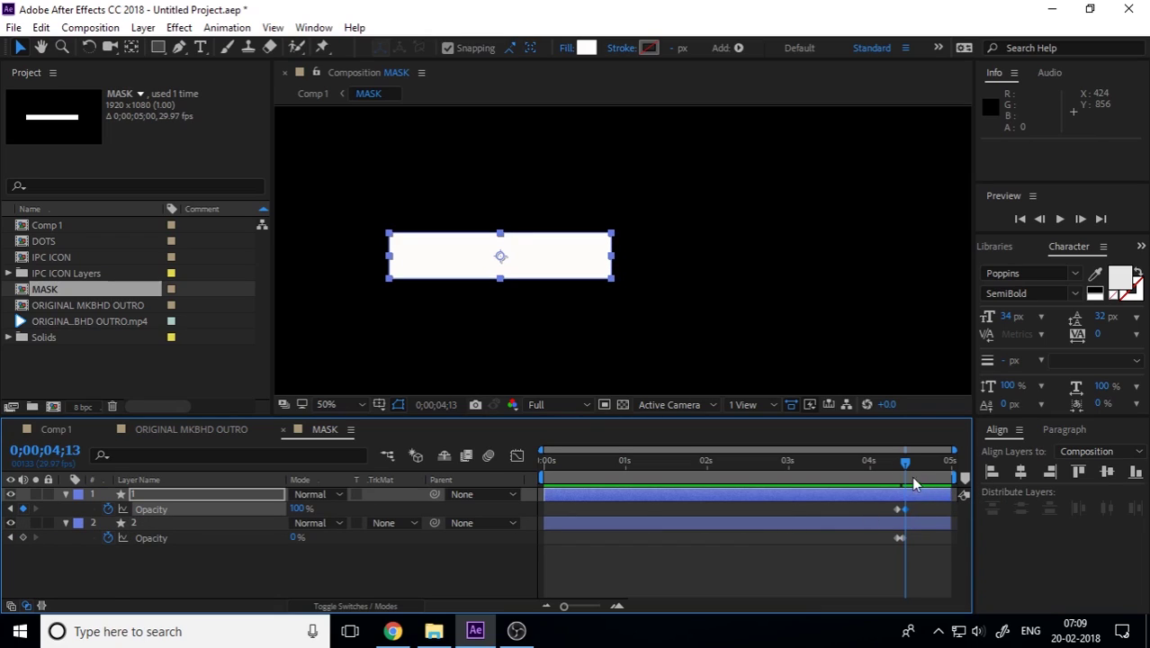
left_click_drag(907, 463, 911, 463)
left_click_drag(296, 509, 360, 537)
Step: Bring layer 1's opacity back to 100% with a keyframe at 0;00;04;18
mouse_move(900, 462)
left_mouse_down()
mouse_move(883, 466)
mouse_move(919, 466)
left_mouse_up()
key("space")
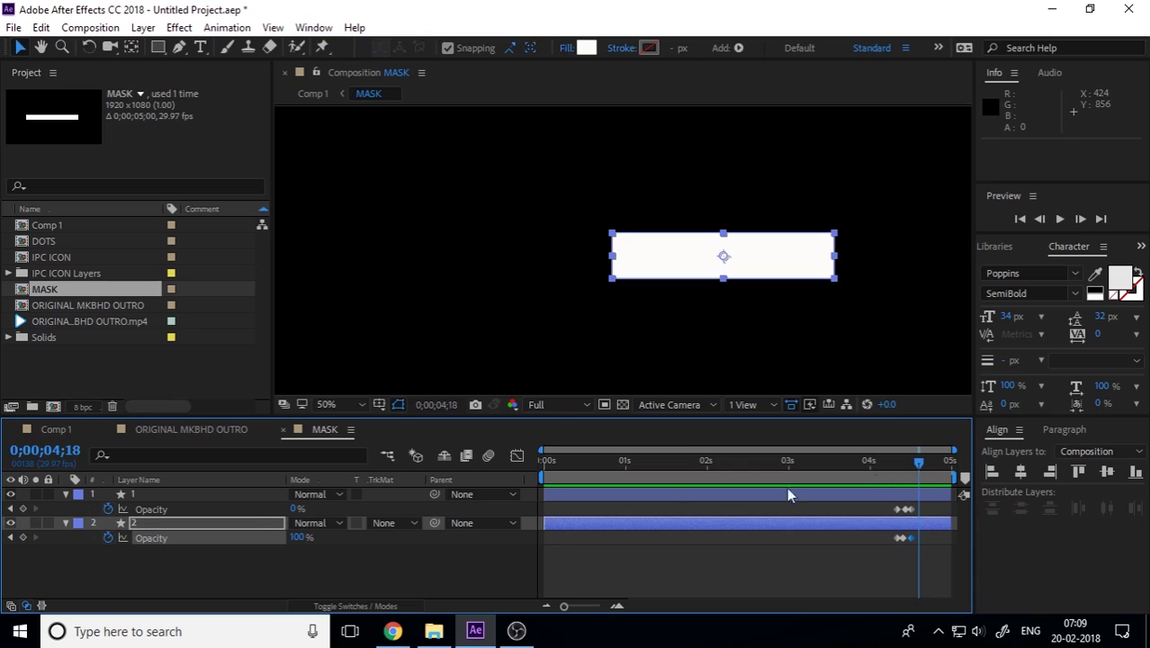
left_click(293, 510)
left_click_drag(289, 509, 323, 544)
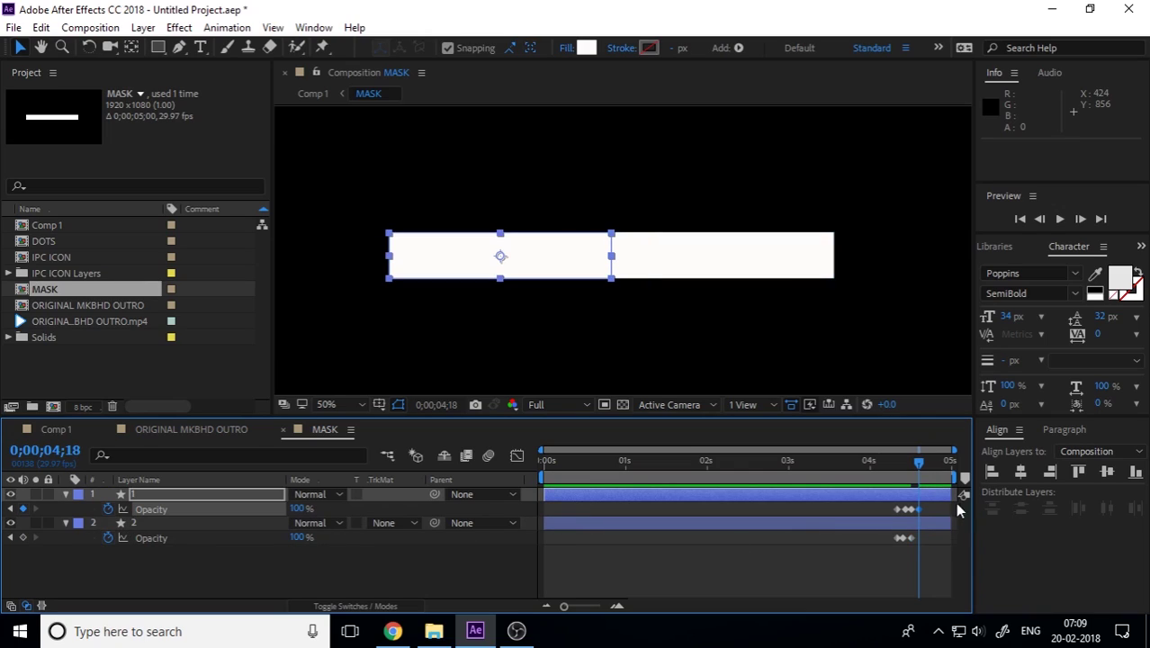
Step: Key layer 2's opacity at 0% at 0;00;04;19 and layer 1's opacity at 0% at 0;00;04;20
left_click_drag(919, 468, 923, 473)
left_click_drag(295, 538, 173, 550)
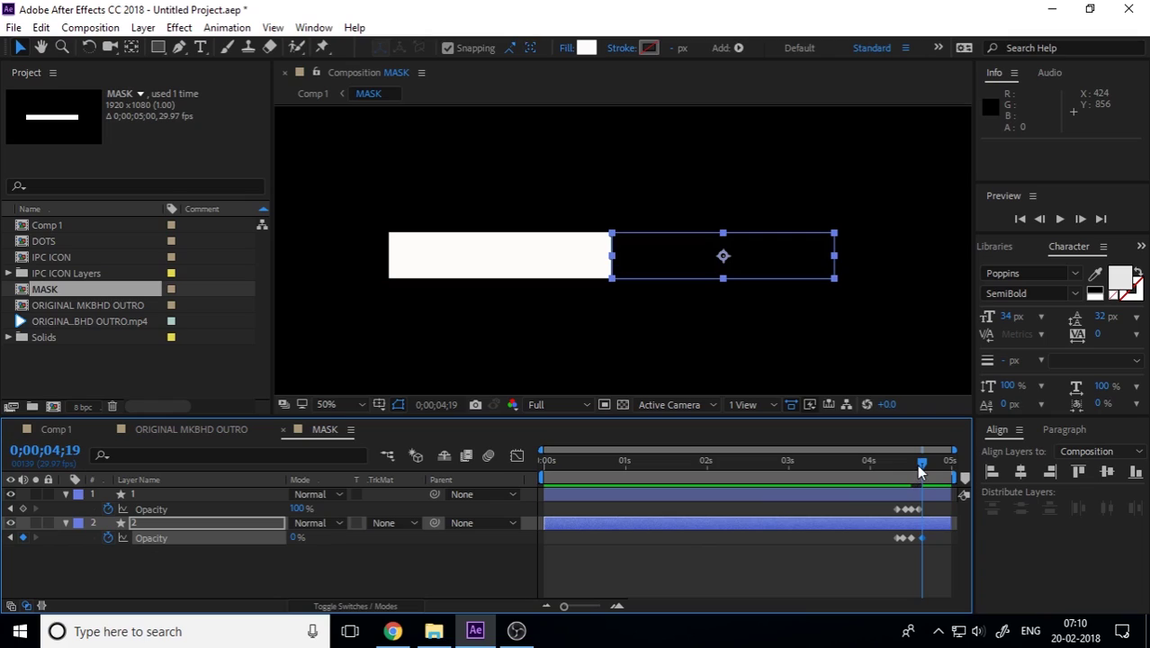
left_click_drag(925, 461, 926, 462)
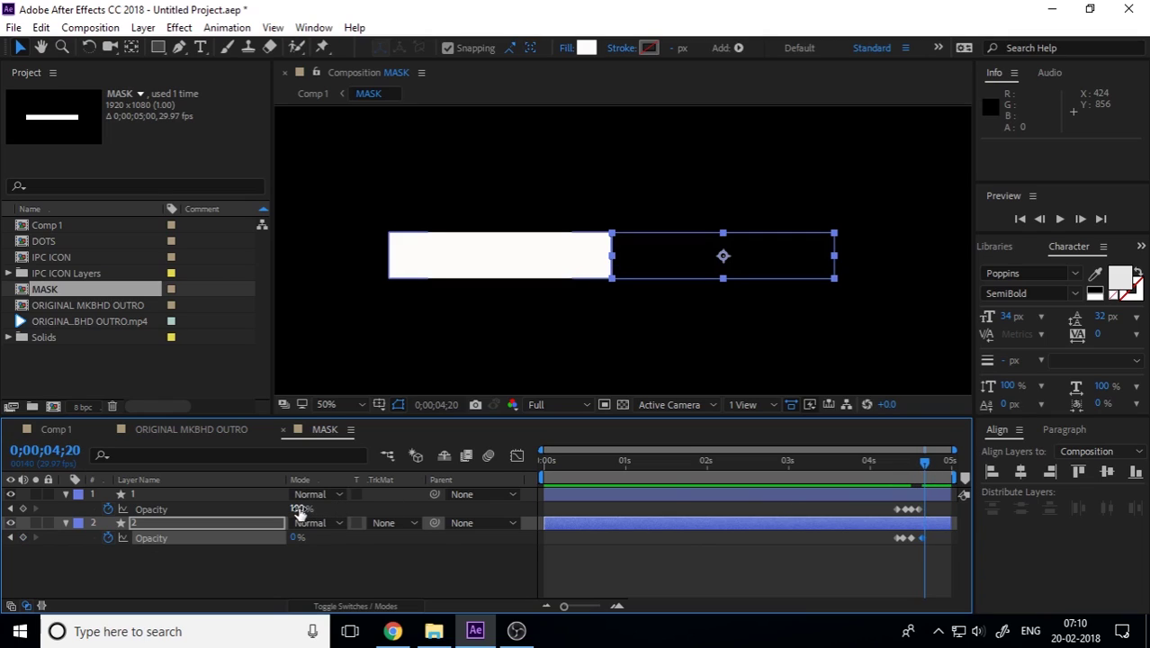
left_click_drag(297, 510, 178, 522)
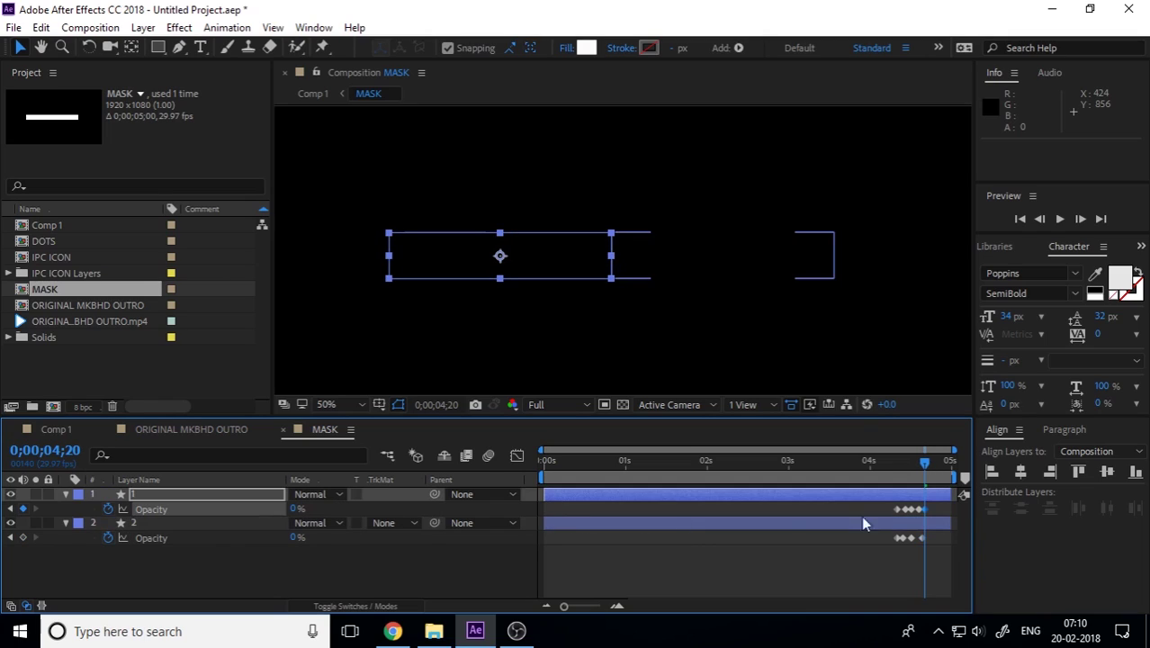
Step: Play and scrub the last seconds of the MASK composition to check the rectangles' opacity flicker
left_click_drag(925, 465, 829, 476)
key("space")
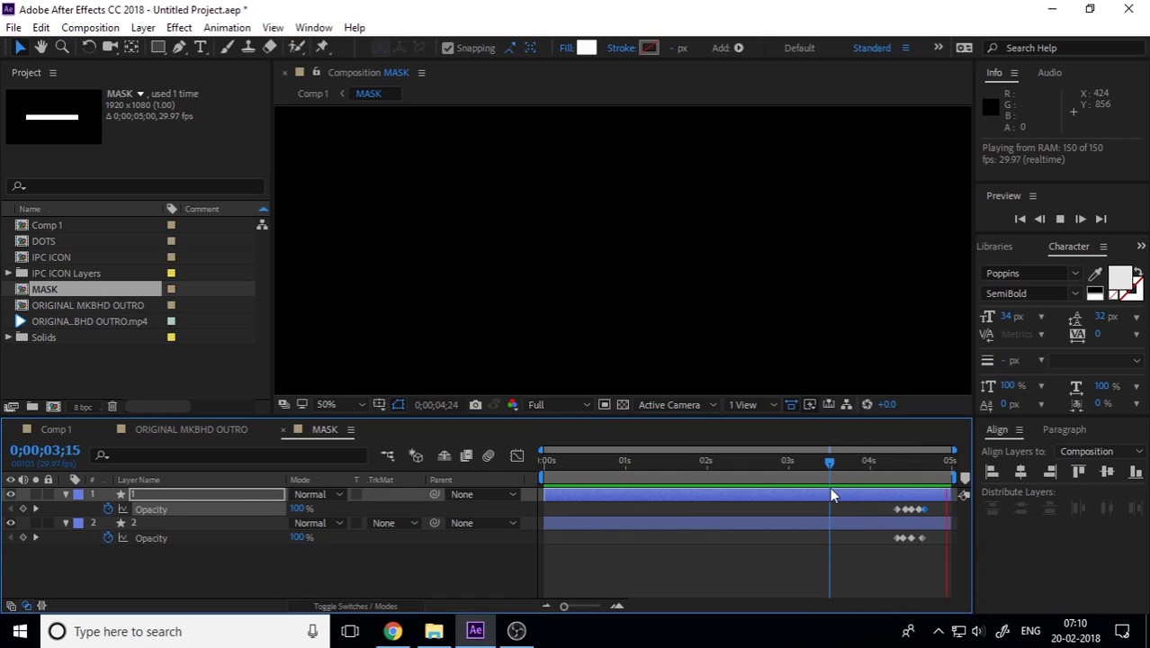
left_click(902, 462)
left_click_drag(911, 475, 944, 478)
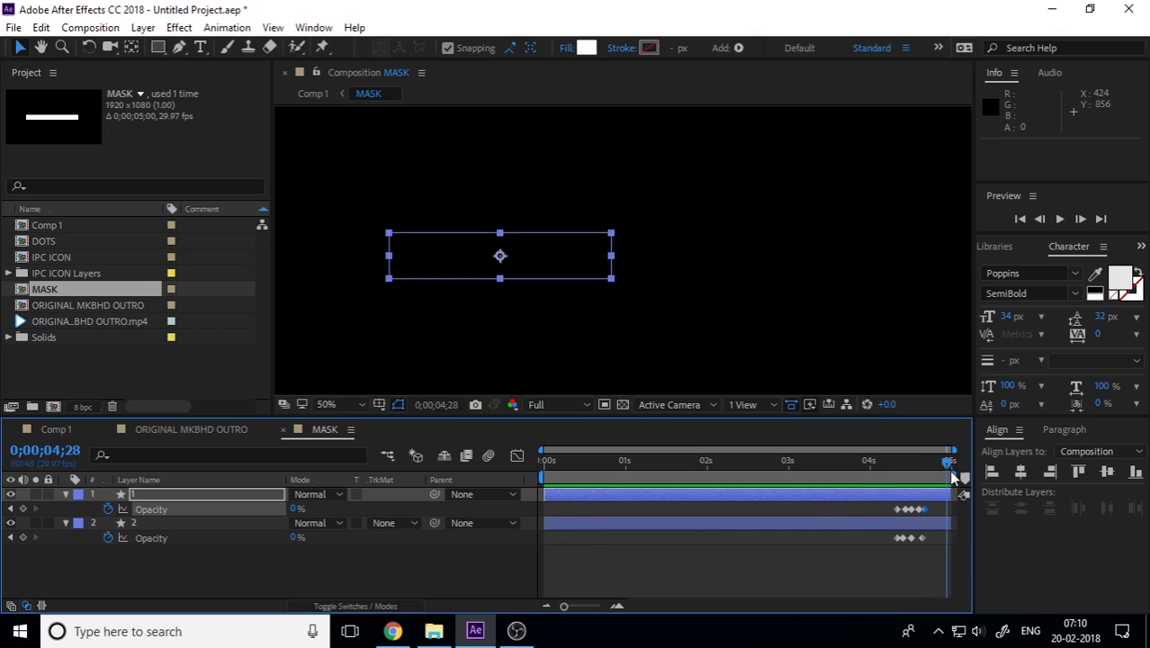
left_click(862, 475)
key("space")
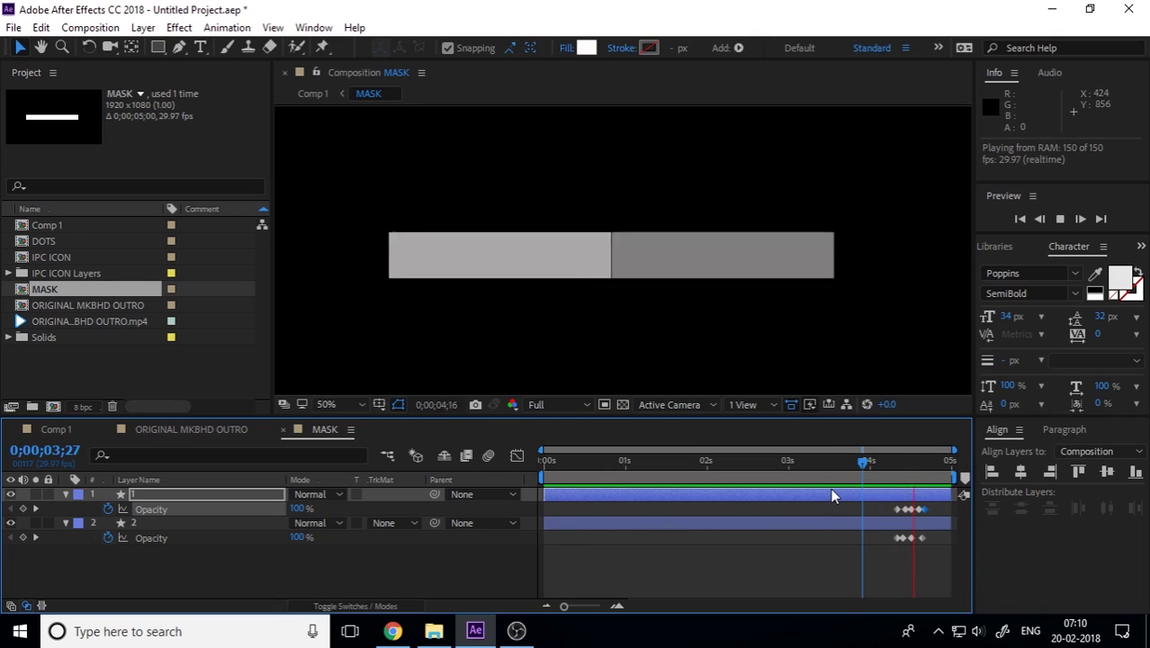
key("space")
left_click_drag(896, 469, 941, 469)
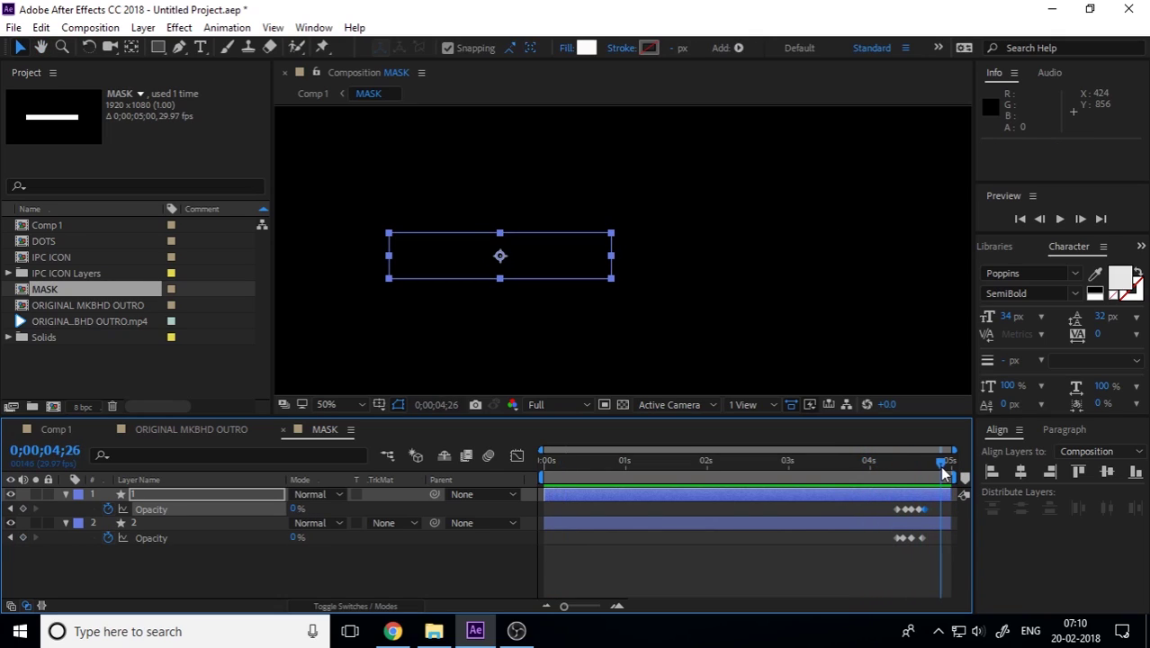
Step: In Comp 1, set the channel text layer's track matte to Luma Matte using the MASK layer
left_click(61, 432)
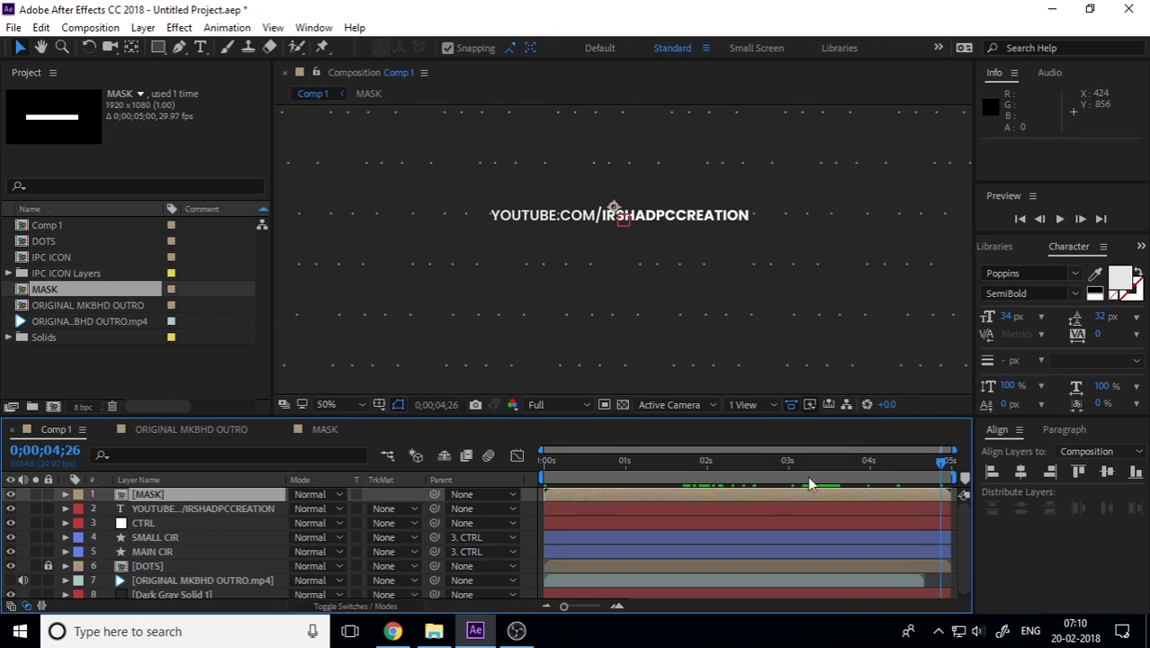
left_click_drag(941, 467, 884, 483)
left_click(233, 512)
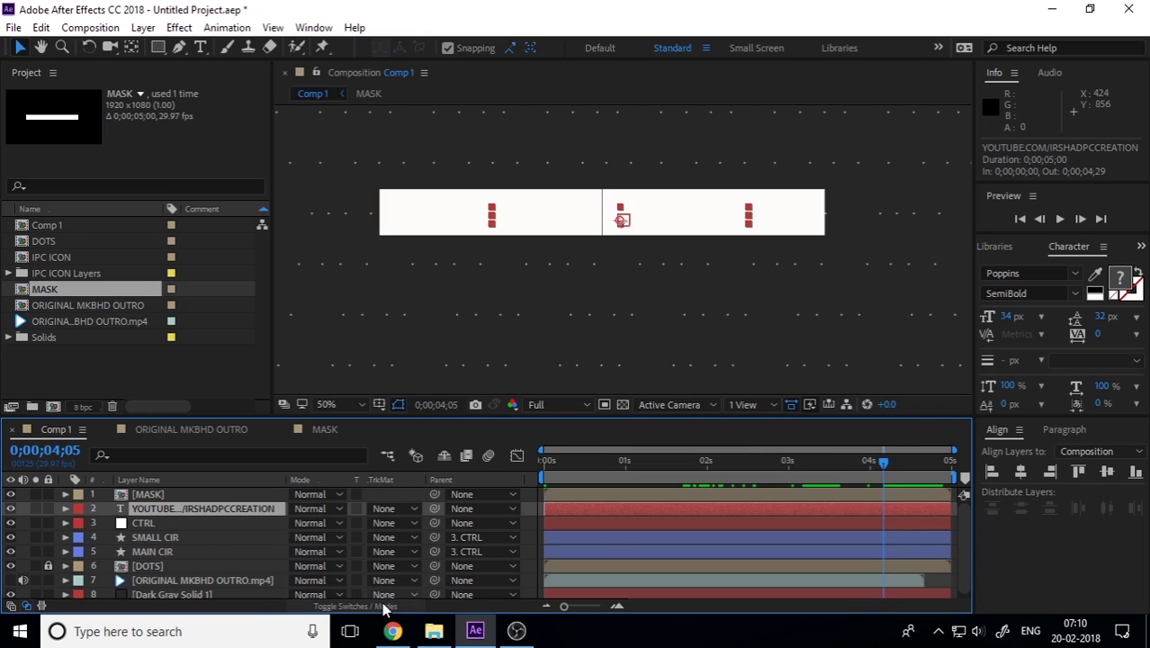
left_click(393, 508)
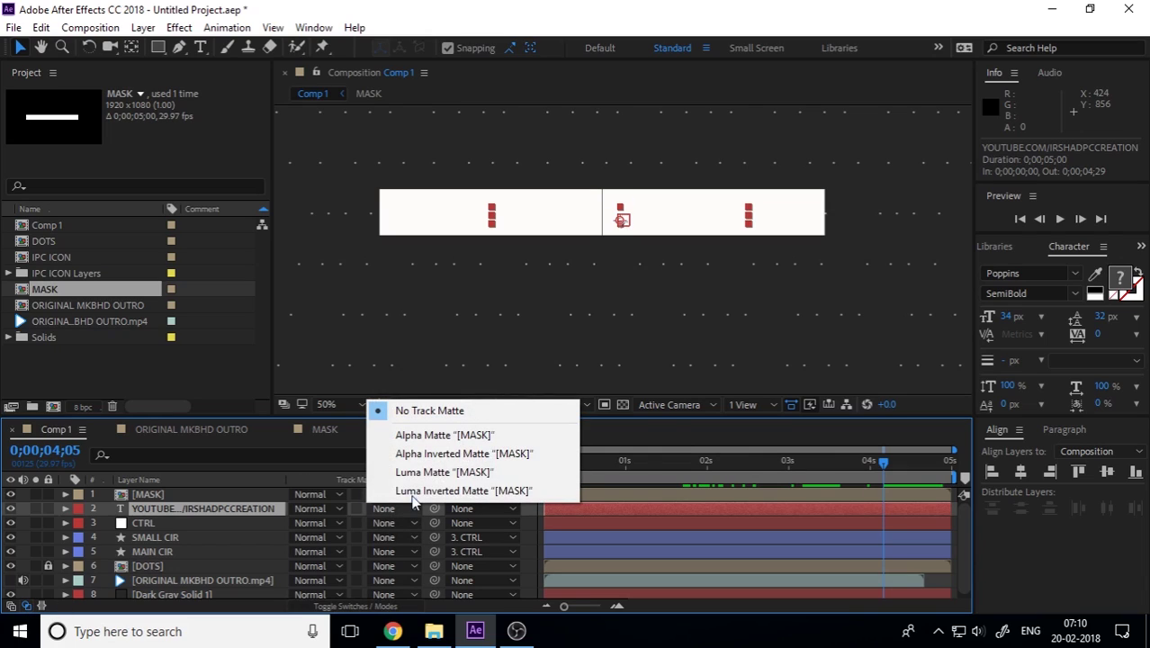
left_click(491, 474)
Step: Preview the matted text ending and the whole outro from the first frame of Comp 1
left_click_drag(849, 465, 811, 495)
key("space")
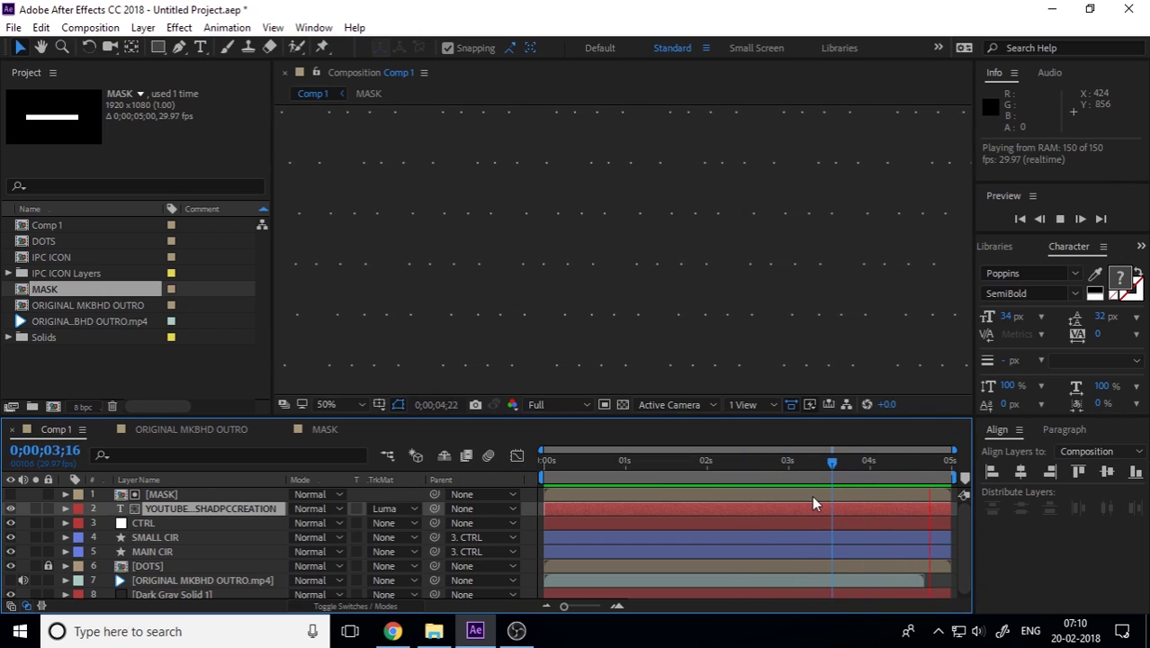
left_click_drag(830, 463, 642, 474)
key("Home")
key("space")
scroll(743, 288, "down", 2)
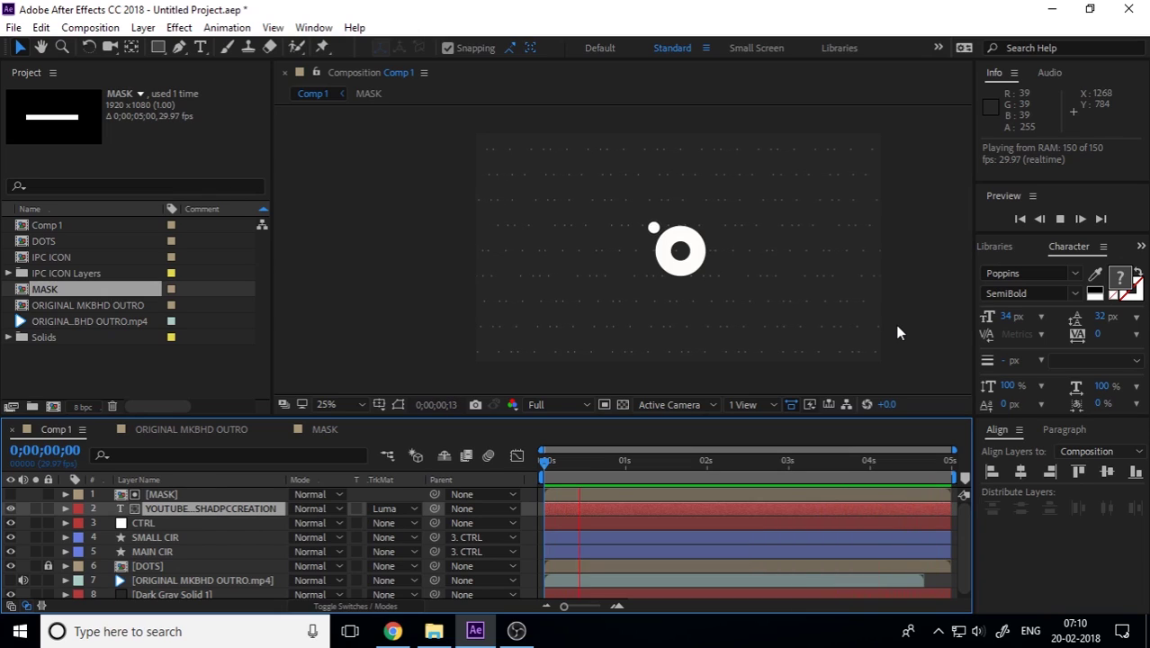
left_click_drag(900, 459, 463, 480)
key("space")
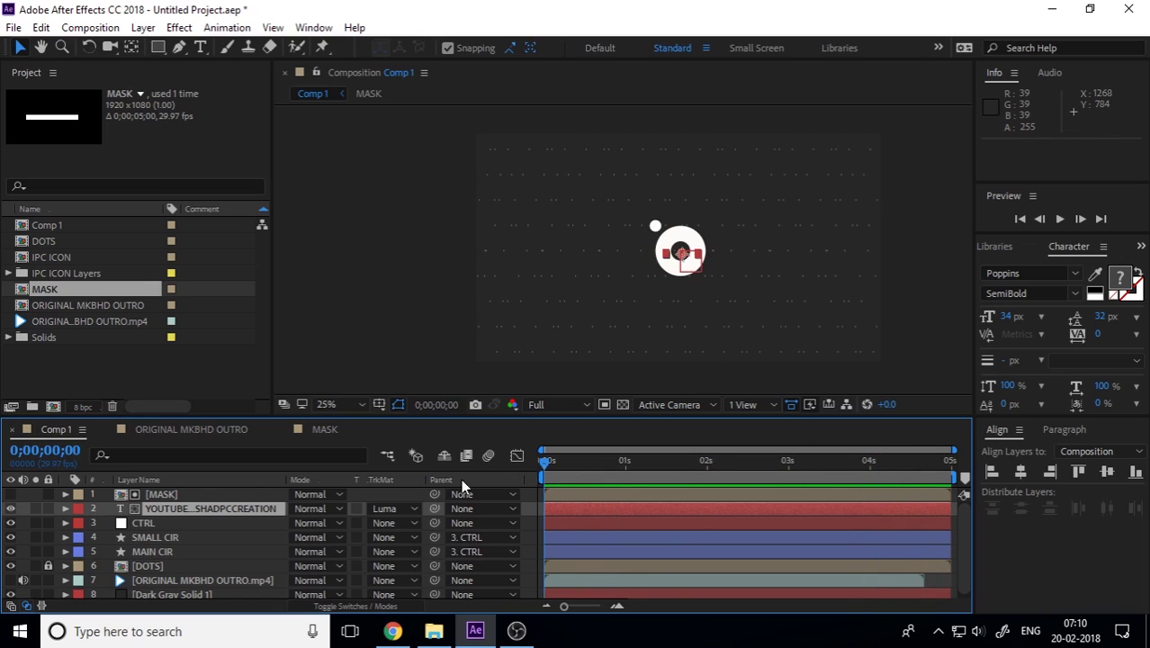
Step: In MASK, key layer 2's opacity at 100% at 0;00;04;21 and 0% at 0;00;04;23, and preview the flicker
left_click(323, 429)
left_click_drag(913, 478, 929, 476)
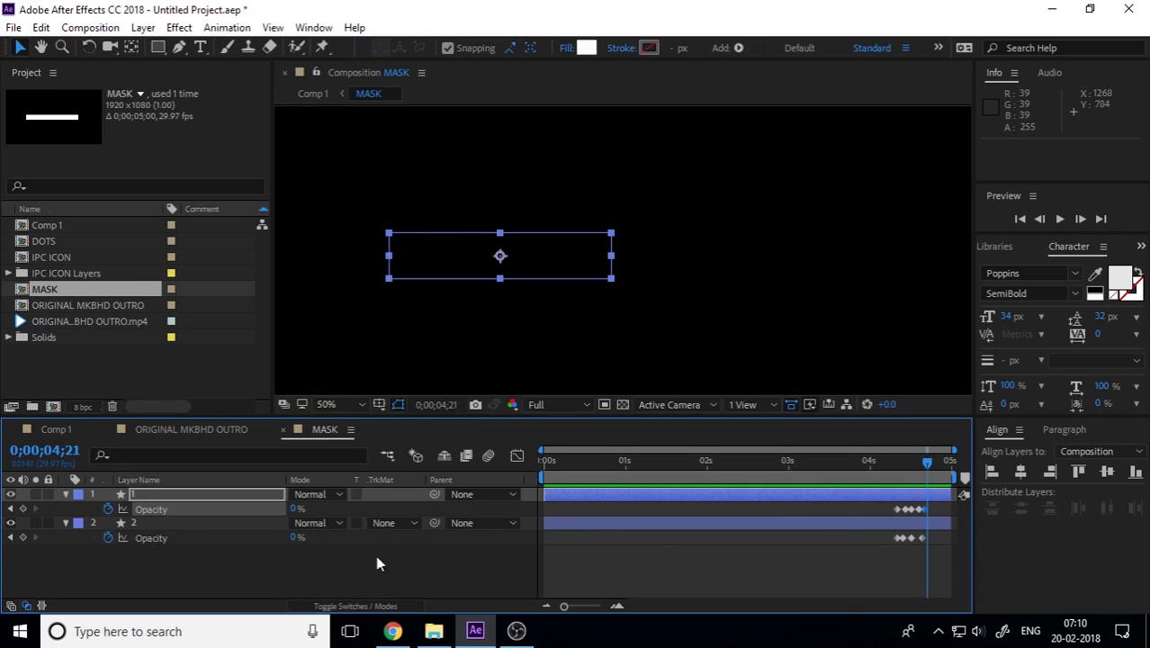
left_click_drag(296, 537, 705, 545)
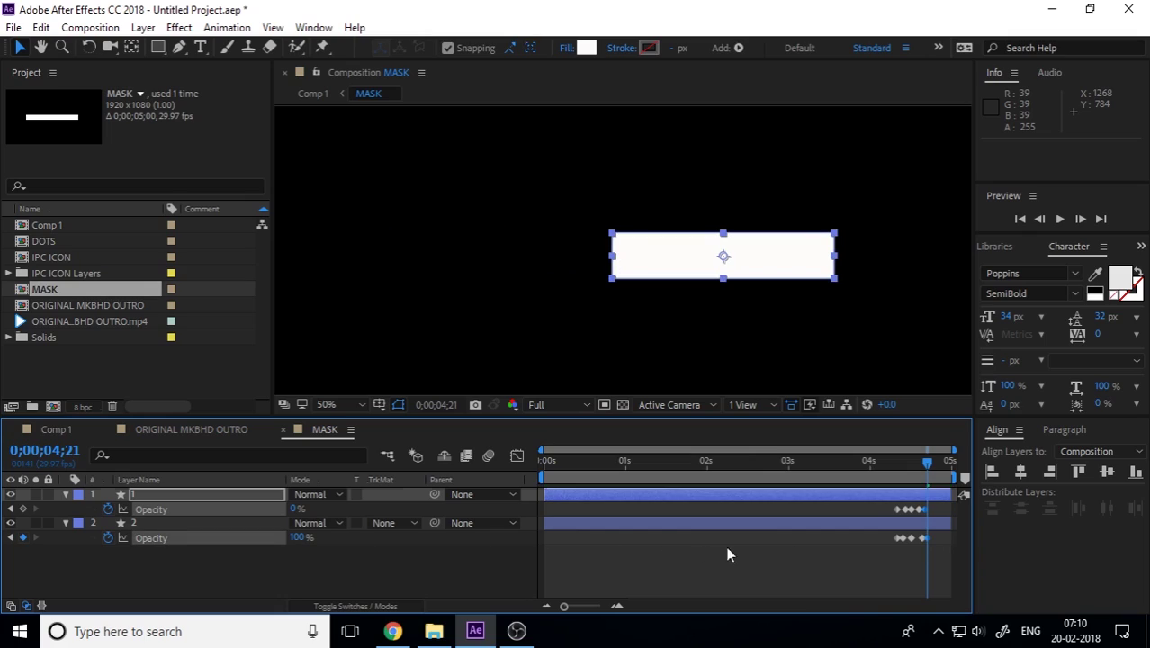
left_click_drag(925, 471, 932, 473)
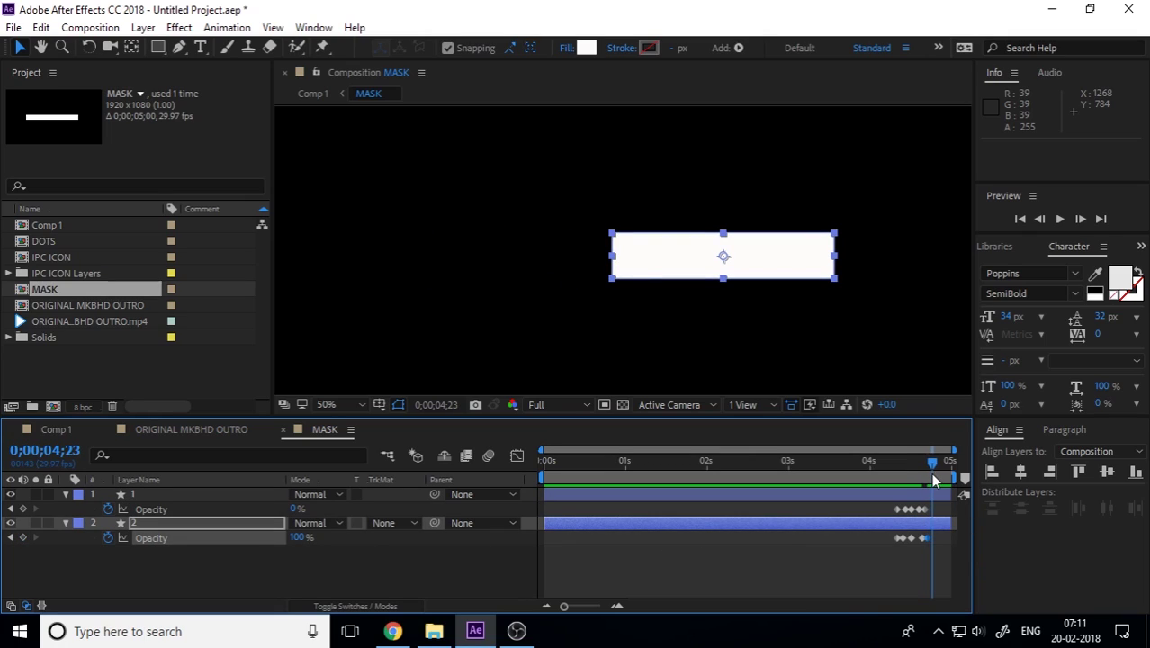
left_click_drag(295, 537, 189, 553)
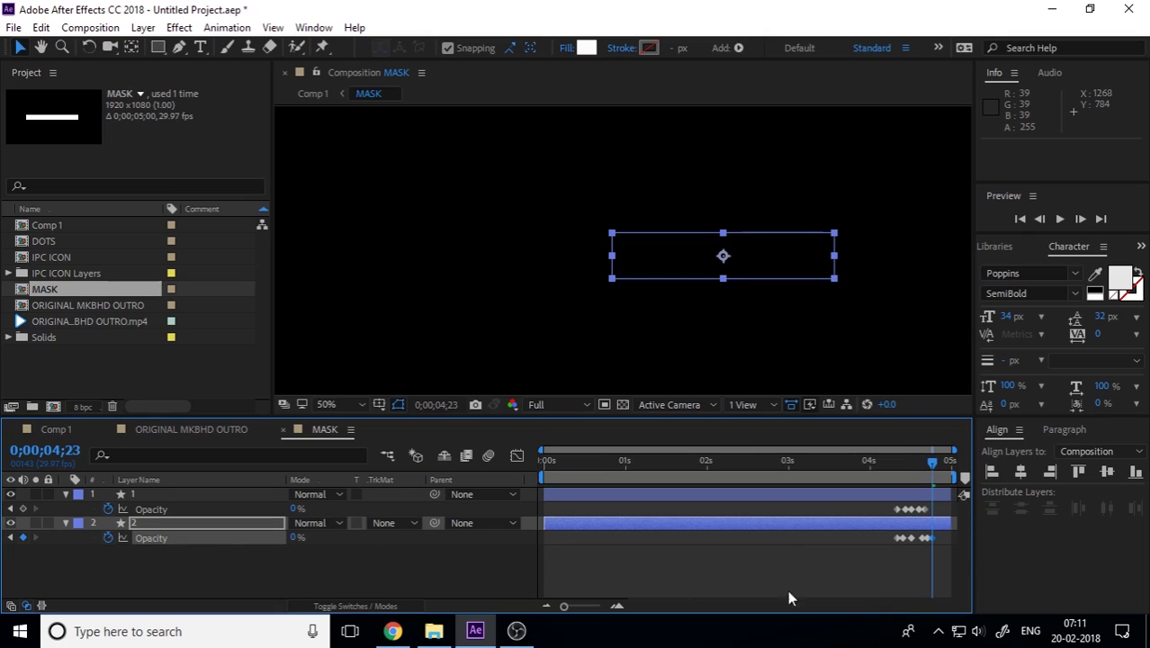
key("space")
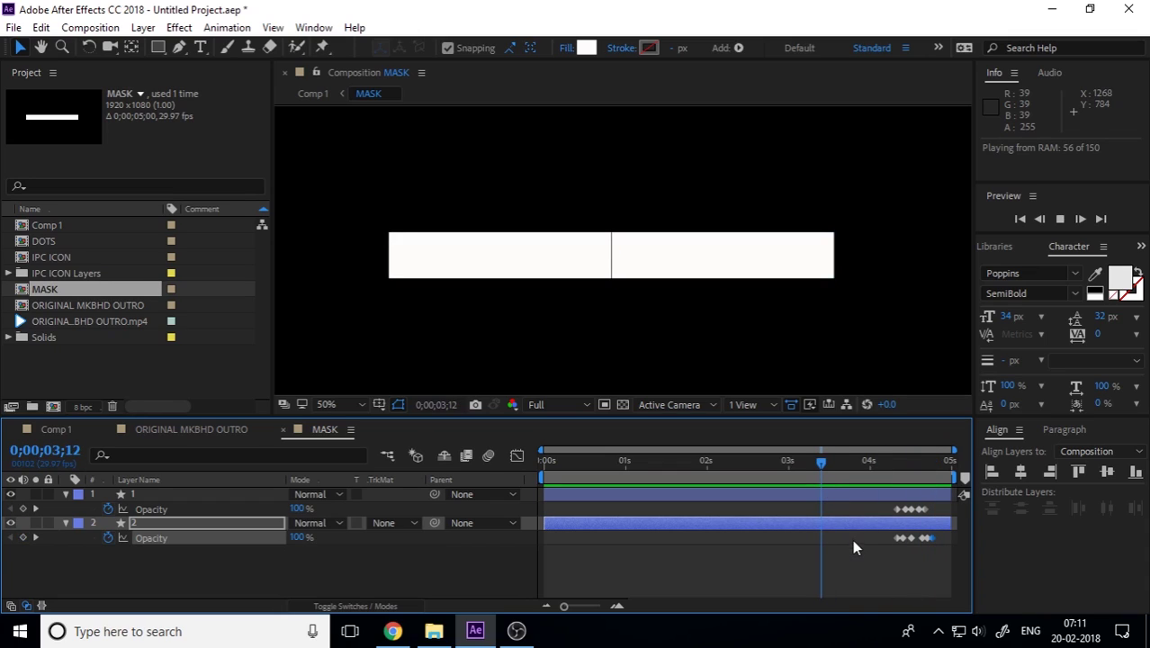
Step: Check the ORIGINAL MKBHD OUTRO composition and shift all opacity keyframes of both MASK layers a few frames earlier
key("space")
left_click(186, 430)
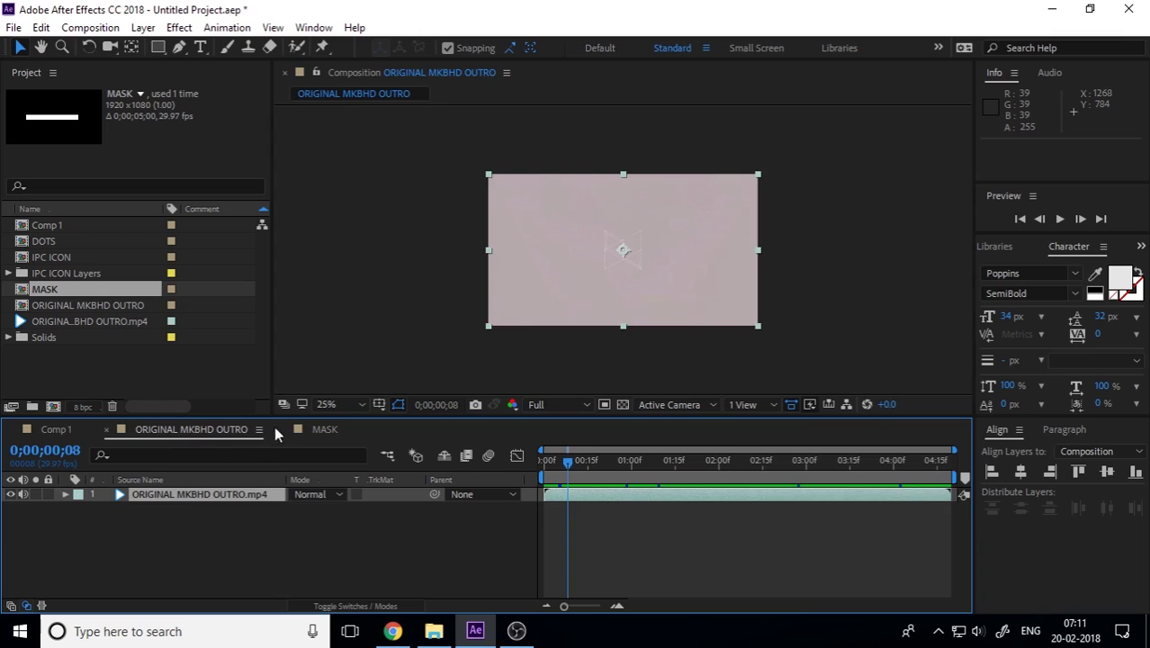
left_click(297, 430)
left_click_drag(921, 570, 898, 512)
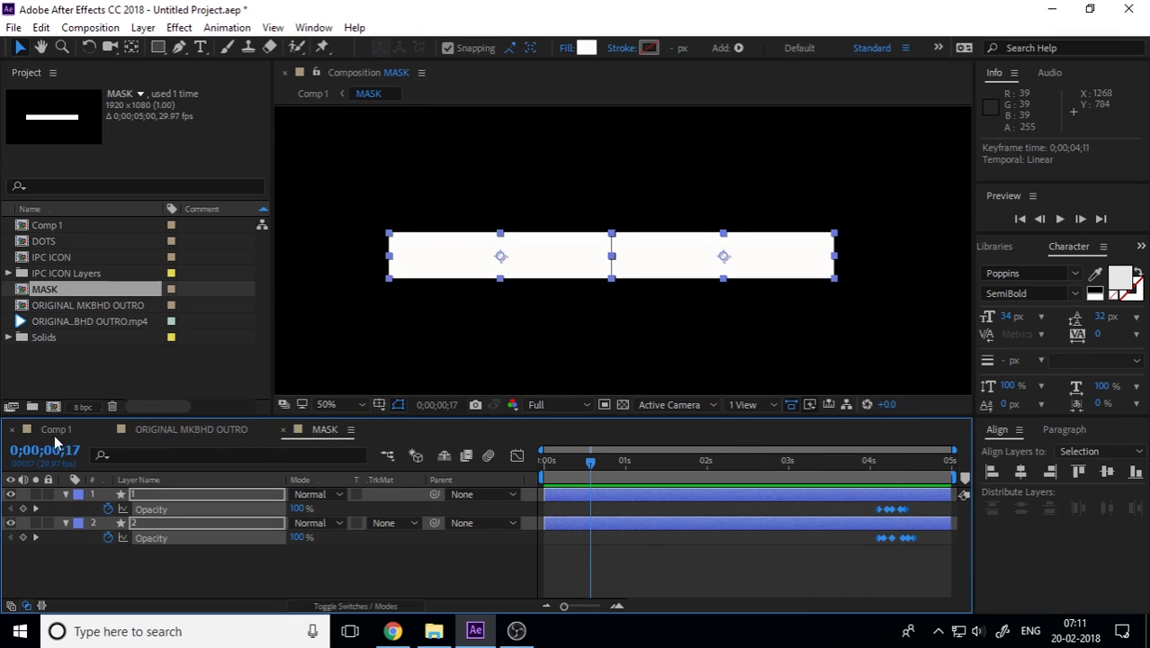
Step: Preview Comp 1 from 0;00;03;15 to check the text ending, and return to the first frame with no layer selected
left_click(56, 431)
left_click(830, 469)
key("space")
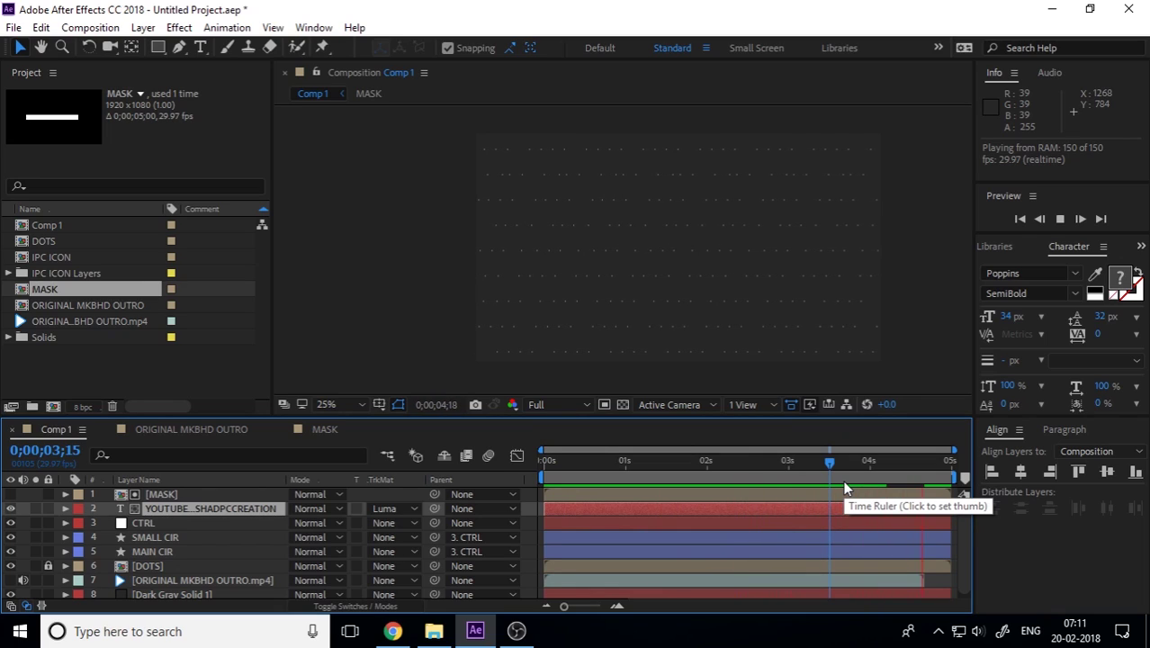
key("space")
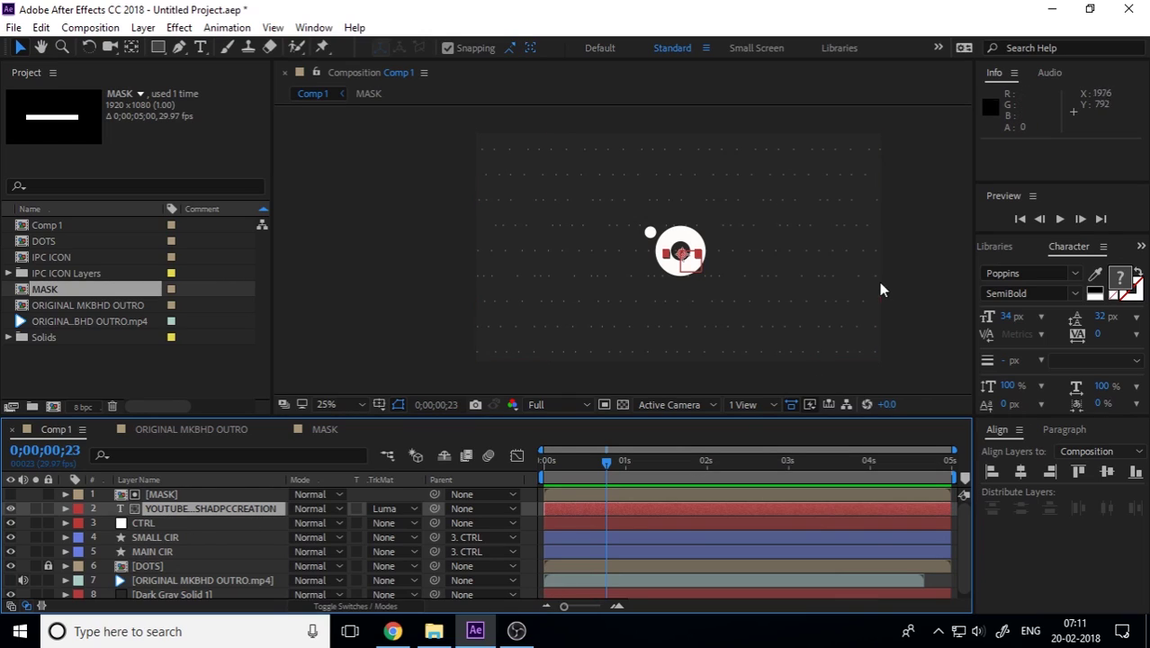
left_click(544, 462)
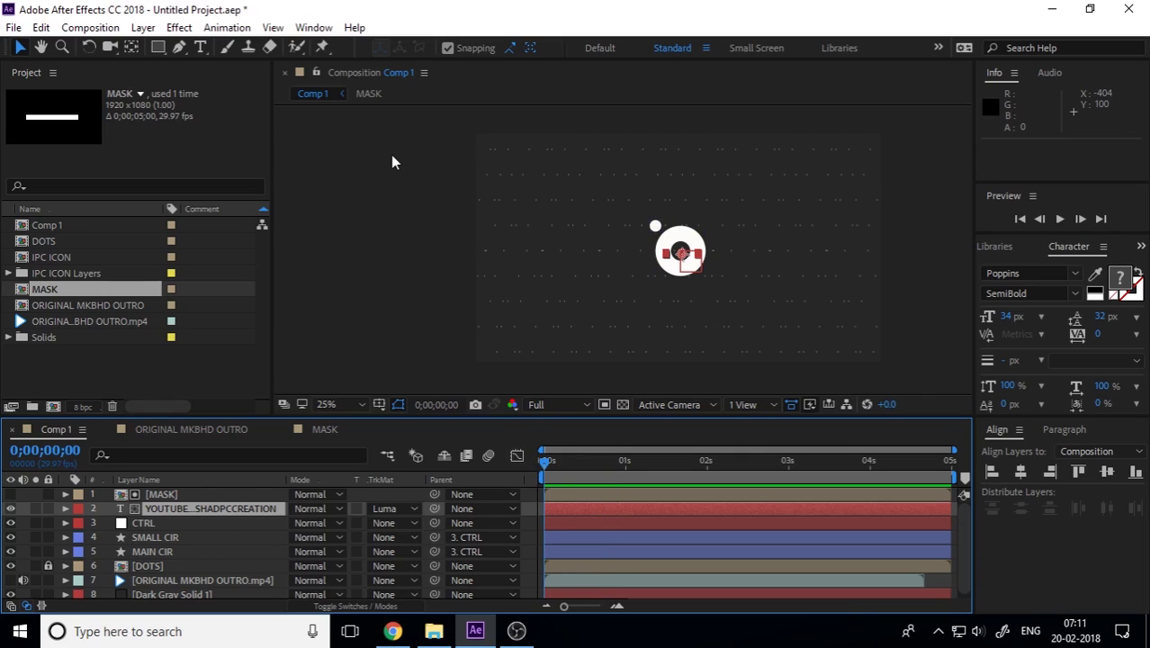
left_click(906, 273)
left_click(557, 474)
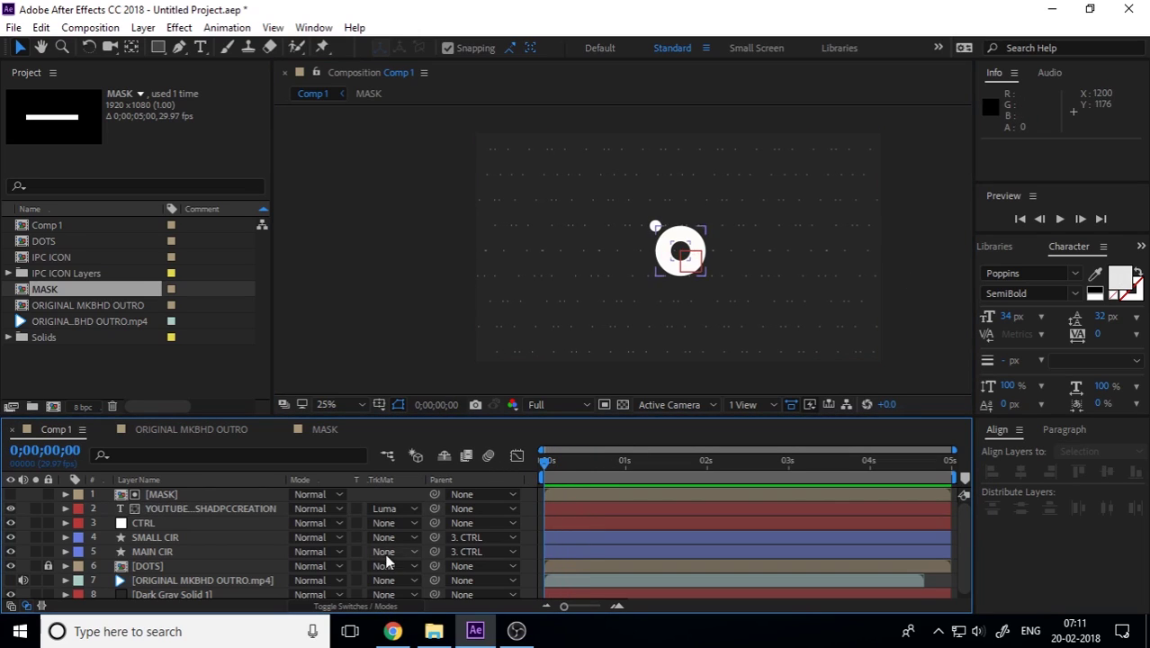
Step: Switch to Chrome and search Google for "light leaks", showing video results only
left_click(393, 630)
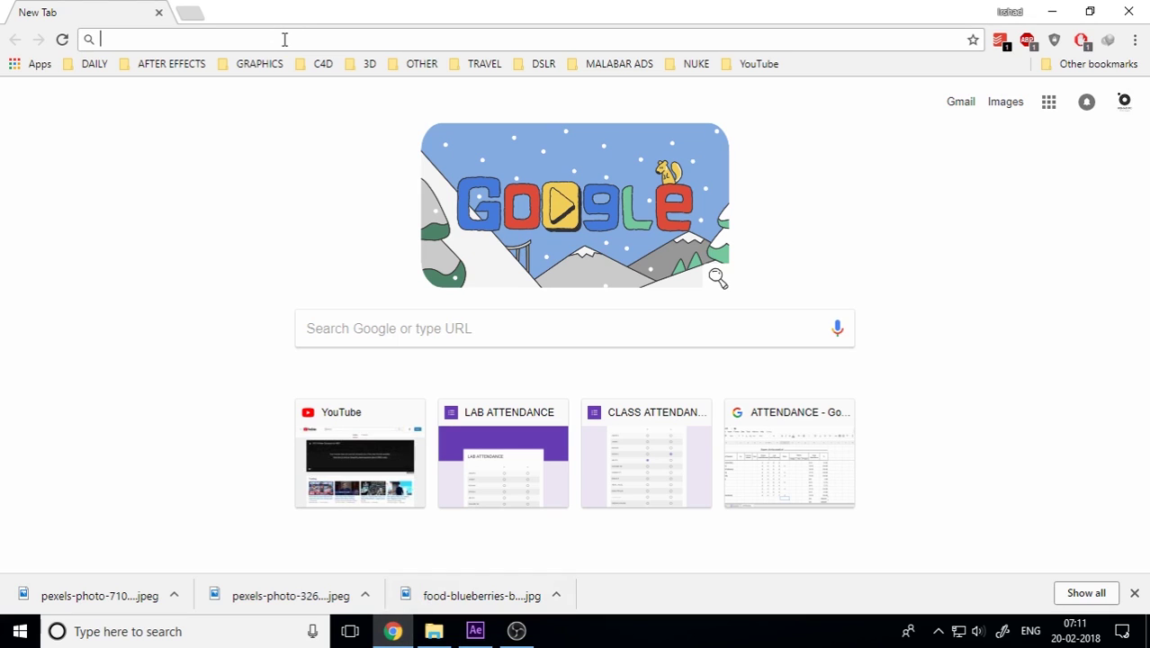
type("l")
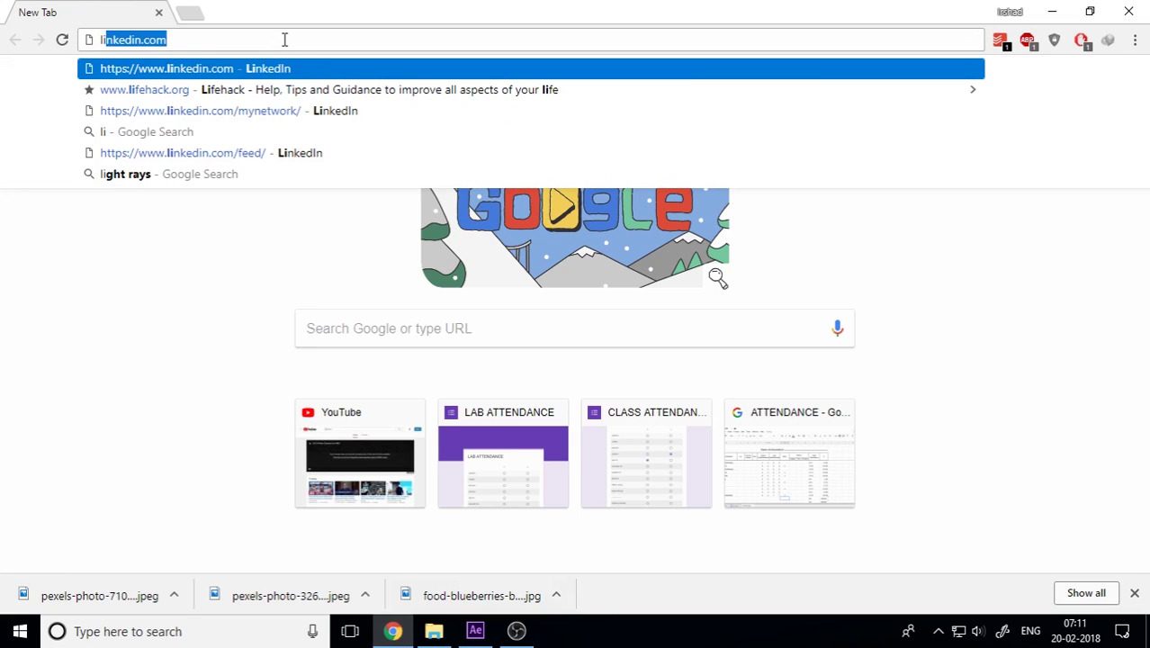
type("ight leaks")
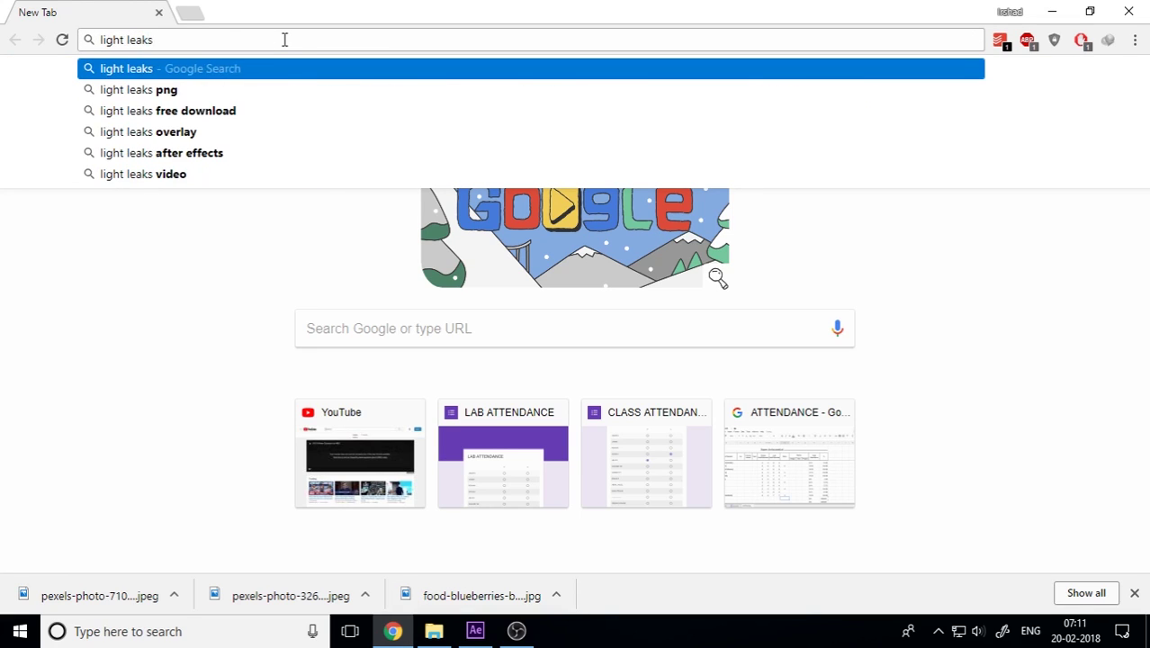
key("Return")
left_click(258, 161)
Step: Open the "light leak 21" free HD transition footage in a new YouTube tab and pause its playback
middle_click(299, 333)
scroll(277, 437, "down", 5)
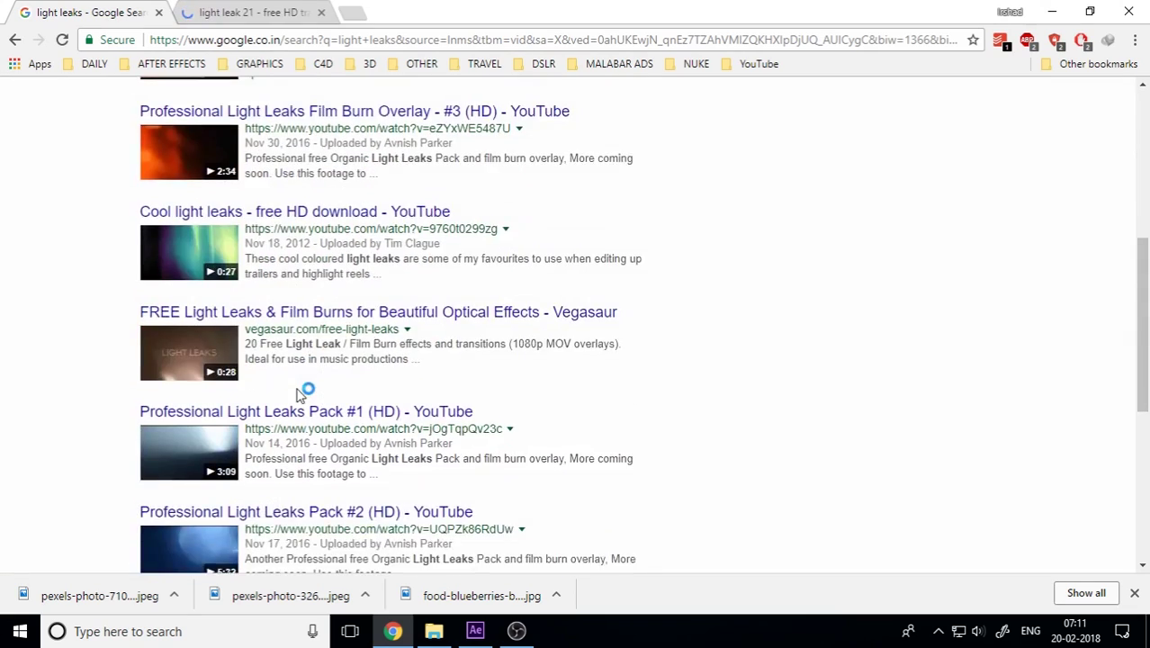
left_click(288, 11)
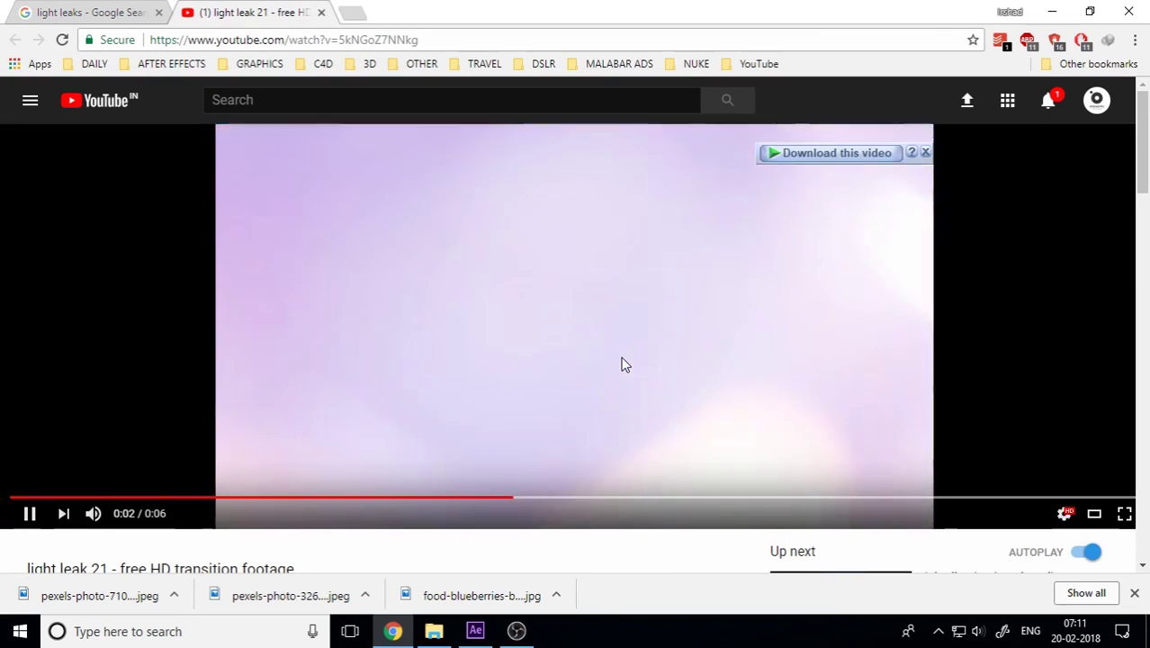
left_click(621, 362)
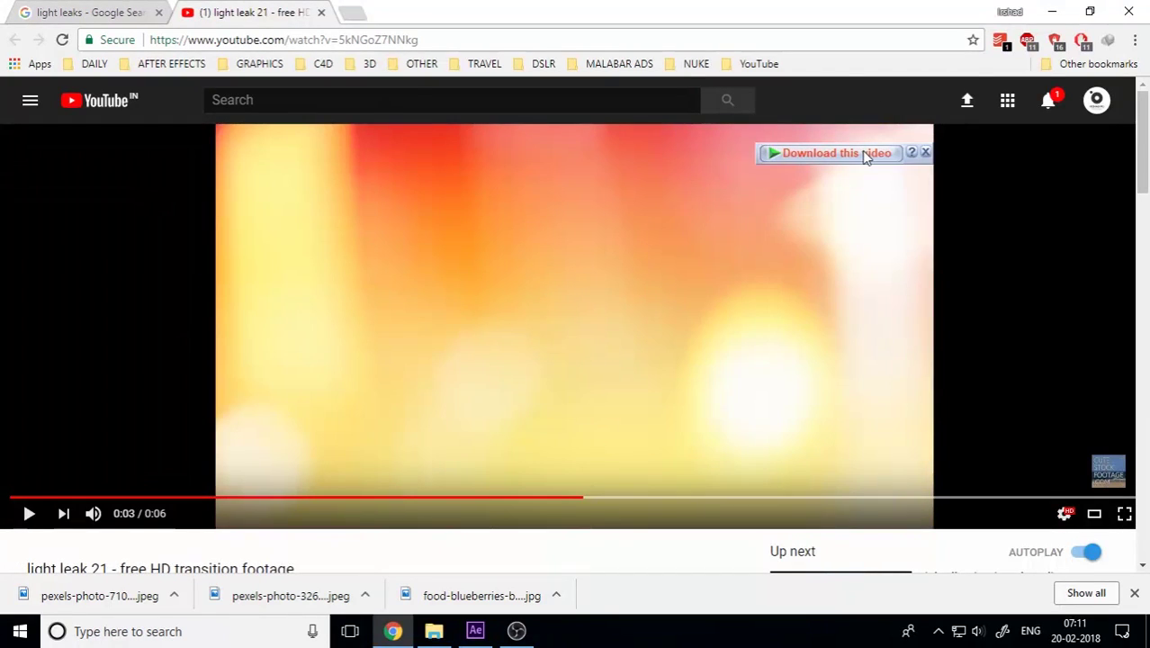